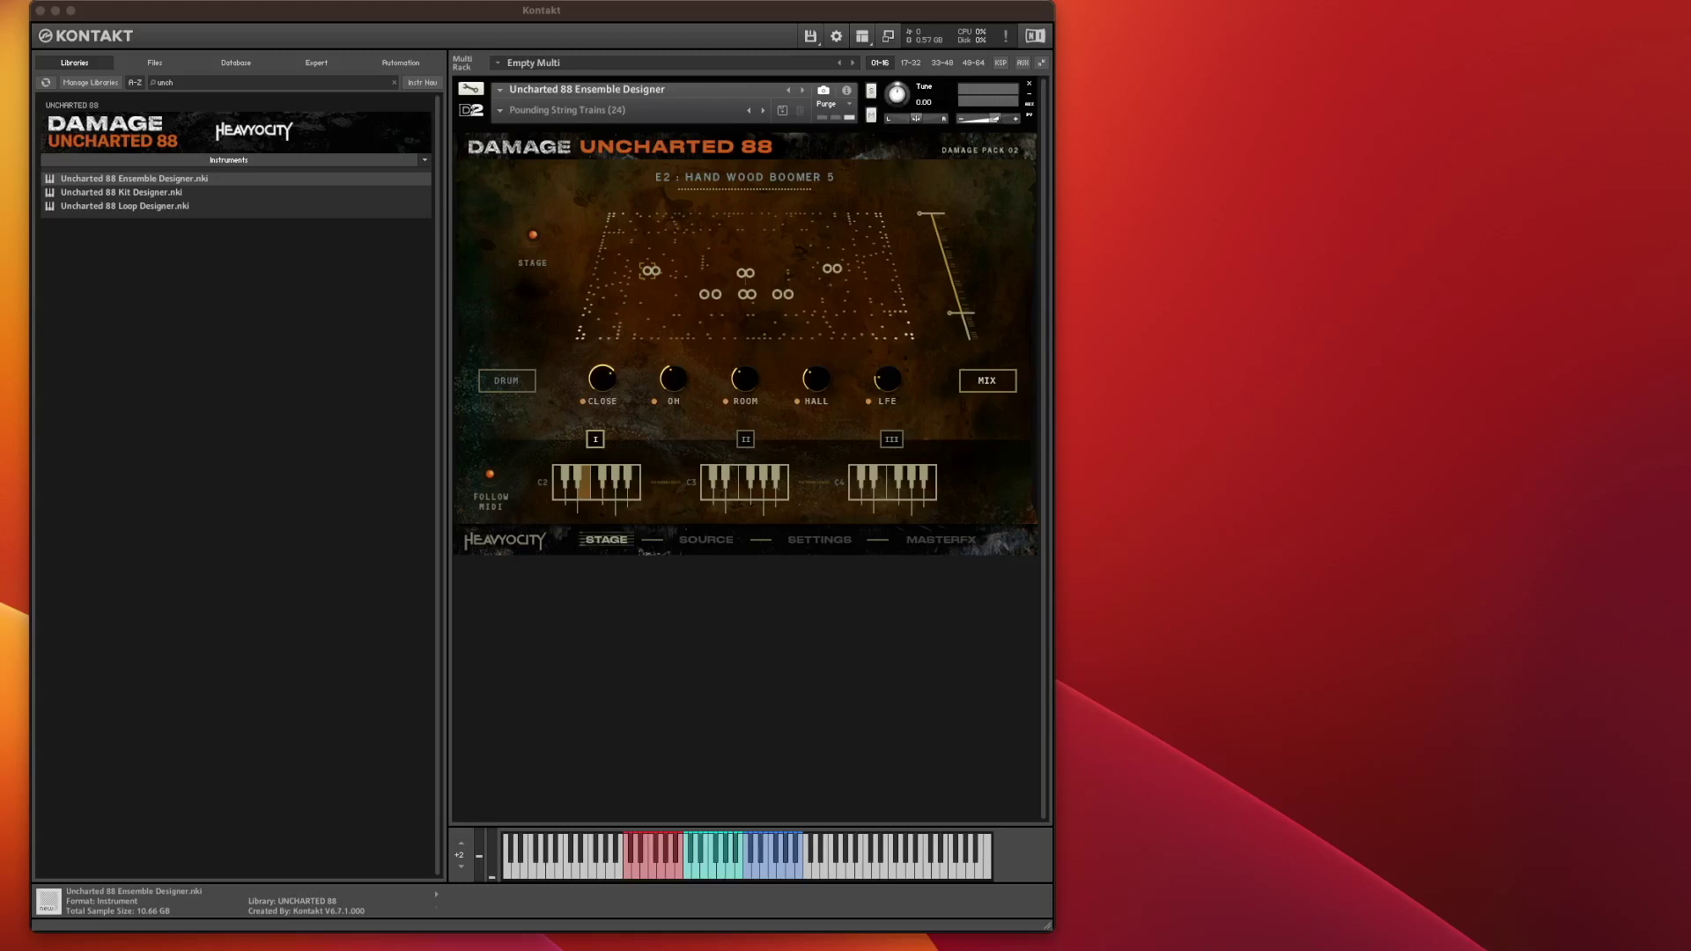
Step: Reload Uncharted 88 Ensemble Designer.nki into the rack, then select Uncharted 88 Kit Designer.nki
left_click(141, 182)
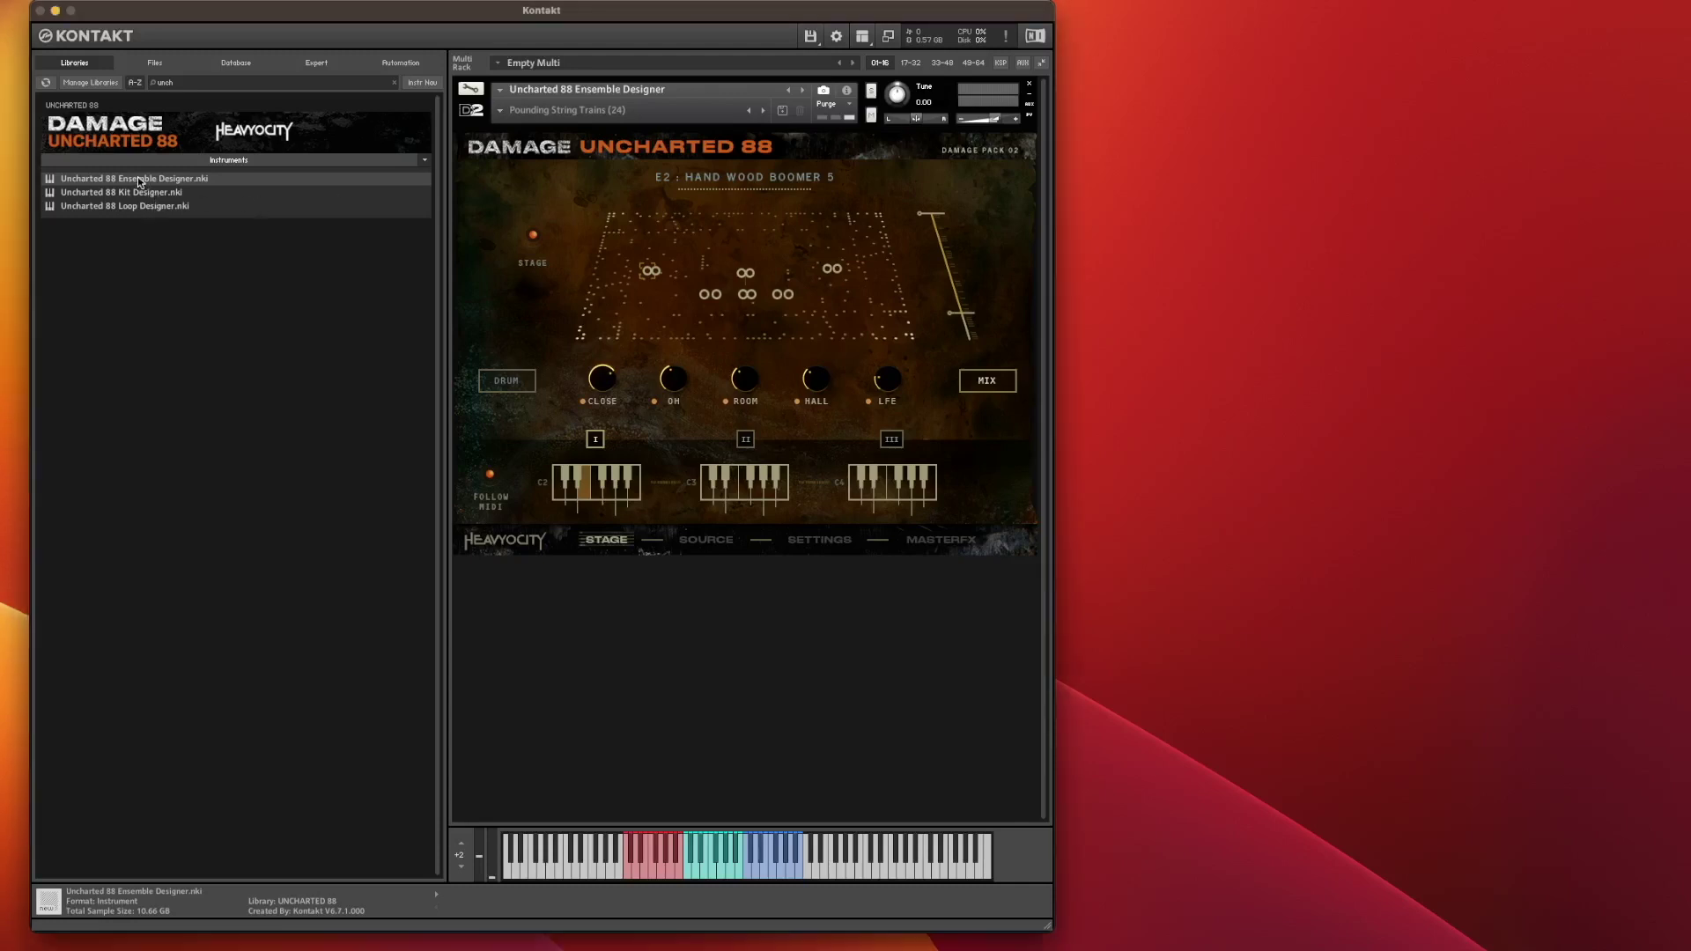
left_click_drag(84, 183, 571, 238)
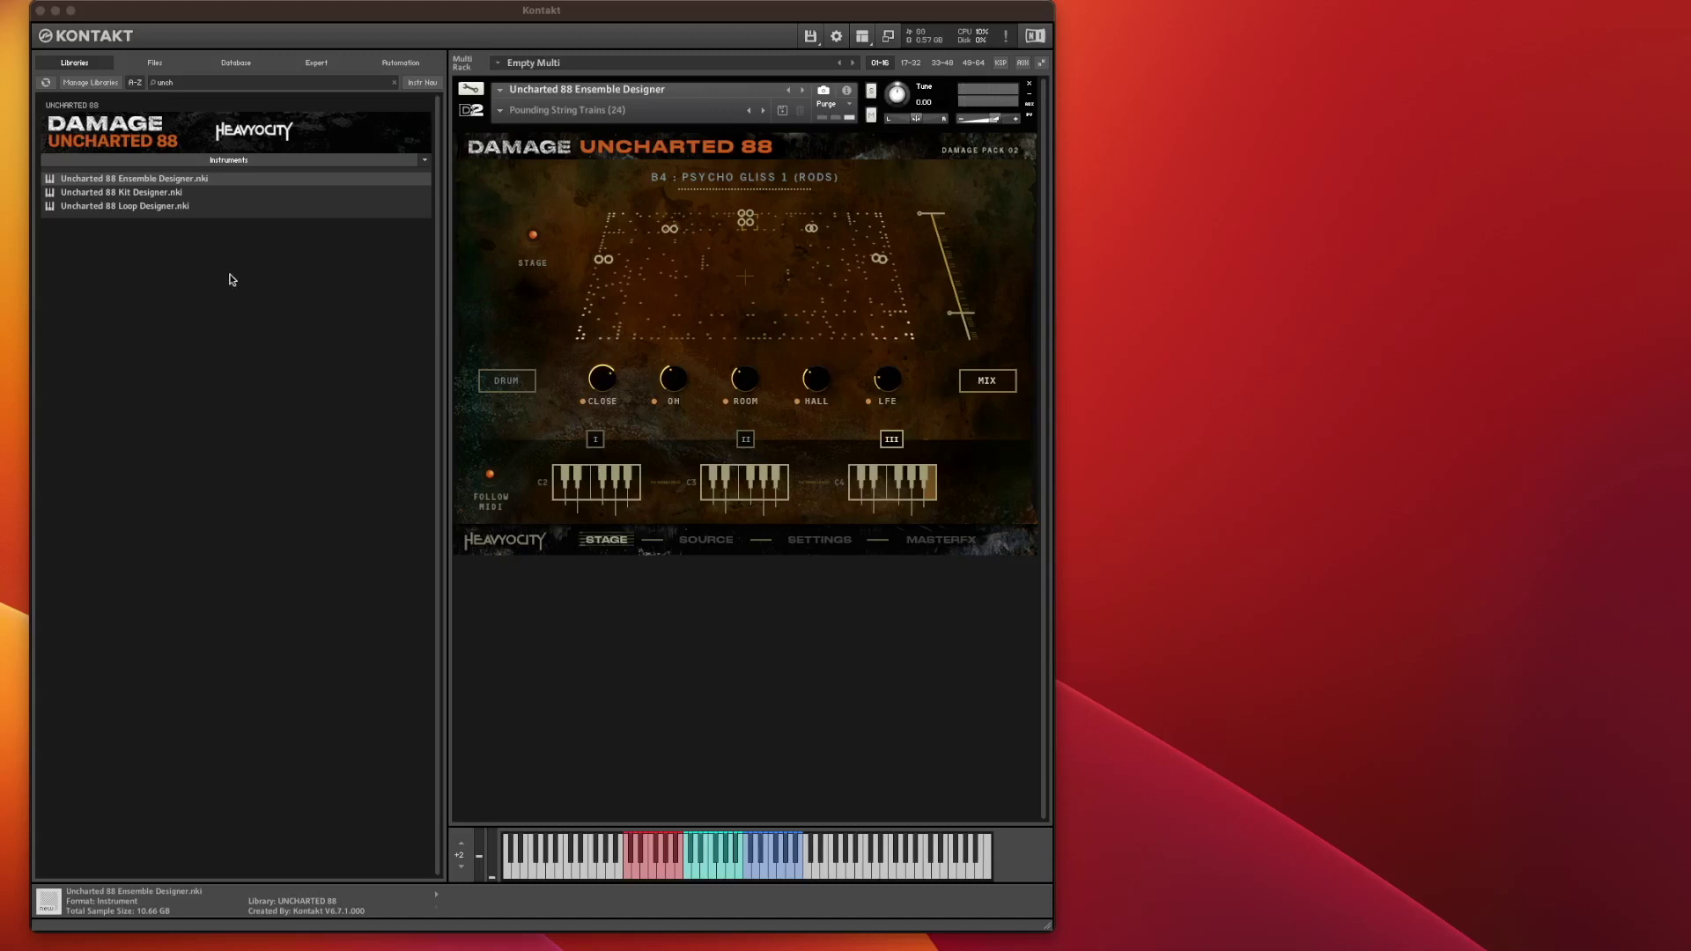
left_click(78, 194)
Step: Replace the Ensemble Designer with Uncharted 88 Kit Designer.nki, confirming the replacement
left_click_drag(77, 196, 557, 249)
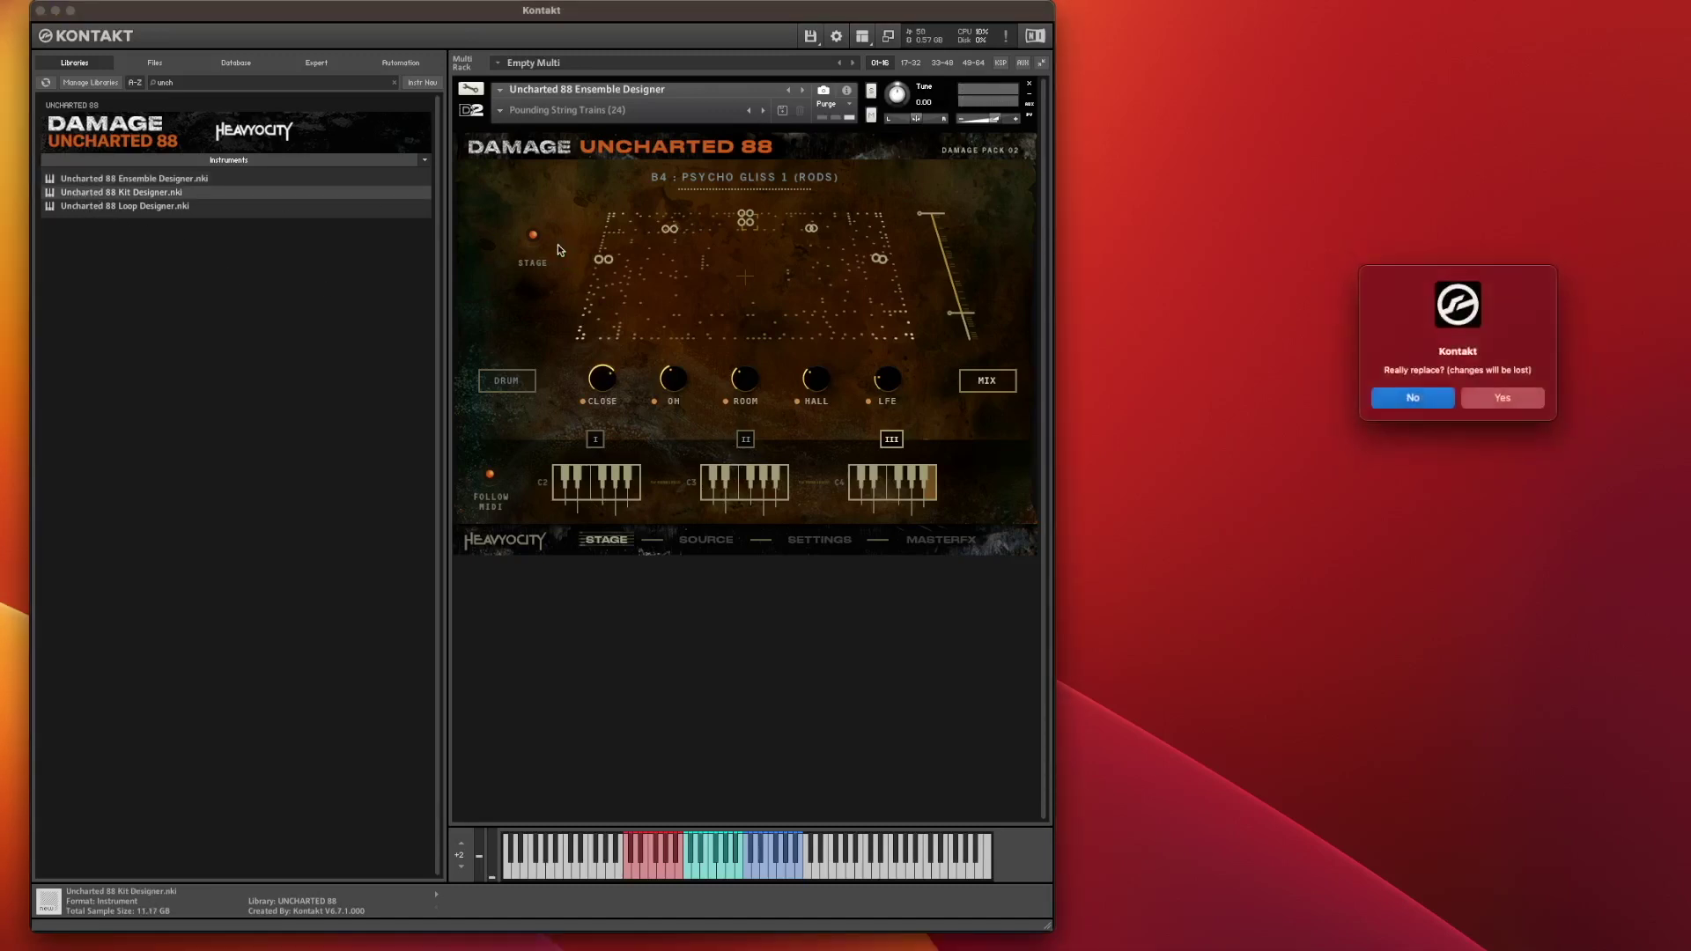
left_click(1521, 397)
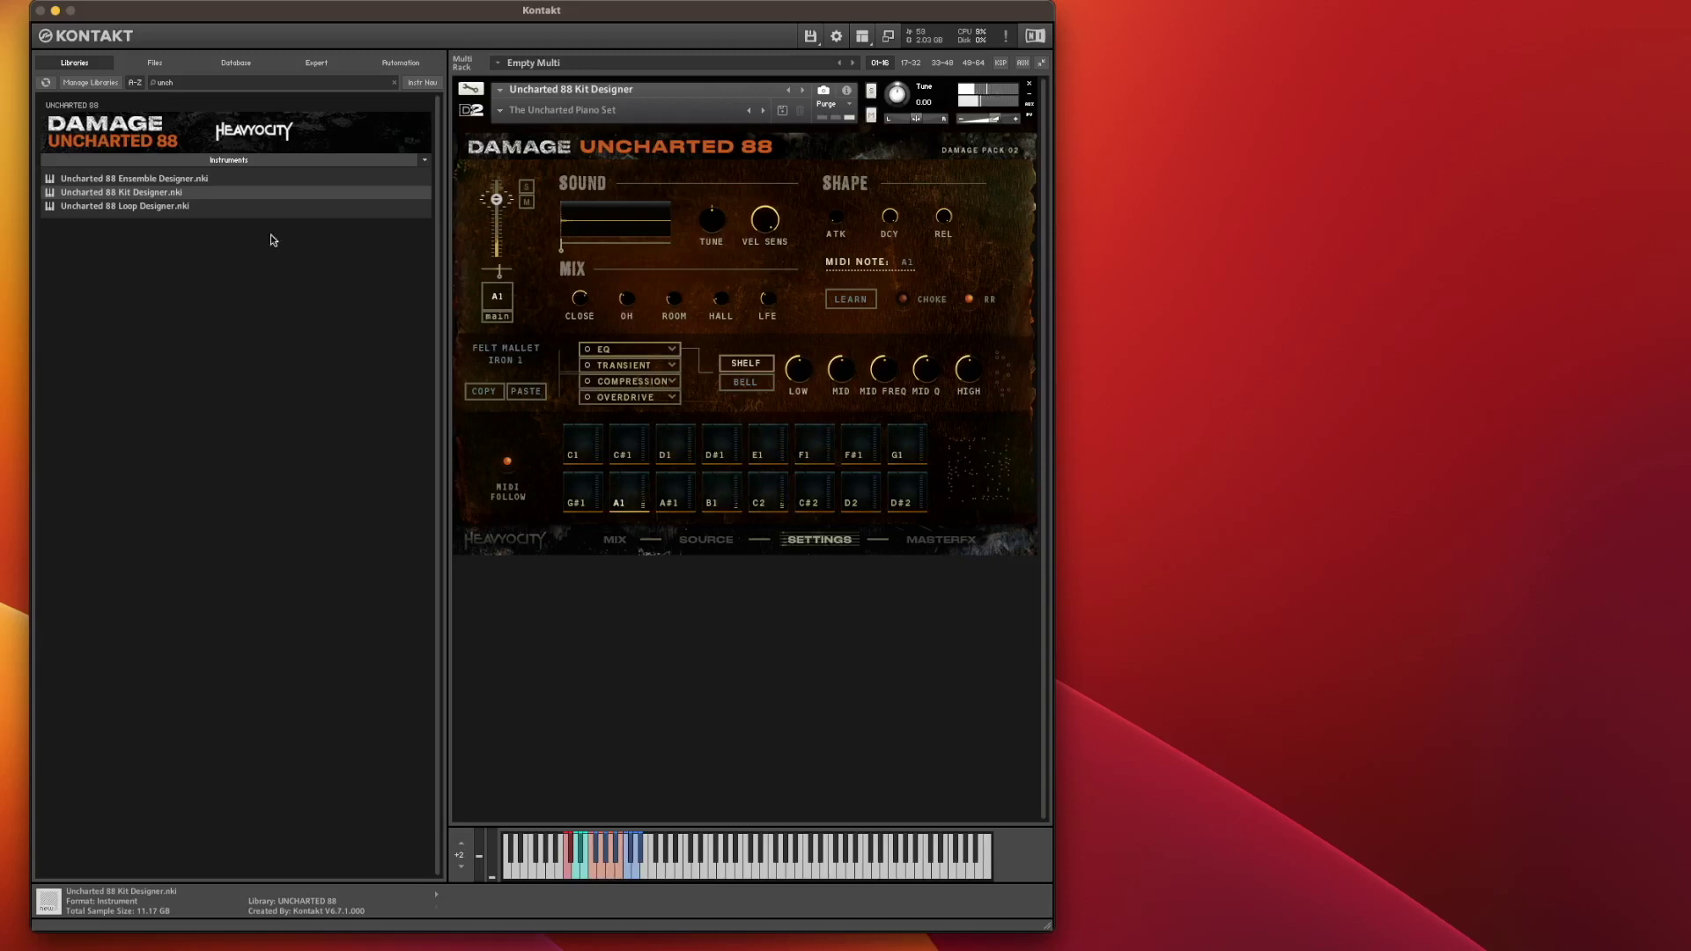
Step: Load Uncharted 88 Loop Designer.nki over the Kit Designer, then select the Ensemble Designer file
left_click_drag(104, 211, 588, 222)
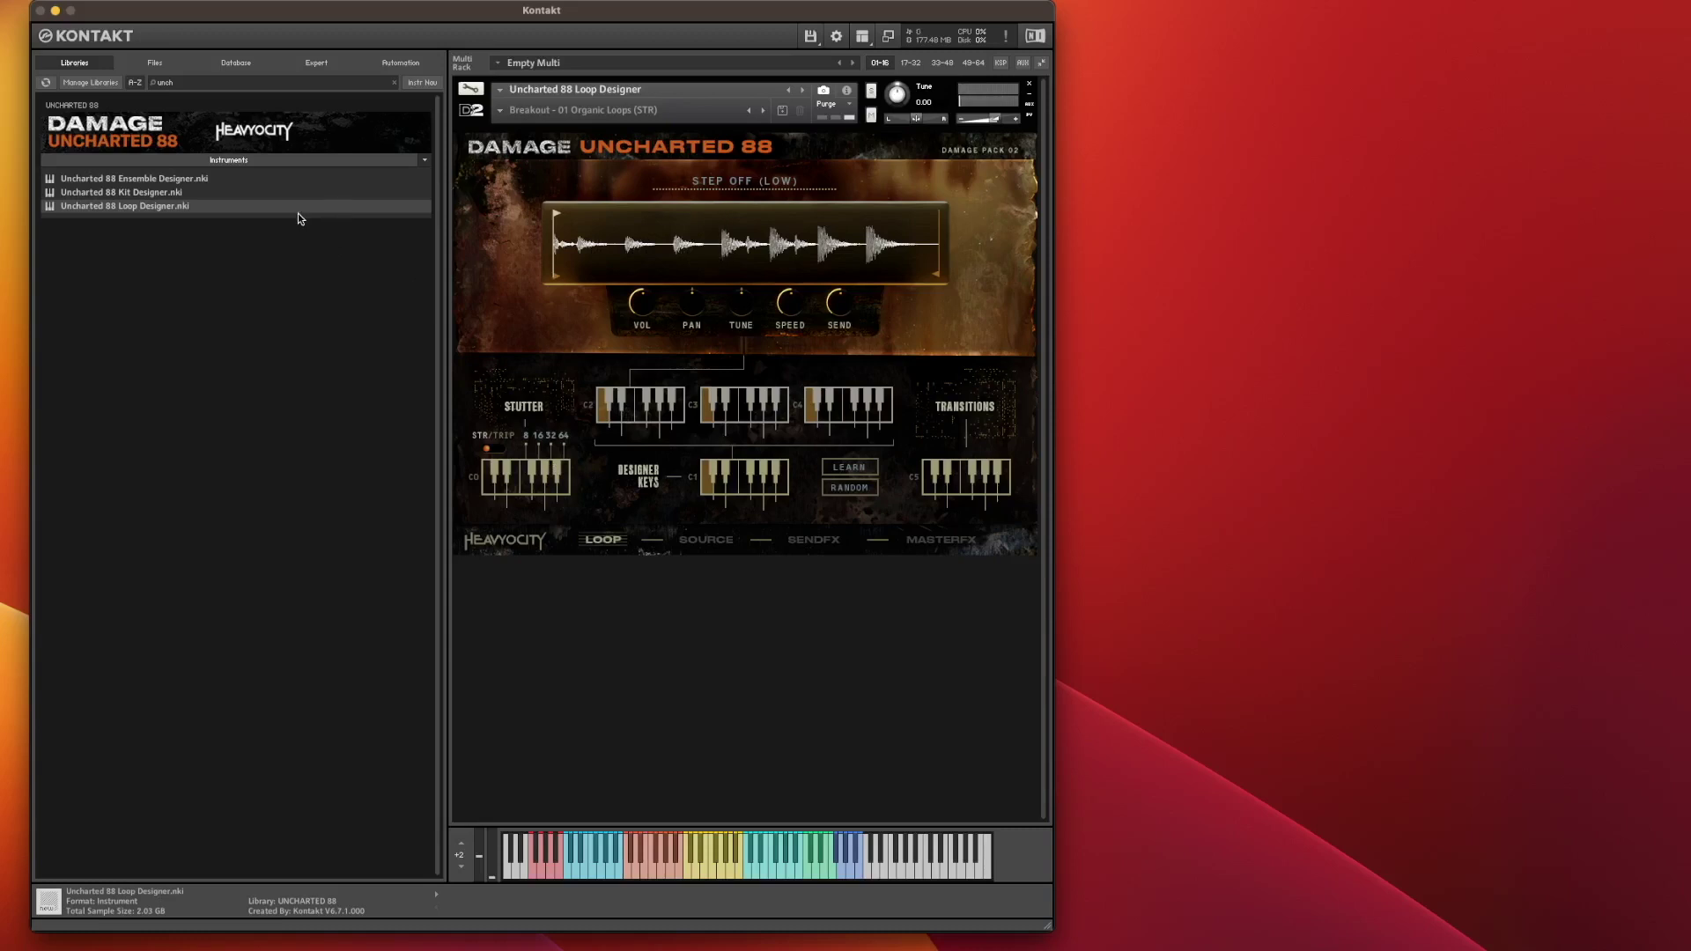
left_click(109, 180)
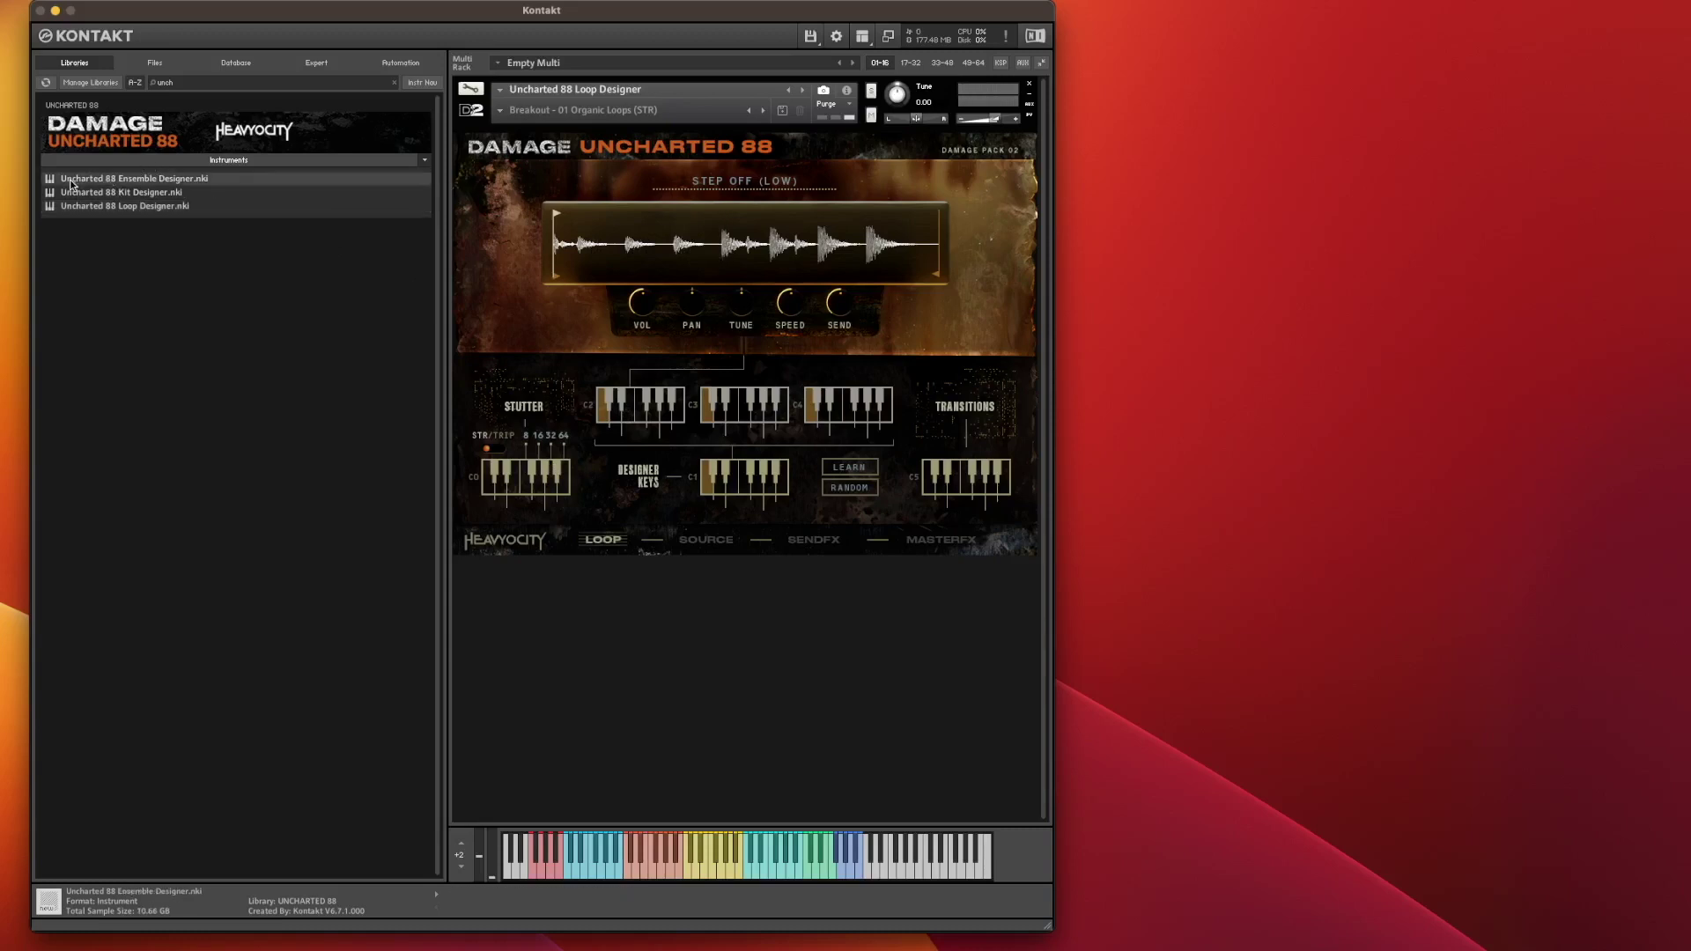
Step: Reload the Ensemble Designer and choose the Sweeping Horrors (24) snapshot from 01 Uncharted 88 All-Stars
left_click_drag(76, 182, 559, 213)
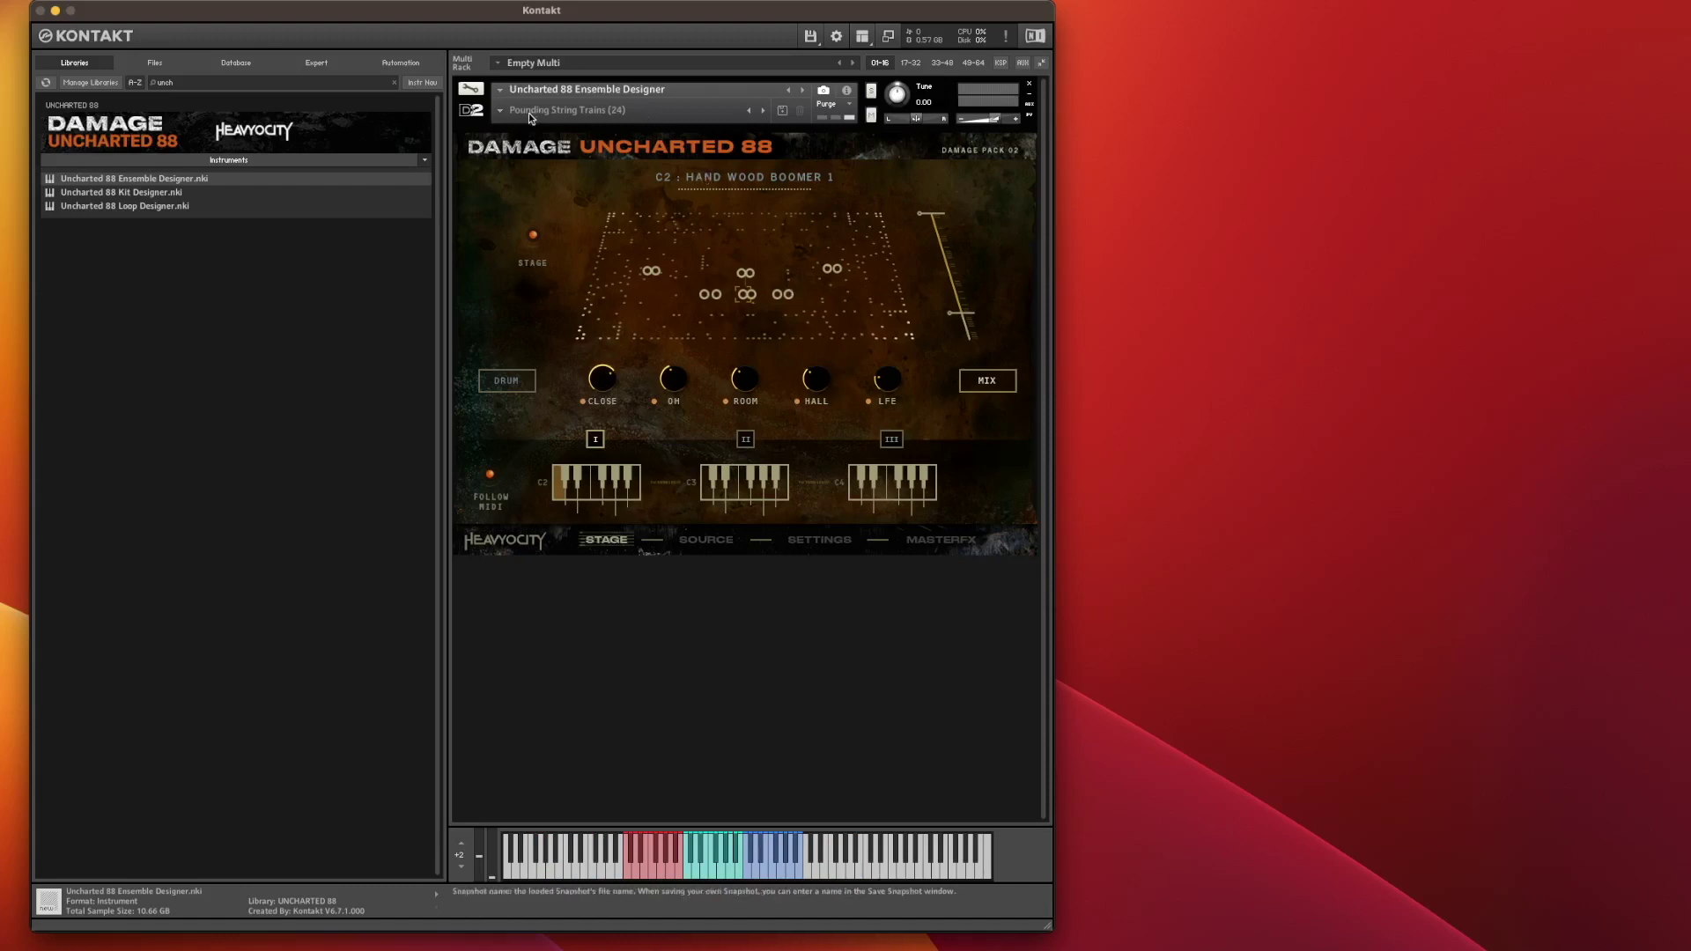
left_click(500, 111)
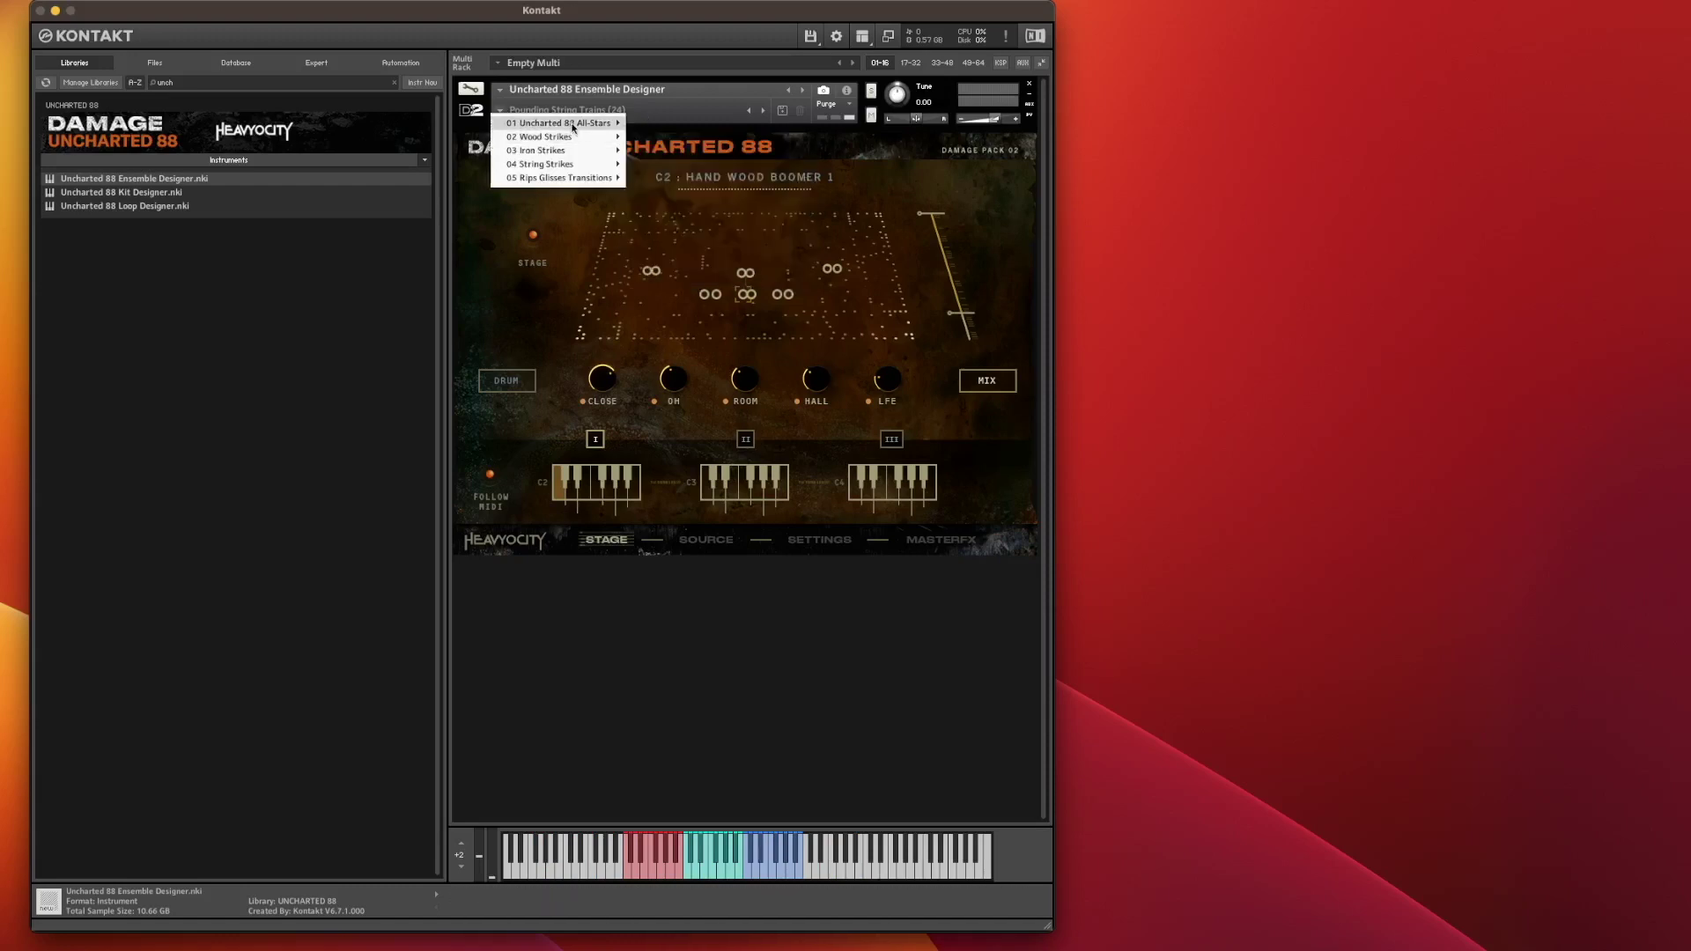
mouse_move(574, 121)
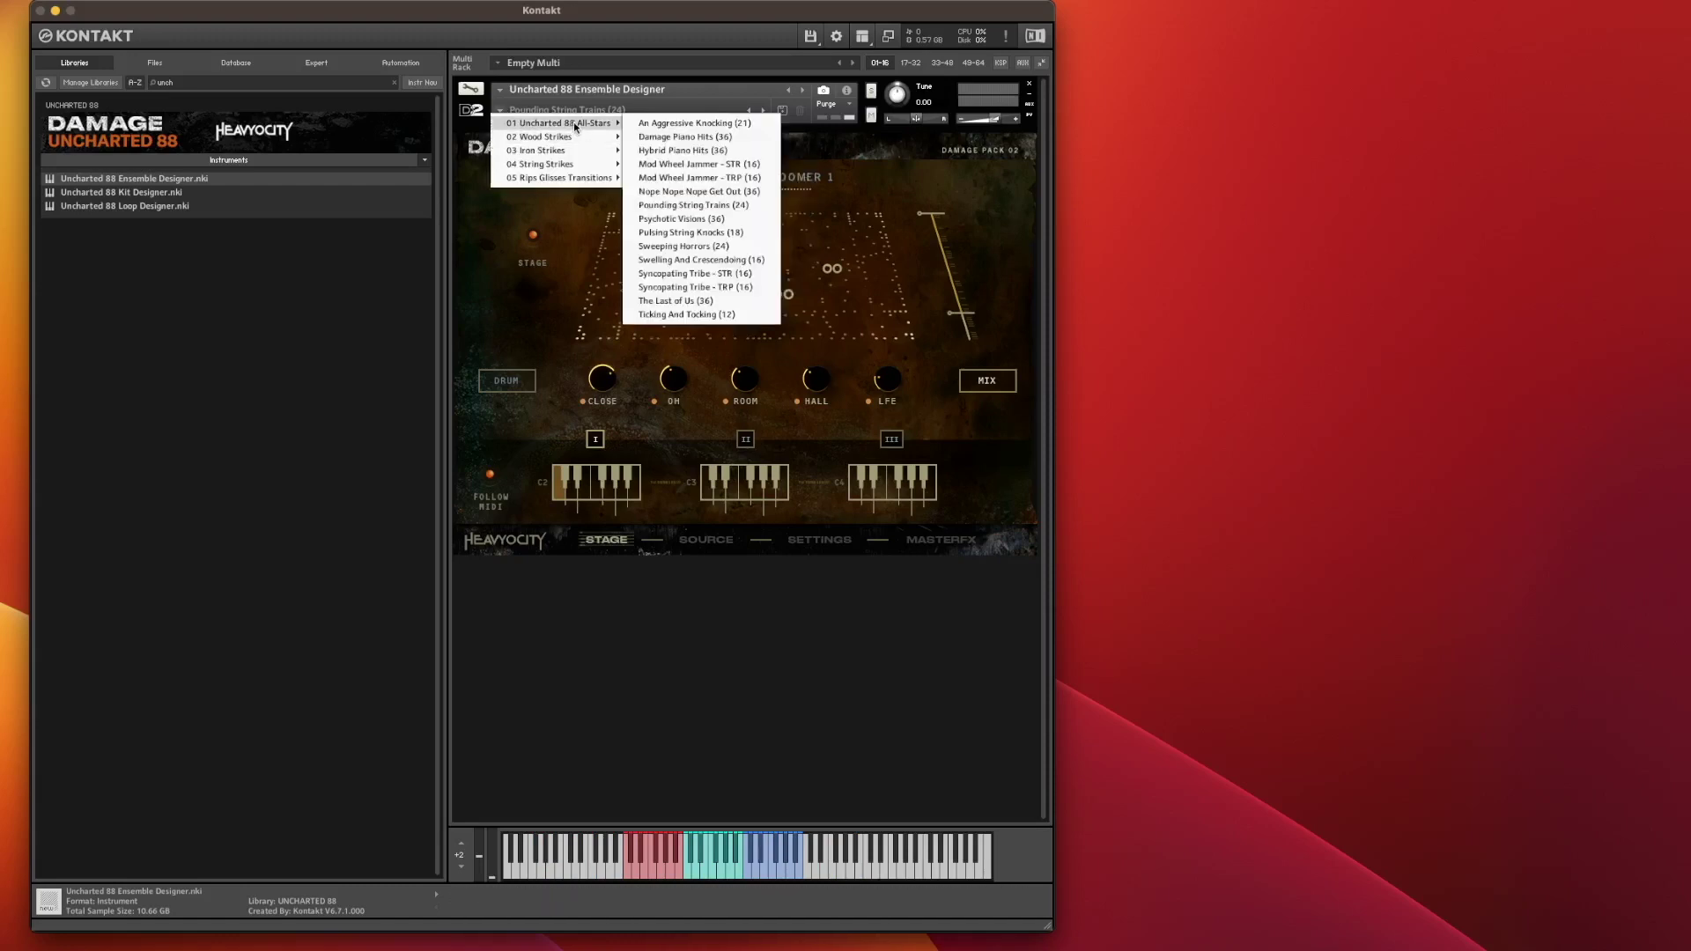
left_click(724, 247)
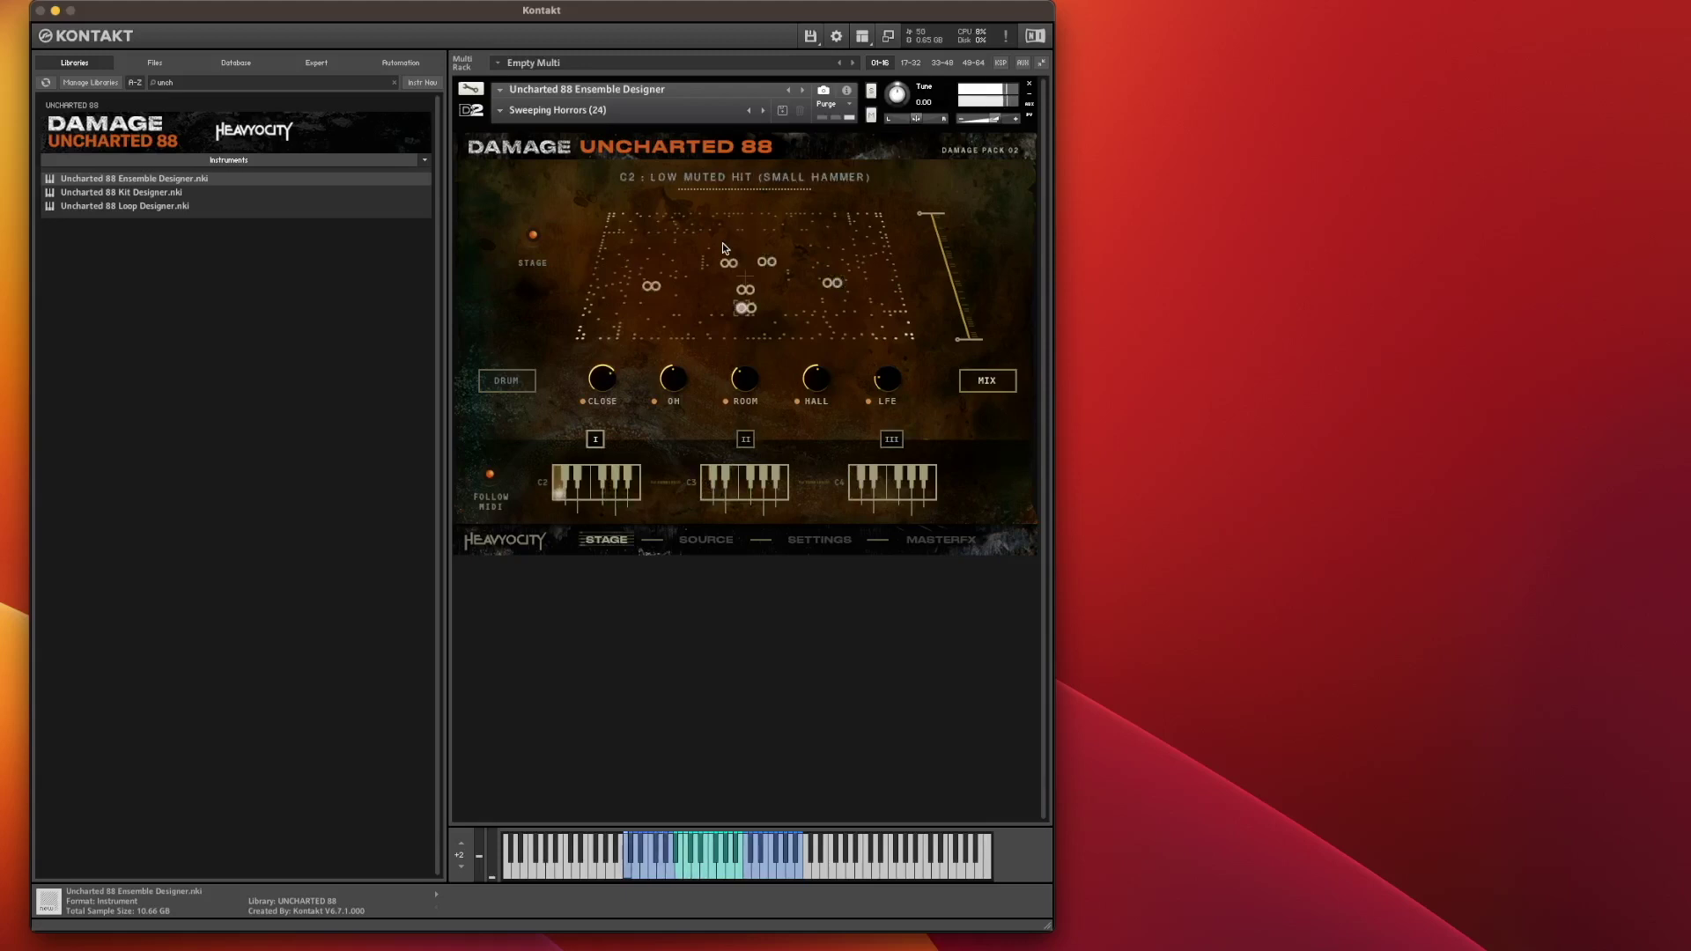
Step: Load the Iron Hammer (Close) - Perf (3) snapshot from 03 Iron Strikes
left_click(504, 108)
mouse_move(599, 152)
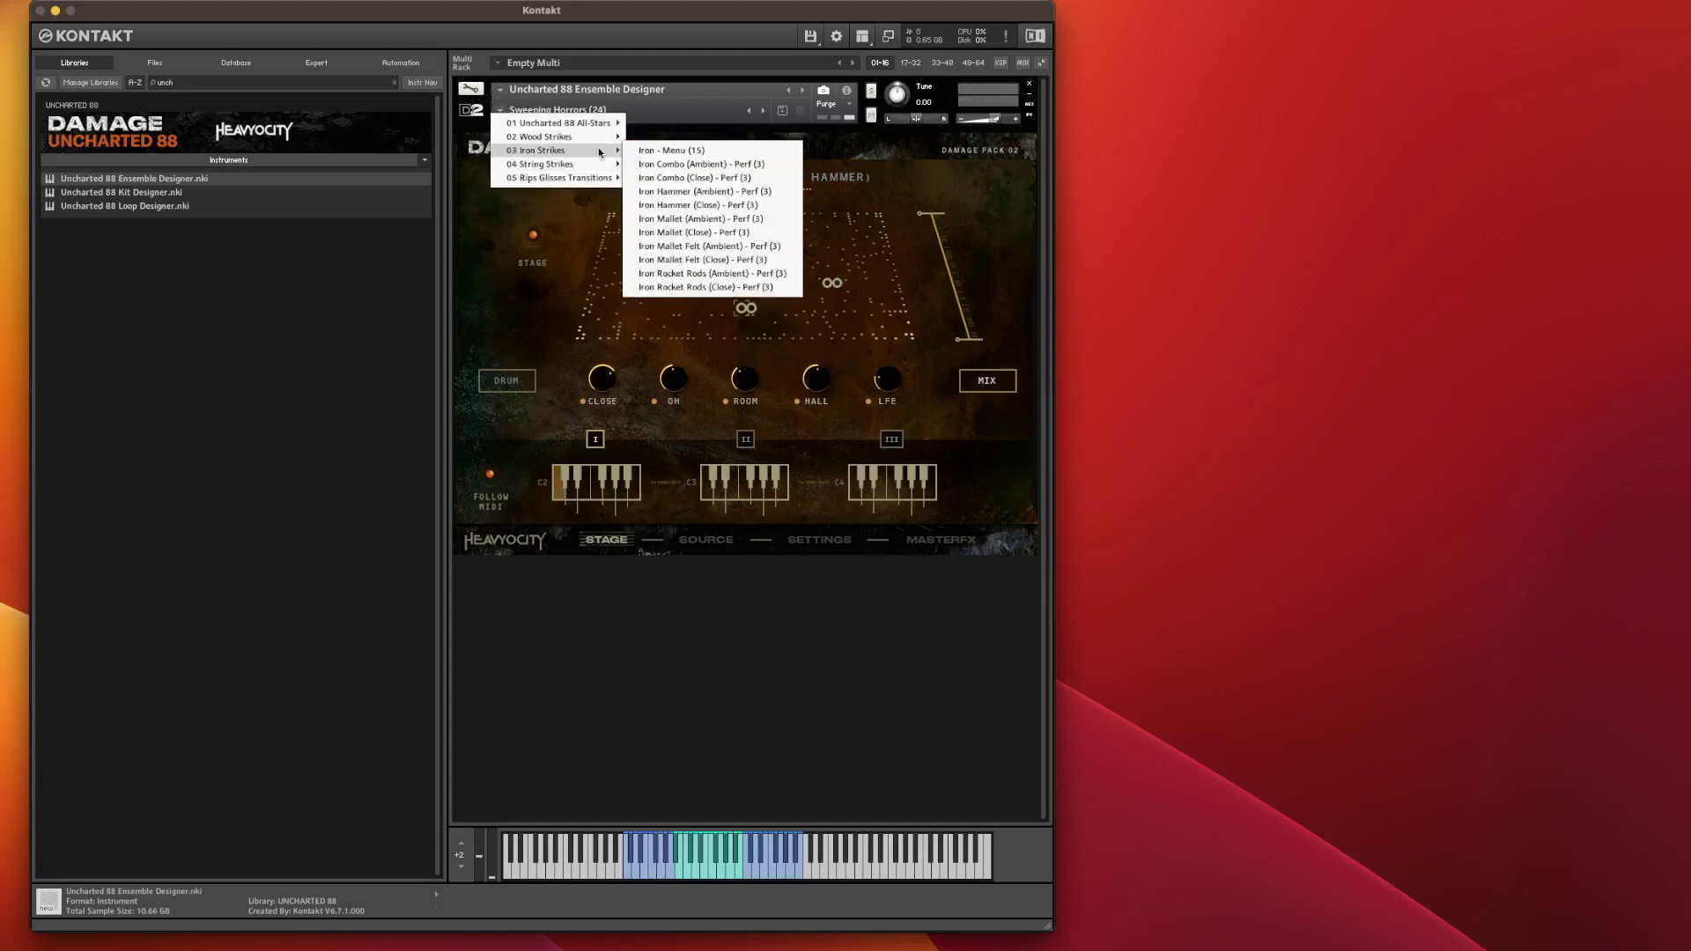
left_click(721, 204)
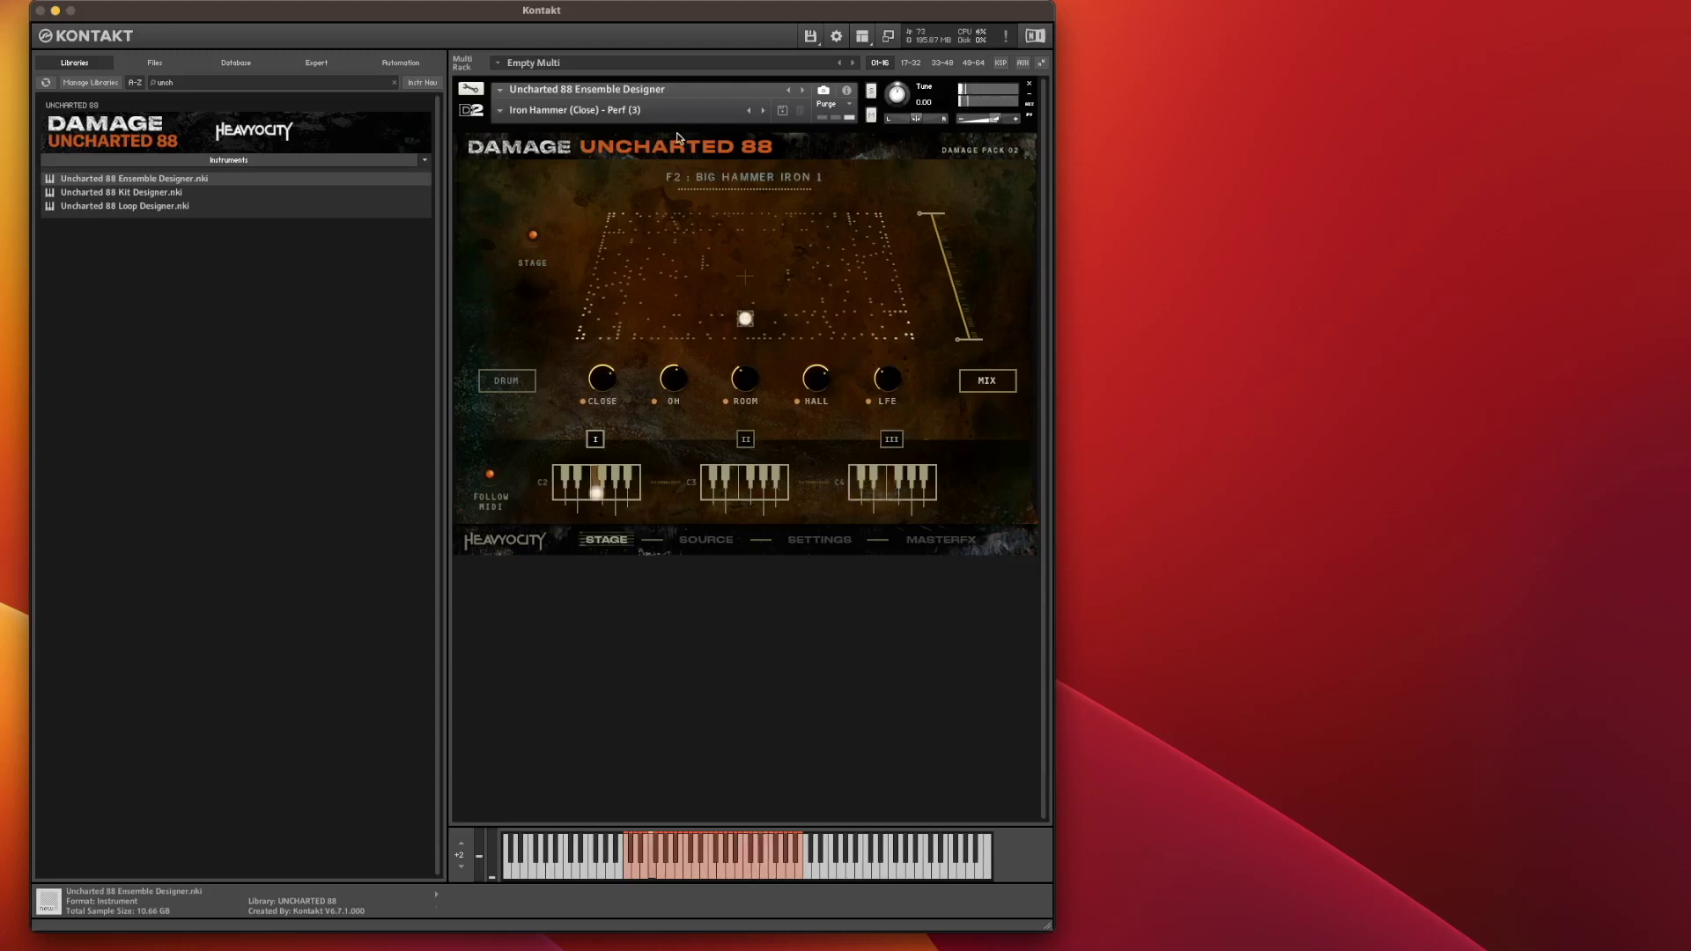
Step: Switch to the Strings Picked (Ambient) - Perf (3) snapshot from 04 String Strikes
left_click(501, 110)
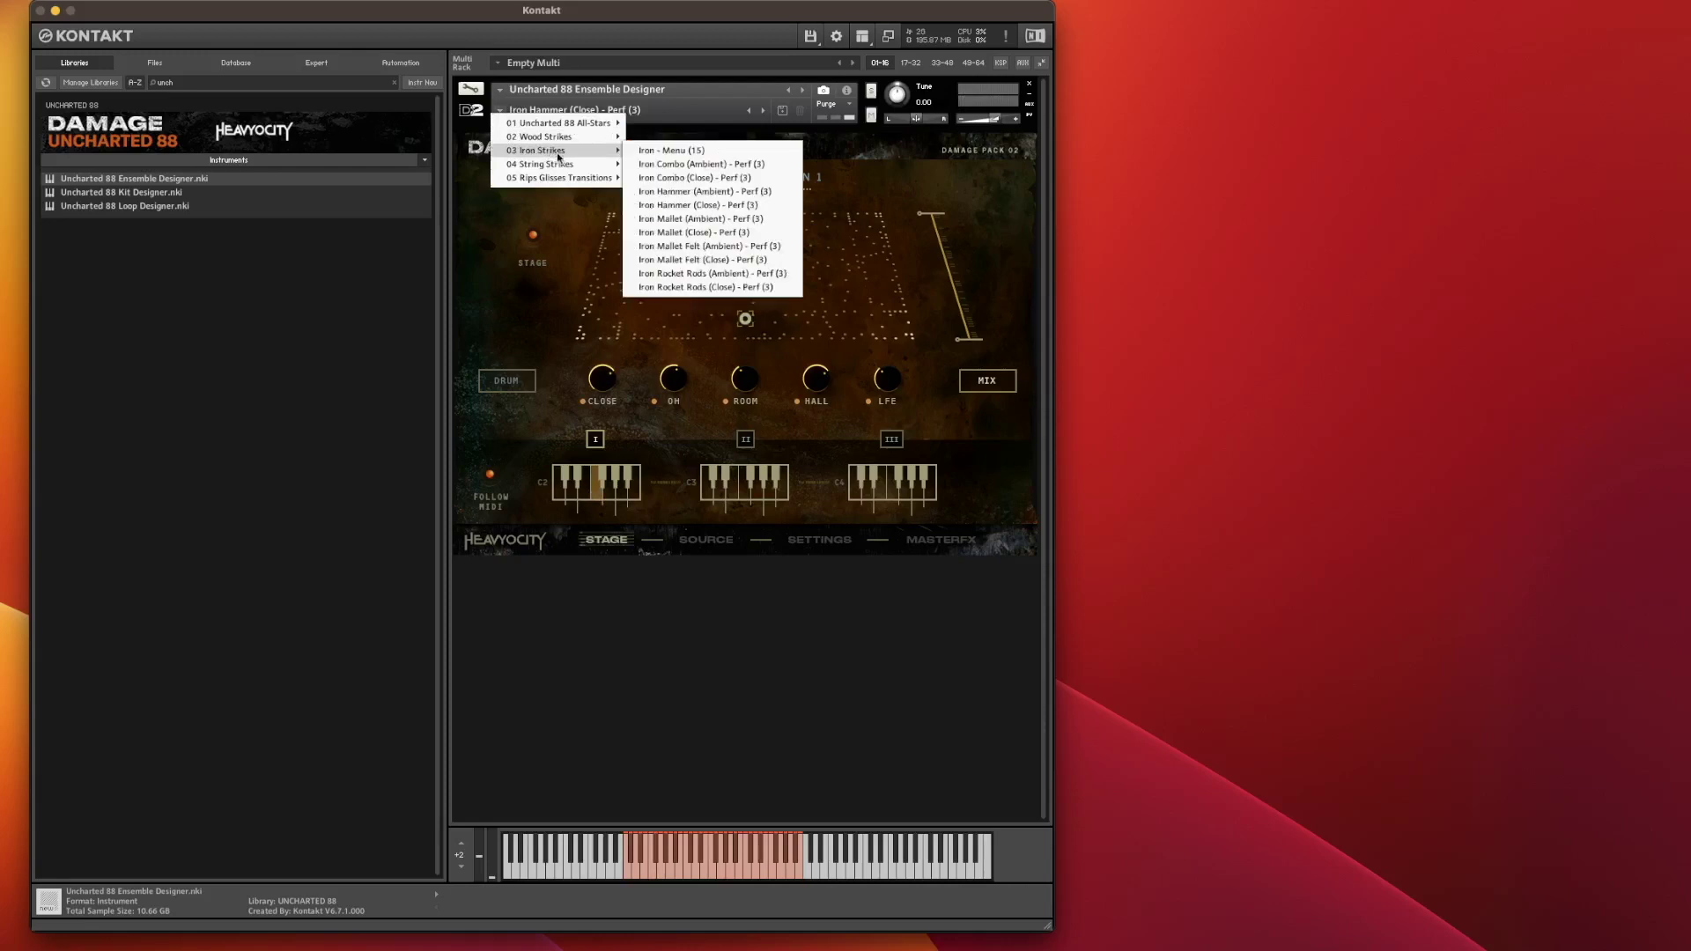
mouse_move(580, 167)
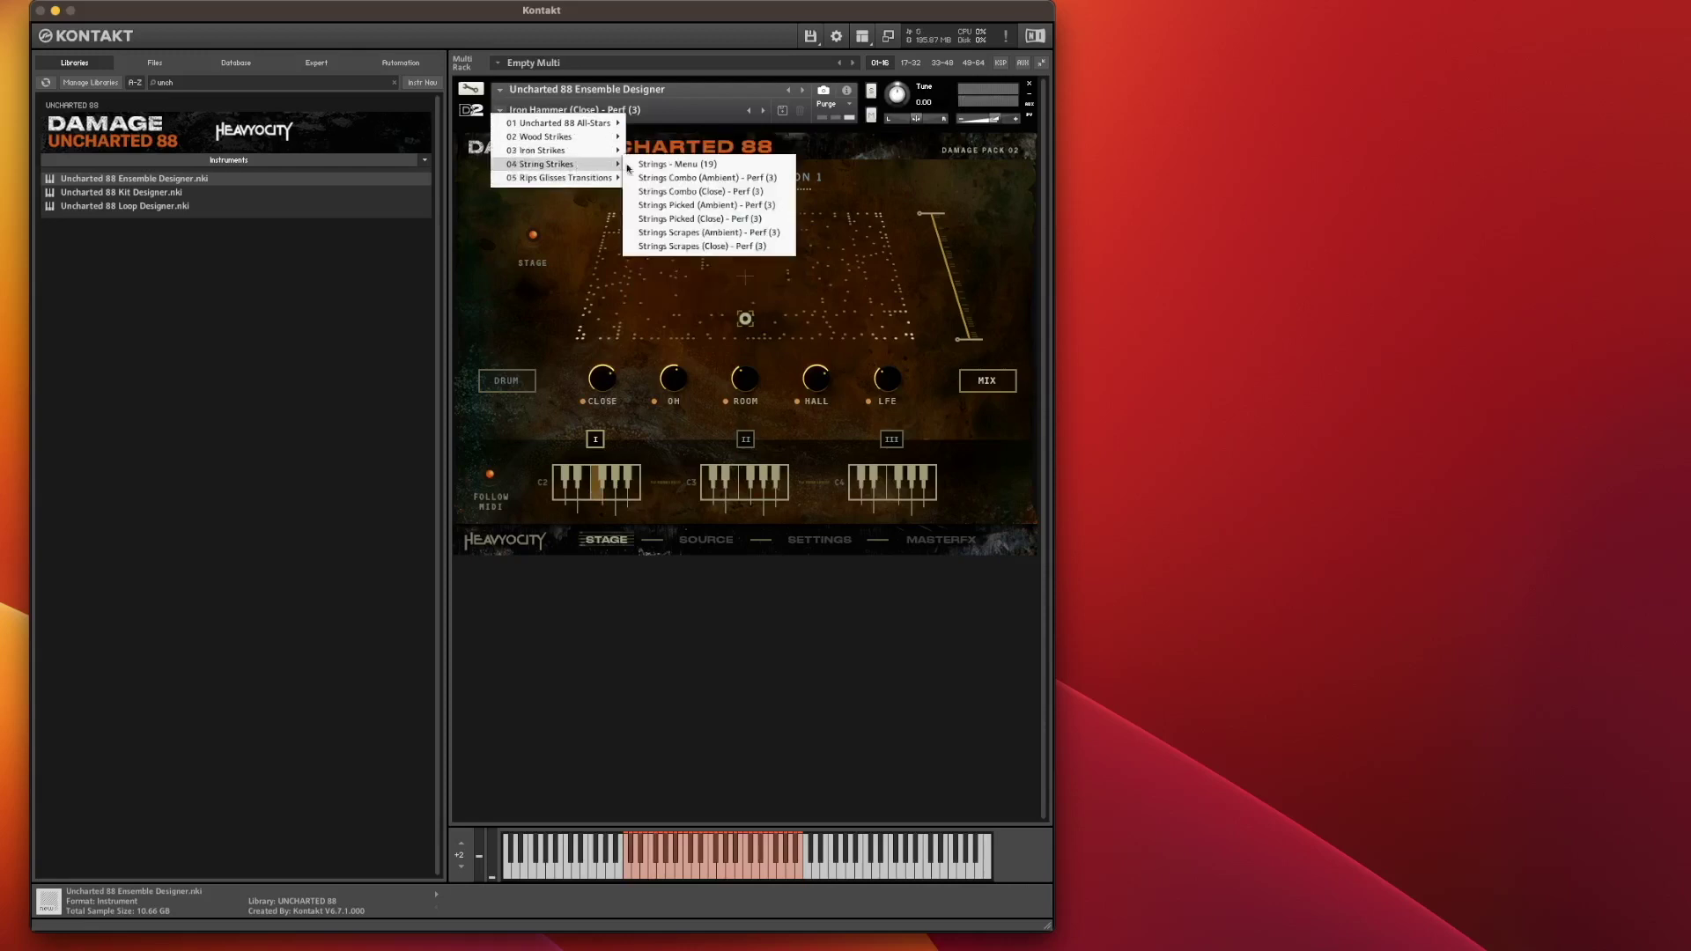
left_click(725, 205)
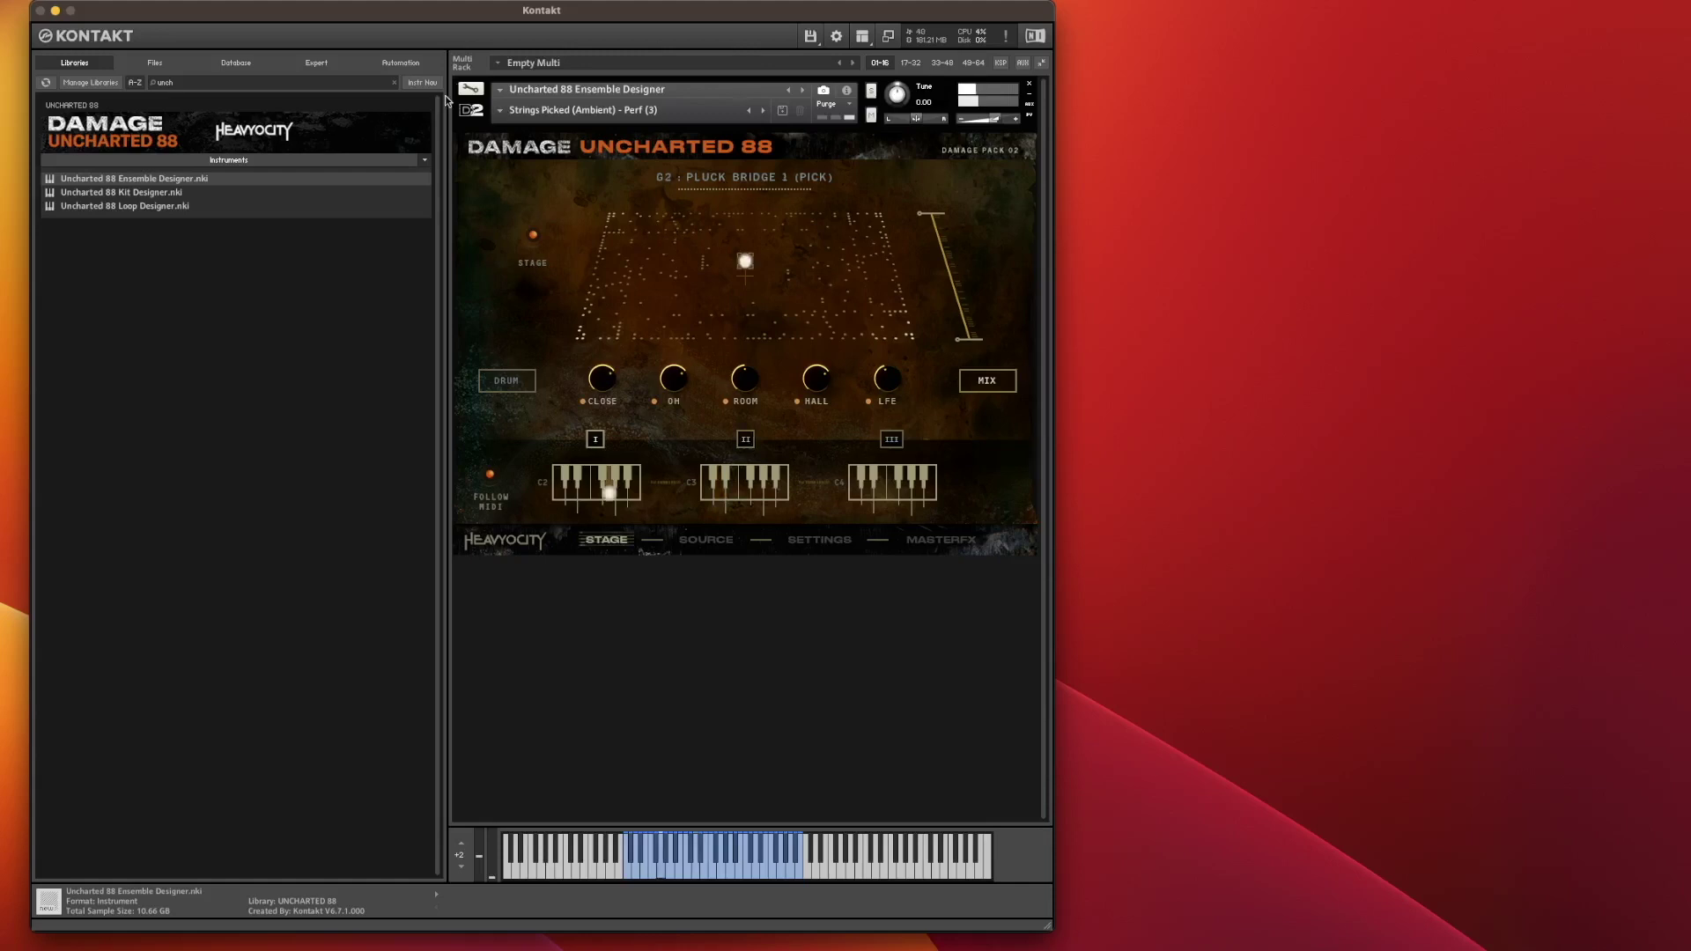
left_click(505, 113)
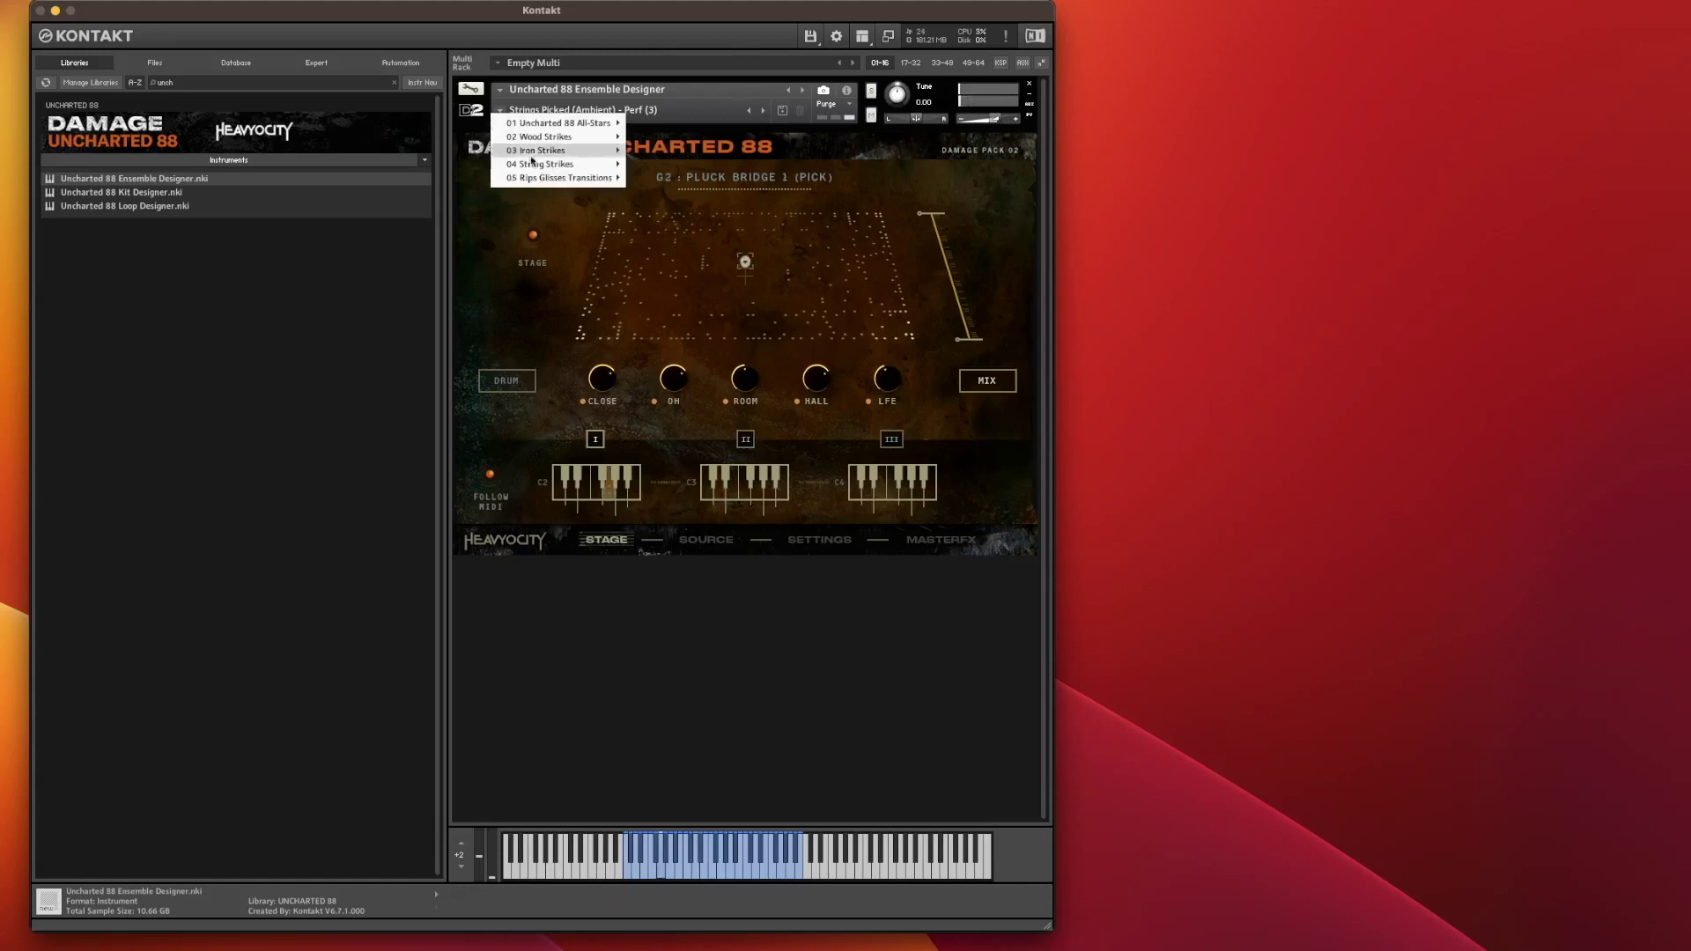
Step: Choose Rips And Glissandos - Menu (36) from 05 Rips Glisses Transitions
mouse_move(563, 180)
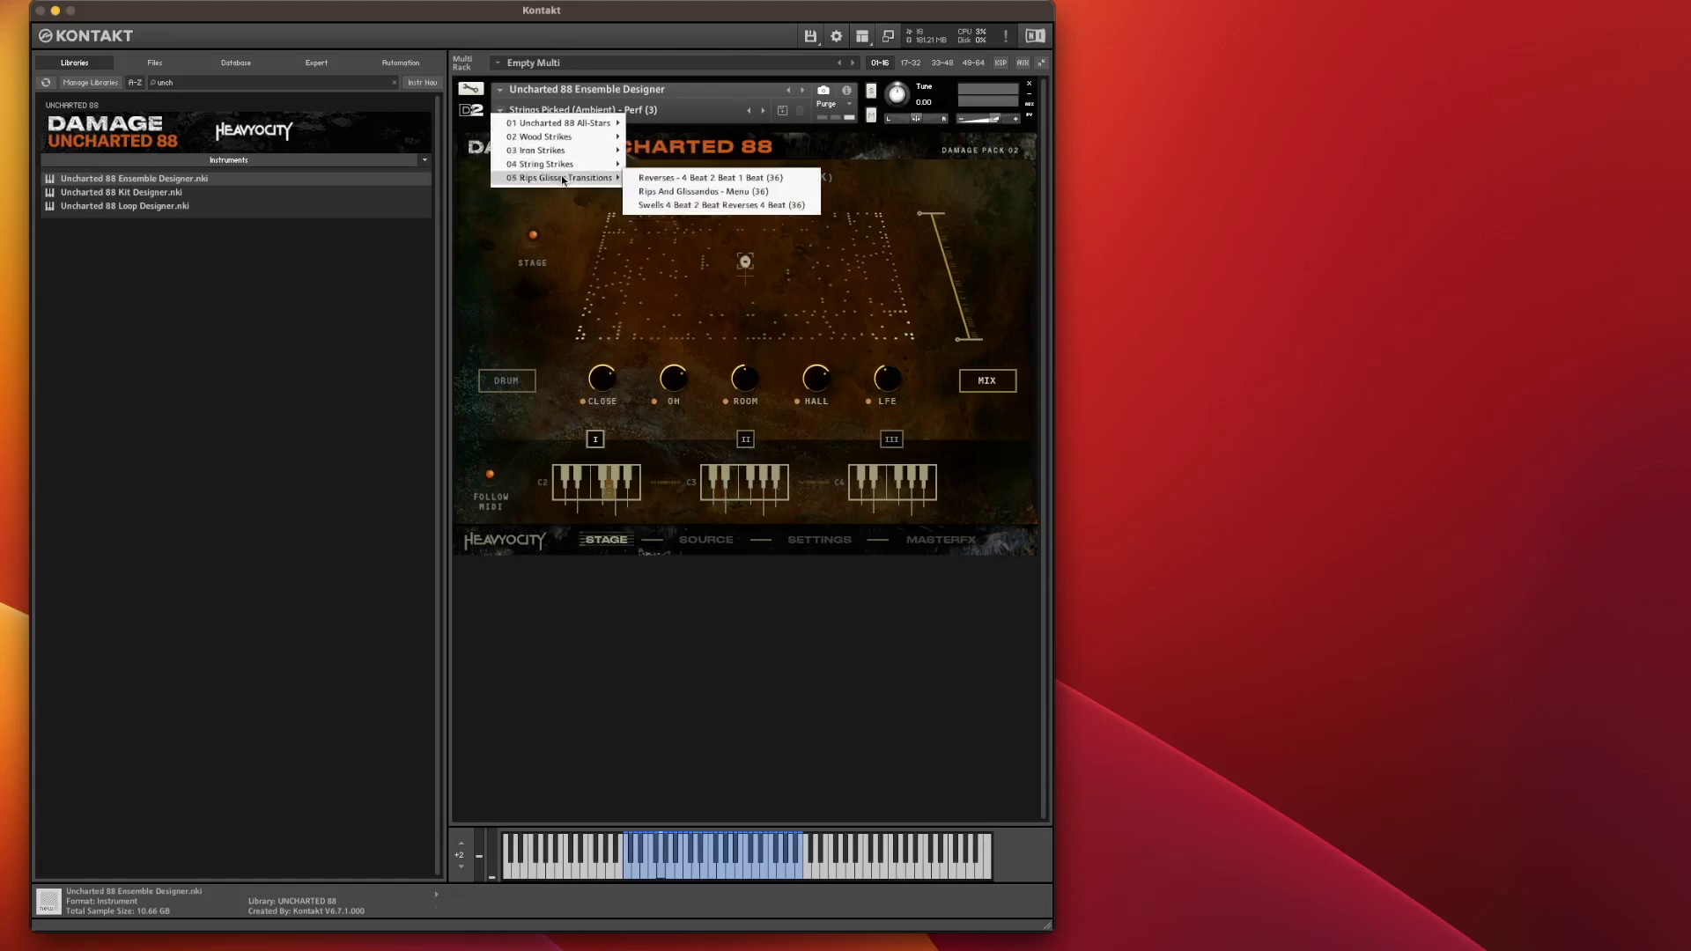
left_click(695, 192)
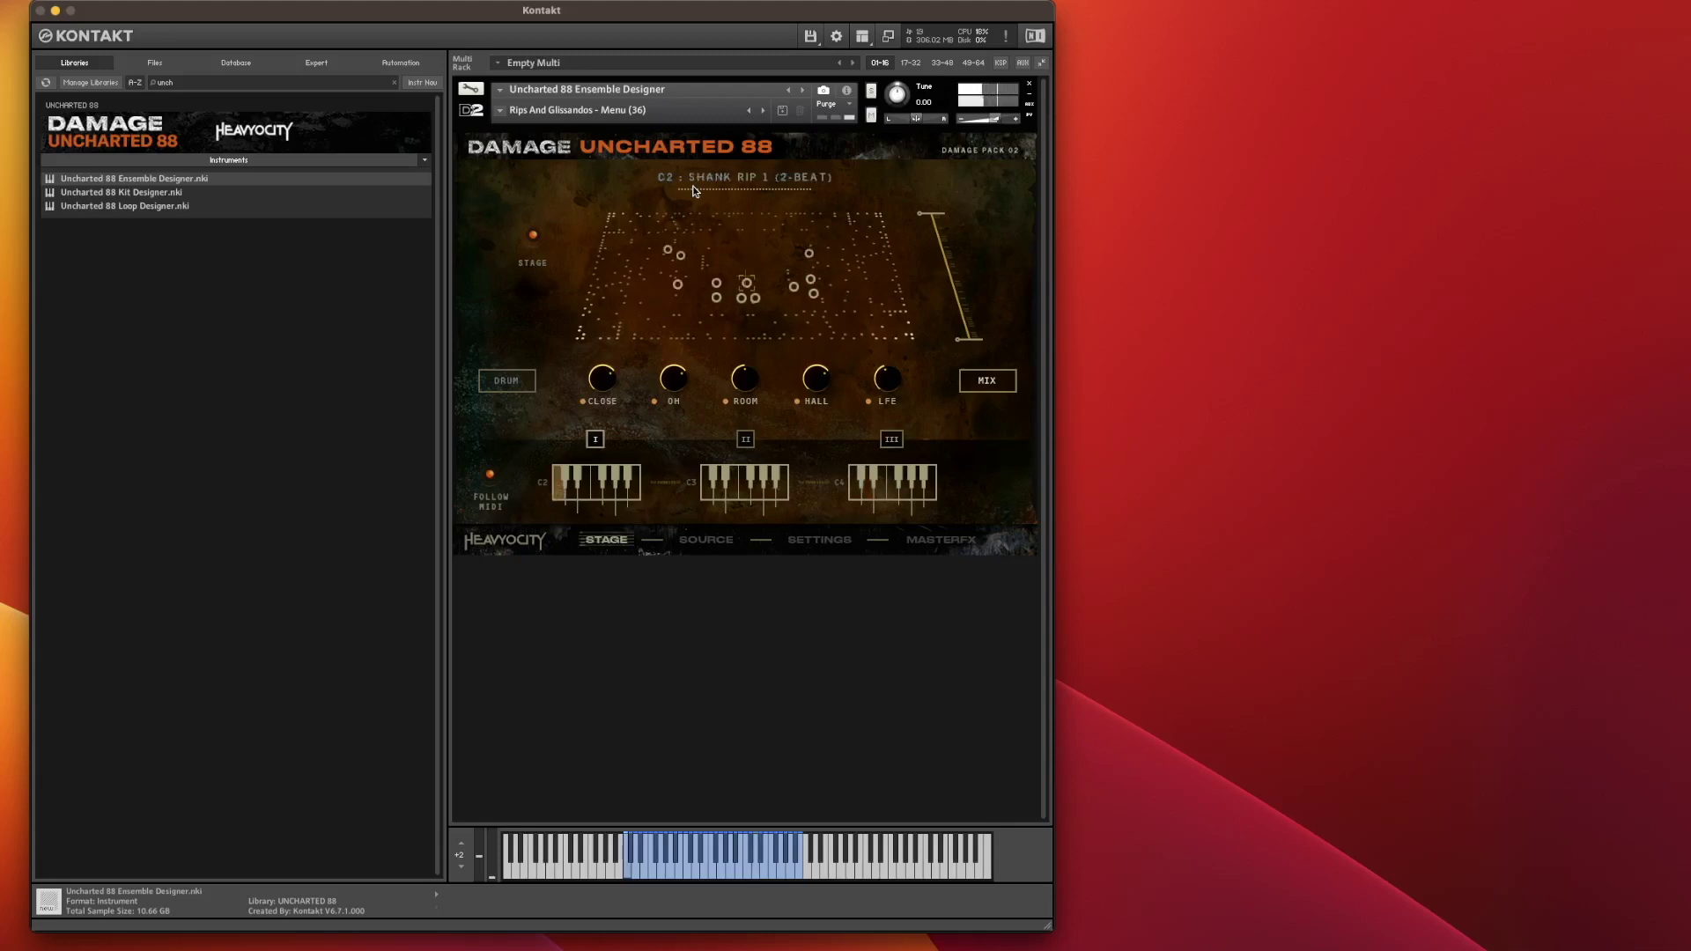
Step: Load Uncharted 88 Kit Designer.nki into the rack with The Survivalist kit snapshot
left_click(115, 193)
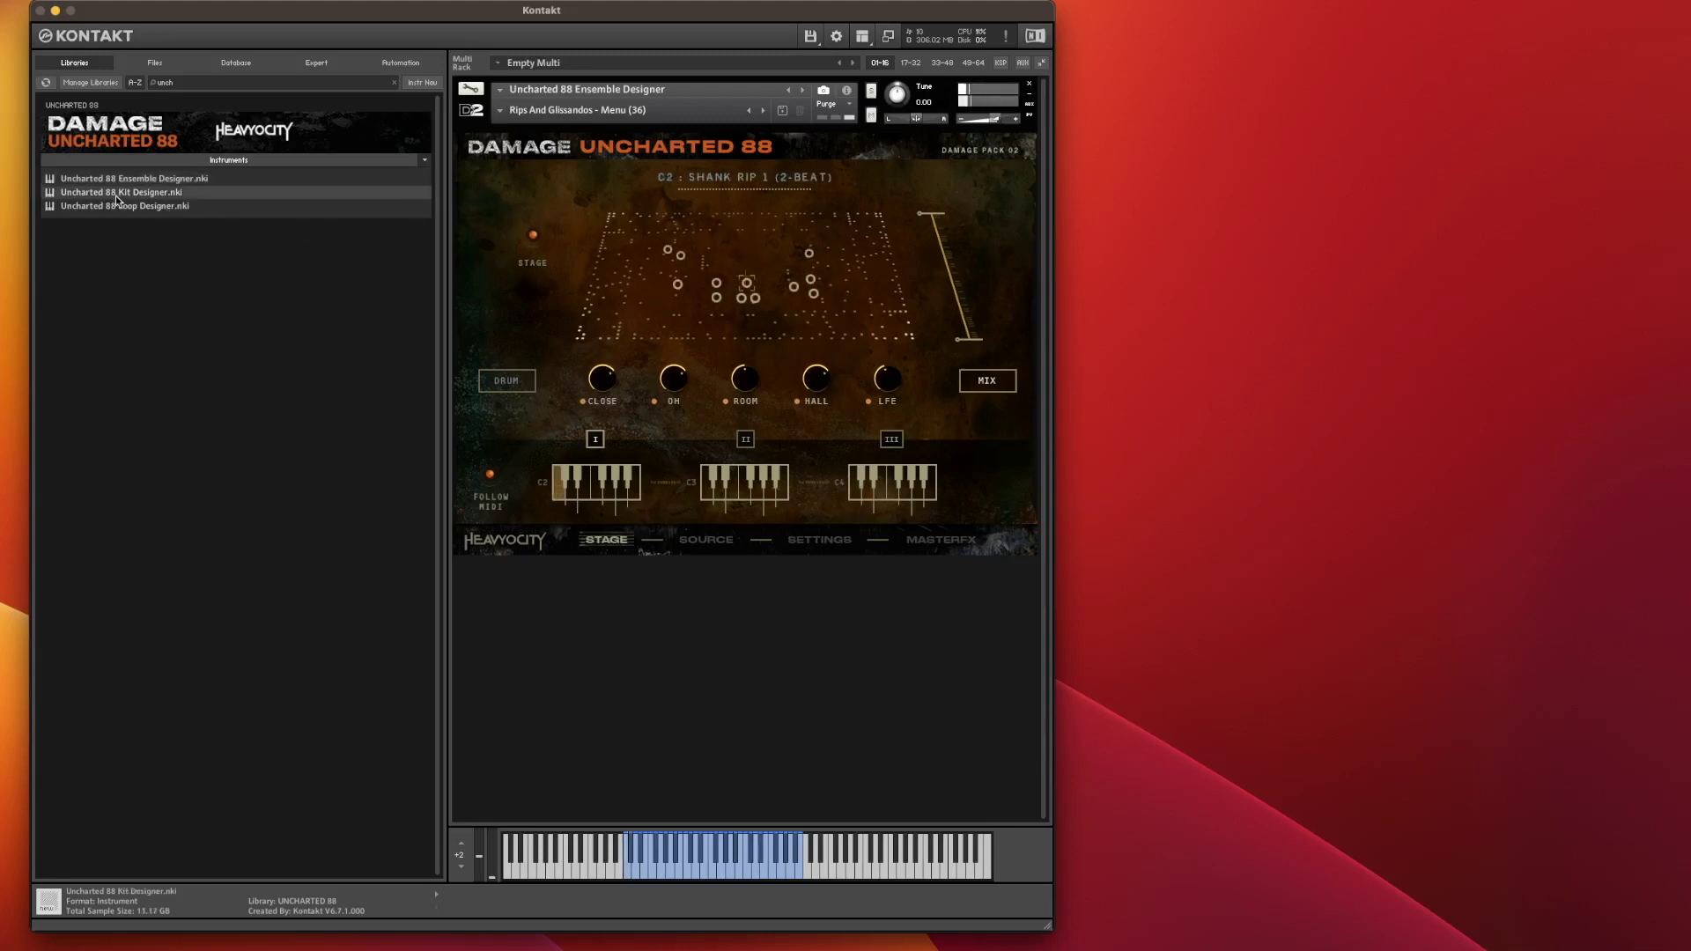
left_click_drag(80, 198, 514, 214)
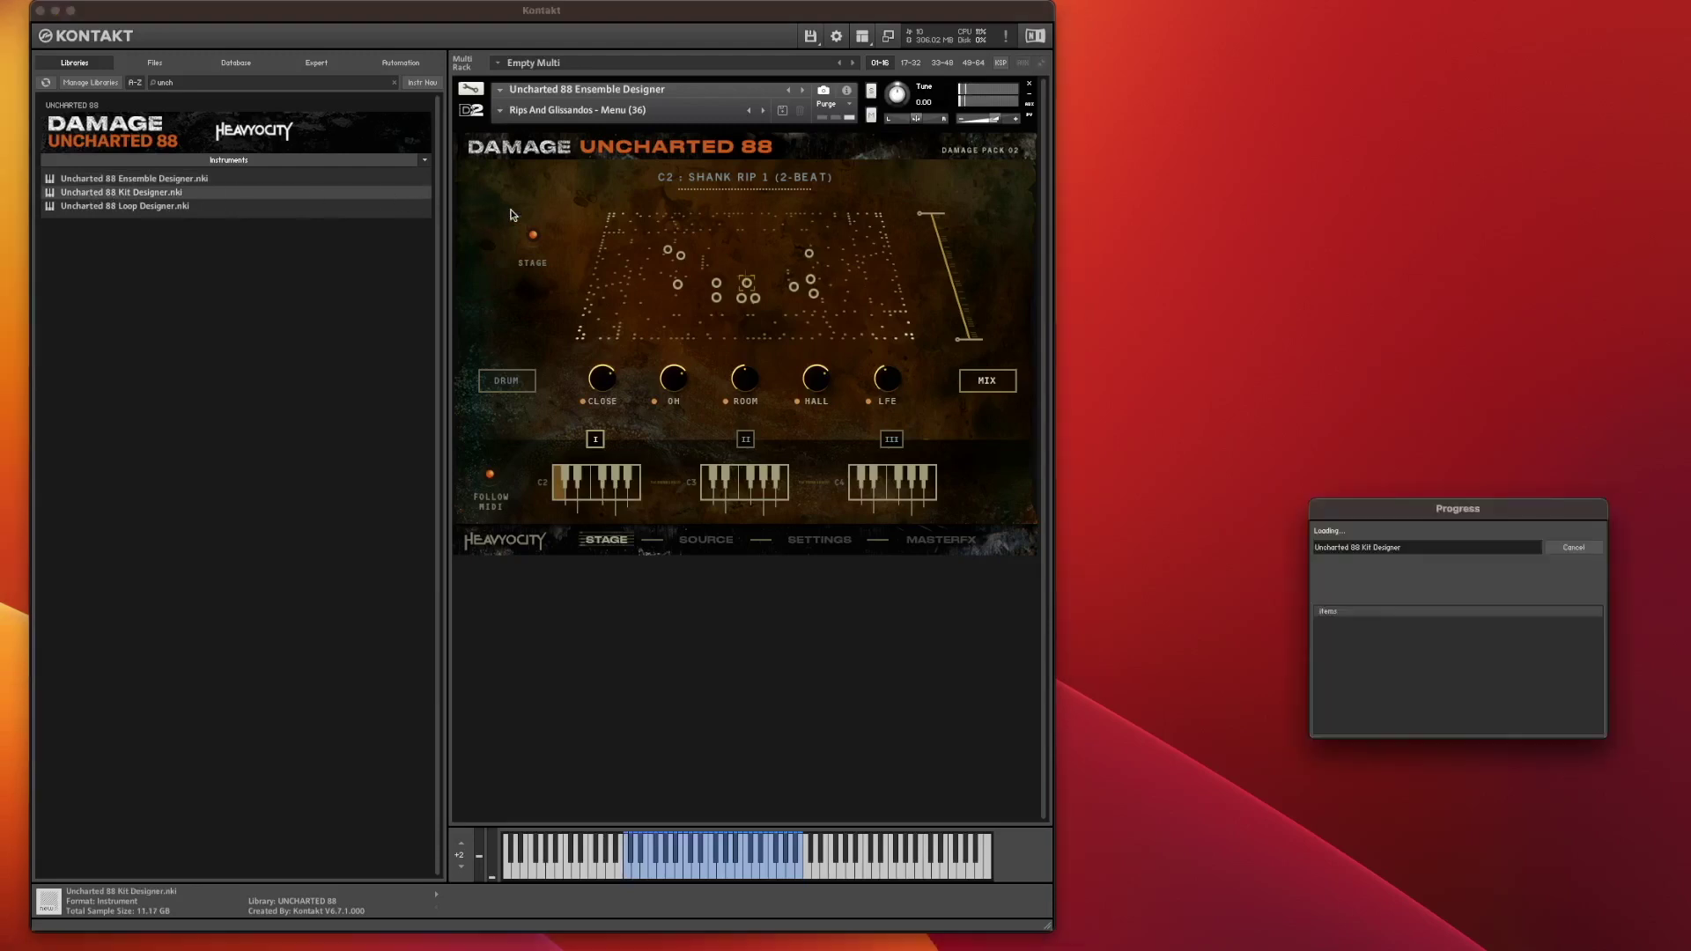
left_click(507, 110)
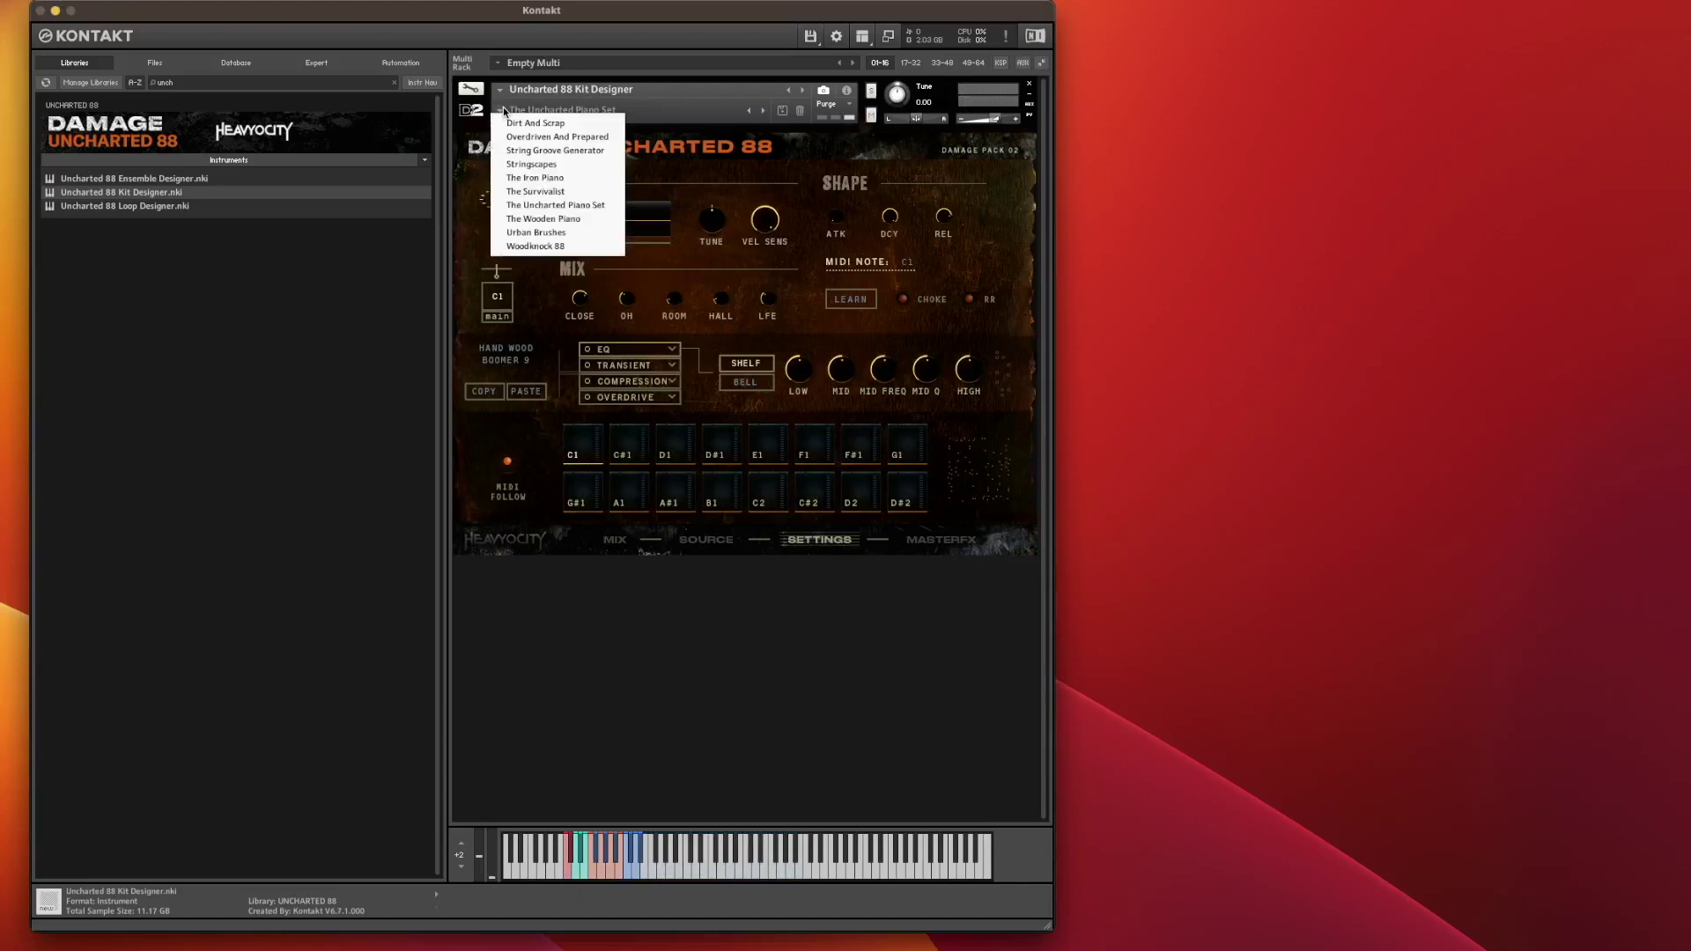
left_click(559, 192)
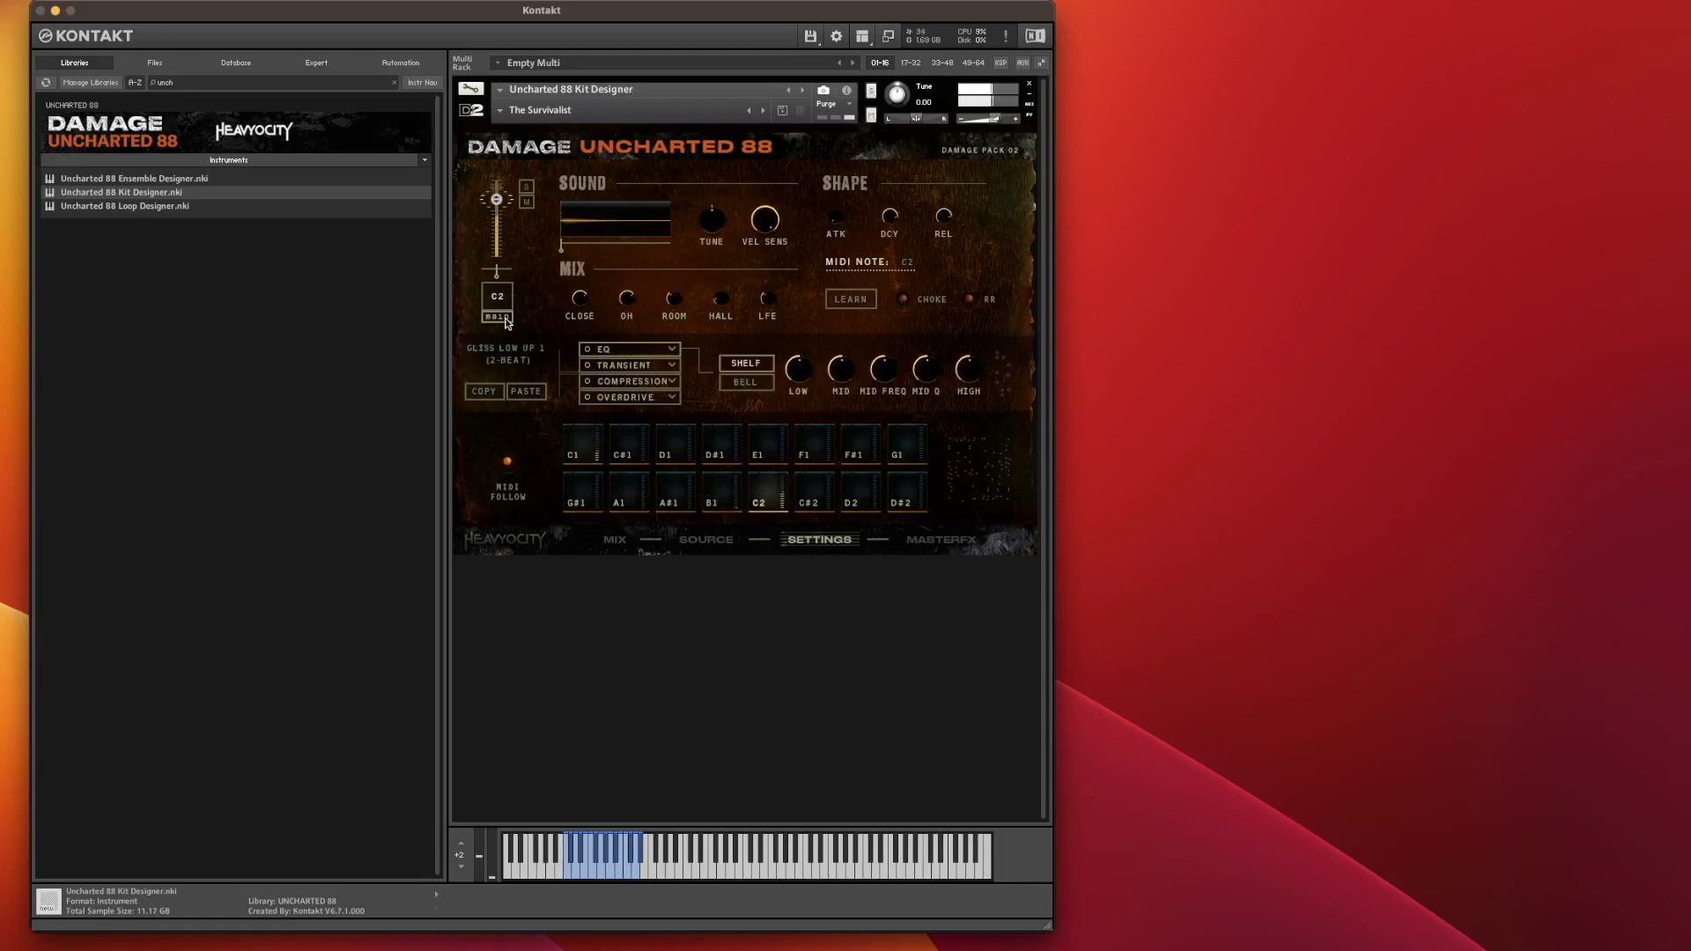
Step: Check pad C2's output routing choices, then switch to the Stringscapes kit snapshot
left_click(499, 317)
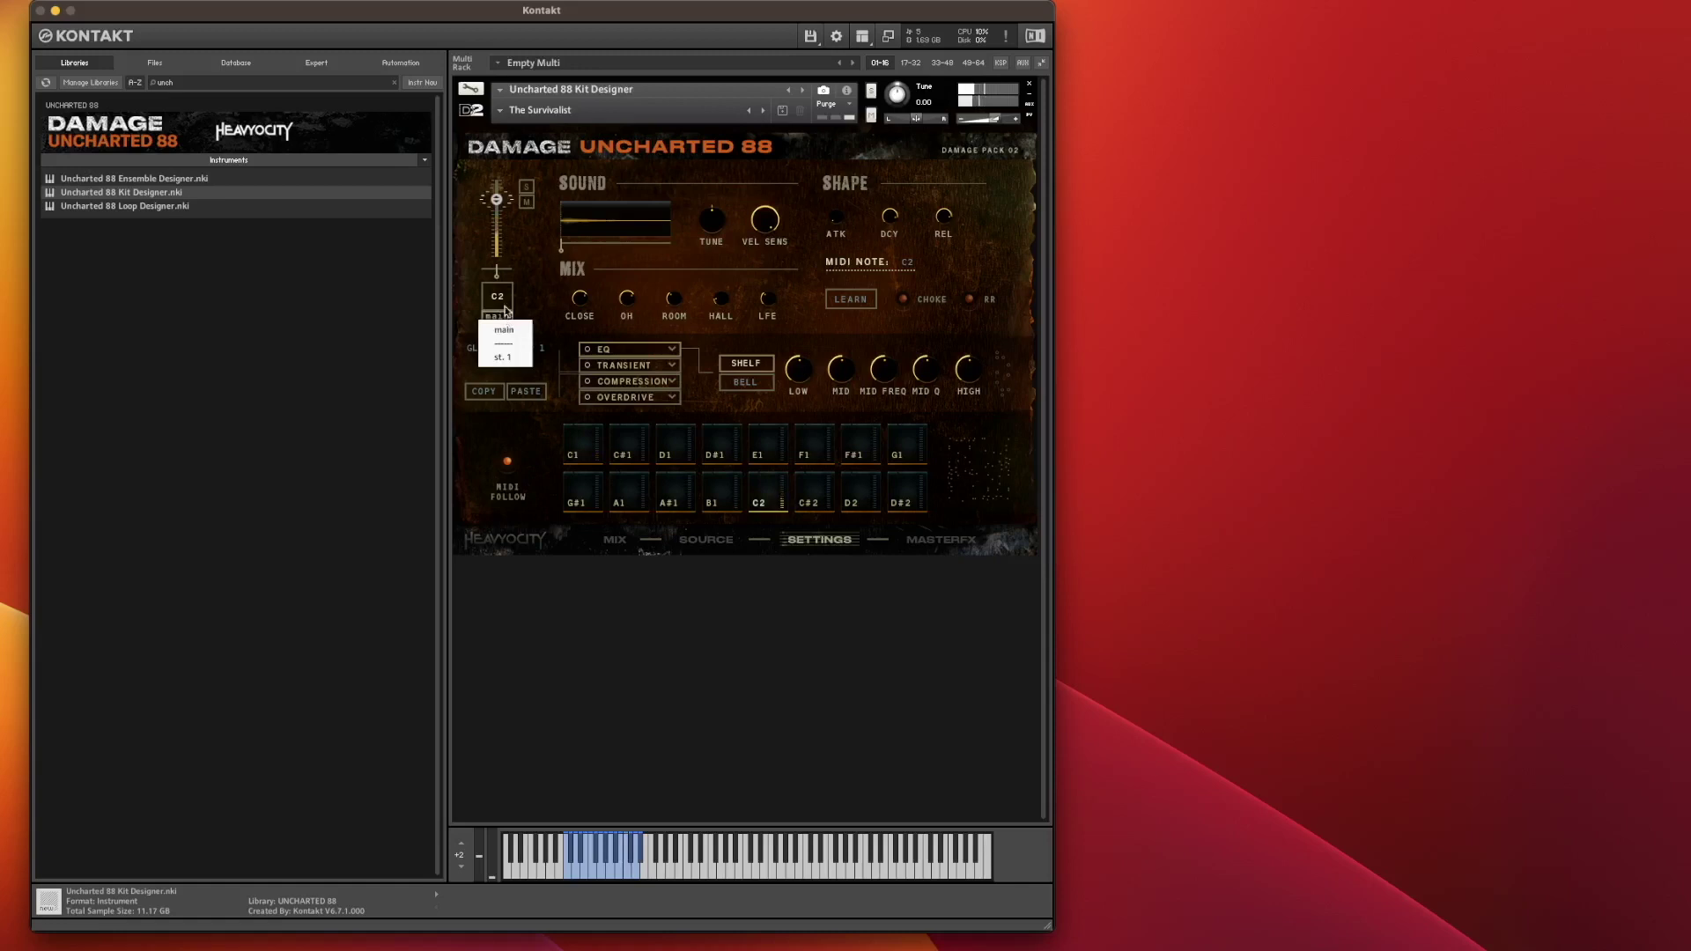
left_click(511, 110)
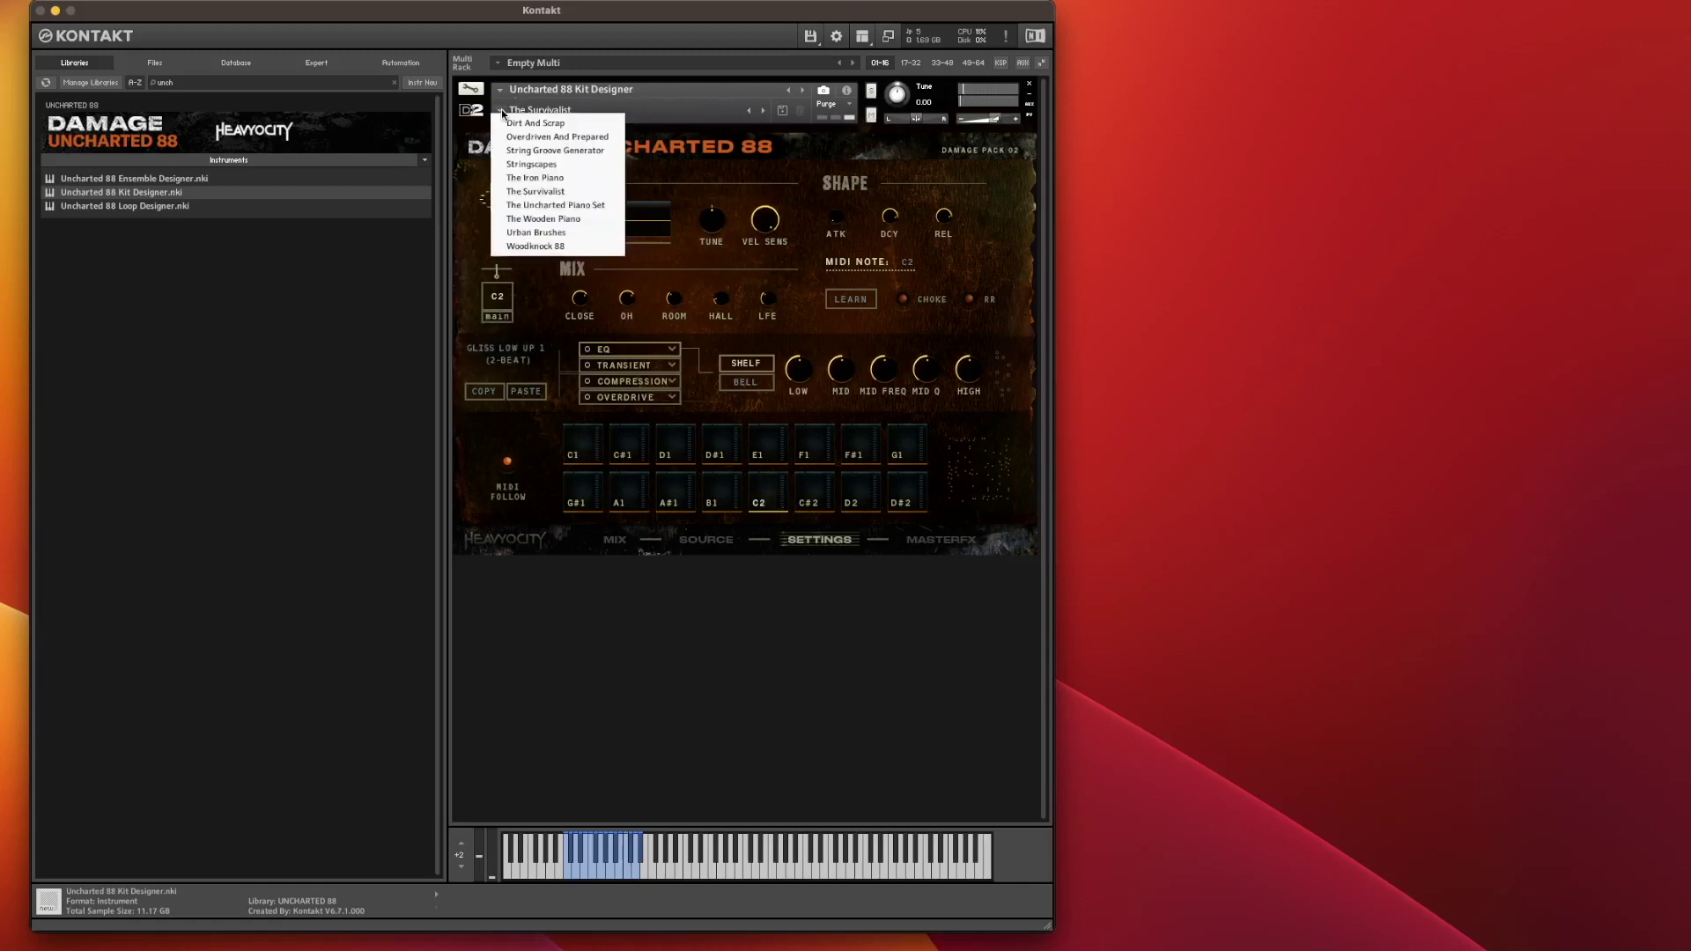
left_click(556, 165)
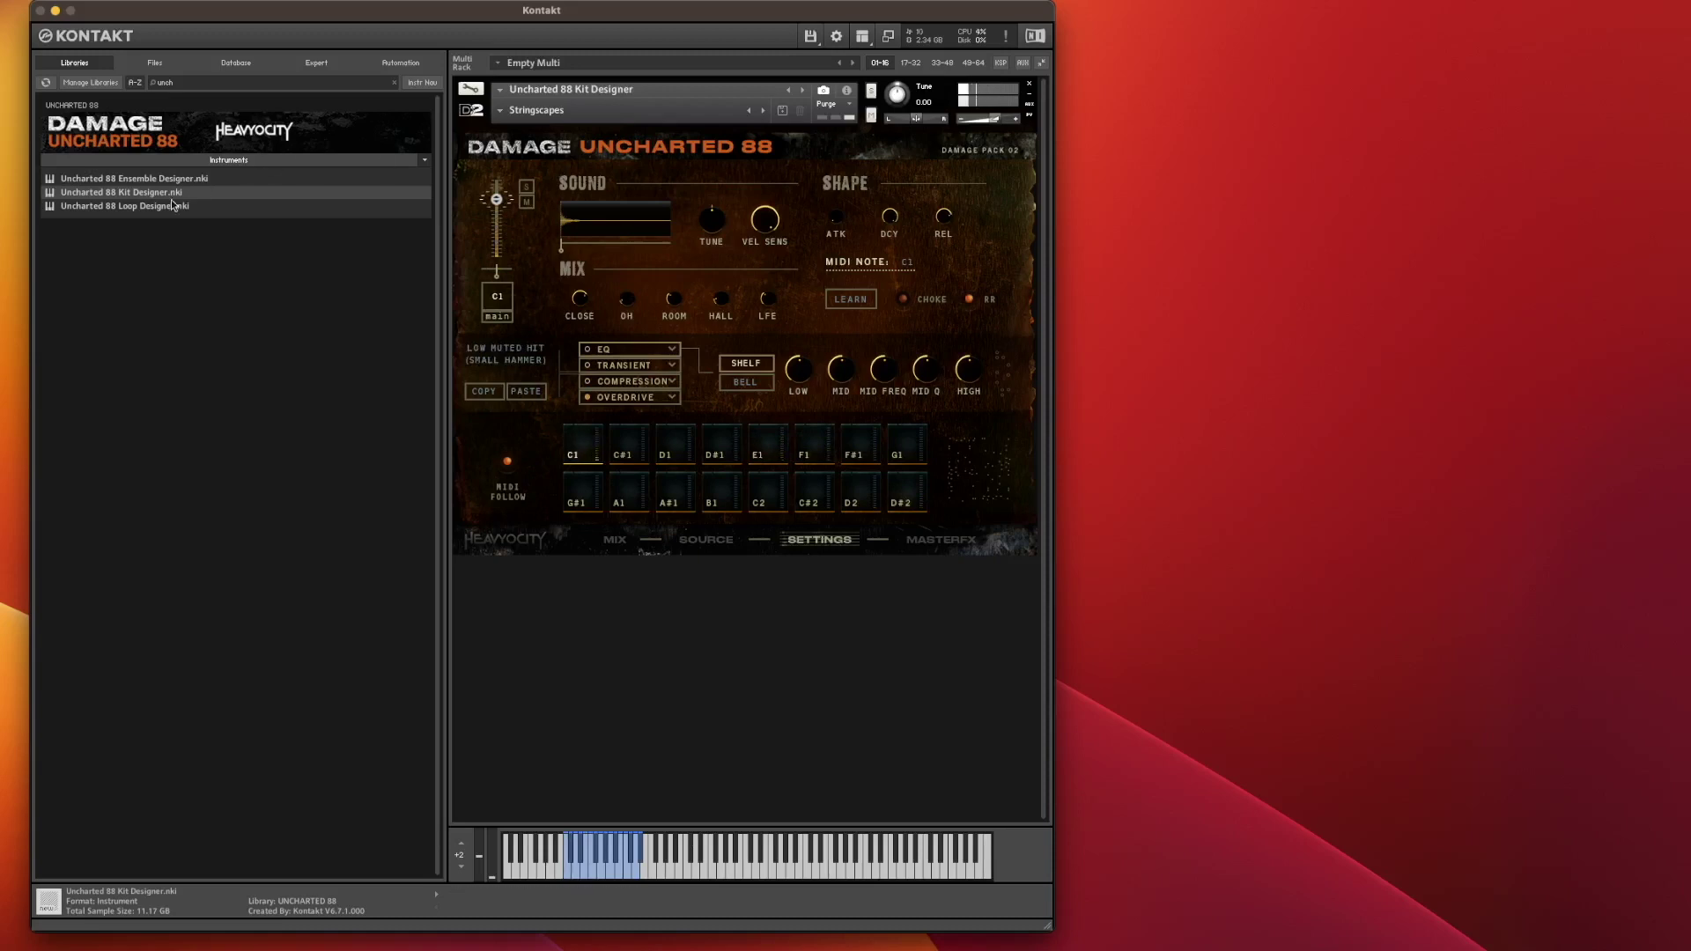
Step: Load Uncharted 88 Loop Designer.nki and pick the Breakout - 02 Hybrid Loops (STR) snapshot
left_click(92, 208)
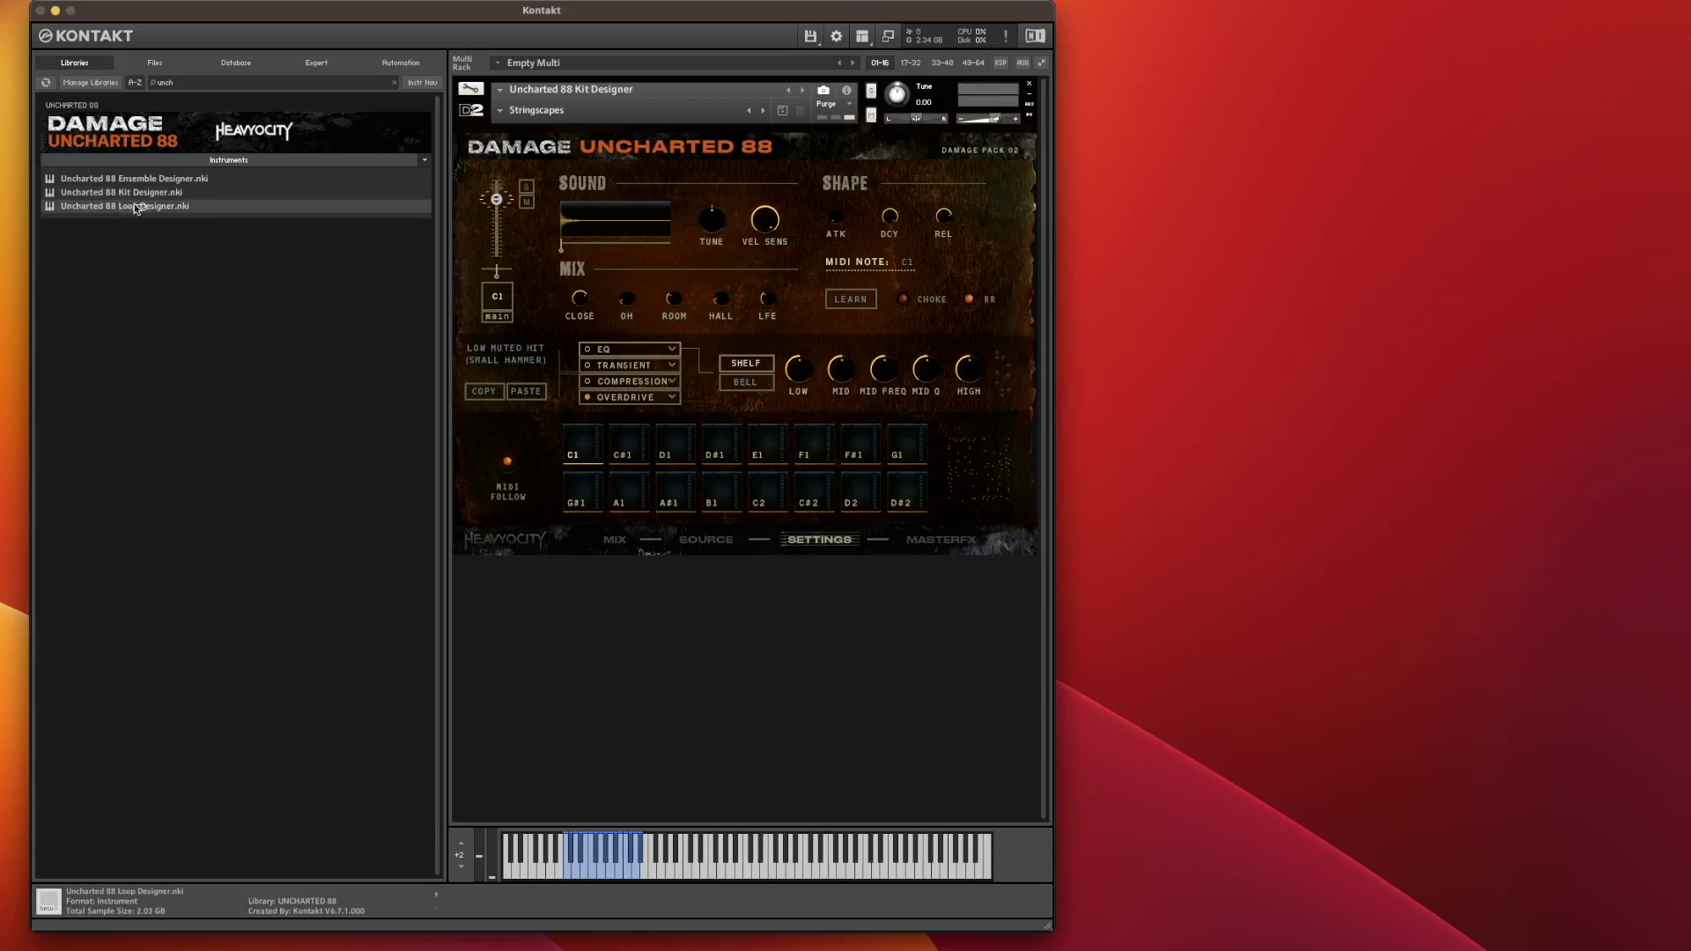
left_click_drag(137, 208, 580, 247)
left_click(504, 113)
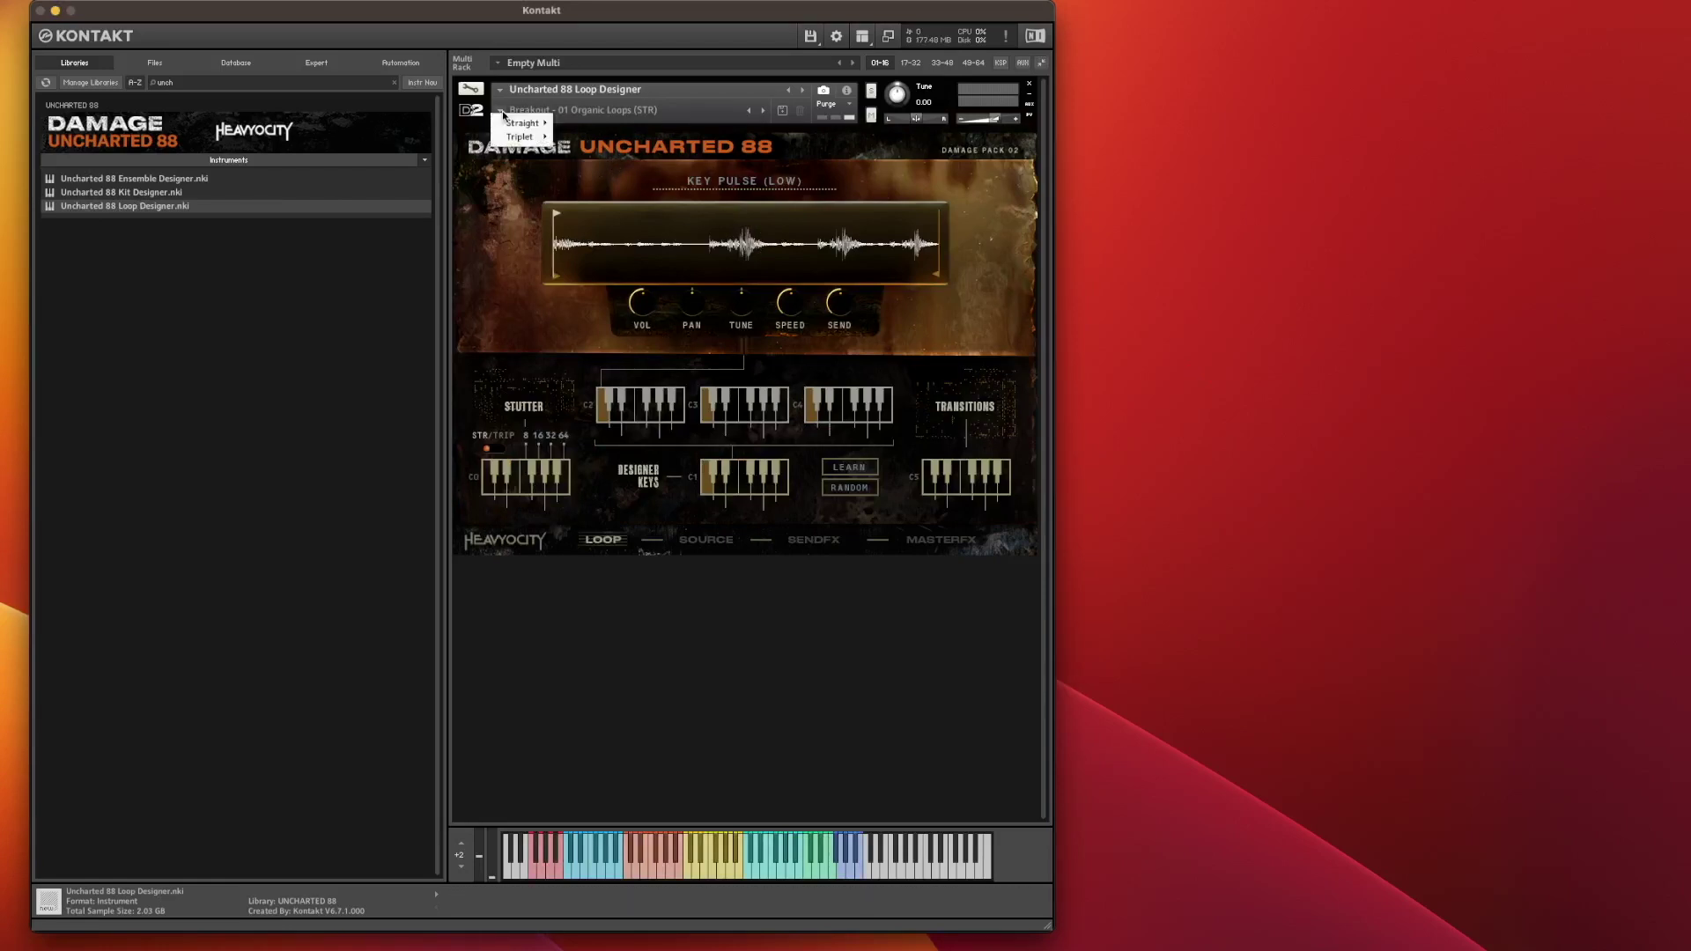
mouse_move(524, 123)
mouse_move(600, 126)
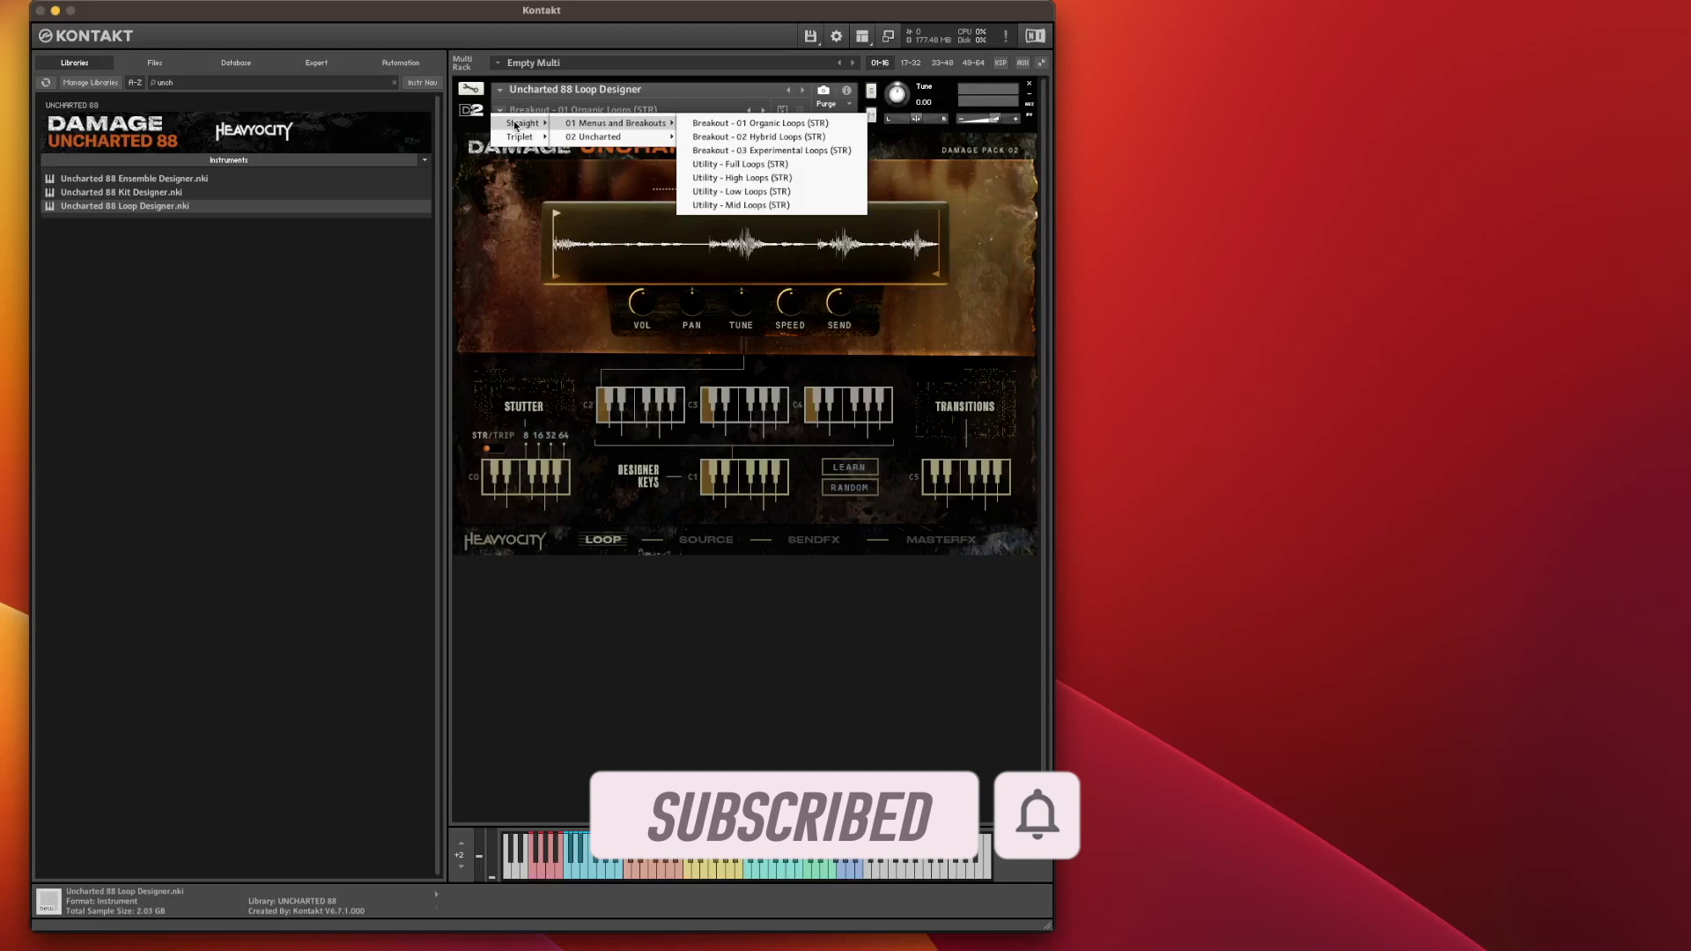
left_click(755, 137)
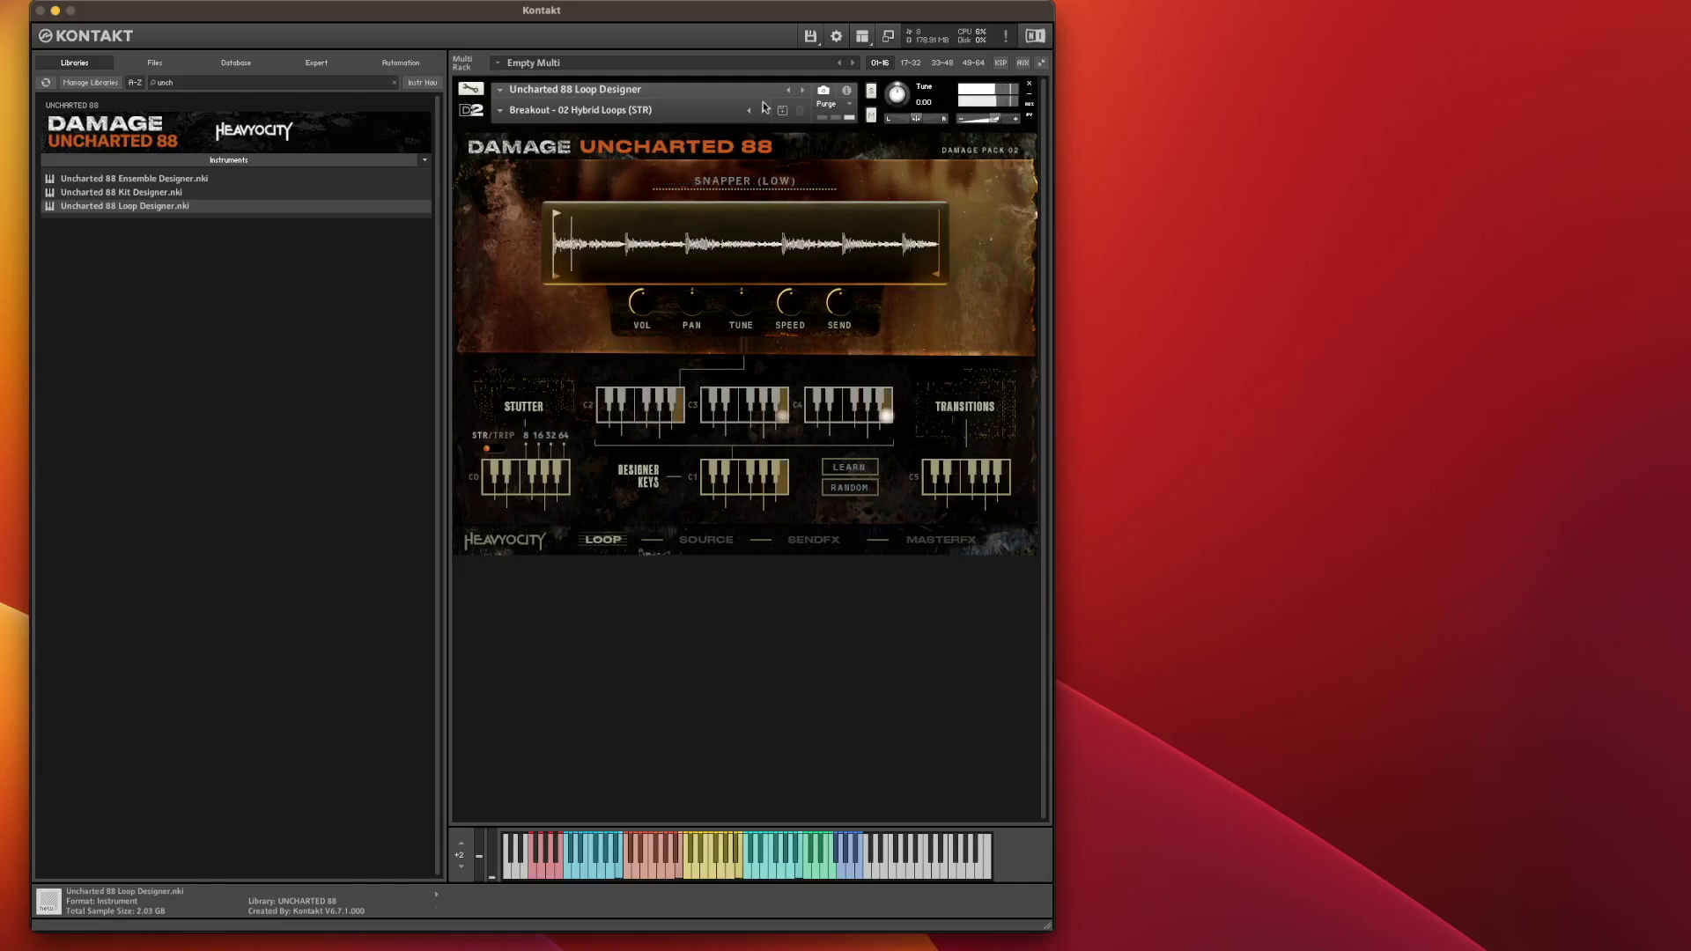
left_click(526, 110)
Step: Choose the Uncharted - Hybrid Experiments (STR) snapshot under Straight > 02 Uncharted
mouse_move(526, 125)
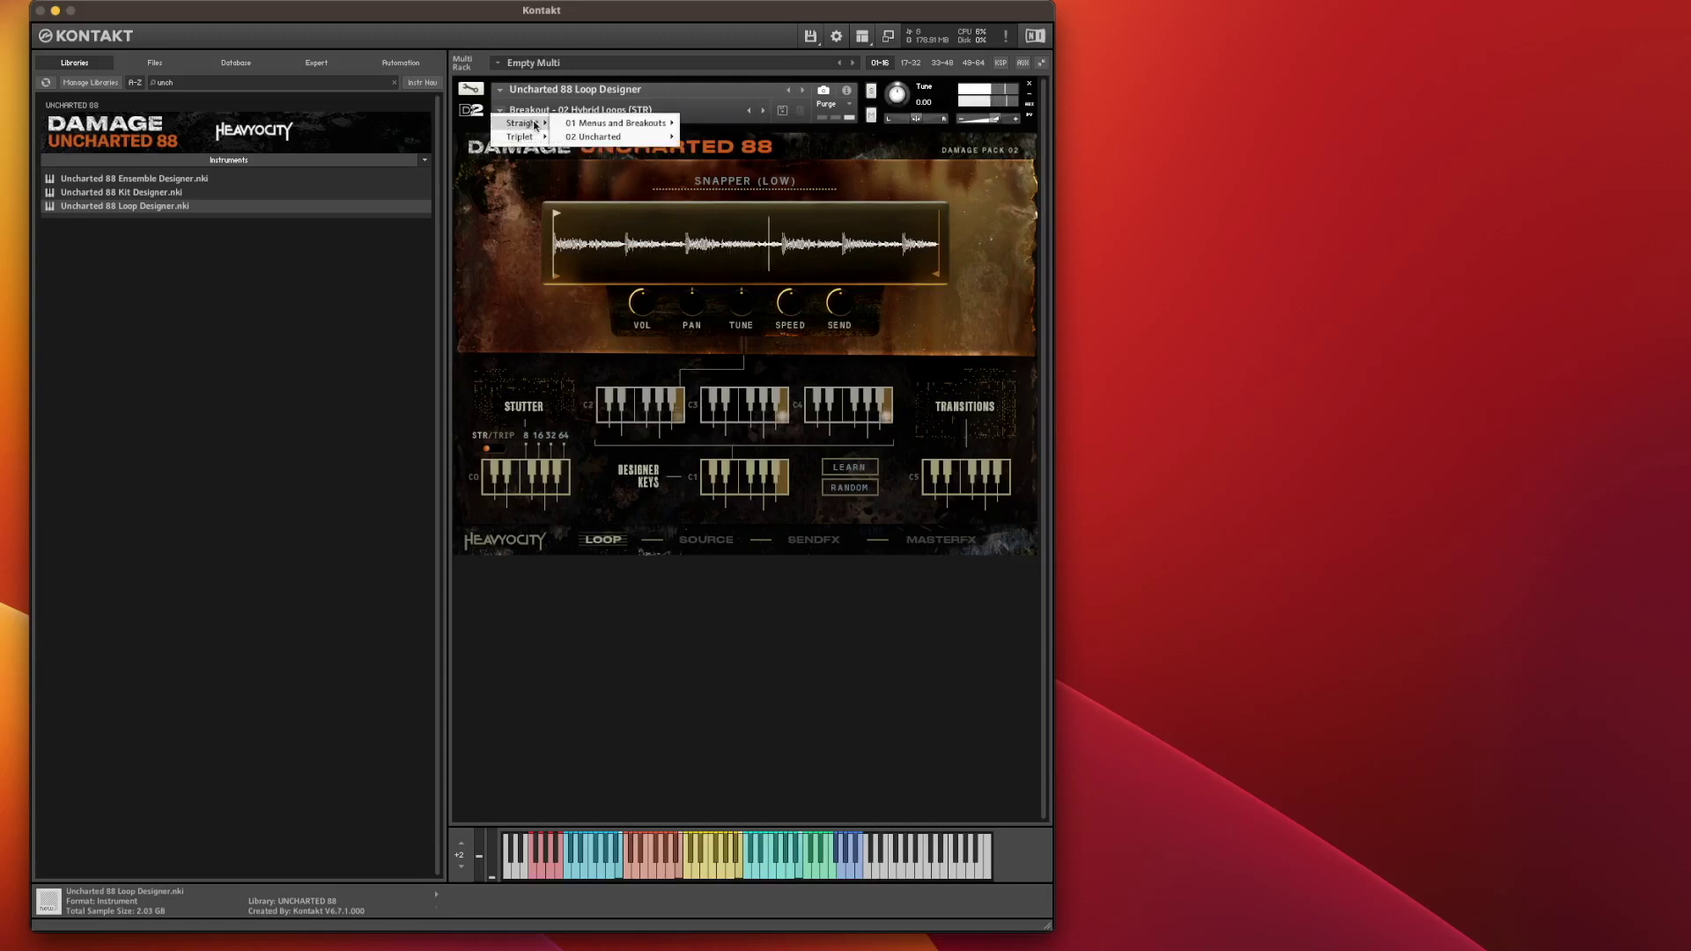
mouse_move(621, 125)
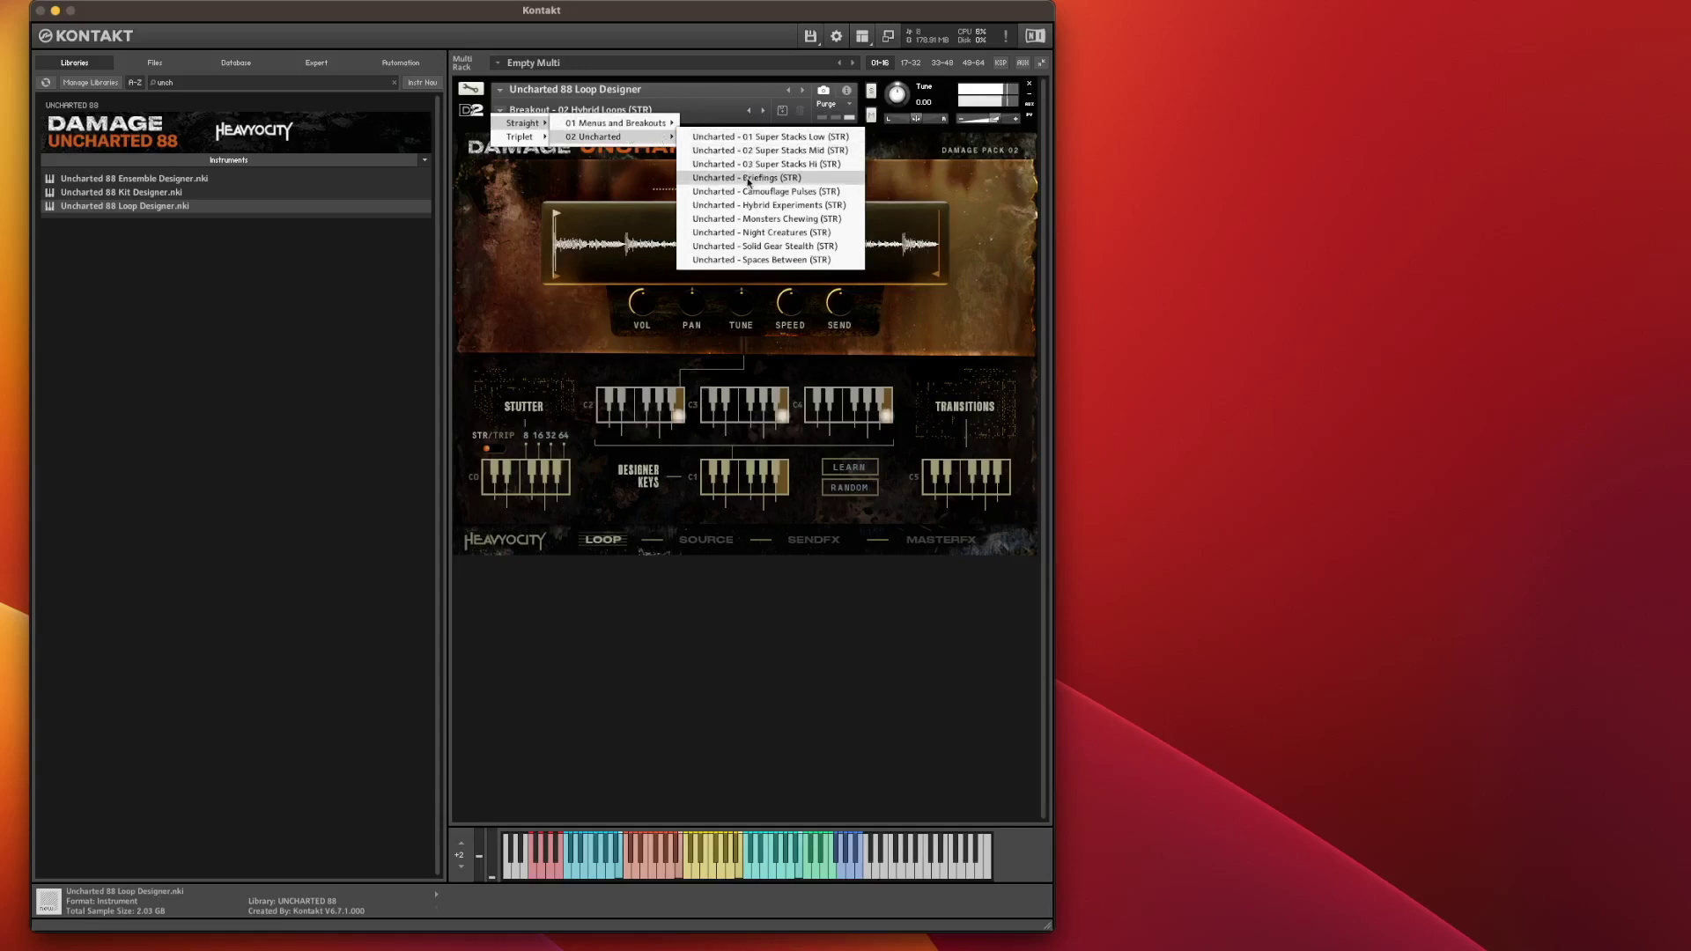
left_click(793, 205)
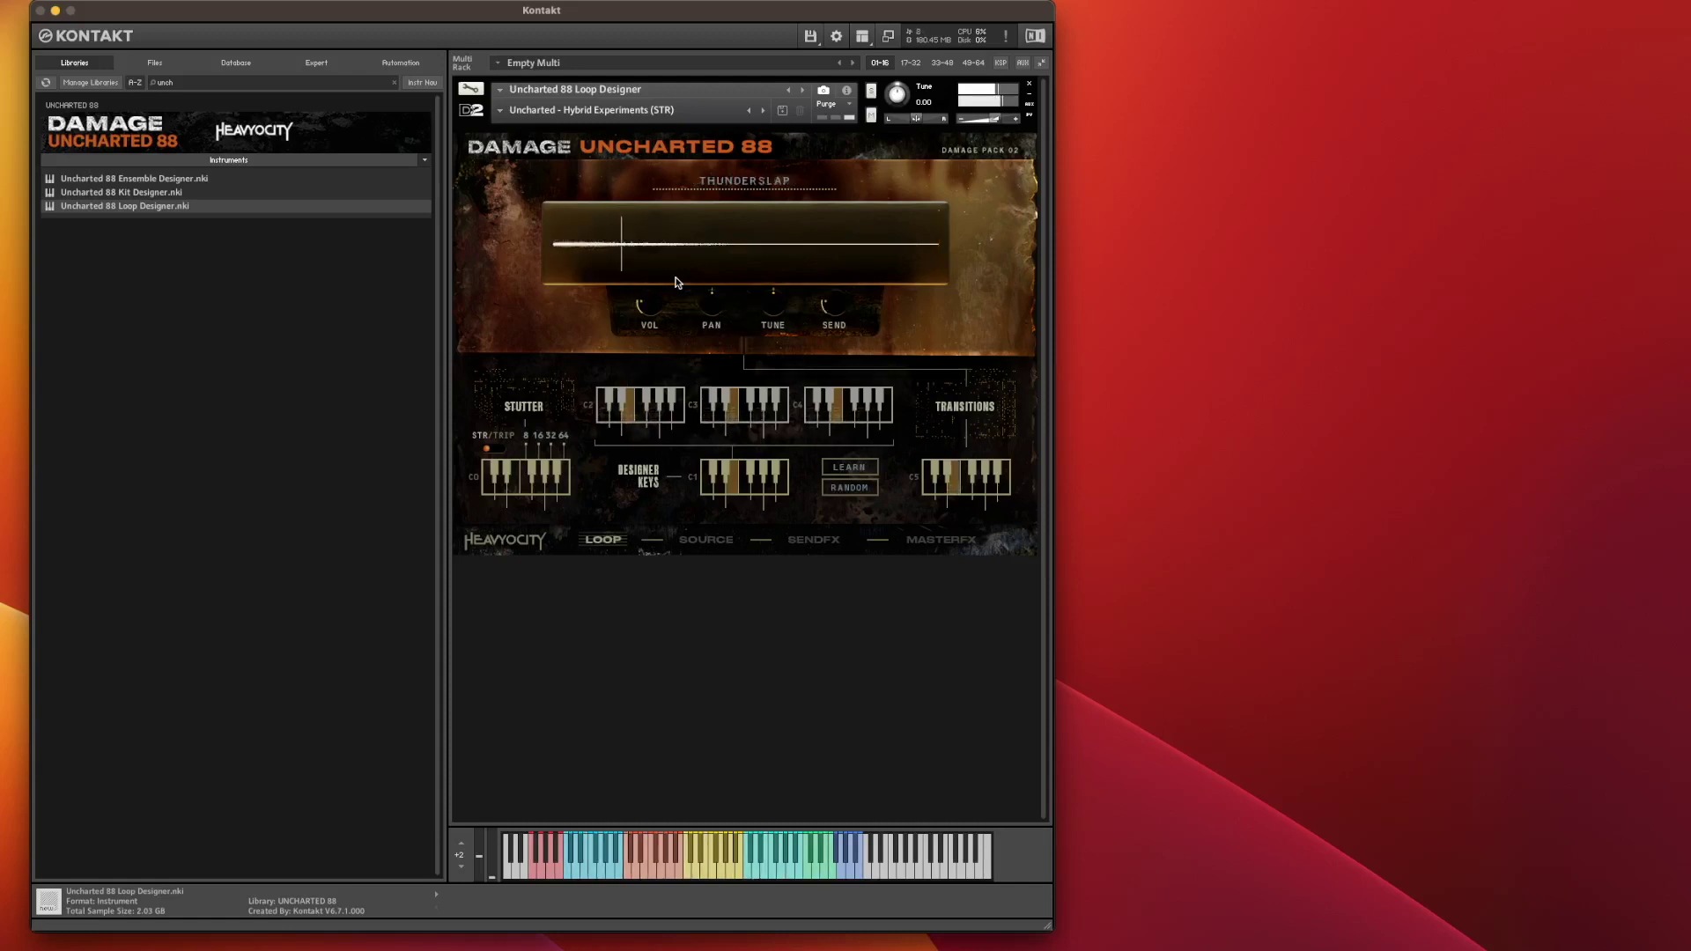
Step: Step to Monsters Chewing (STR), load Breakout - 03 Experimental Loops (TRP), then reload the Ensemble Designer
left_click(763, 111)
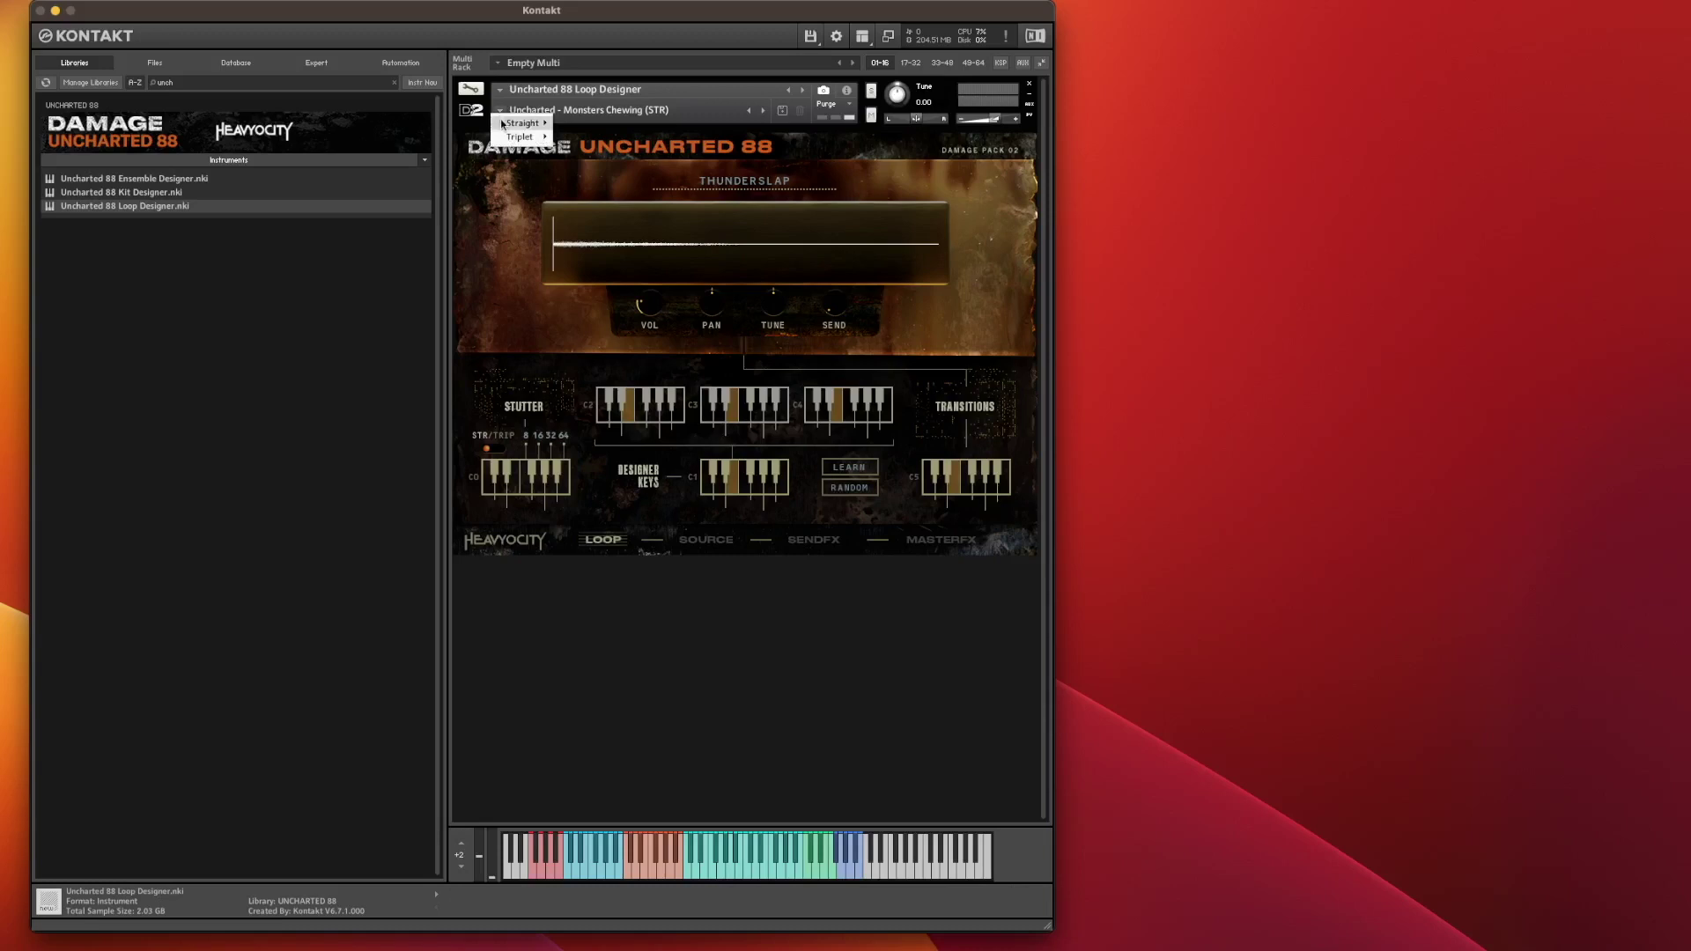
mouse_move(519, 137)
mouse_move(611, 145)
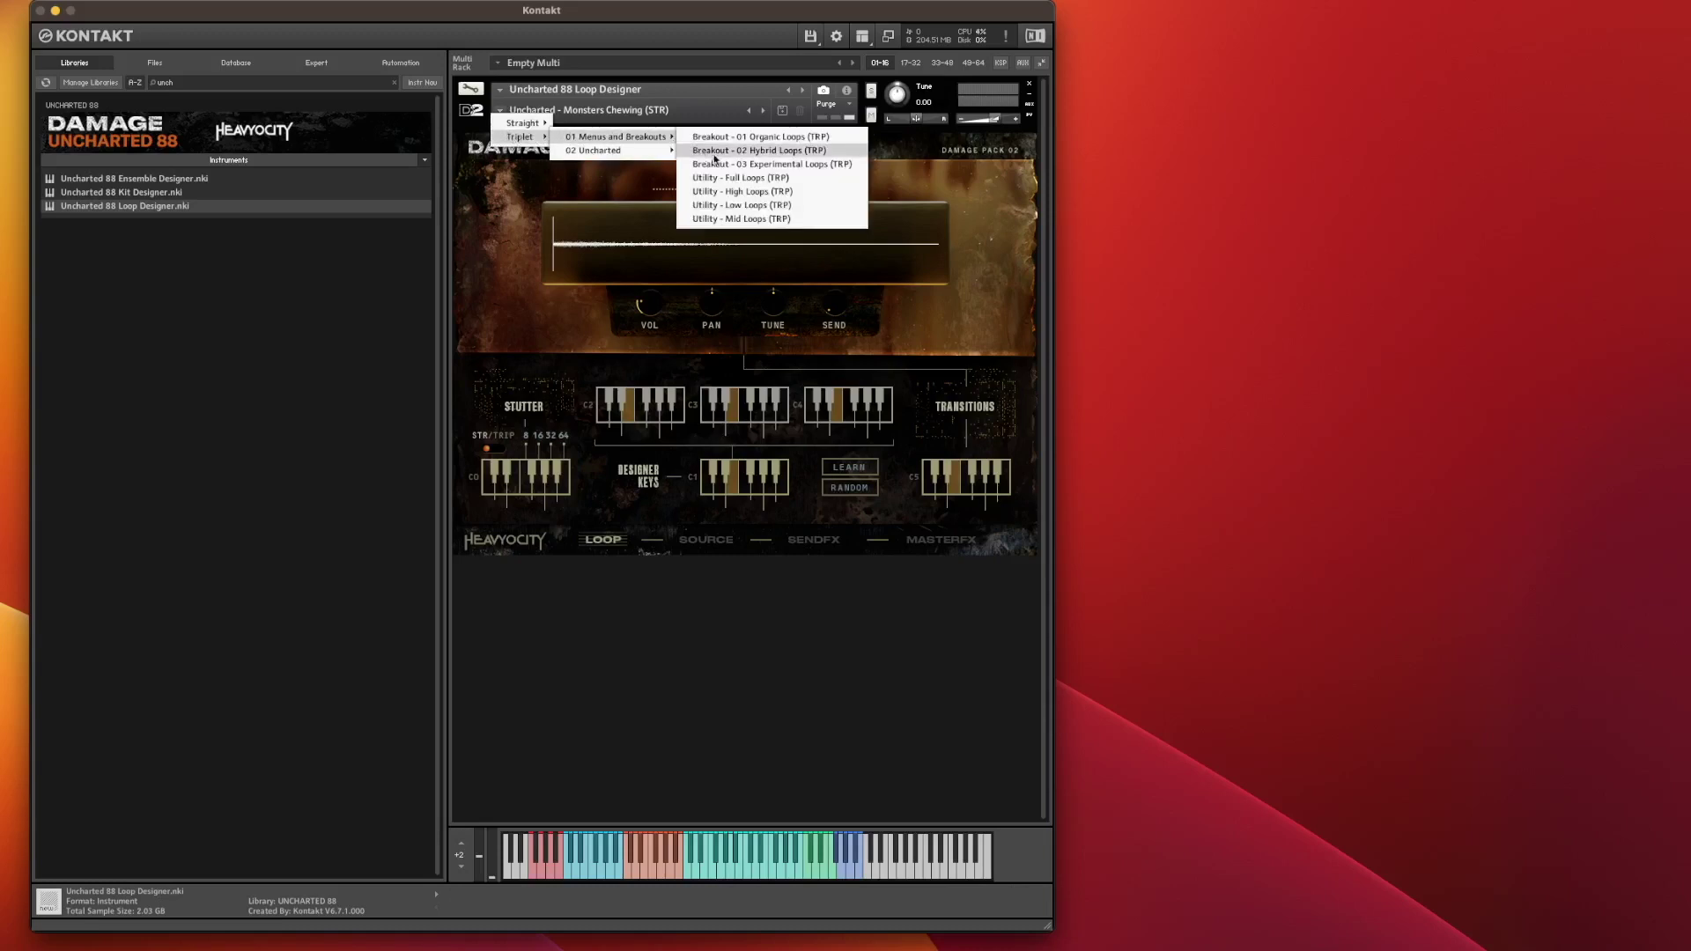
left_click(755, 164)
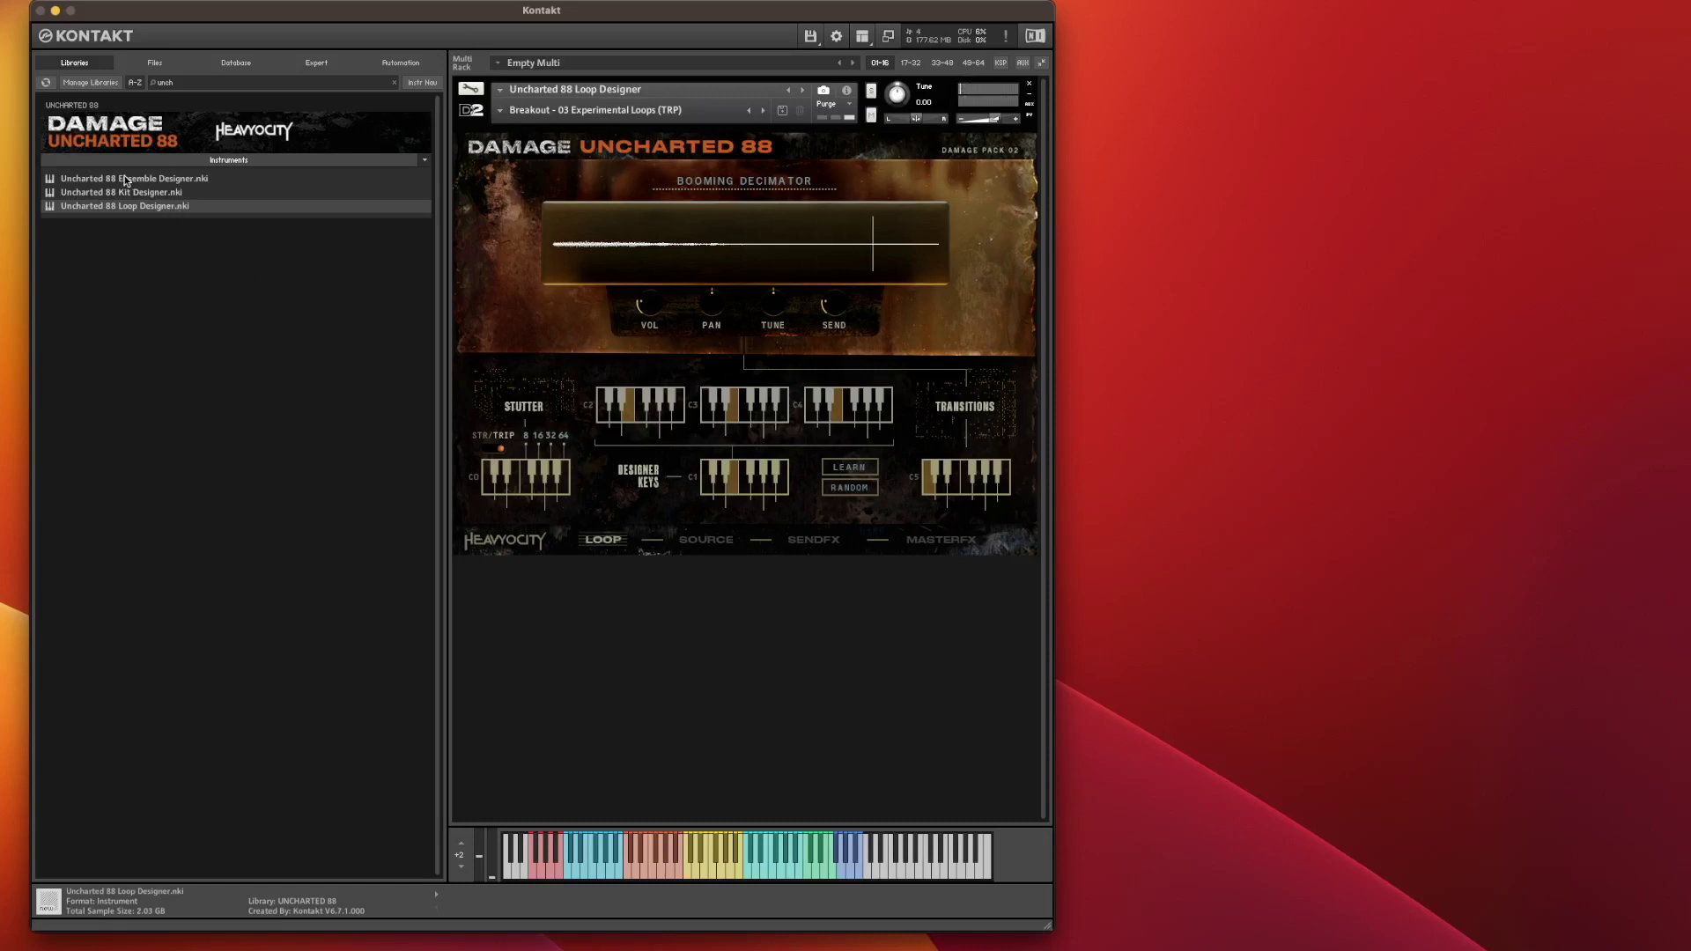
left_click_drag(81, 179, 499, 207)
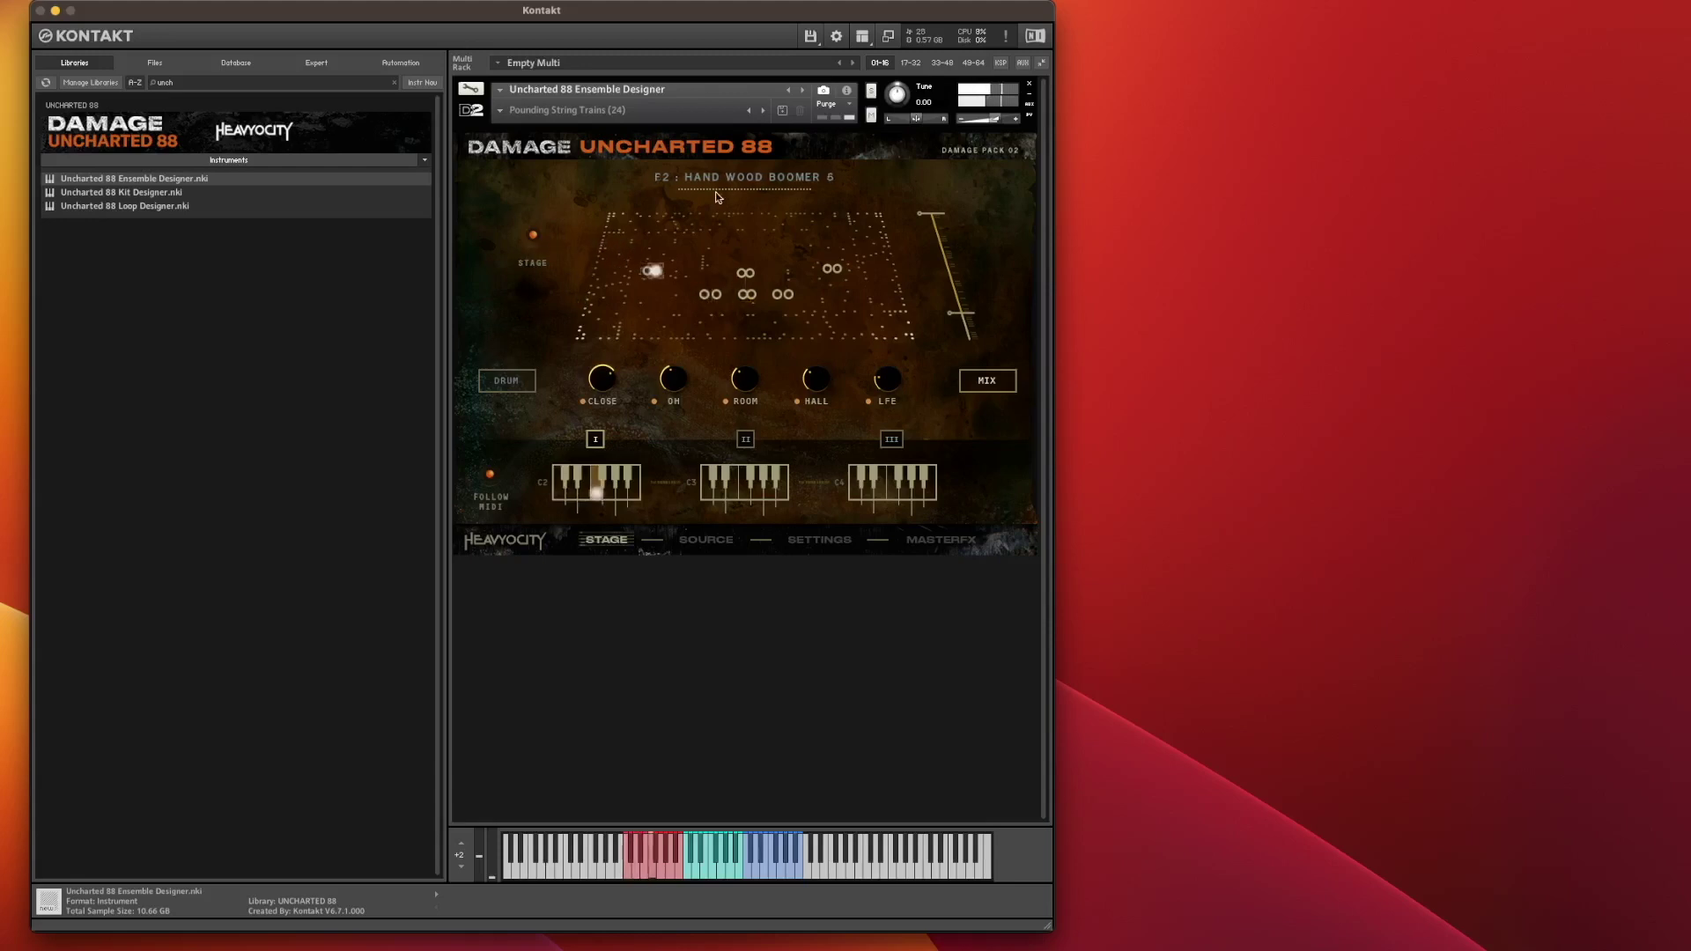
Step: Load the Iron Combo (Ambient) - Perf (3) snapshot, then step back to Iron - Menu (15)
left_click(501, 111)
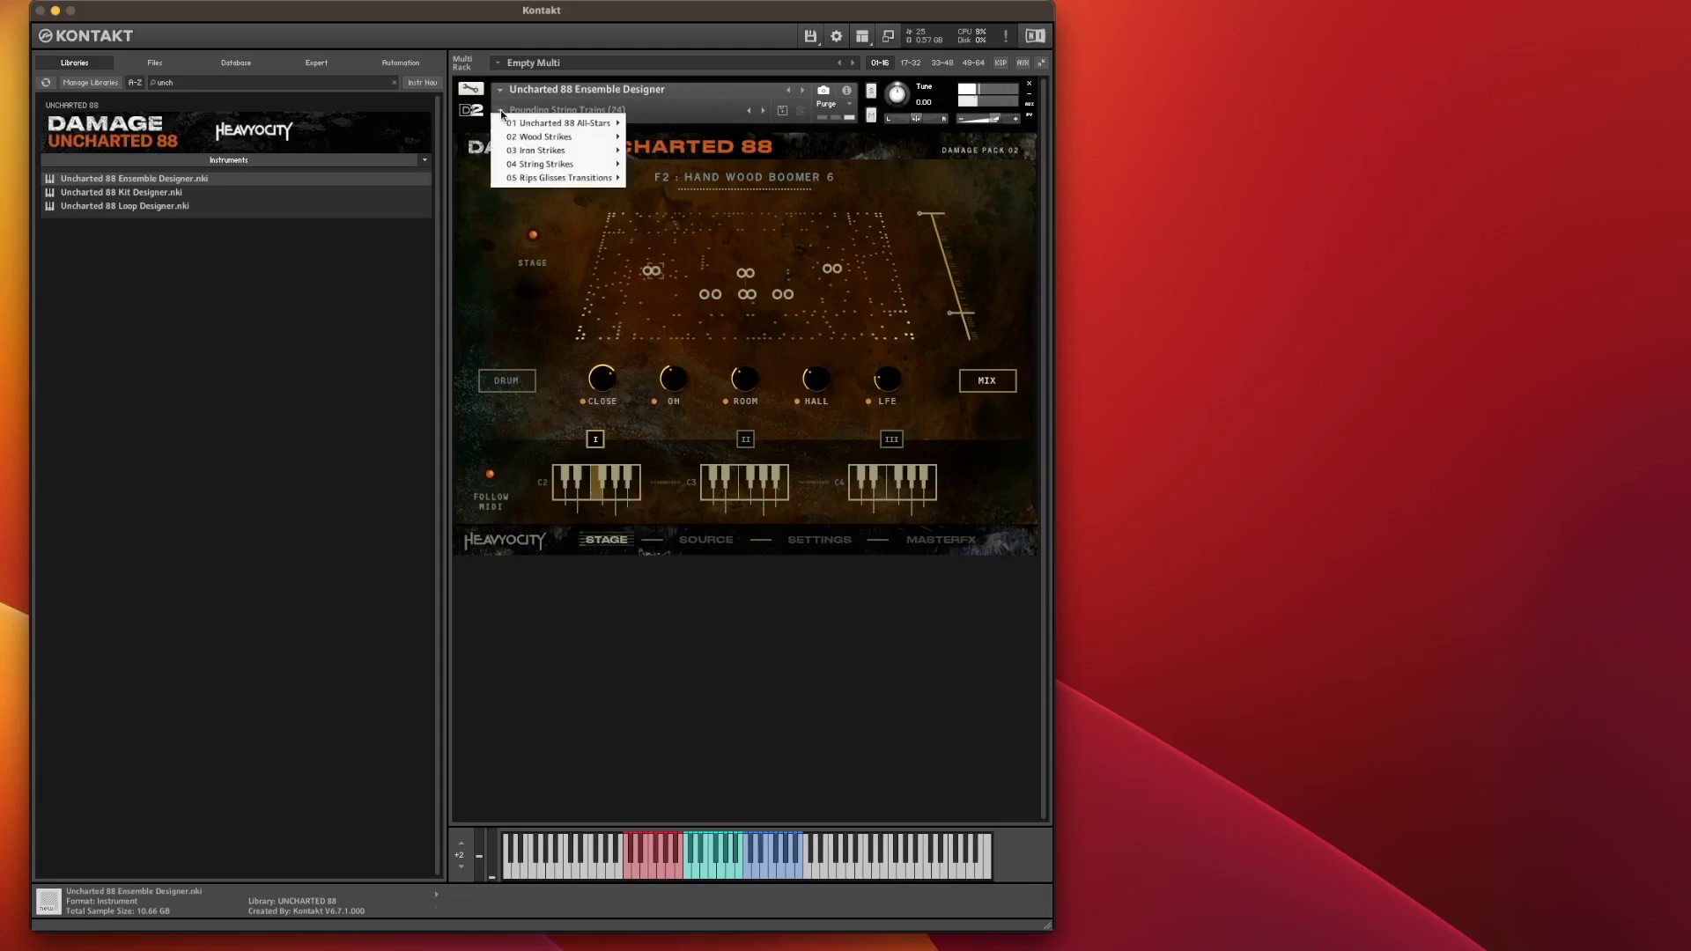
mouse_move(557, 138)
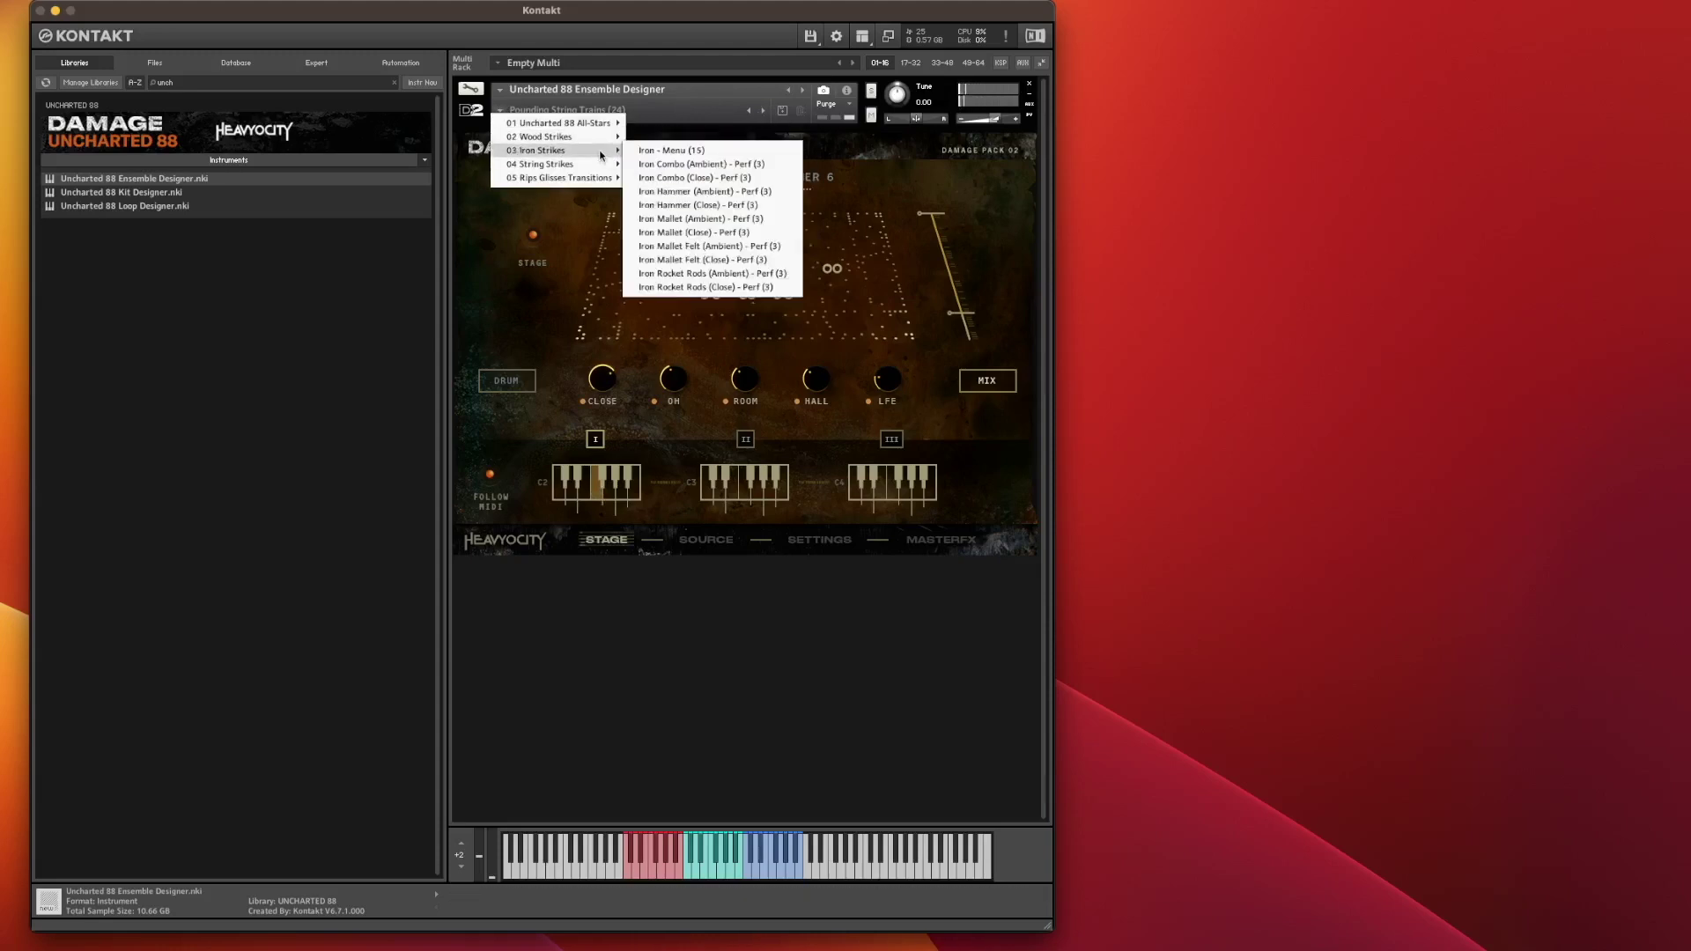
left_click(700, 165)
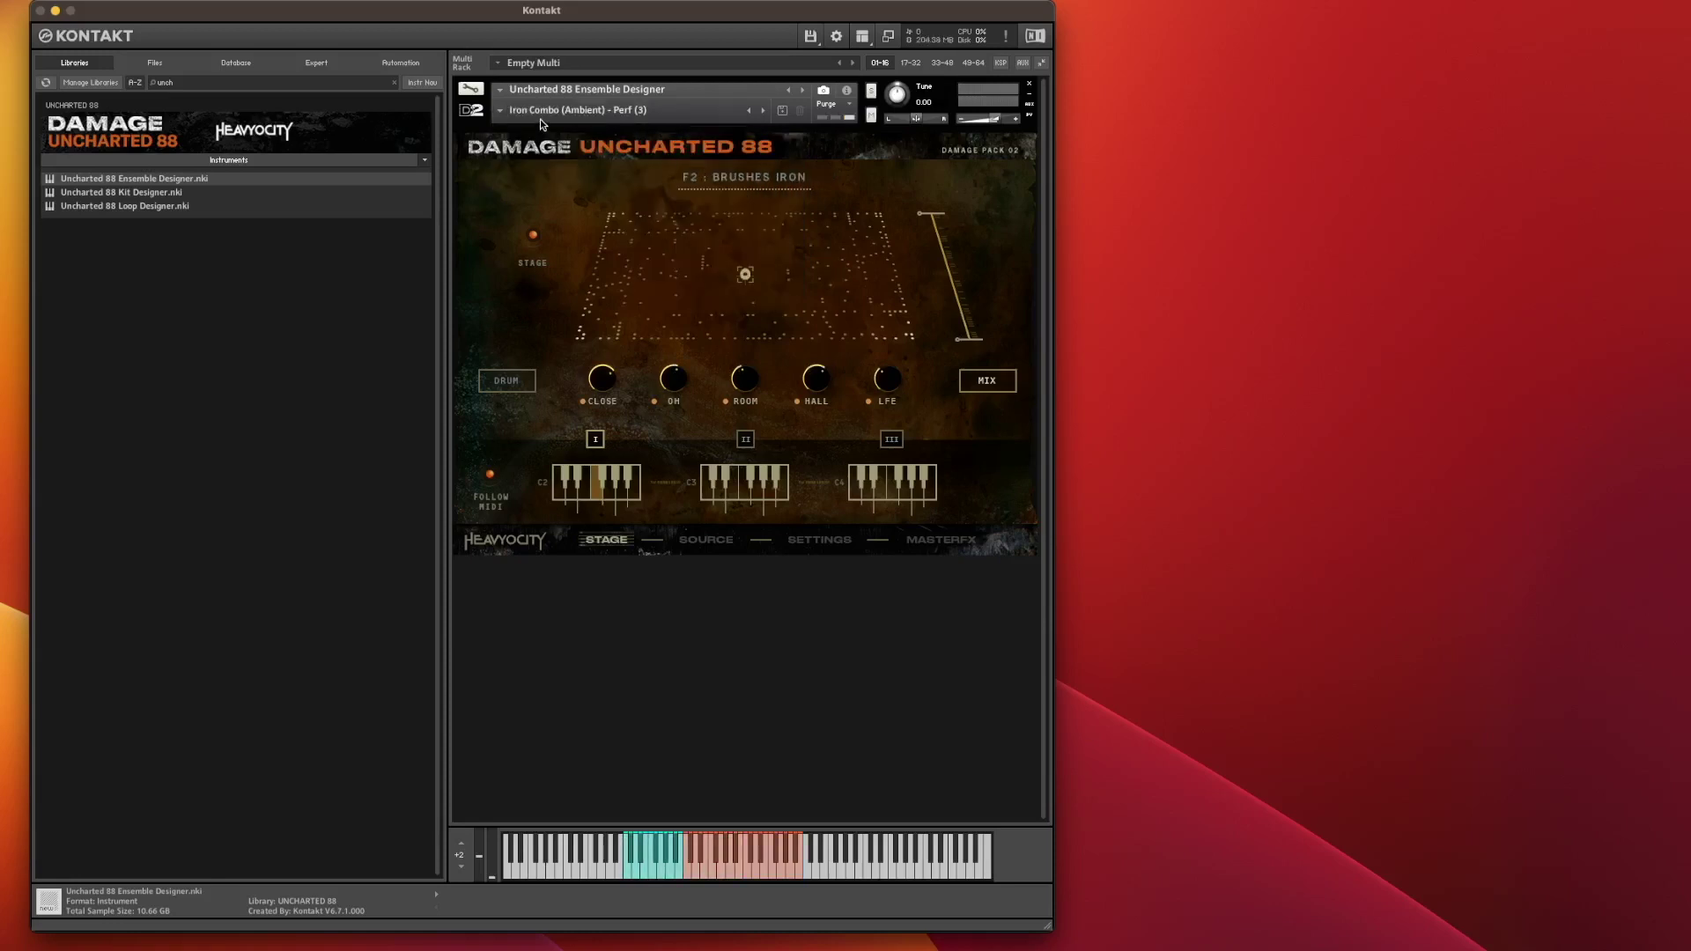
left_click(749, 111)
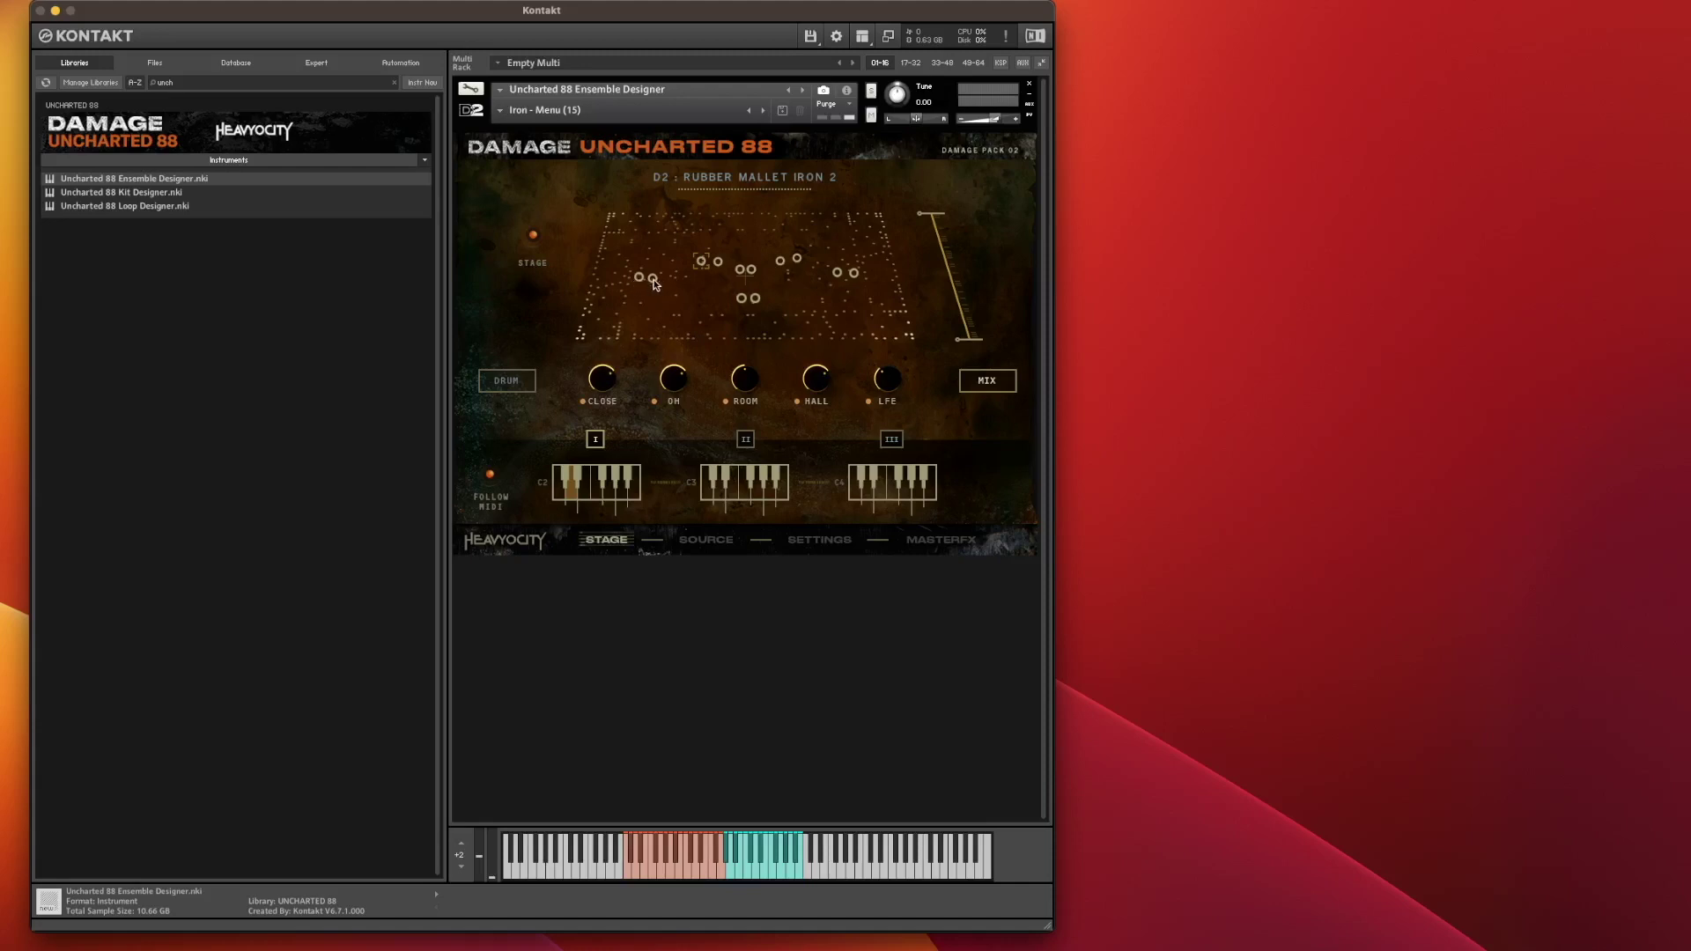
Step: Audition two felt mallet iron elements, push the instruments to the stage's back, then forward to mid-stage
left_click(716, 267)
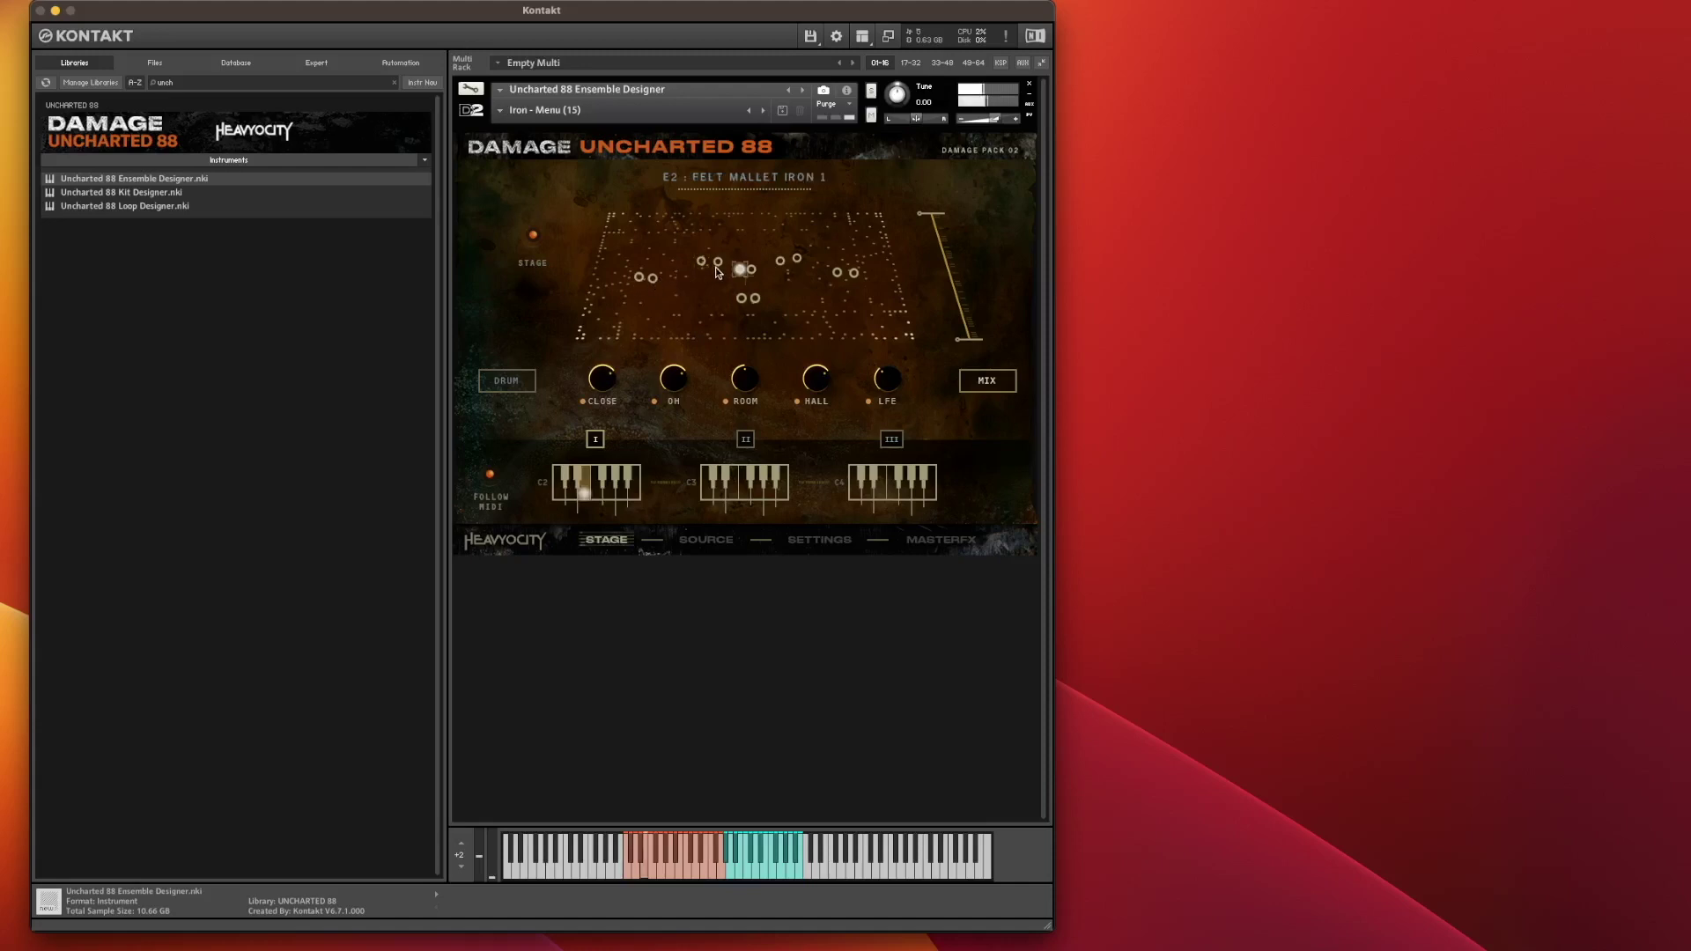
left_click(745, 270)
left_click_drag(959, 333, 941, 218)
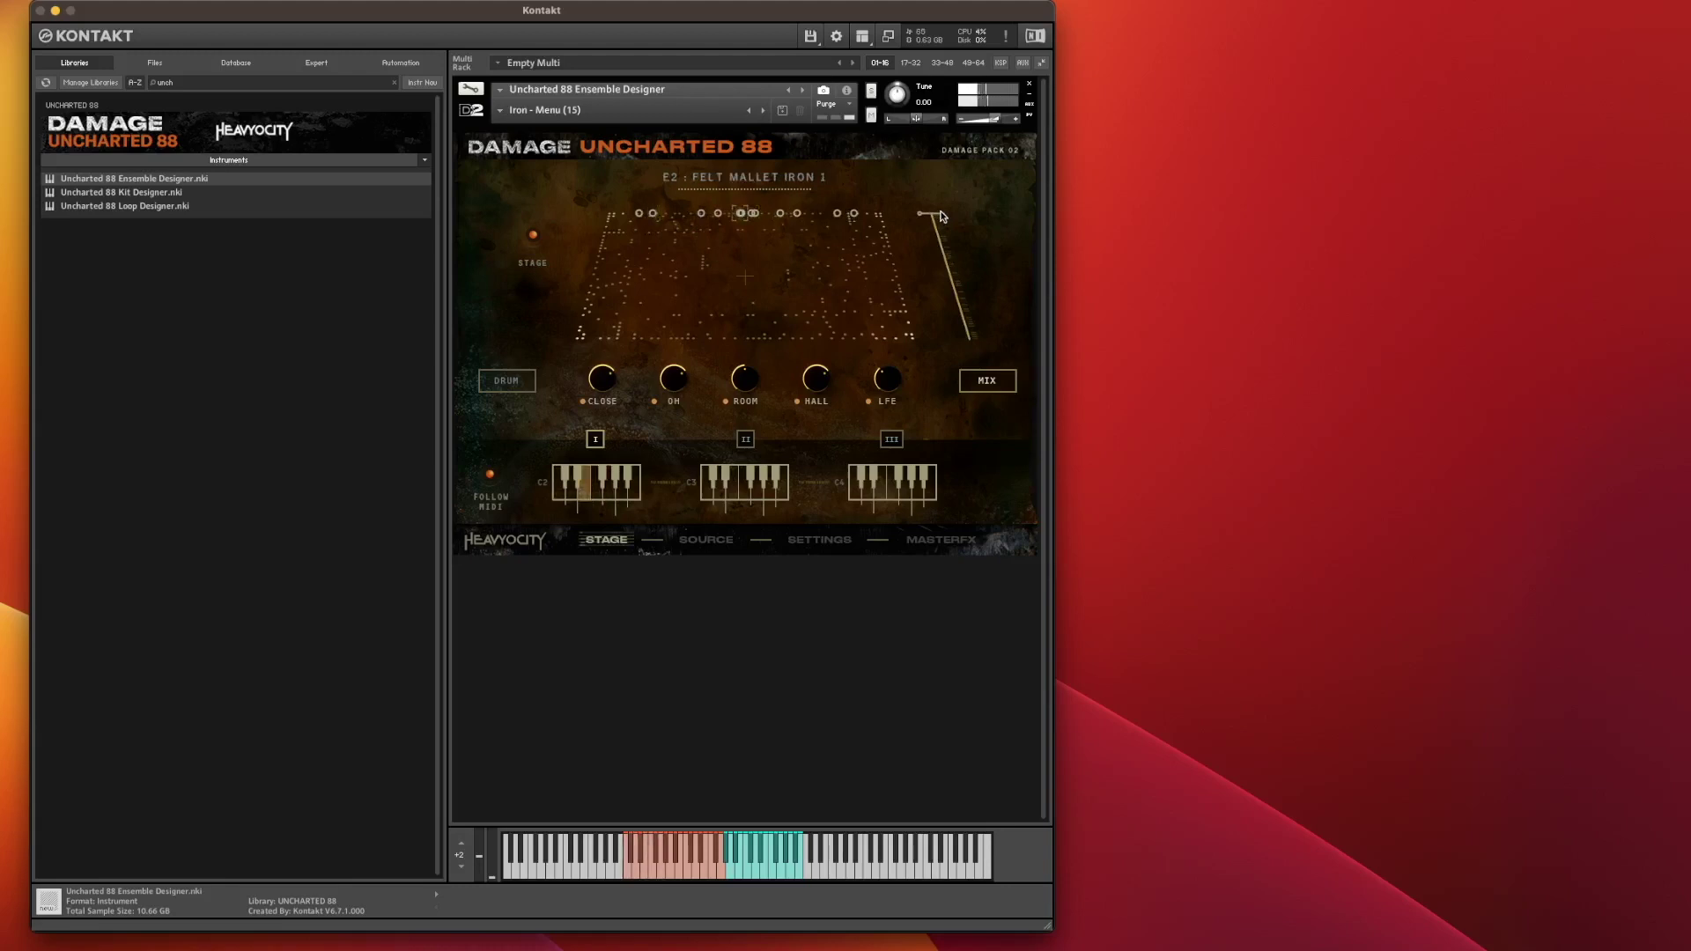
left_click_drag(942, 218, 964, 345)
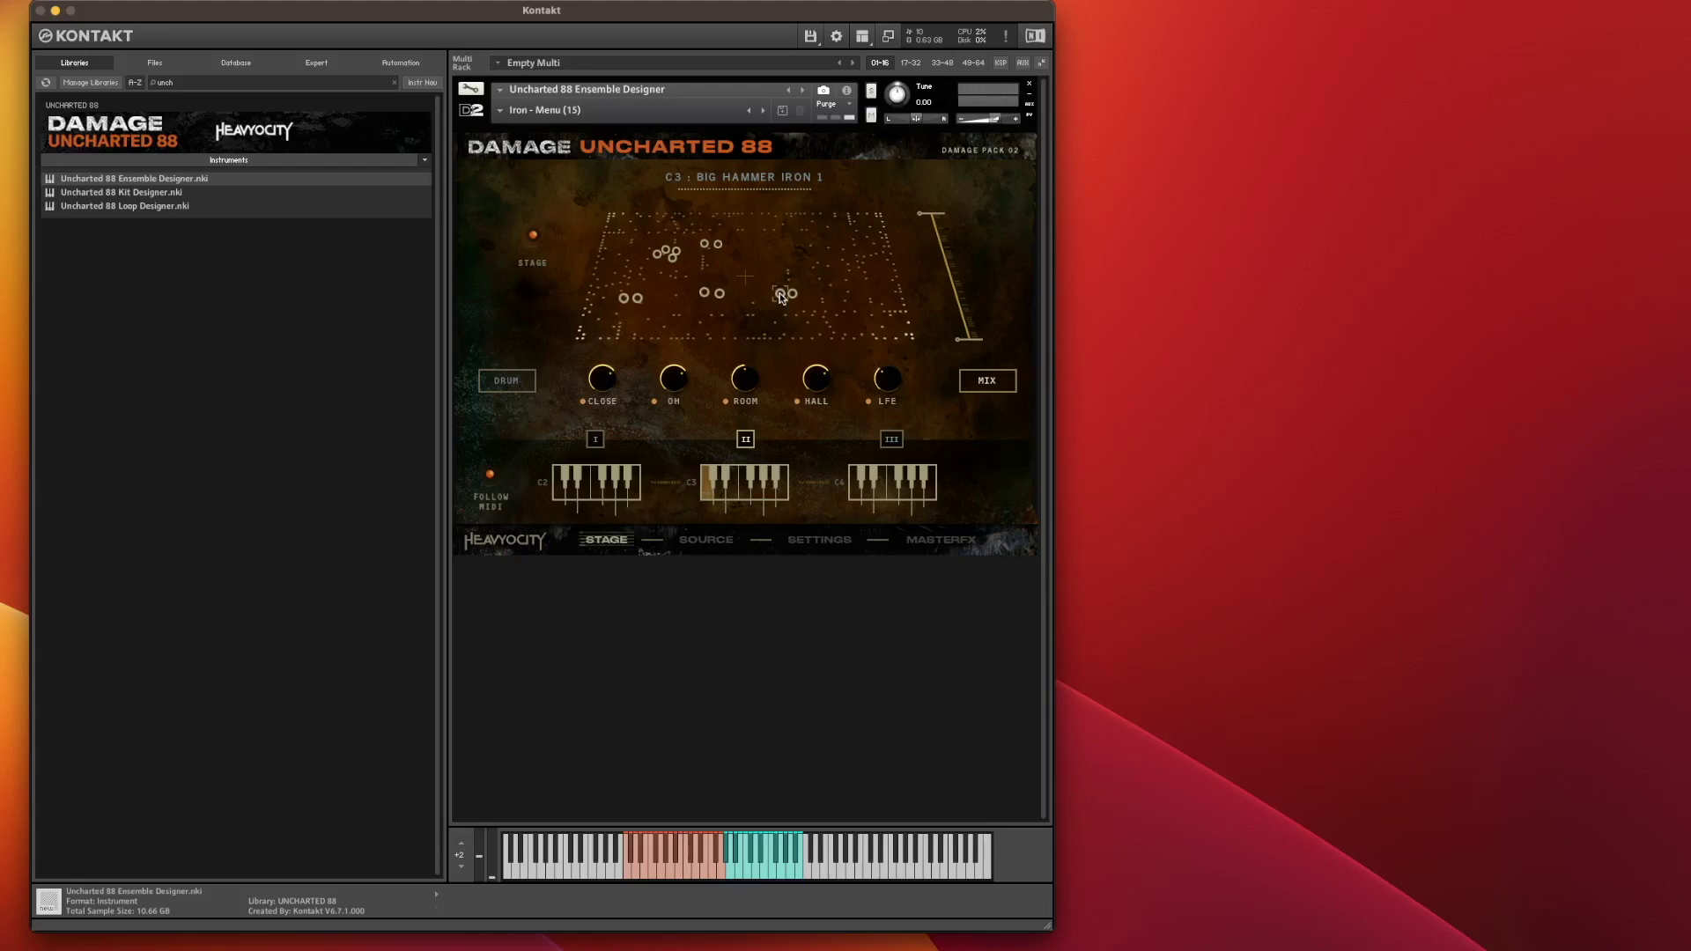
Step: Drag a mic position toward the stage's upper left, then back across to the right
left_click_drag(781, 298, 620, 259)
left_click_drag(624, 253, 780, 277)
left_click(507, 381)
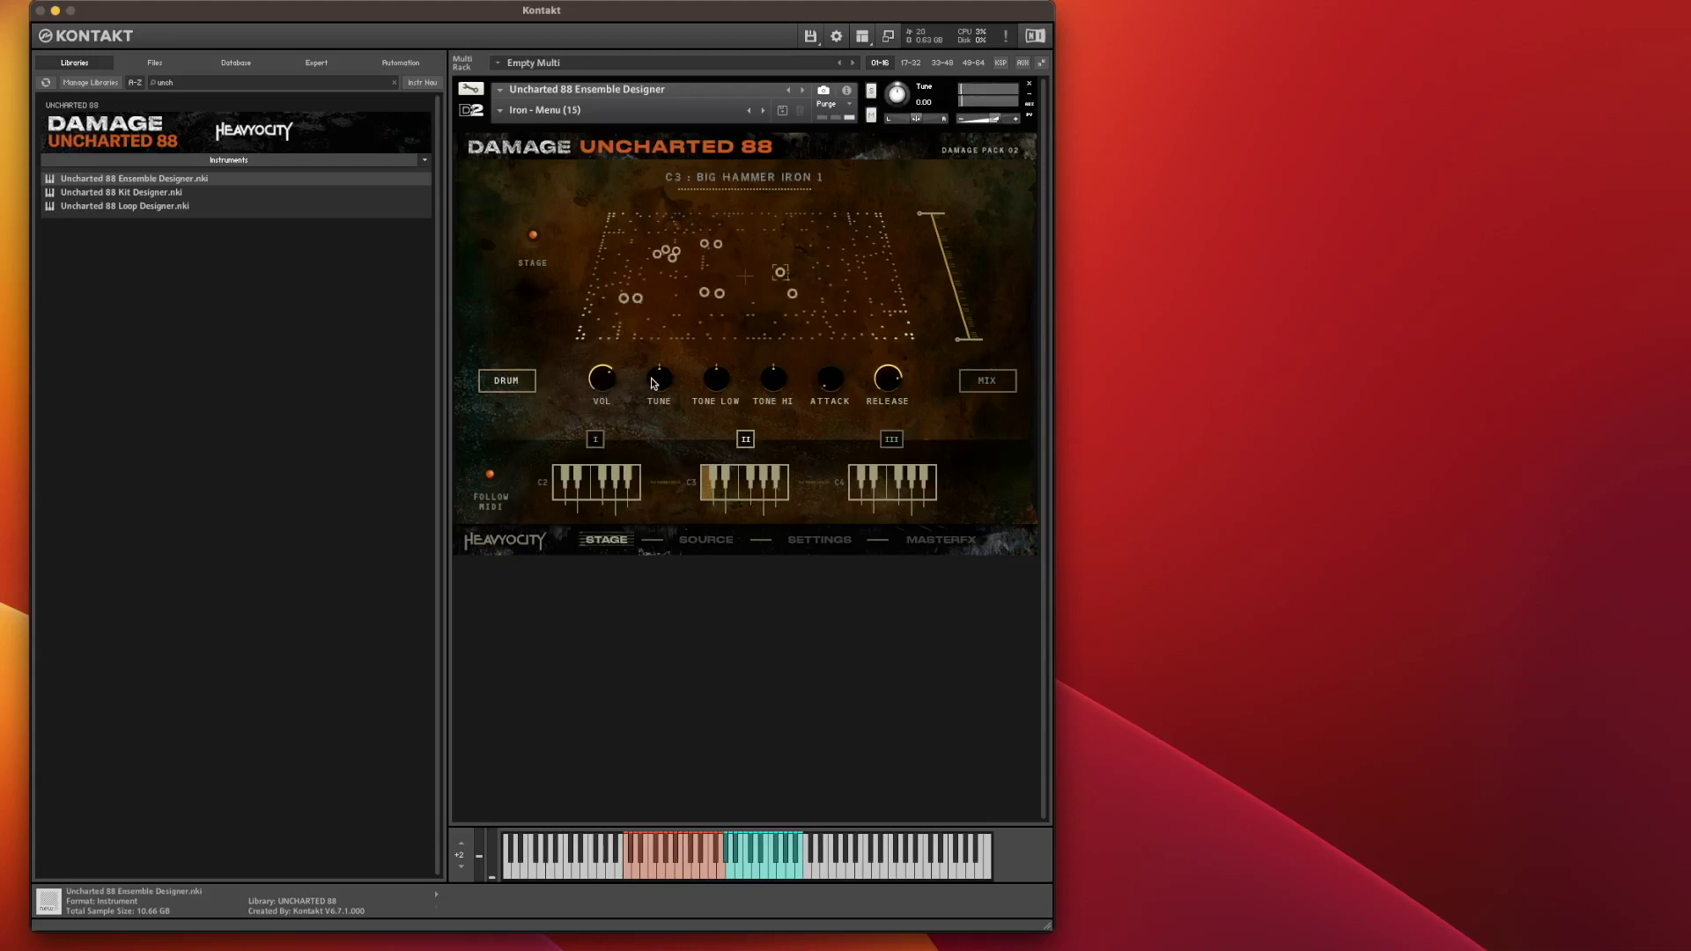
Step: Set TUNE to 15.62, TONE LOW to 10.9dB, TONE HI to 7.8dB, and move two mic positions toward the back
left_click_drag(666, 384, 666, 453)
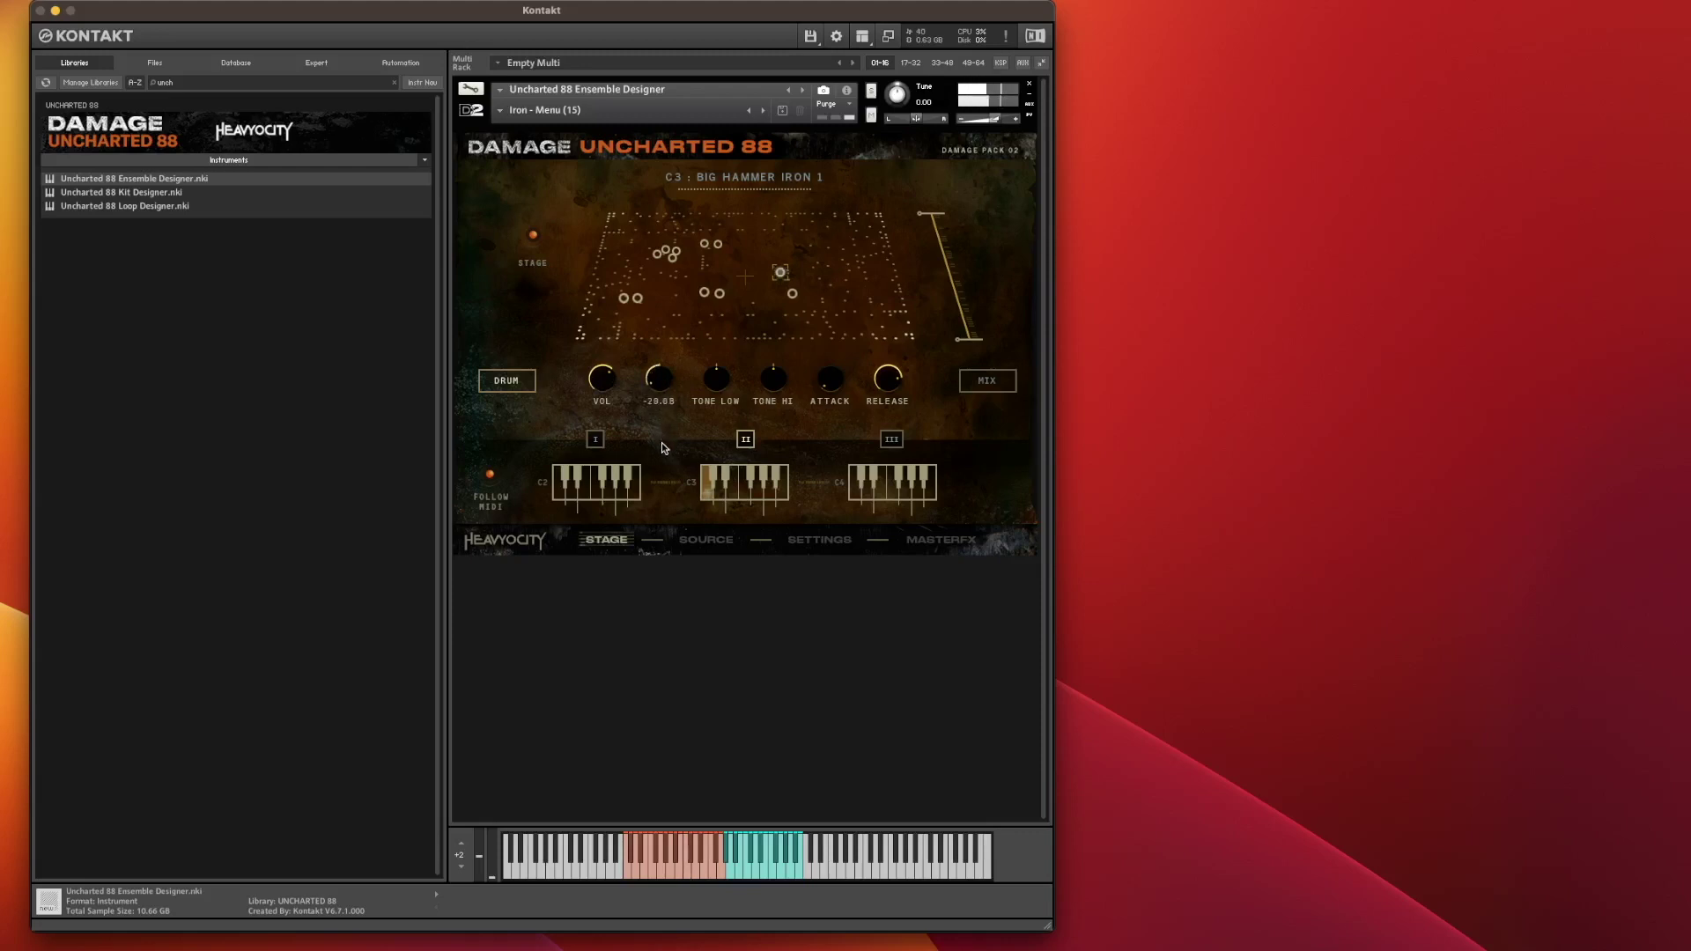
left_click_drag(716, 378, 745, 335)
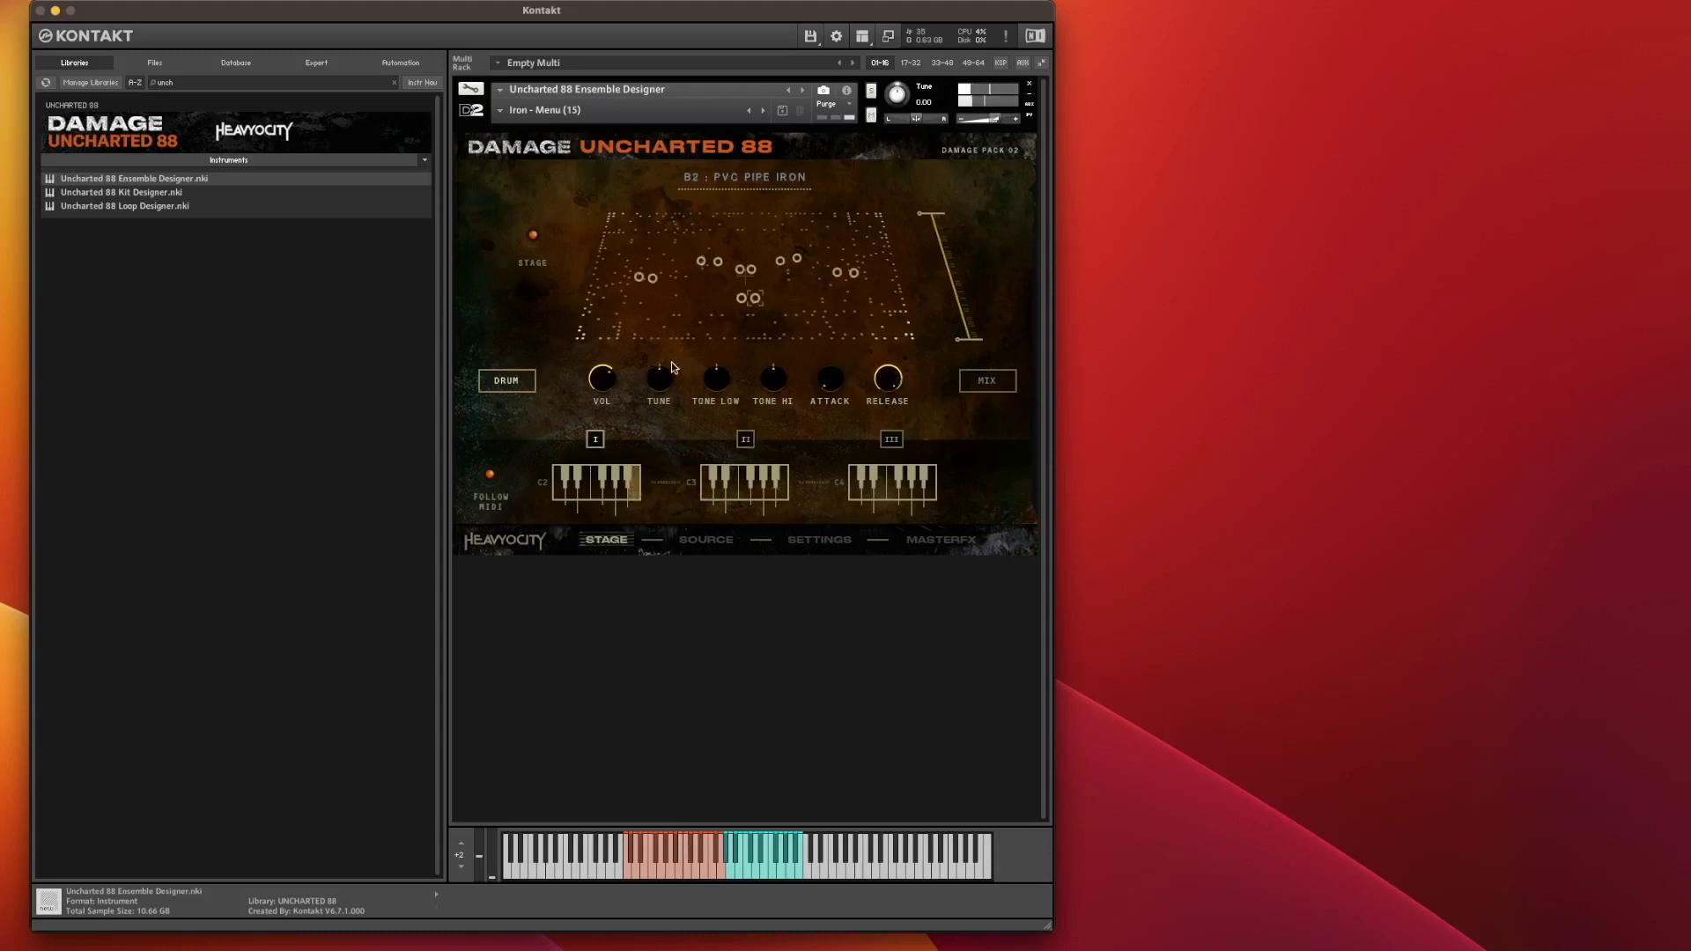
left_click_drag(674, 368, 679, 328)
left_click_drag(779, 392, 788, 355)
left_click_drag(763, 301, 873, 218)
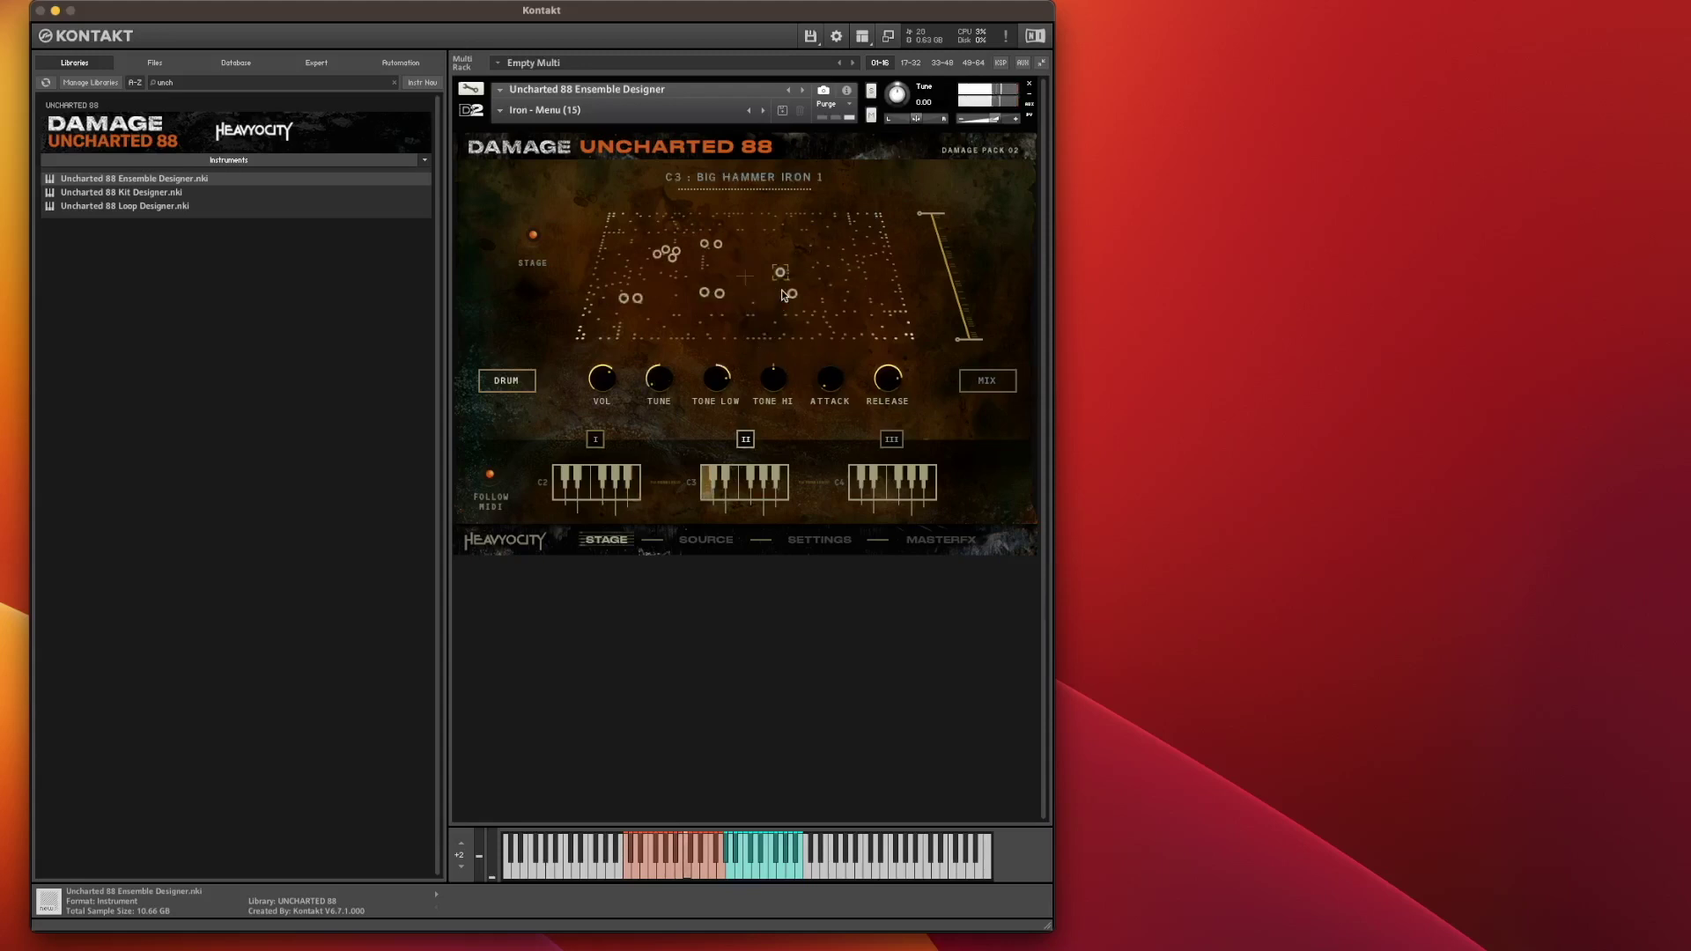
left_click_drag(785, 279, 756, 220)
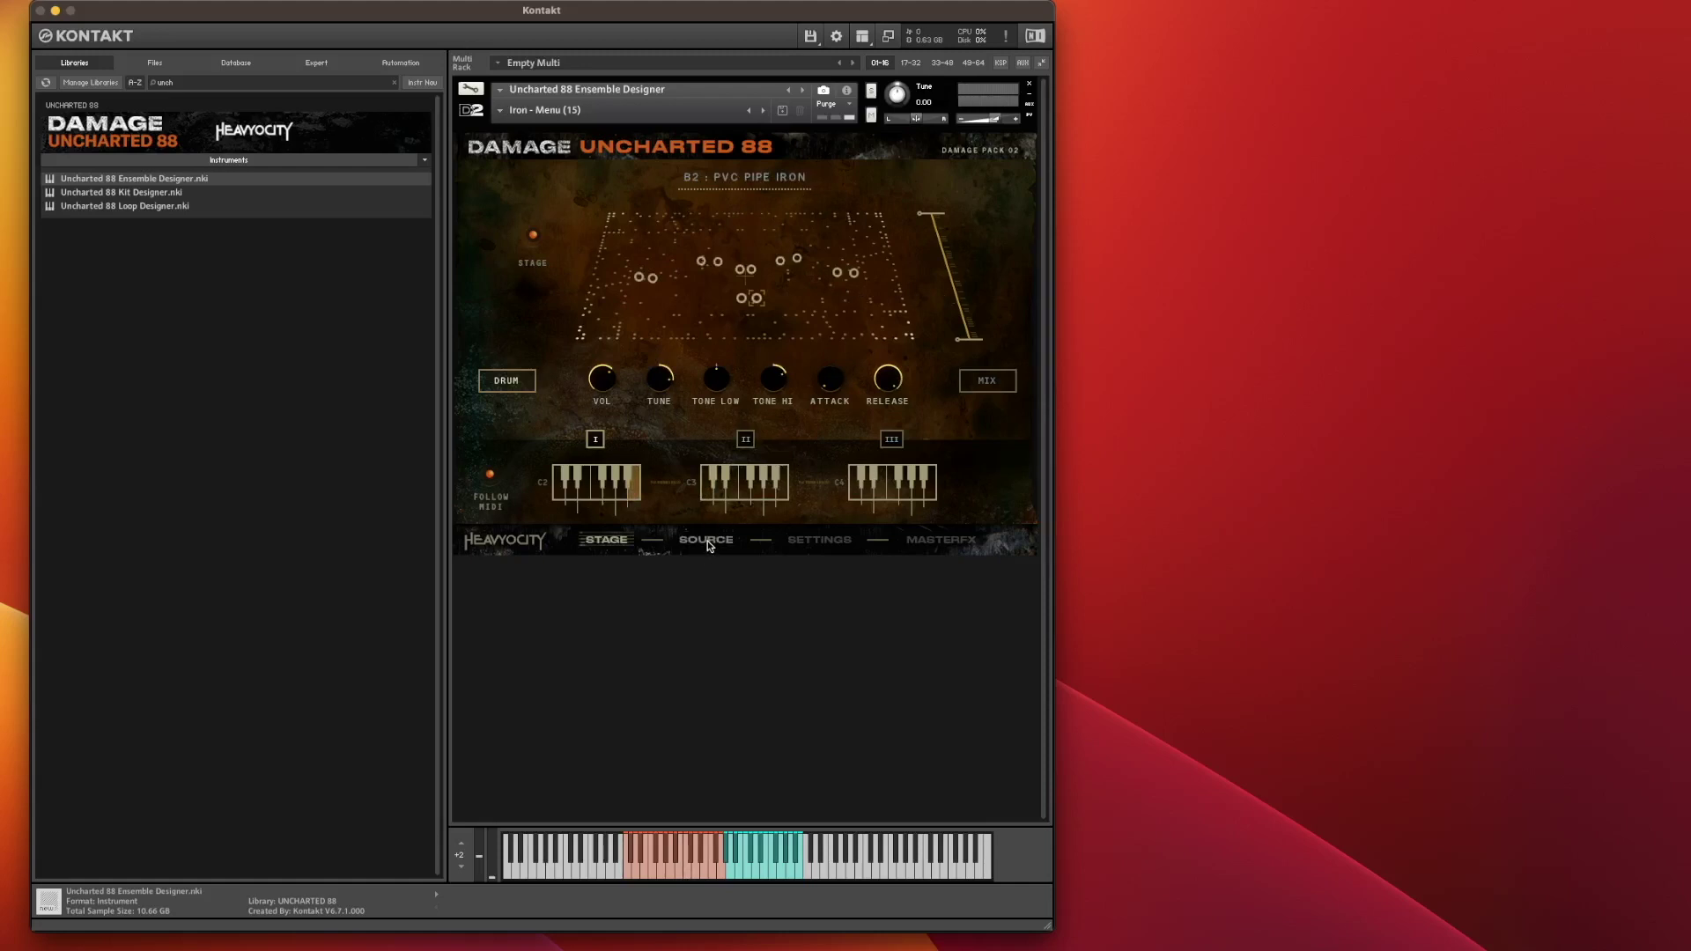
Step: Browse to the Transitions category, map IRON REVERSE 01 (4-BEAT) onto B2 and audition it
left_click(707, 541)
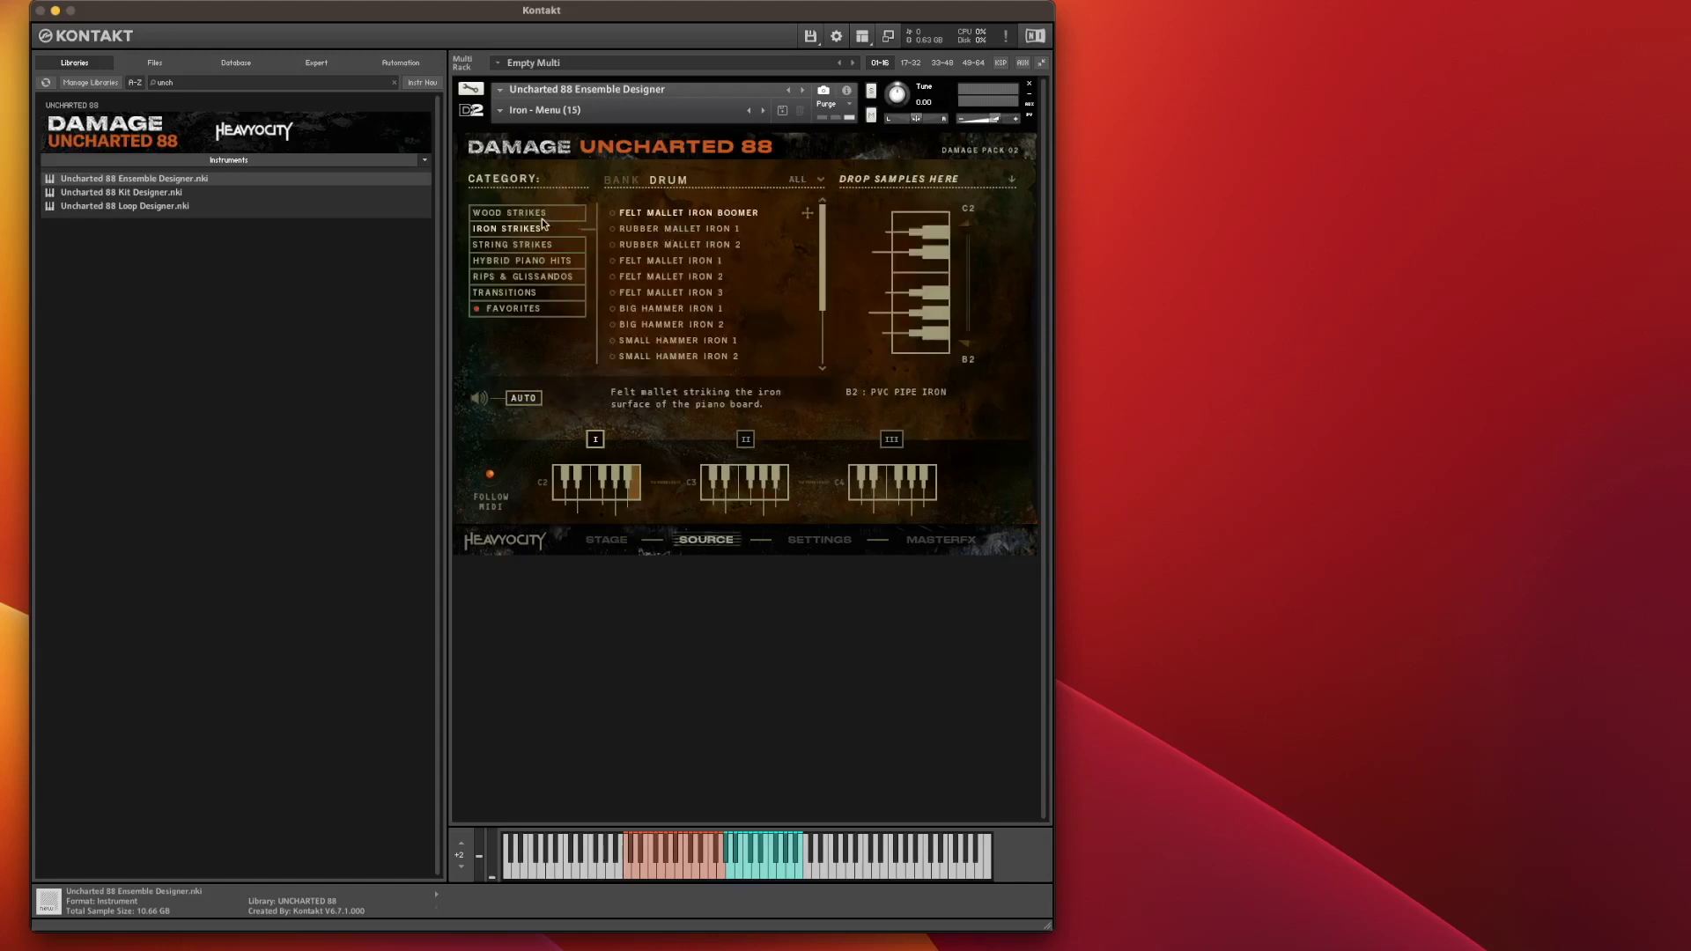
left_click(539, 262)
left_click(539, 281)
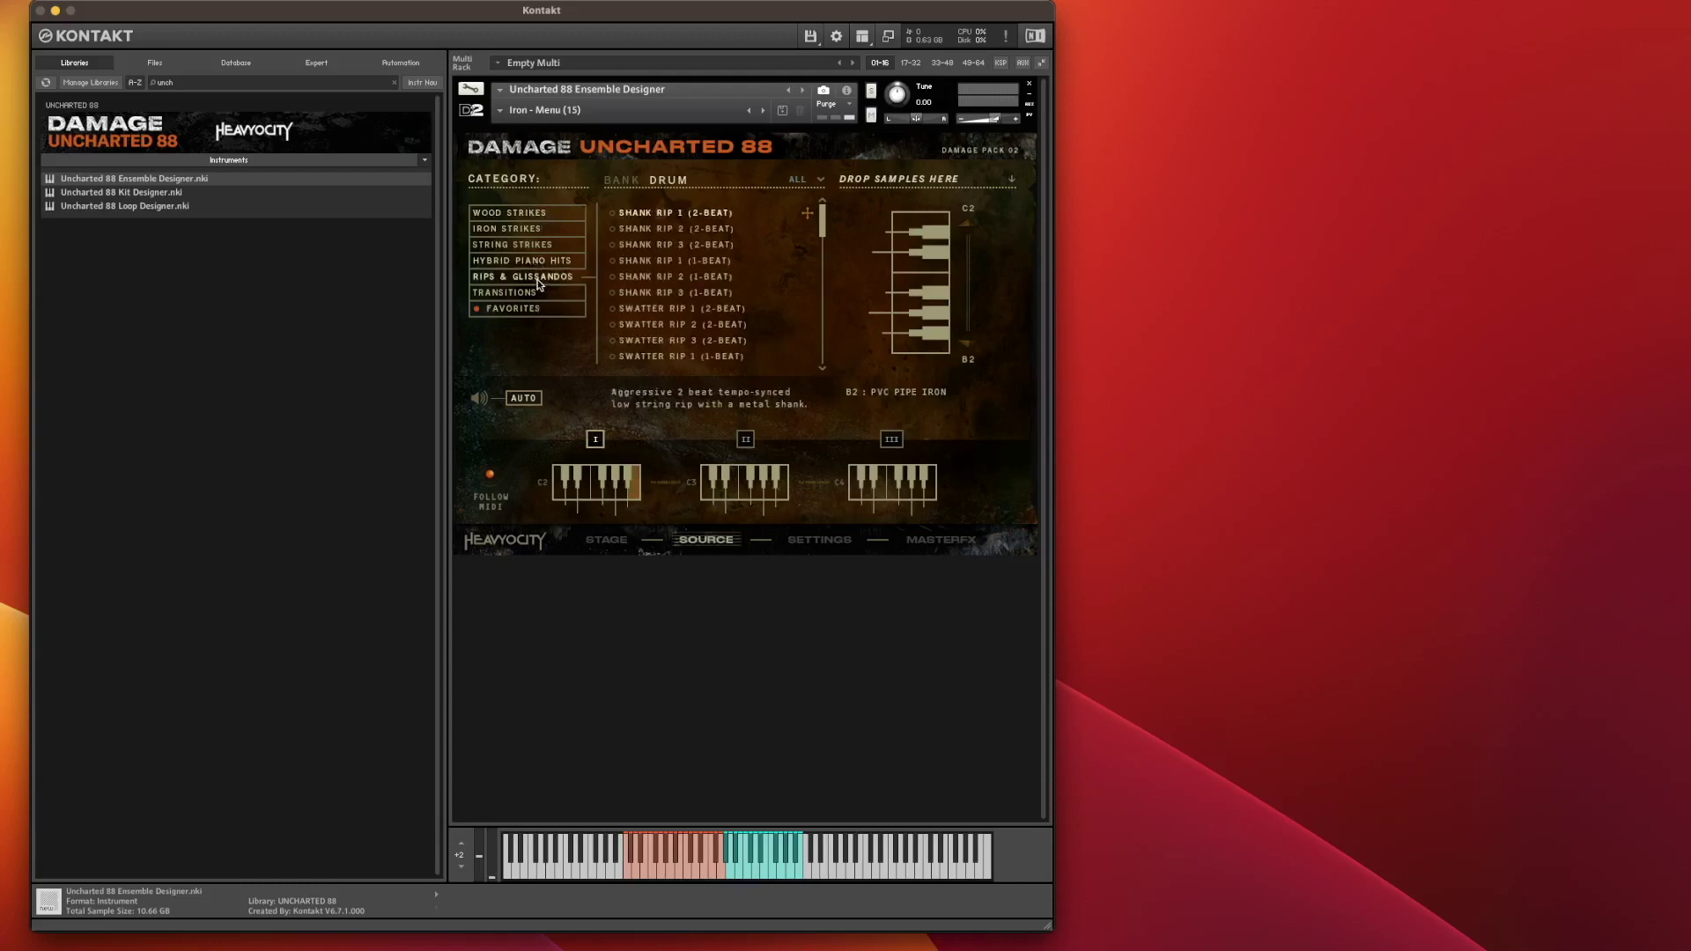
left_click(506, 212)
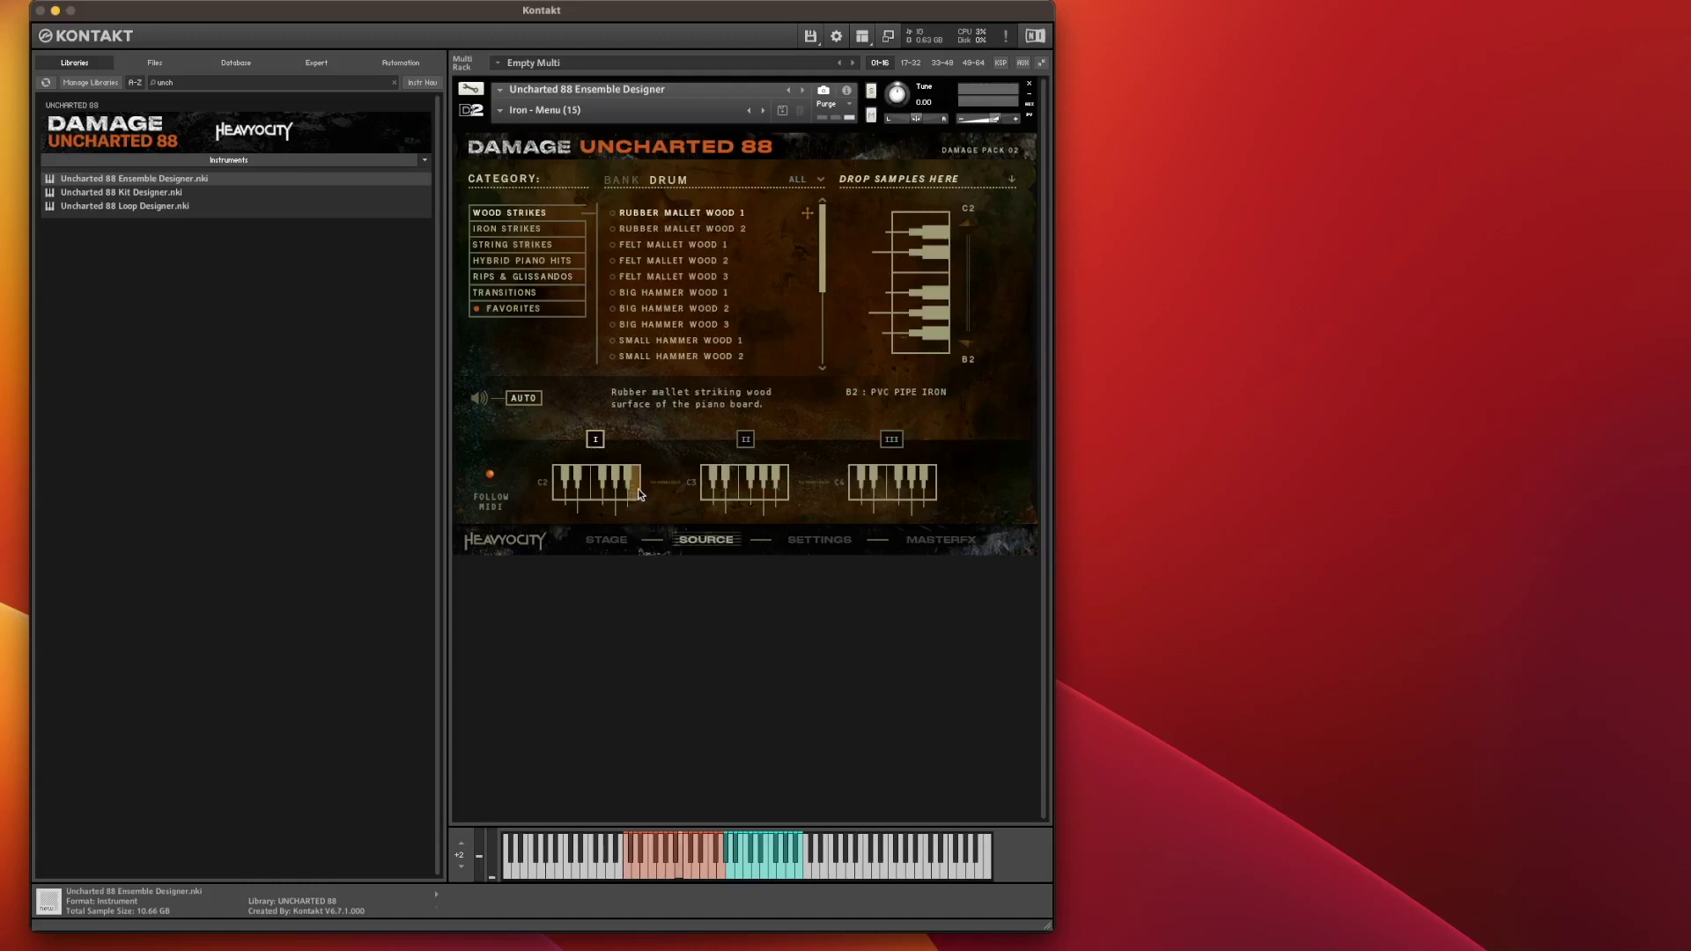
left_click(519, 293)
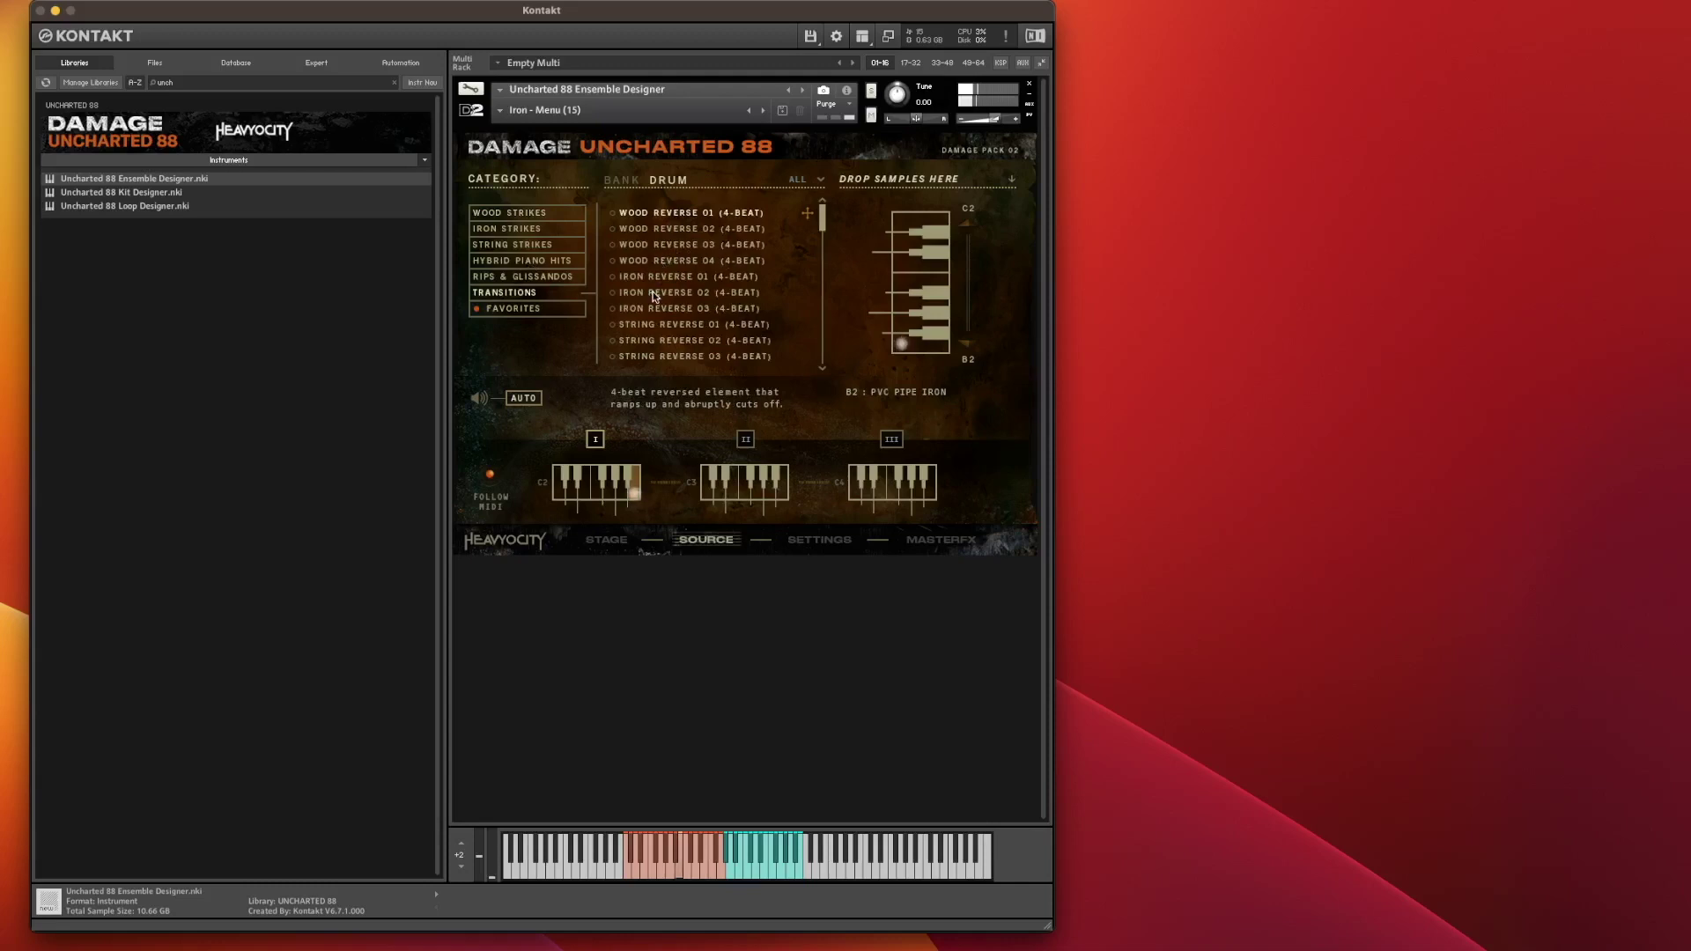
left_click(696, 278)
left_click_drag(859, 317, 913, 343)
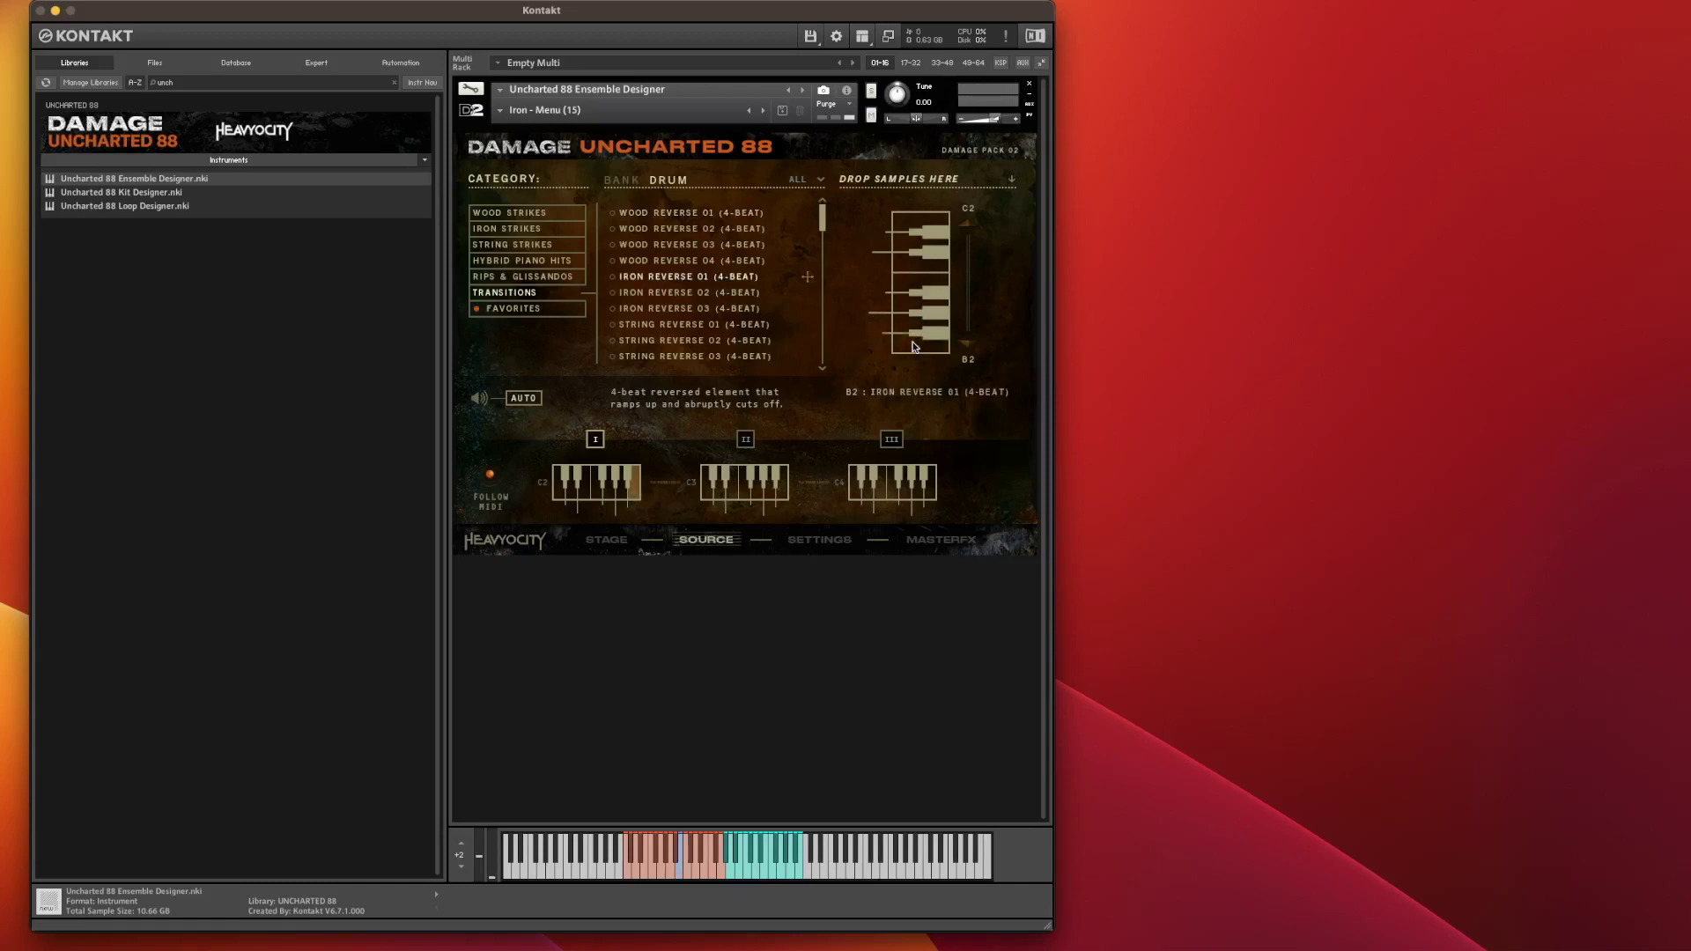
left_click(914, 346)
left_click(914, 346)
Step: Lower the B2 element's tuning to -13.85 on the Stage page
left_click(605, 541)
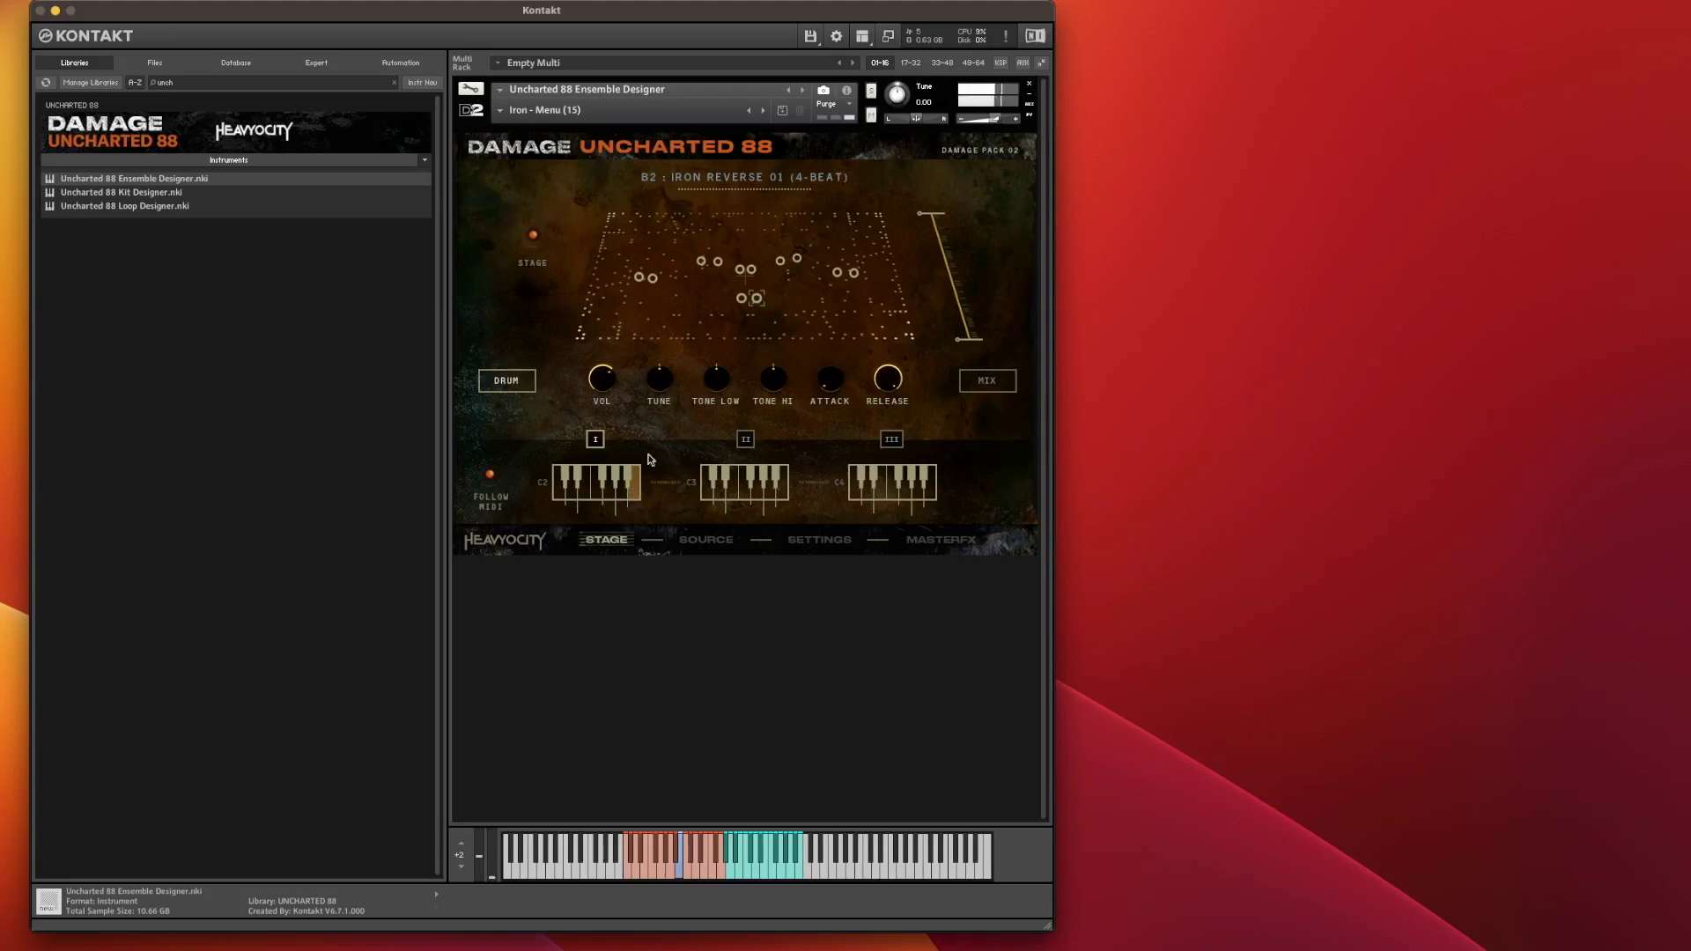
left_click(706, 539)
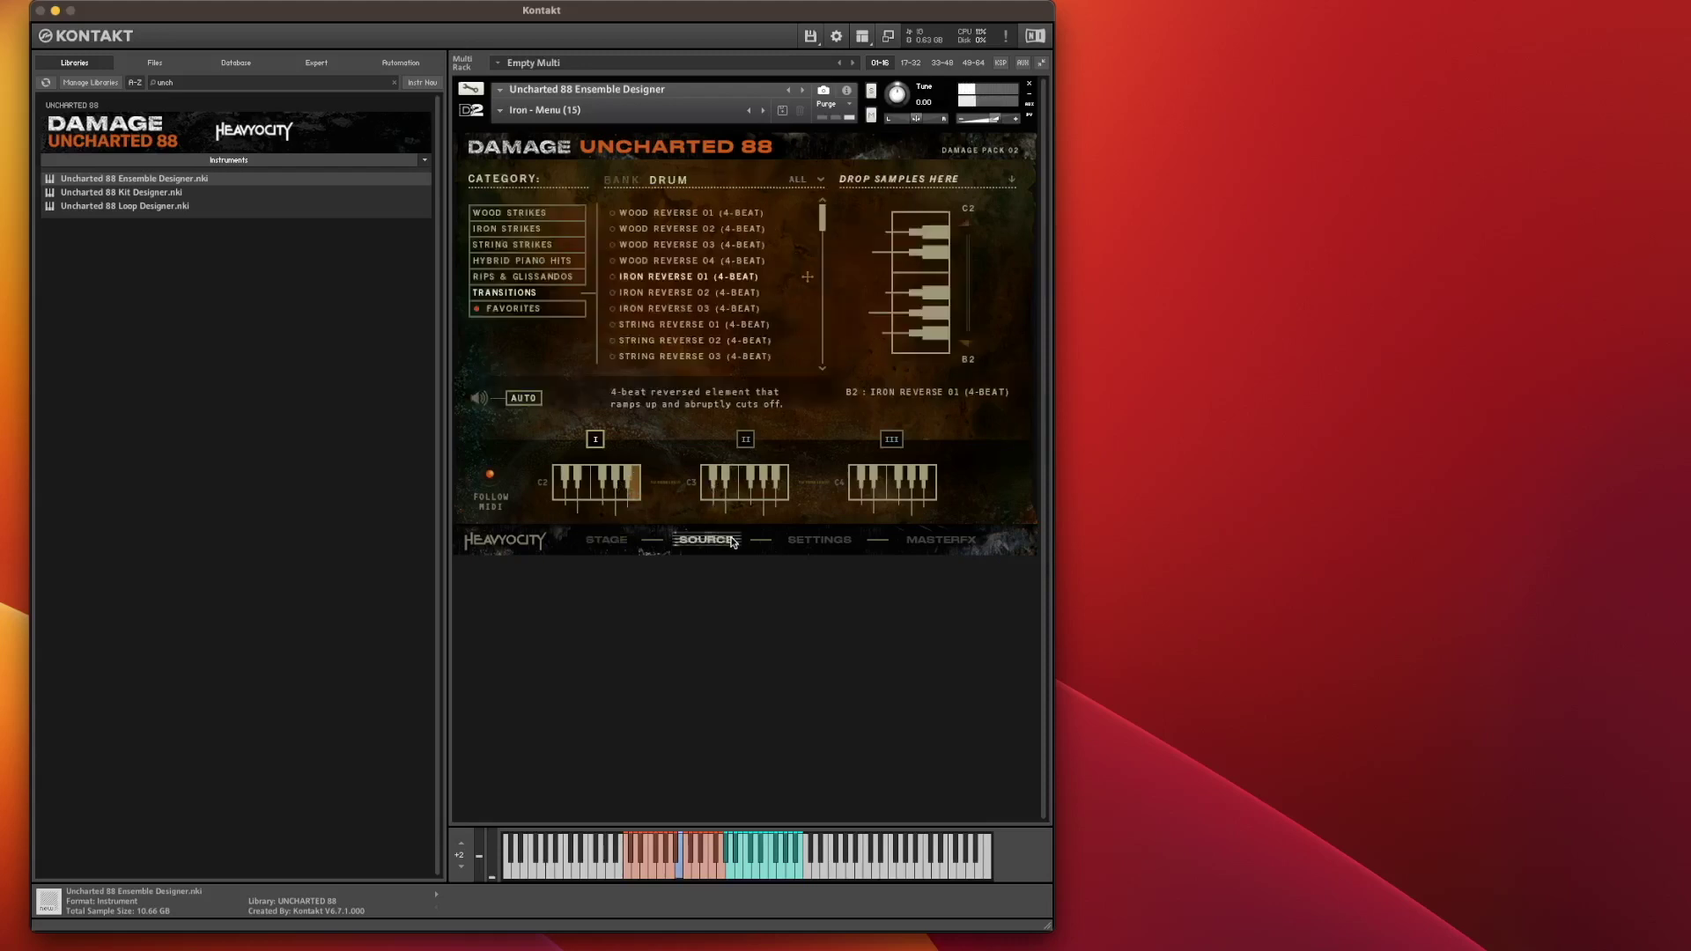
left_click(621, 542)
left_click_drag(660, 380, 650, 445)
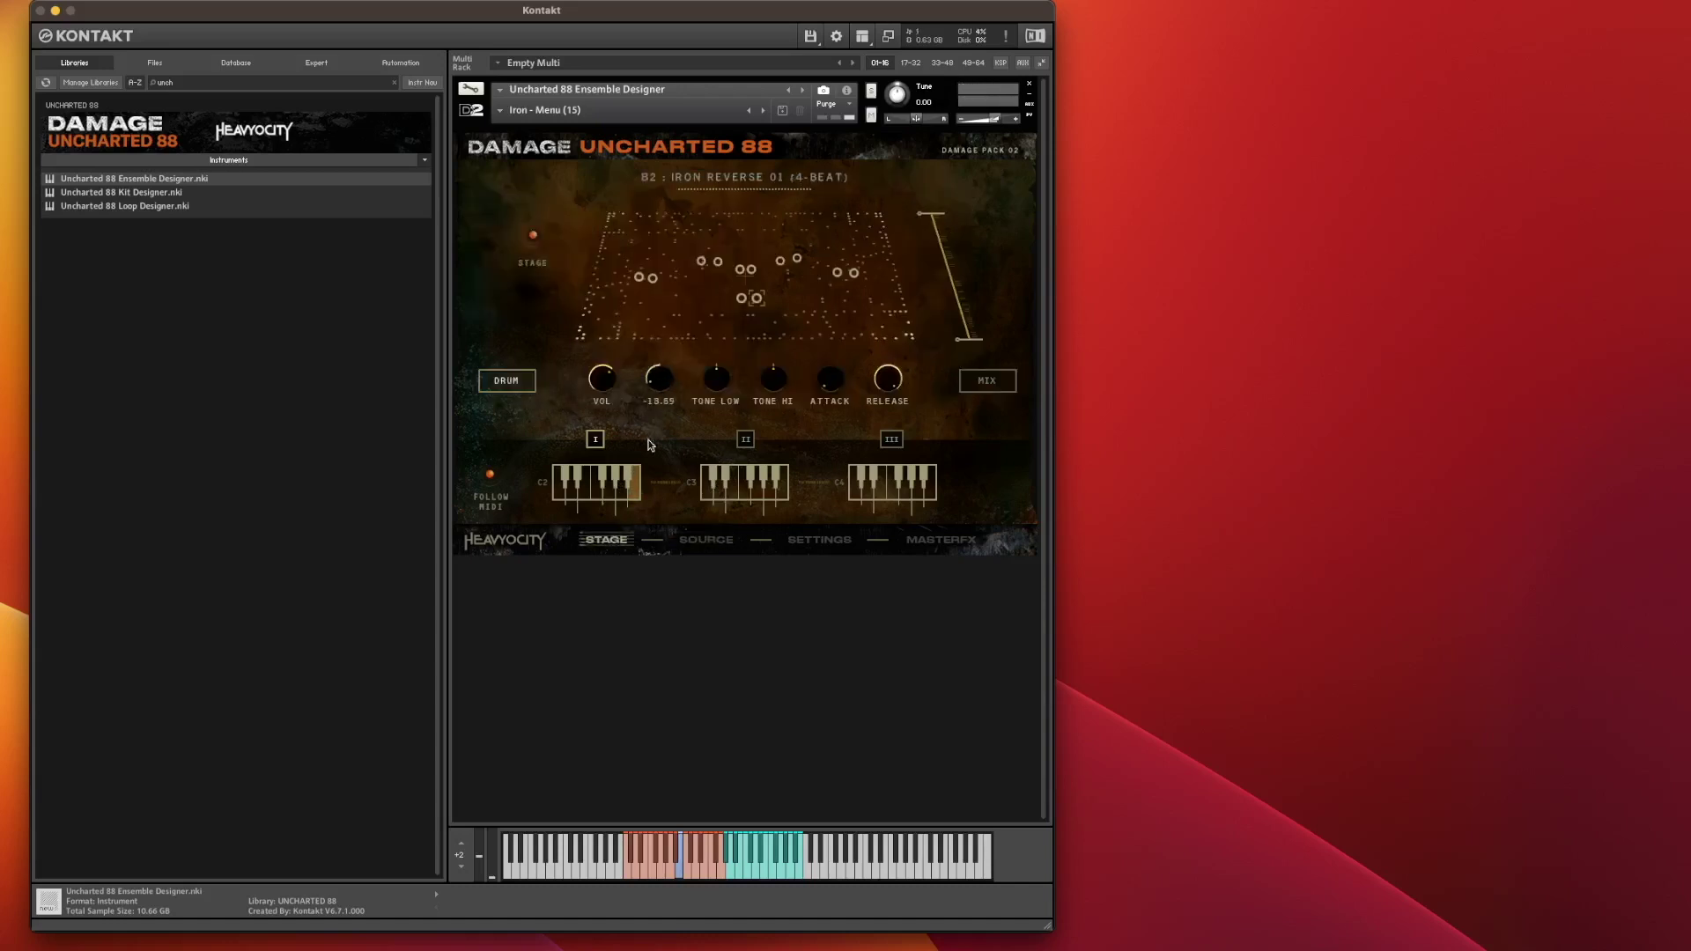
Step: Replace B2's sample with STRING REVERSE 01 (4-BEAT) after auditioning the key
left_click(715, 546)
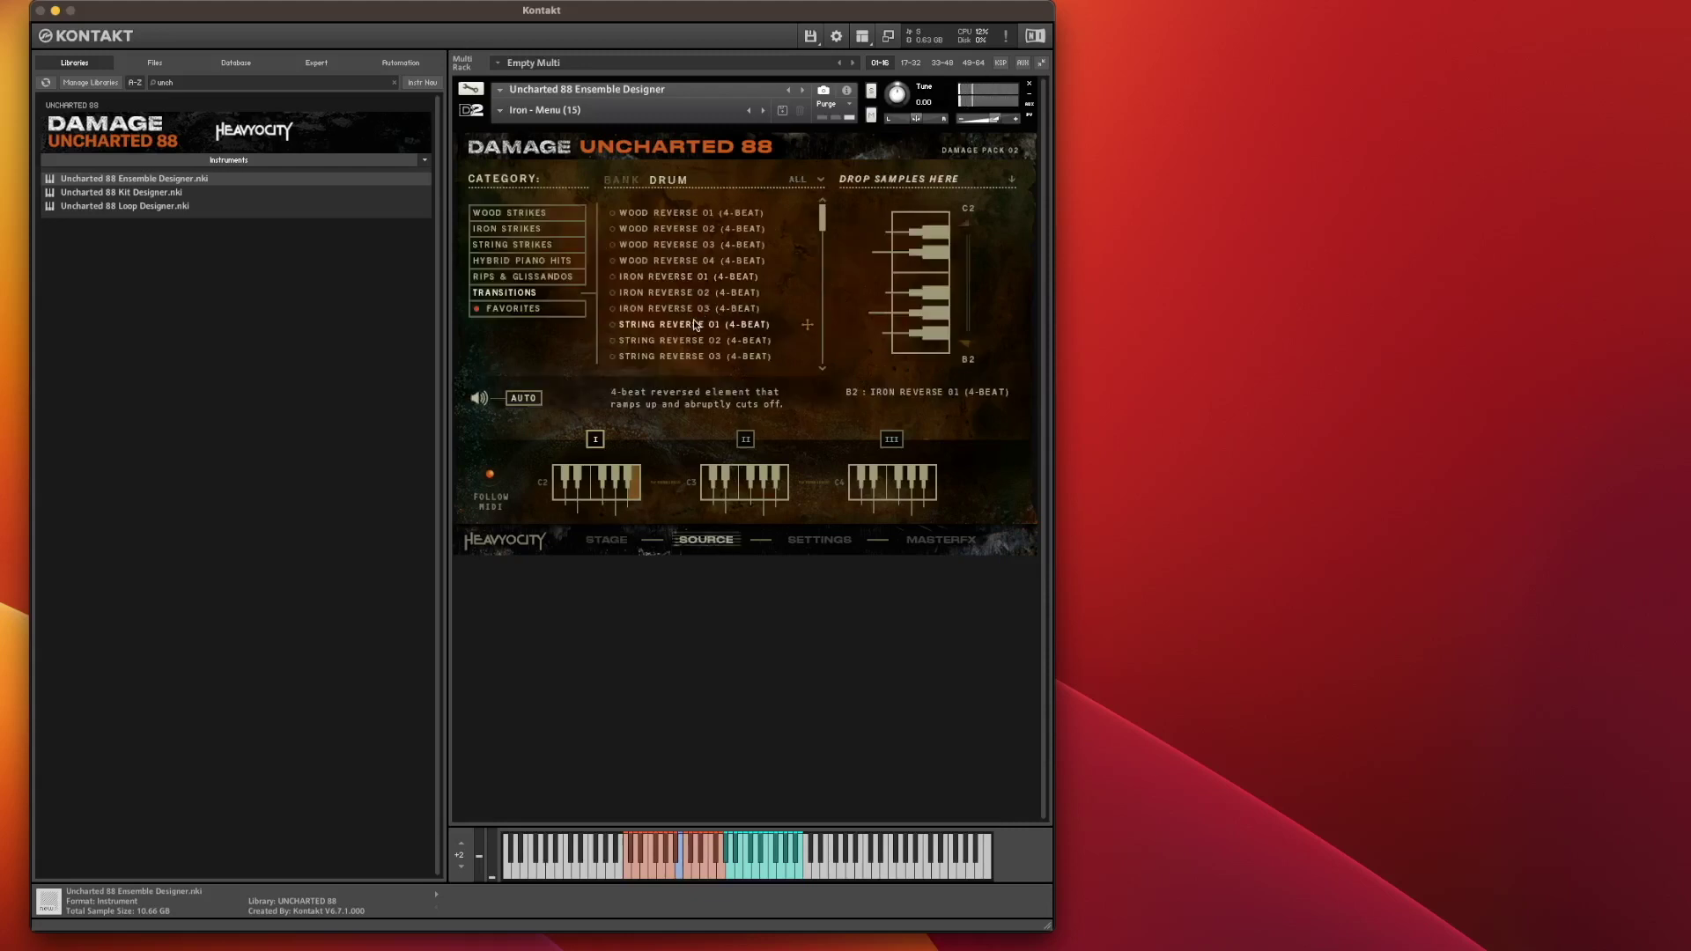
left_click(912, 346)
left_click(912, 341)
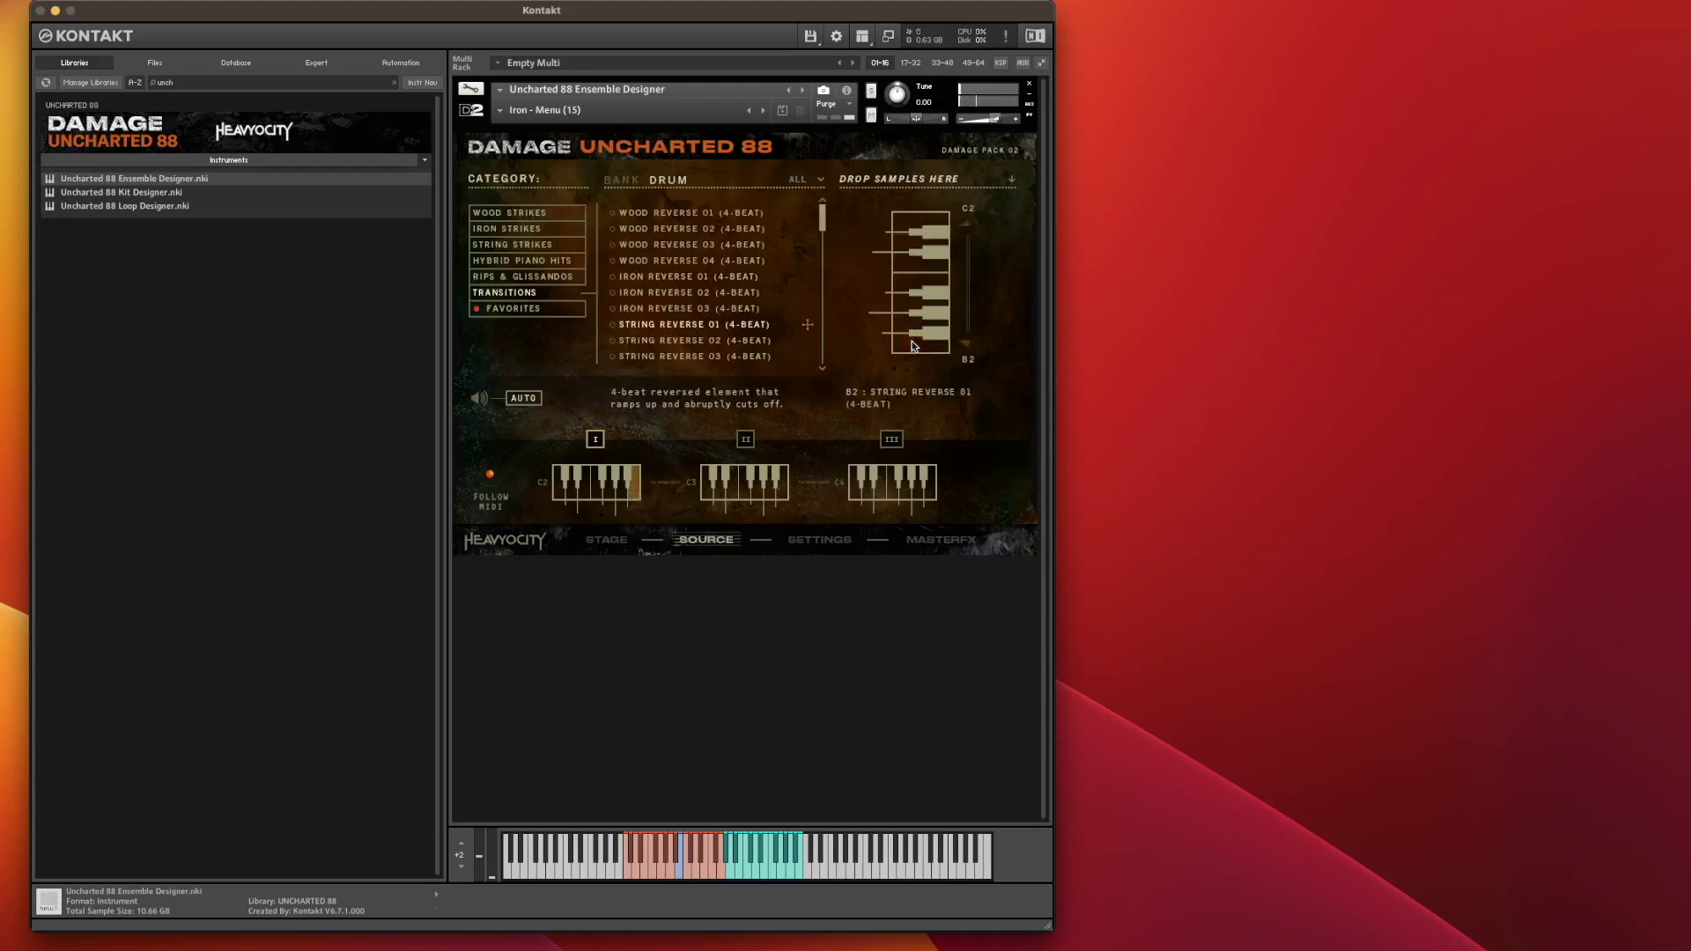
left_click(594, 541)
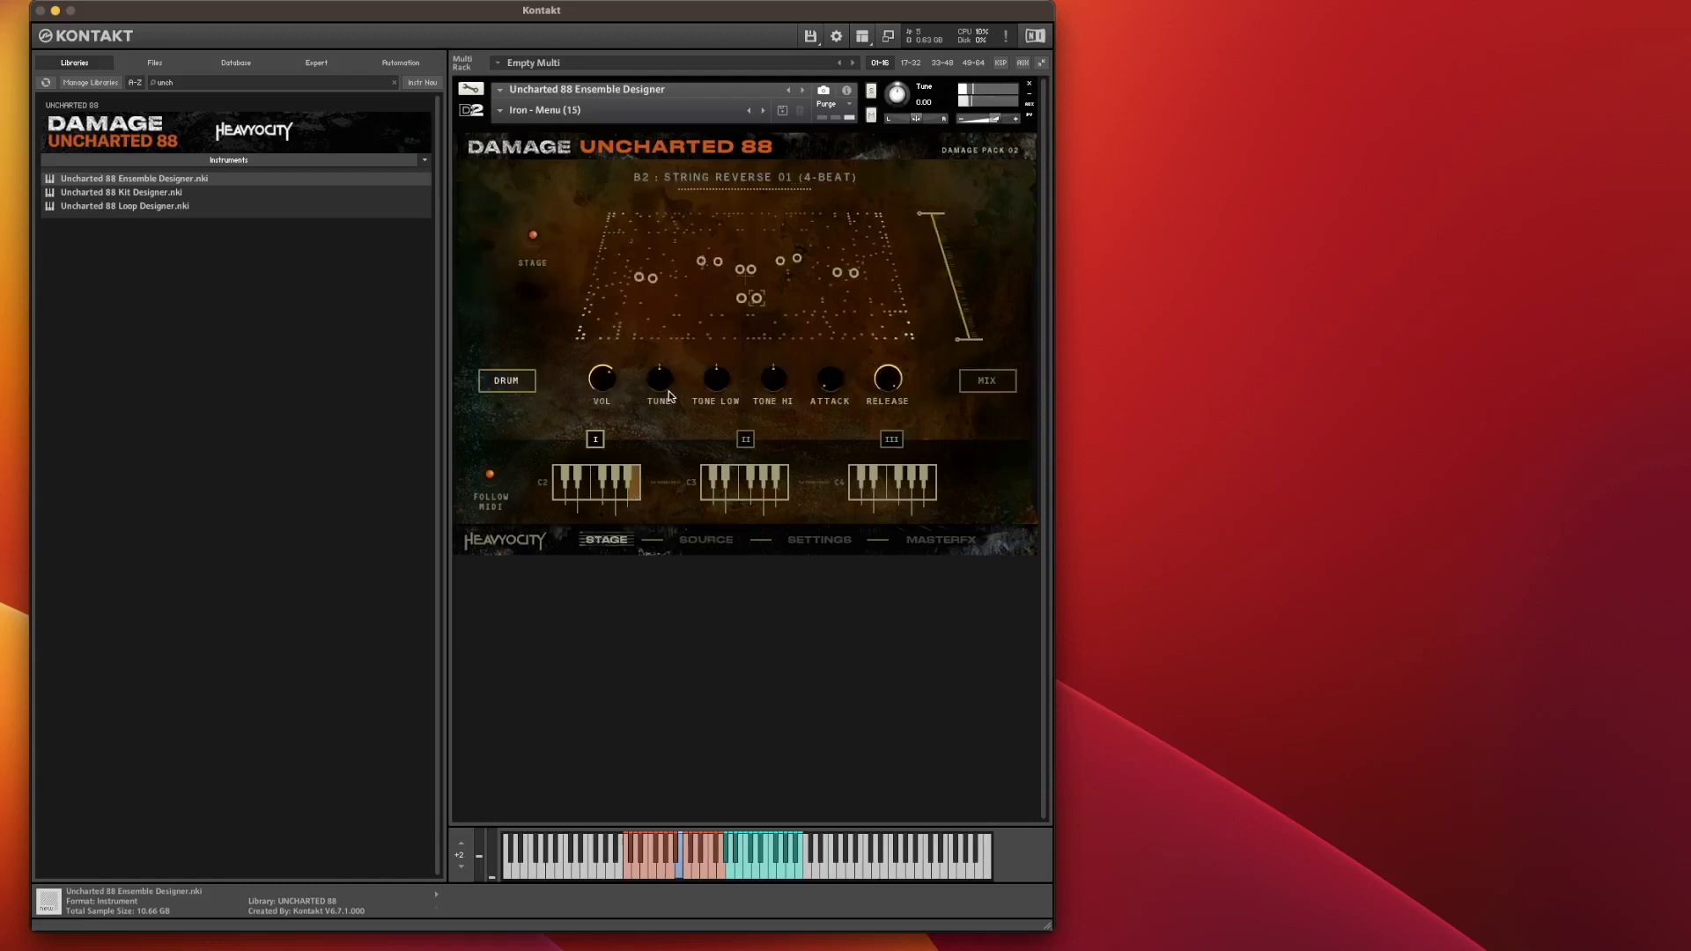
left_click(705, 540)
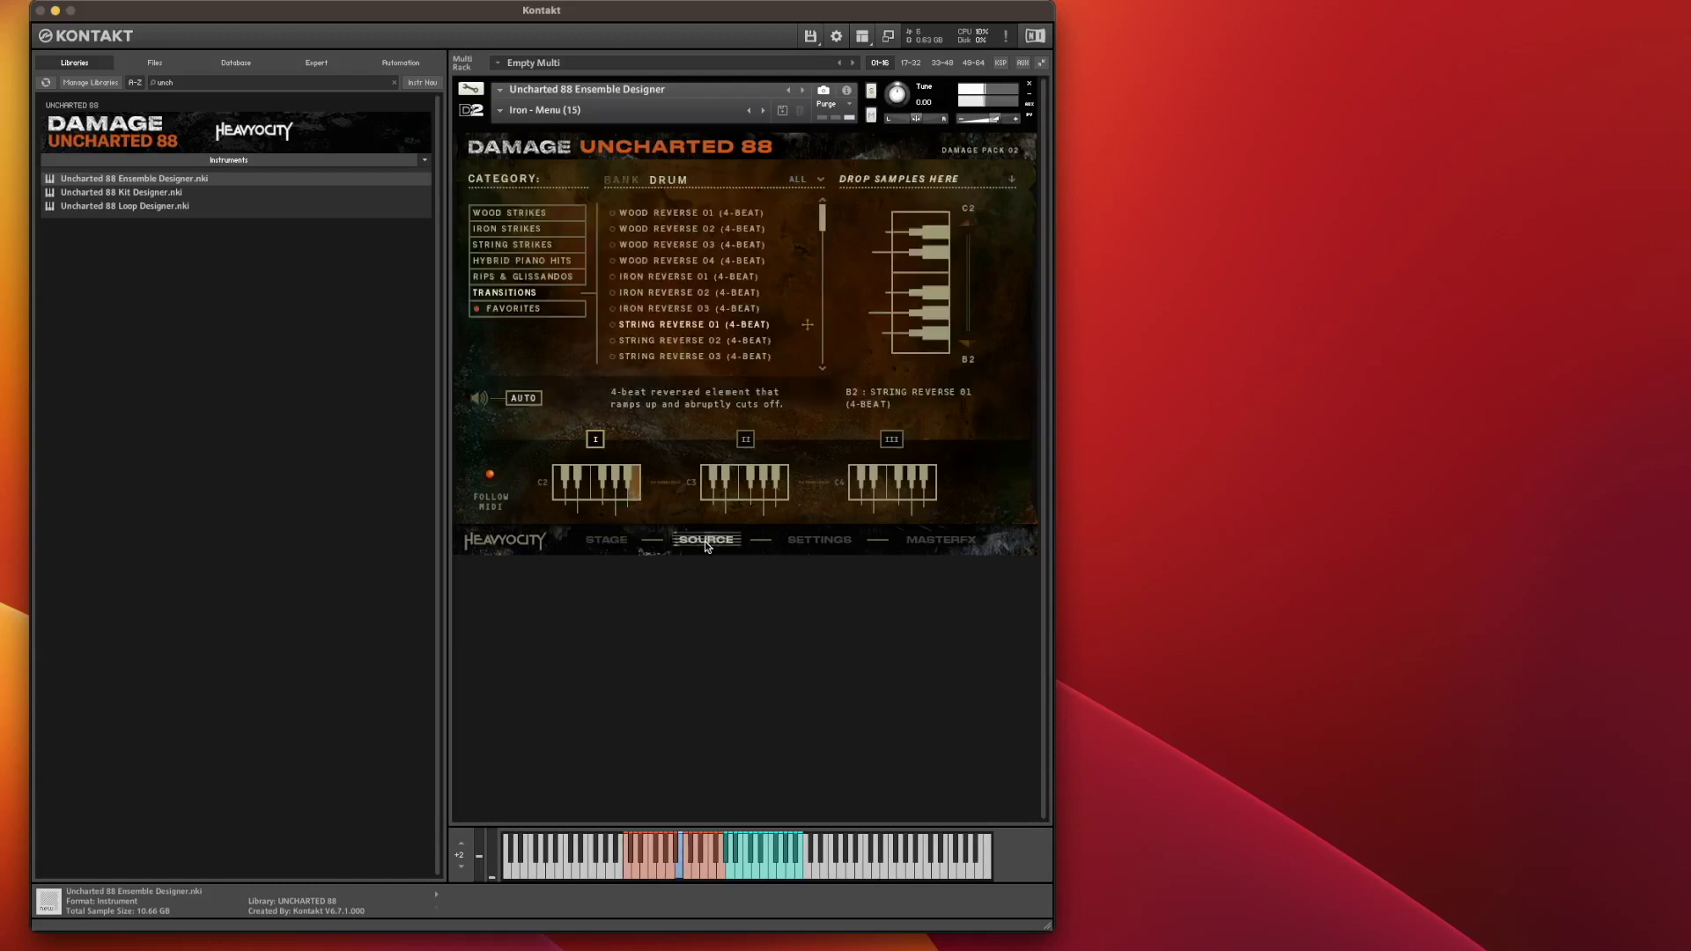
left_click(602, 440)
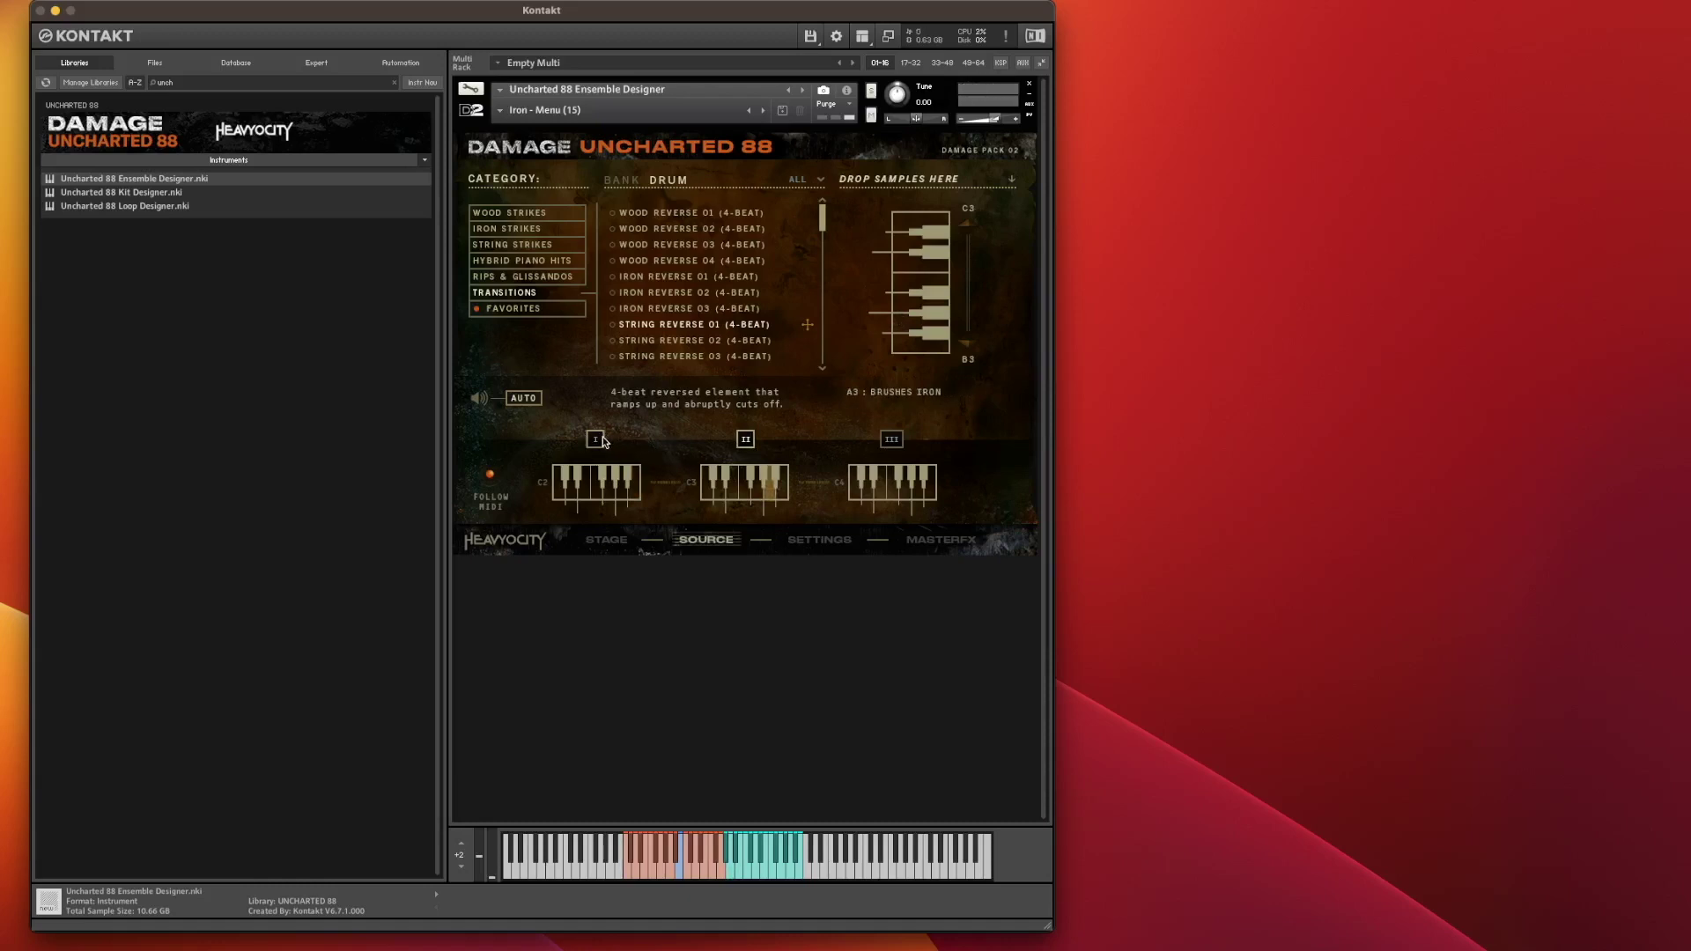
Step: In section III, assign the Hybrid Piano Hits sample SILO TEST to C4 and audition it
left_click(893, 440)
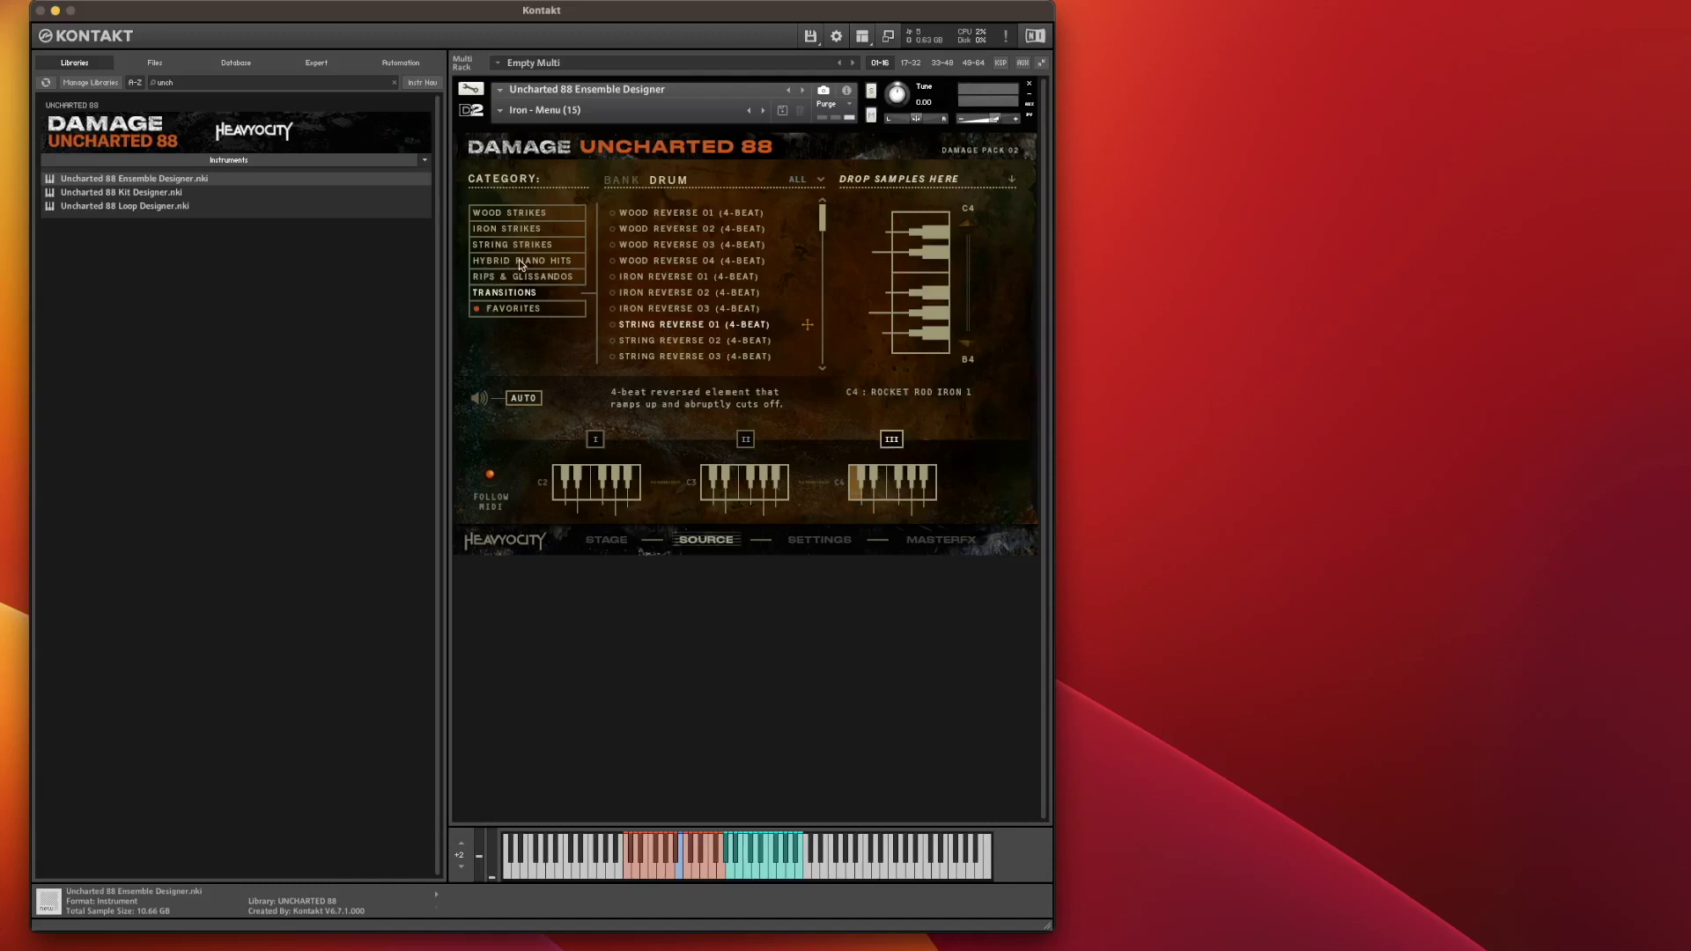
left_click(521, 262)
left_click(648, 263)
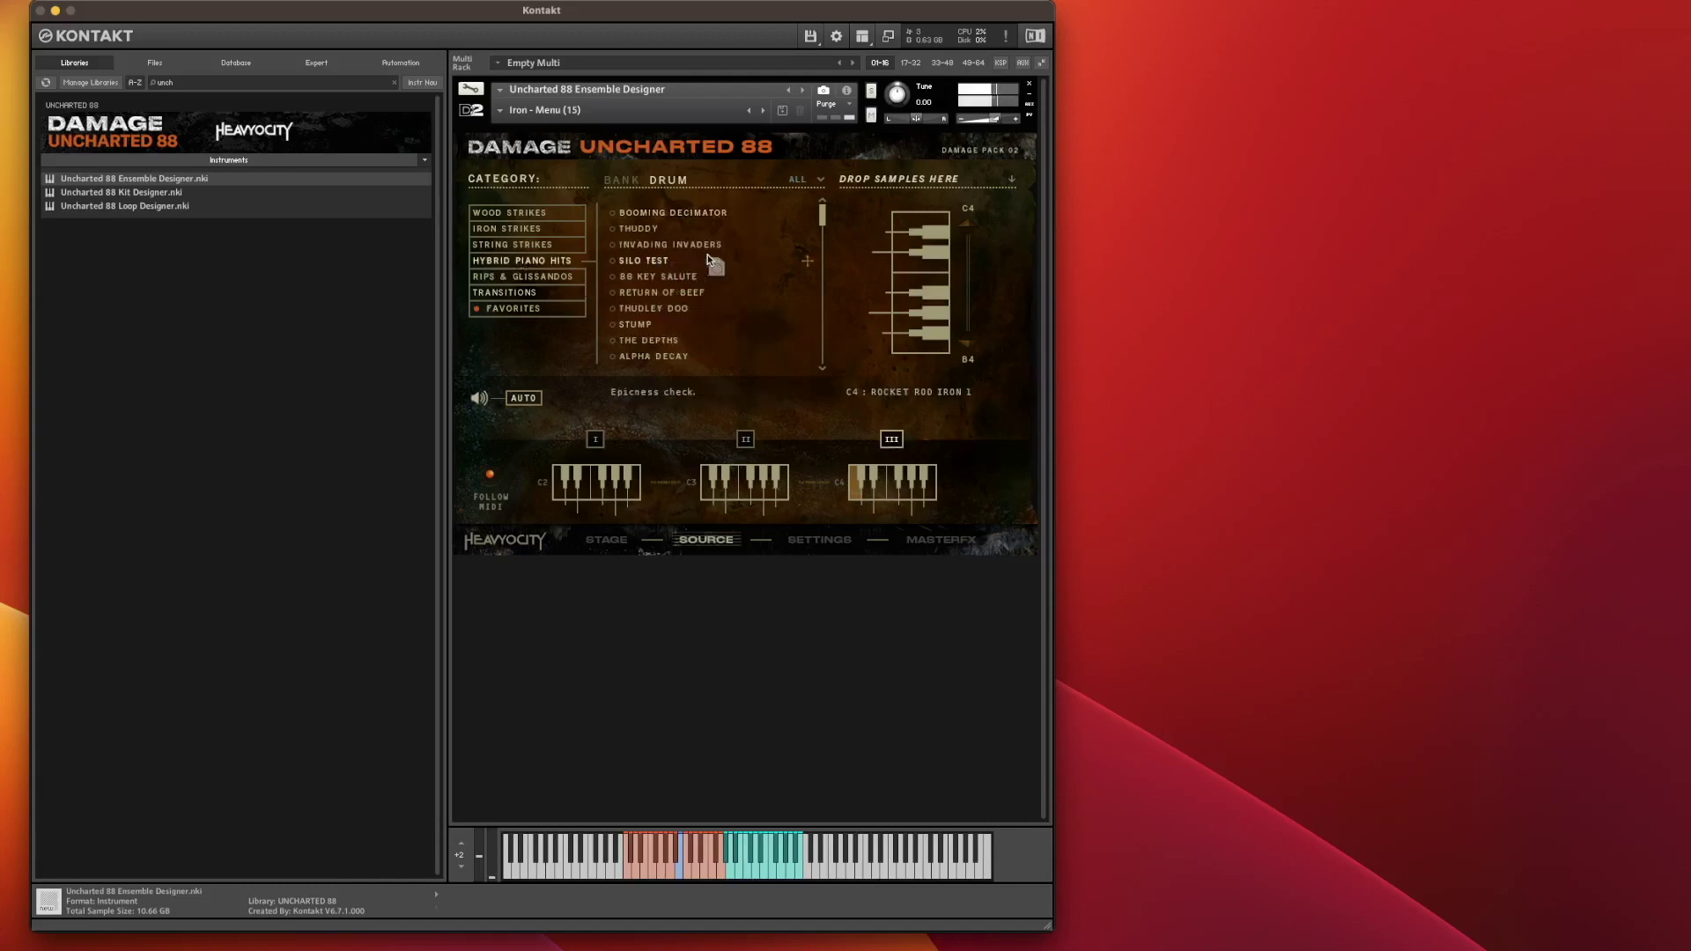
left_click(906, 225)
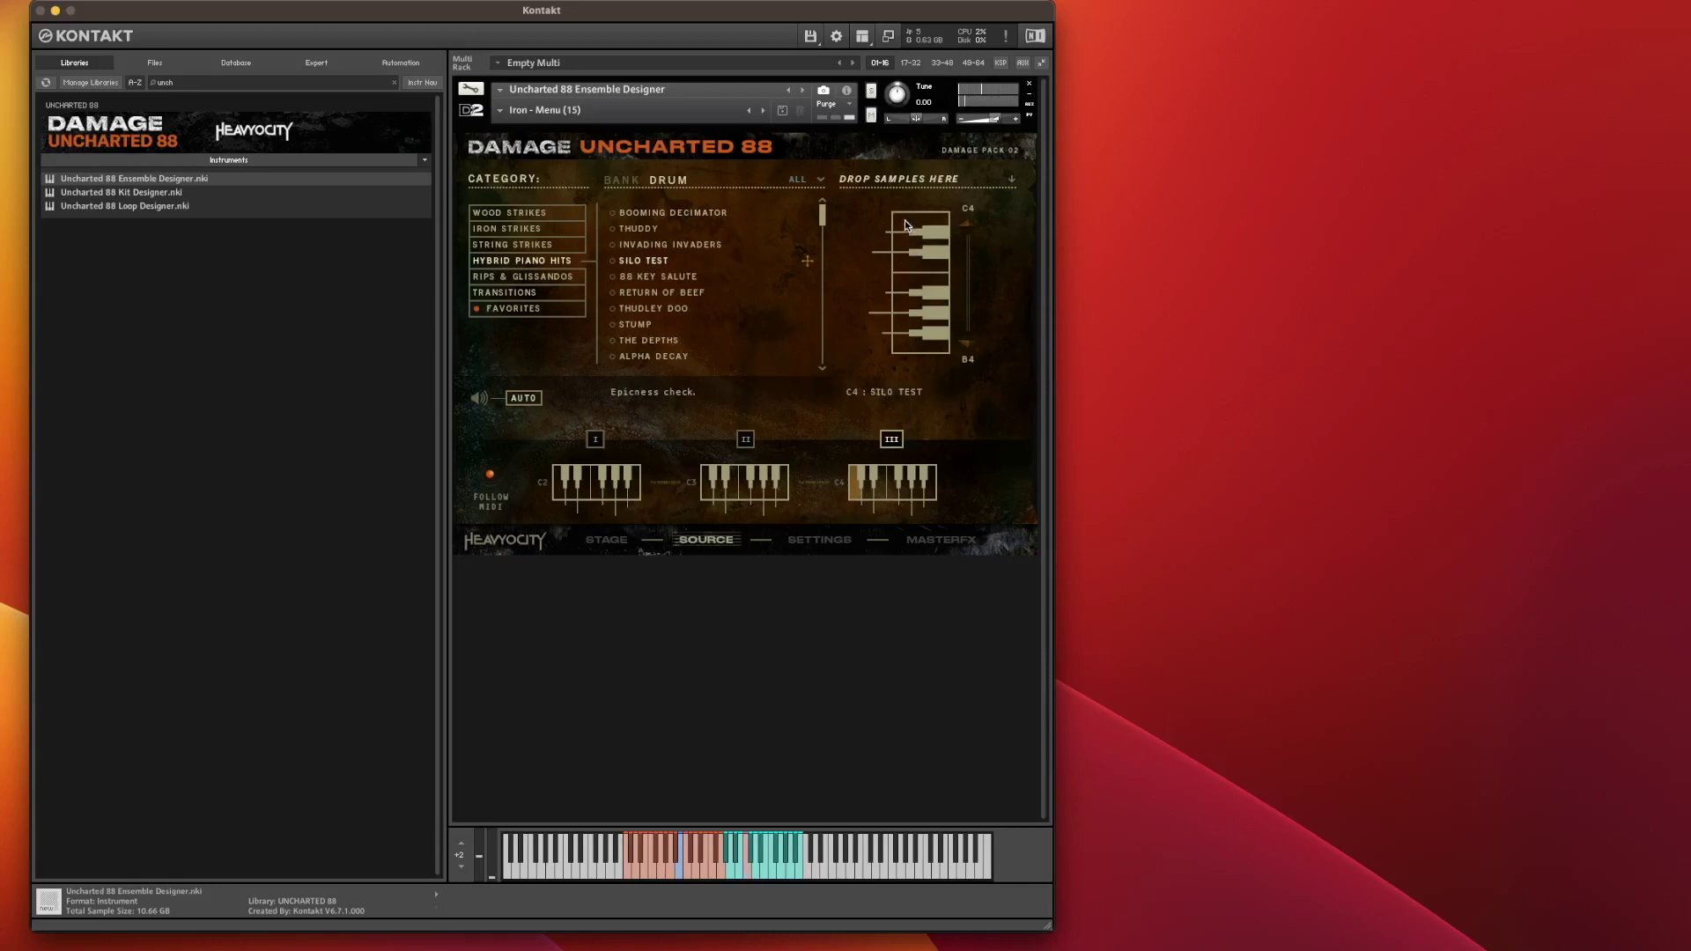
left_click(905, 225)
left_click(905, 226)
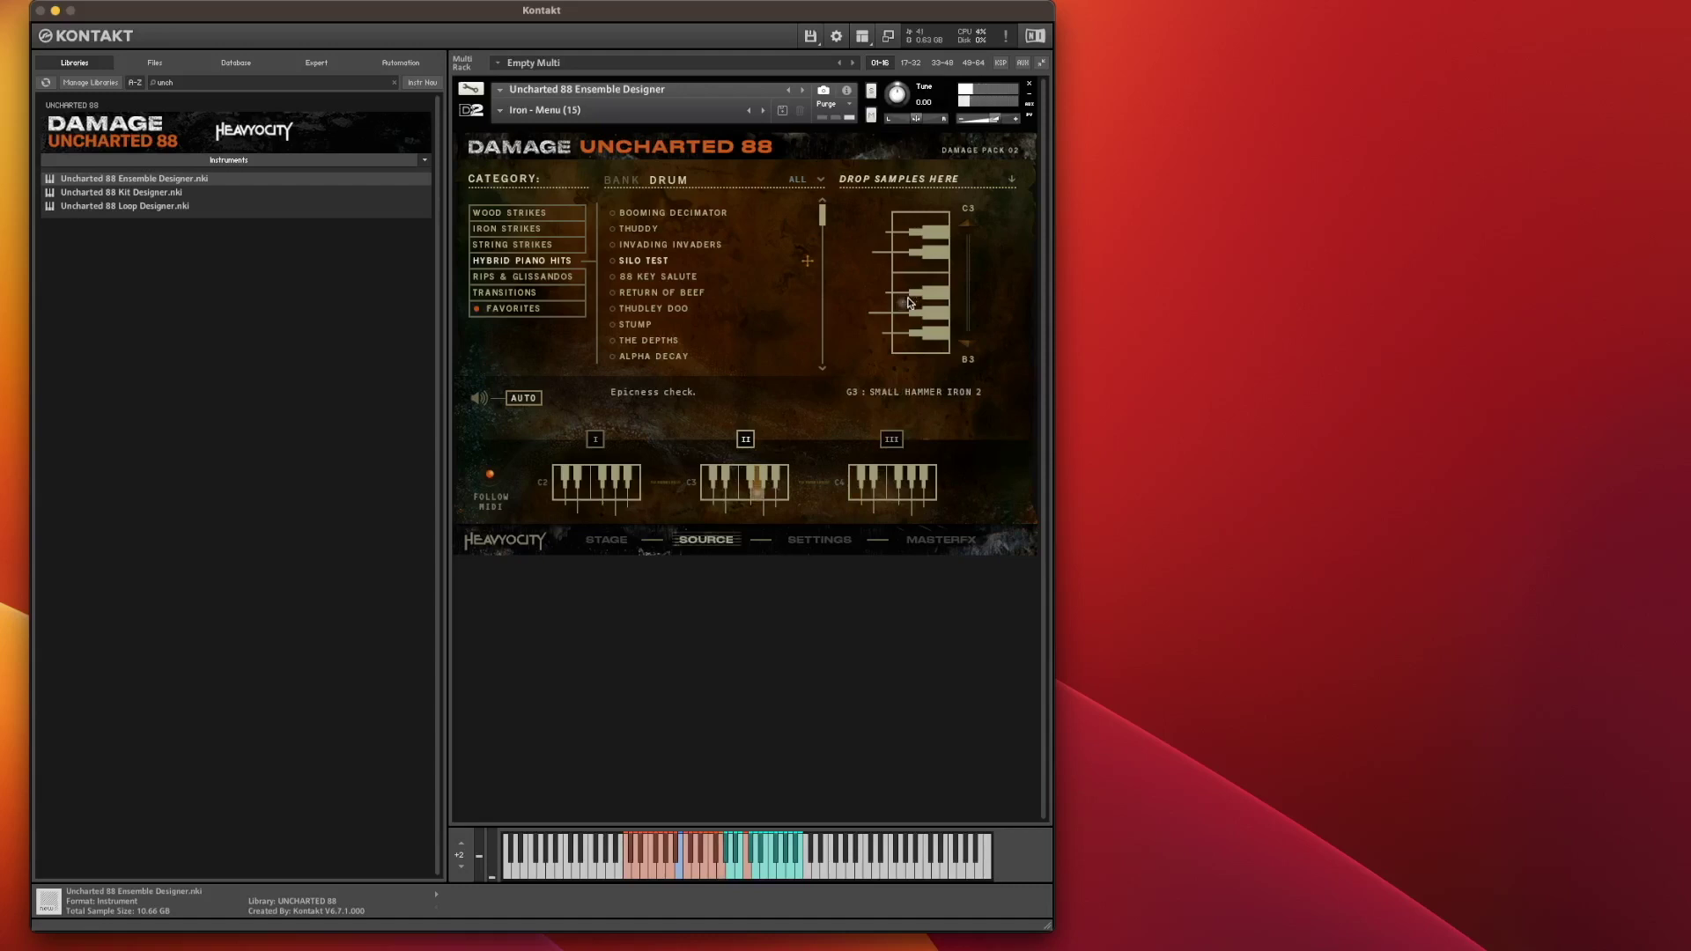
Step: Audition the G3, F#3 and G#3 keys repeatedly
left_click(906, 303)
left_click(905, 303)
left_click(905, 303)
left_click(906, 303)
left_click(905, 303)
left_click(943, 293)
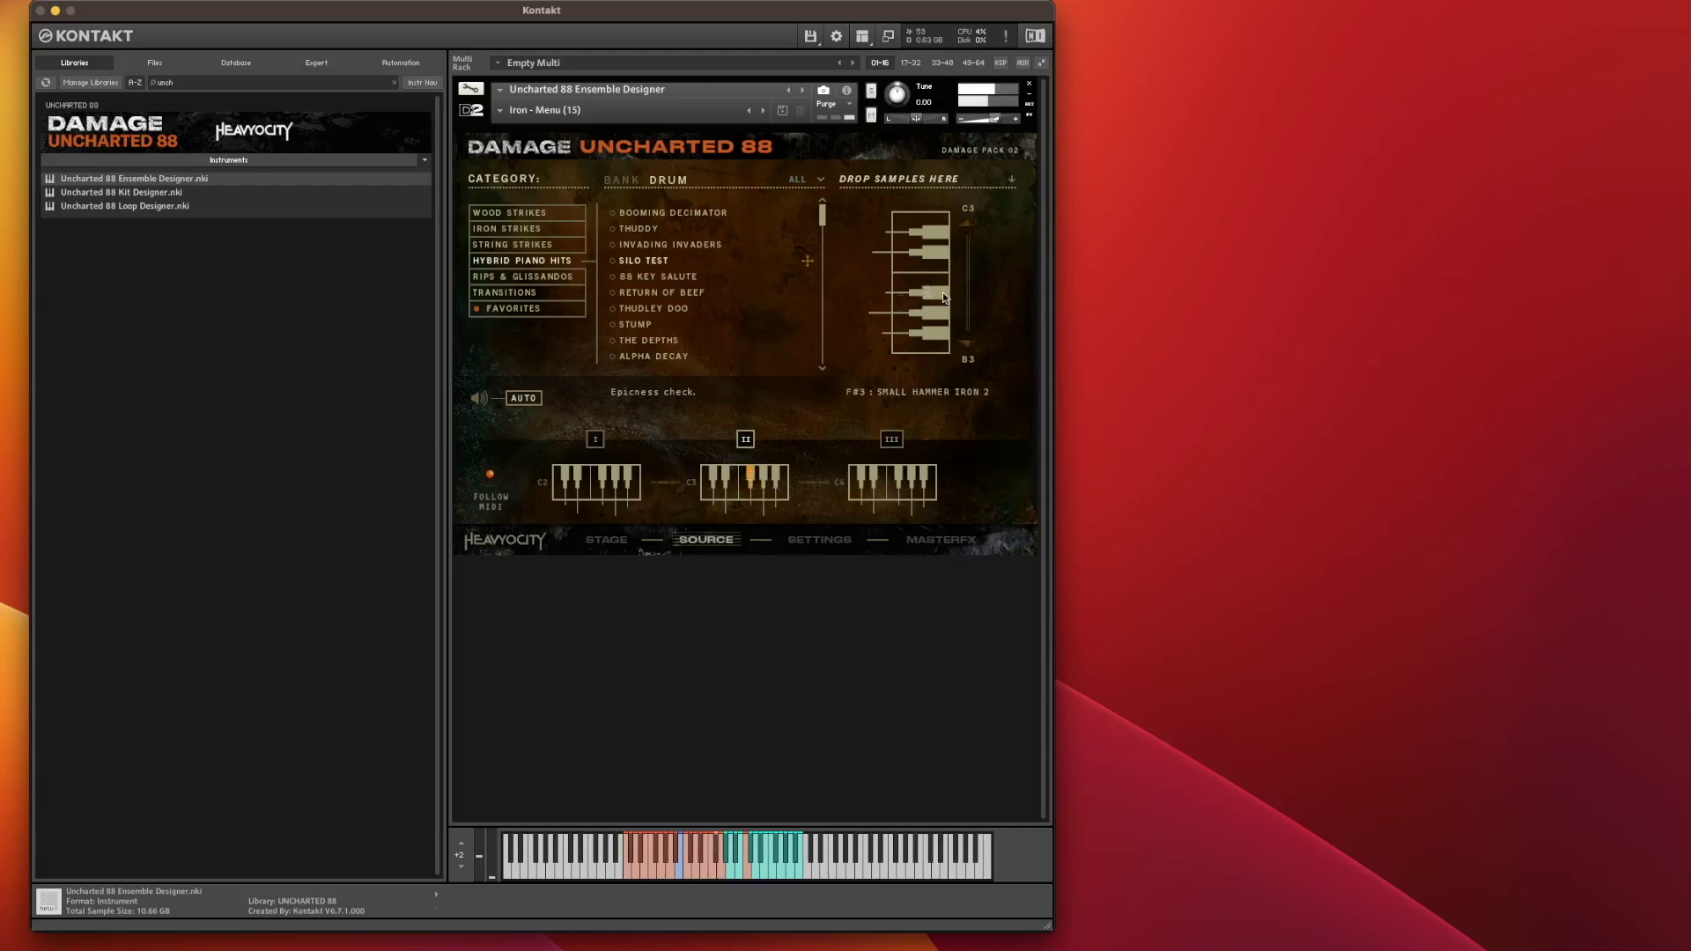
left_click(943, 293)
left_click(943, 293)
left_click(942, 293)
Step: On the Settings page, try the Repeat and Roll performance modes, ending on Cresc
left_click(815, 540)
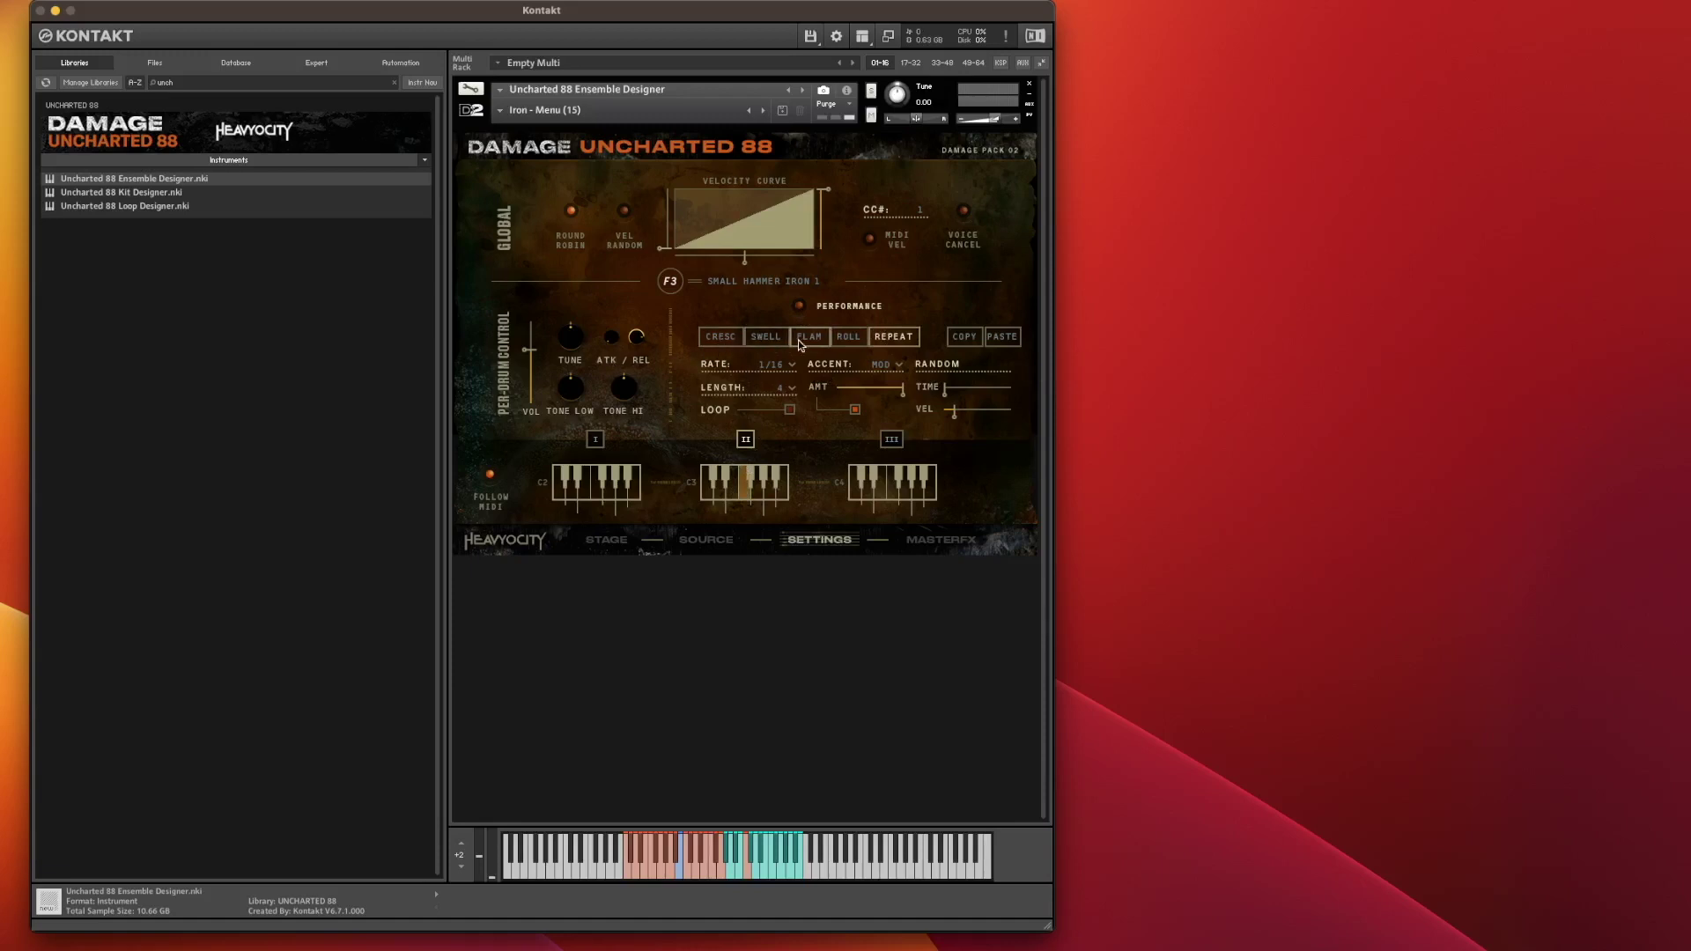
left_click(885, 343)
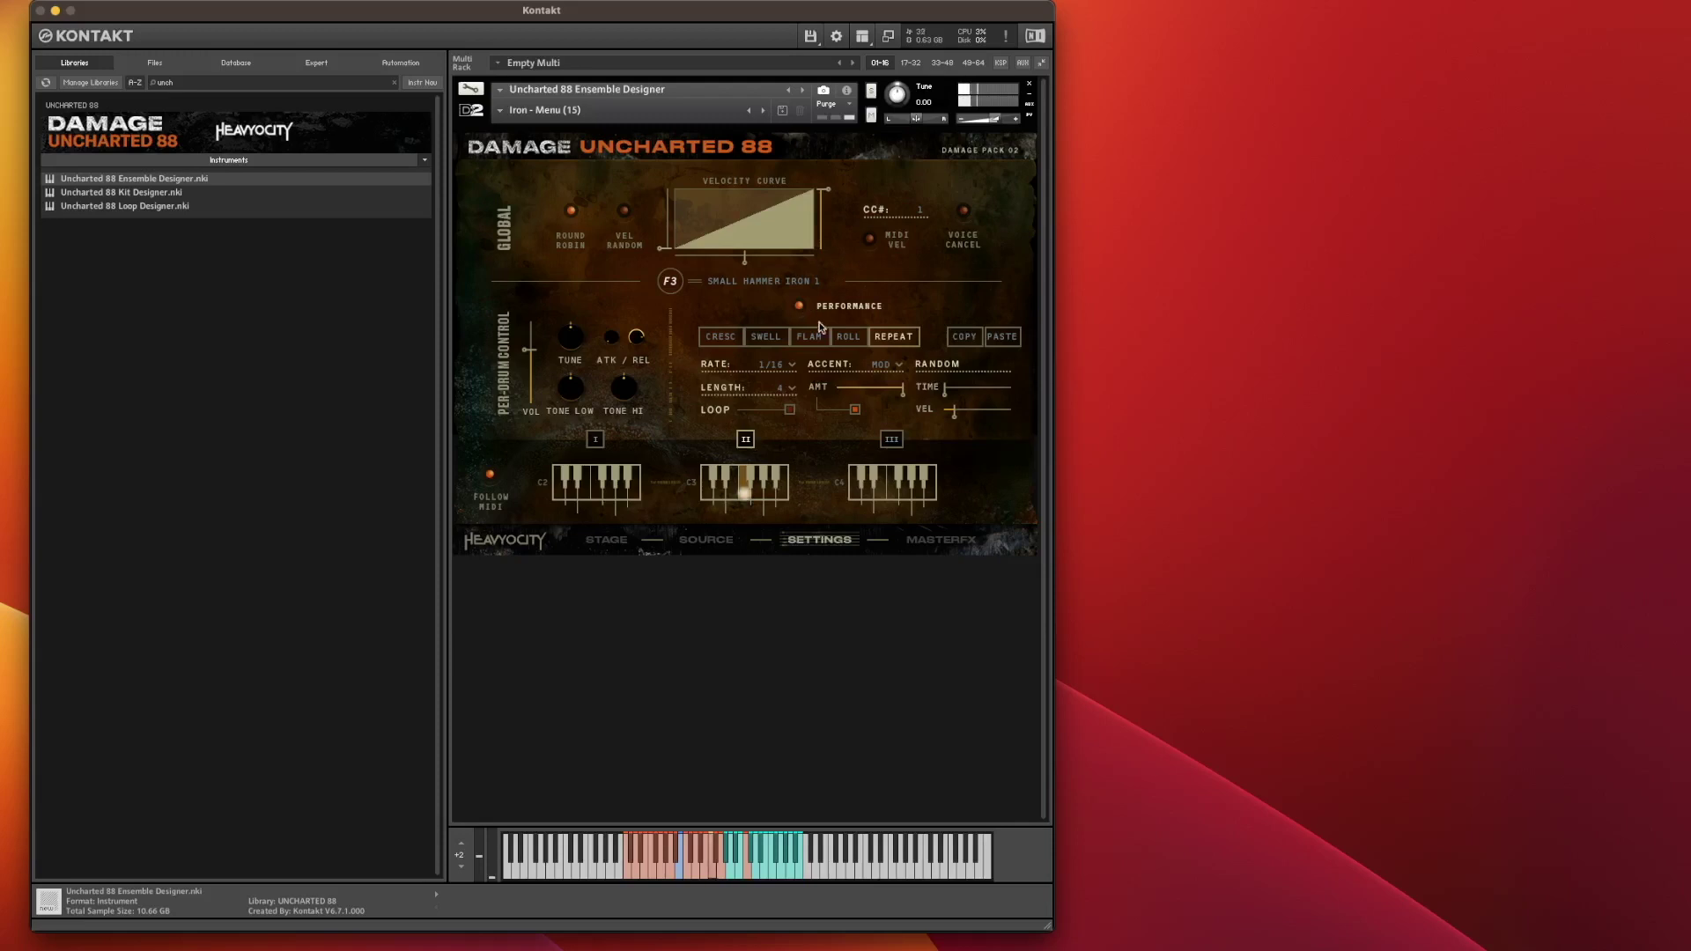
left_click(848, 340)
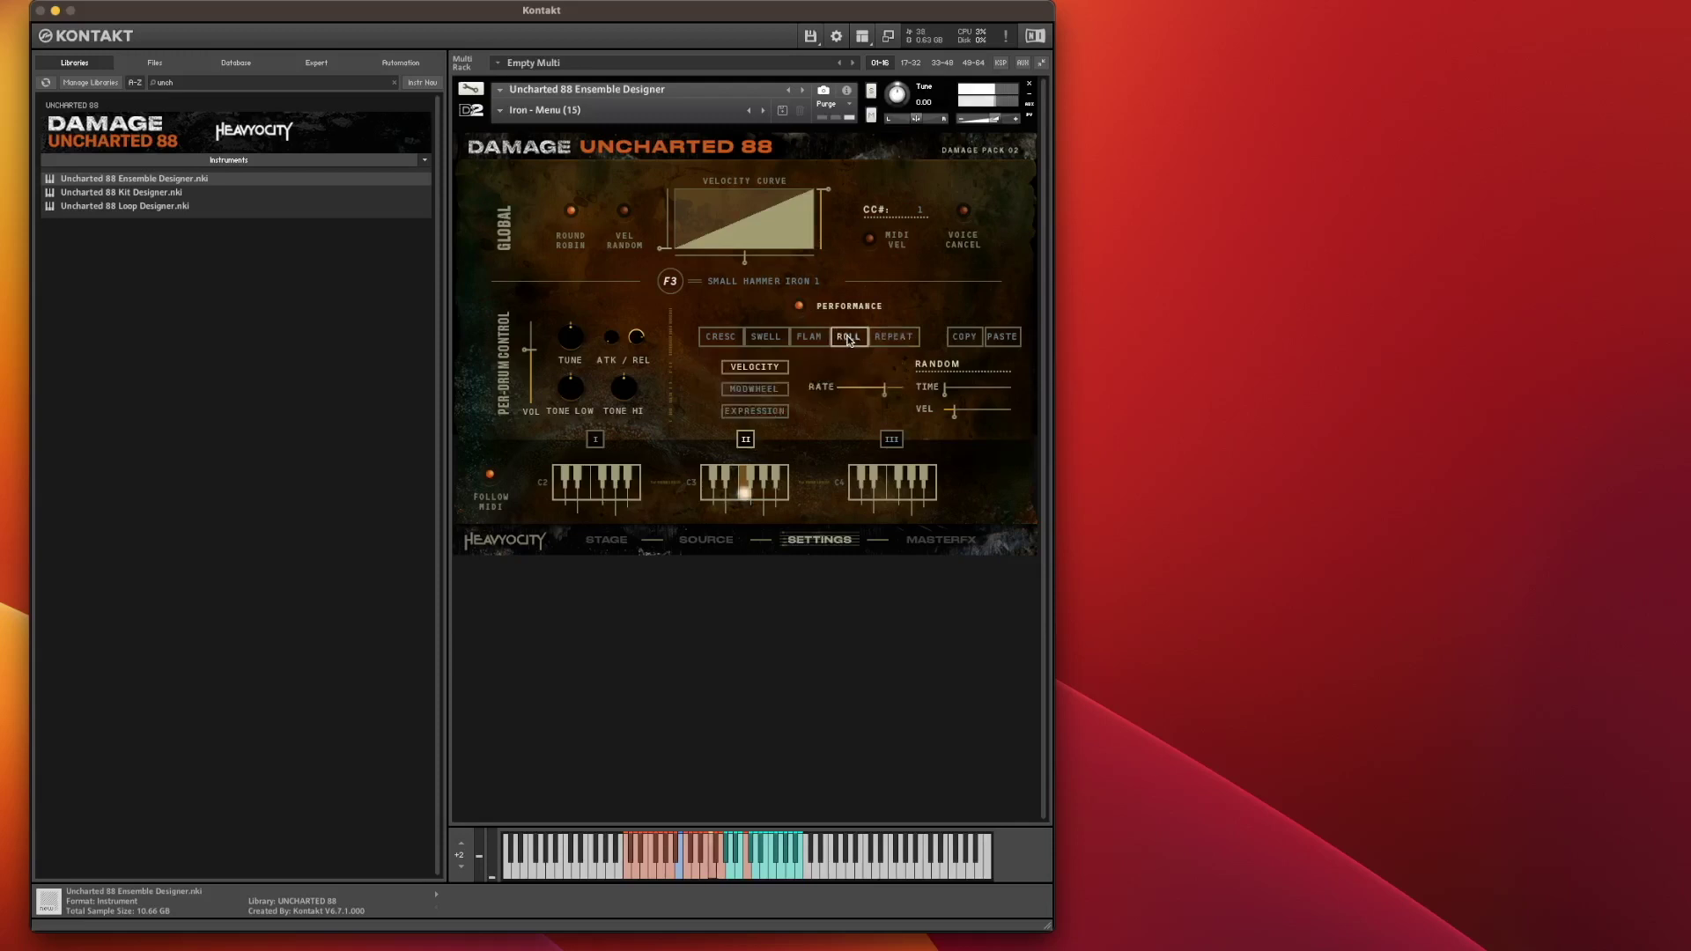
left_click(719, 340)
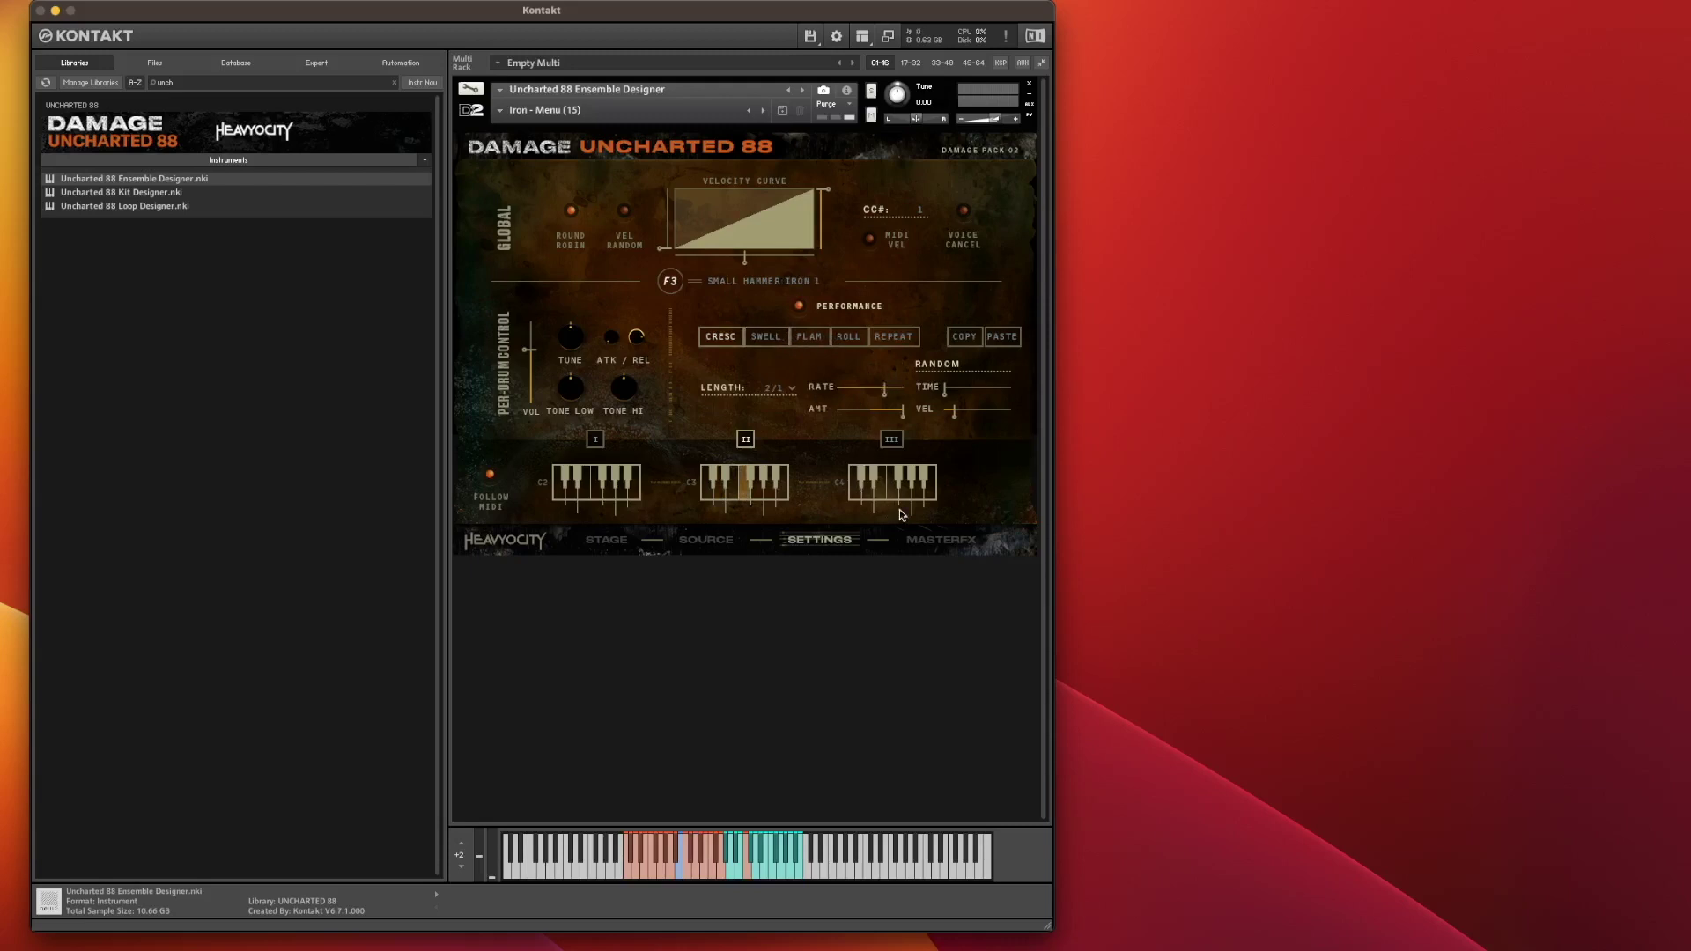
left_click(932, 541)
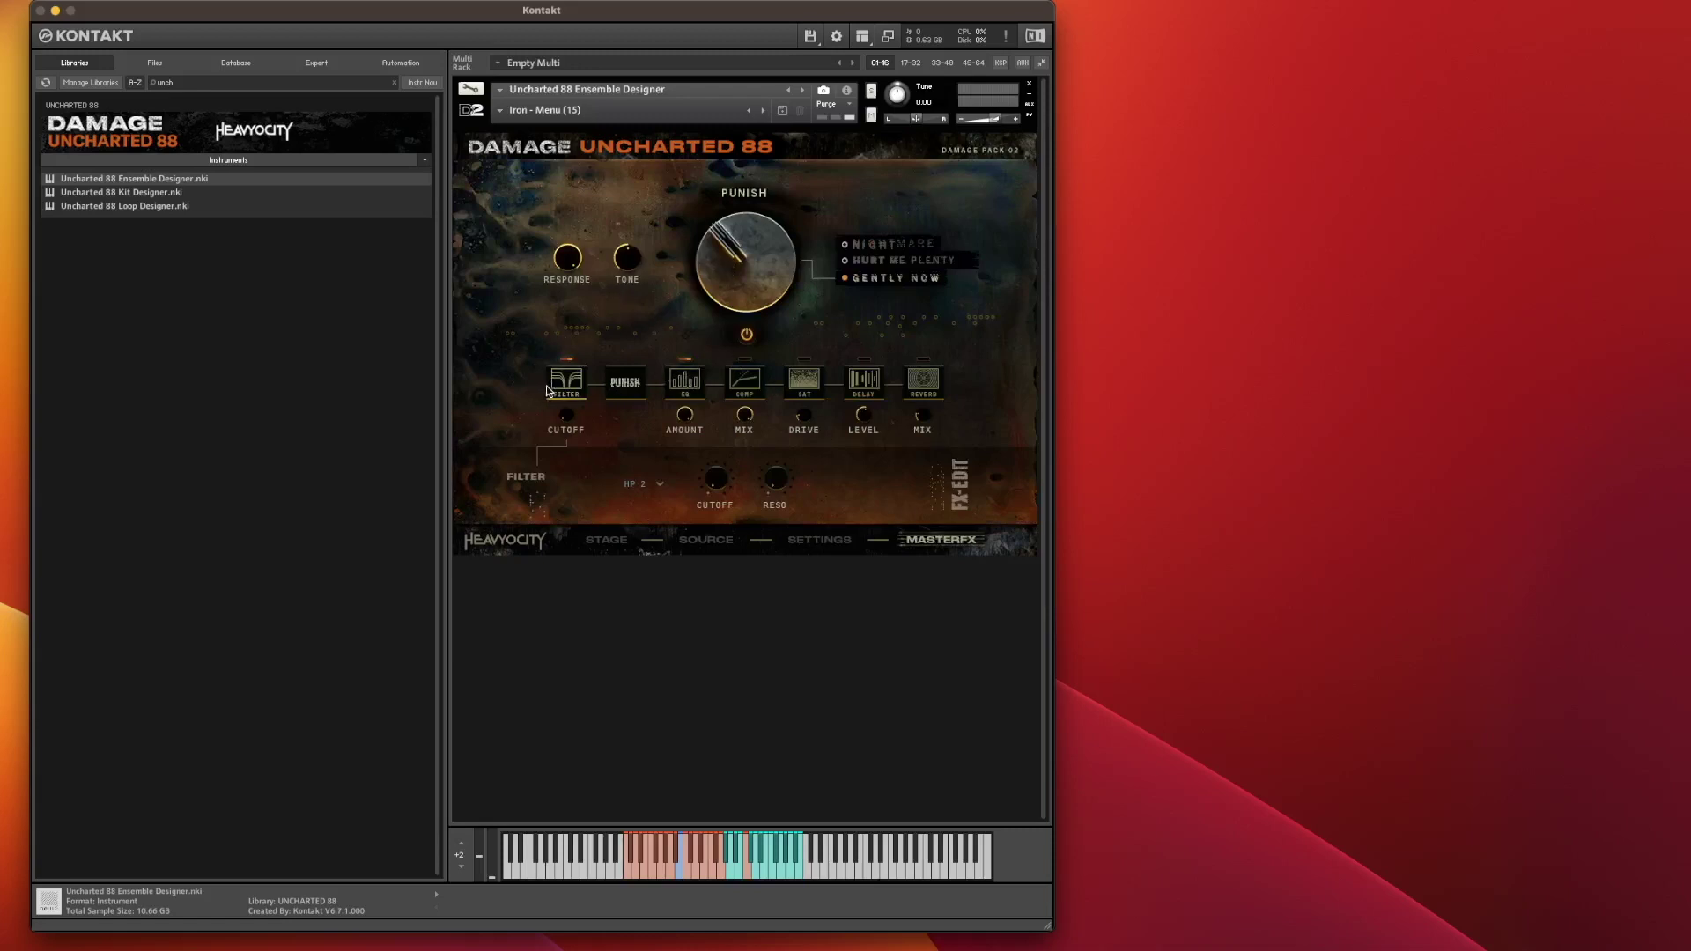
Step: Move Punish after the compressor in the Master FX chain and inspect EQ, compressor, saturation, delay and reverb settings
mouse_move(626, 383)
left_mouse_down()
mouse_move(846, 381)
mouse_move(596, 382)
mouse_move(652, 383)
left_mouse_up()
left_click(685, 386)
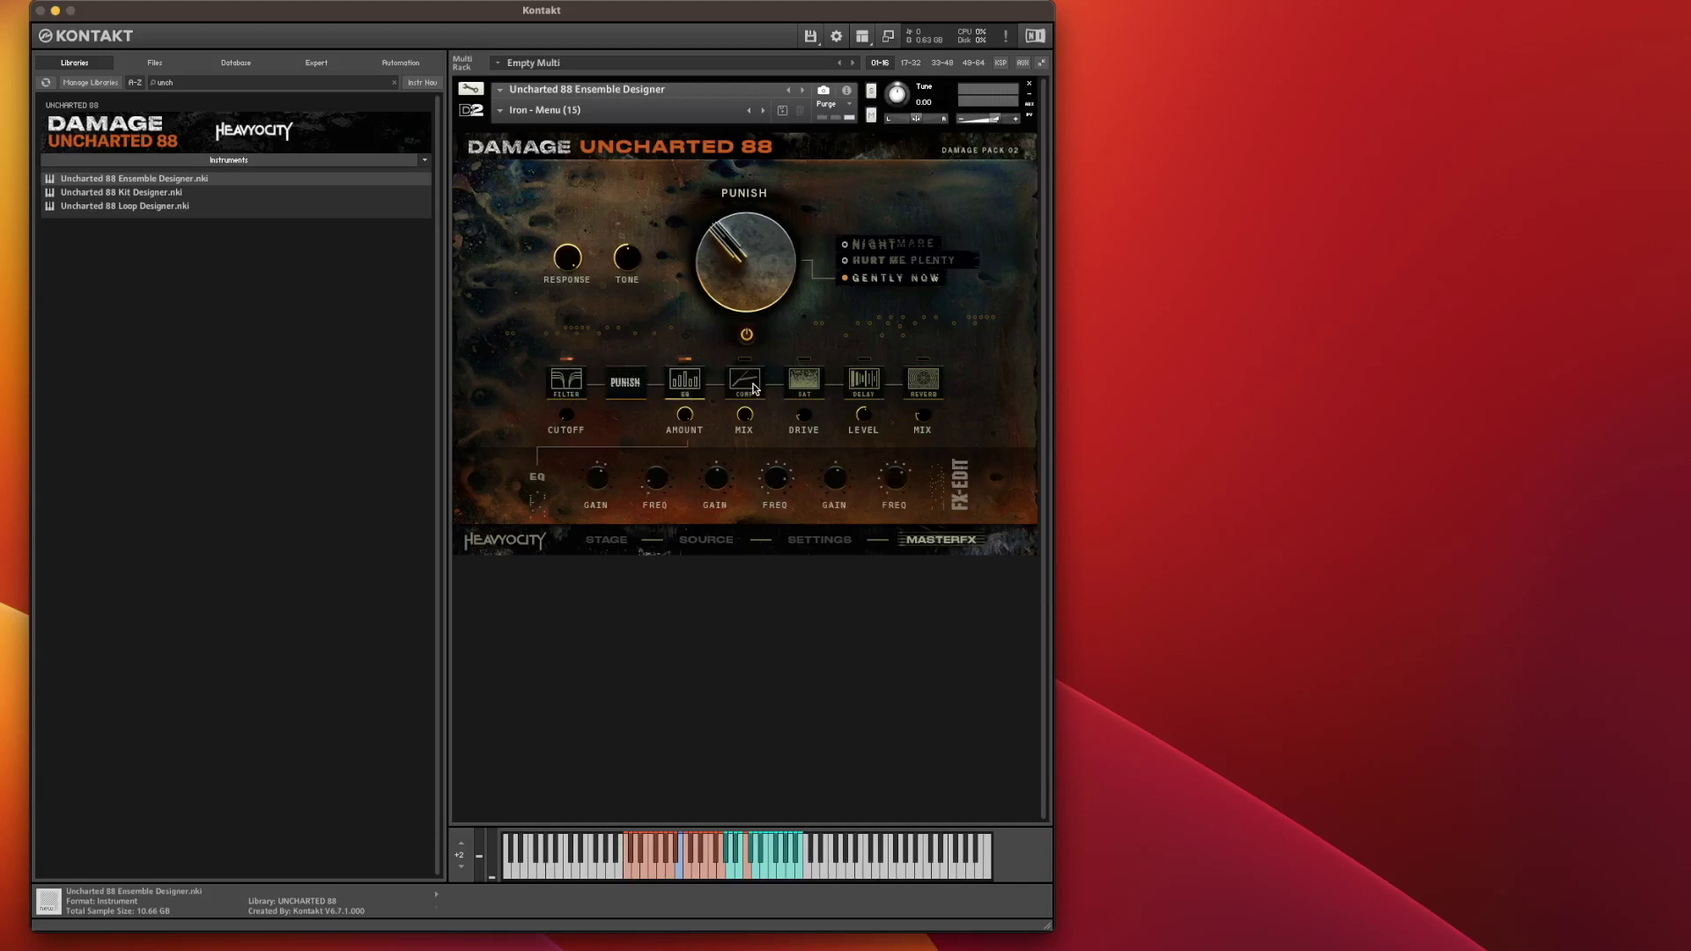
left_click(754, 389)
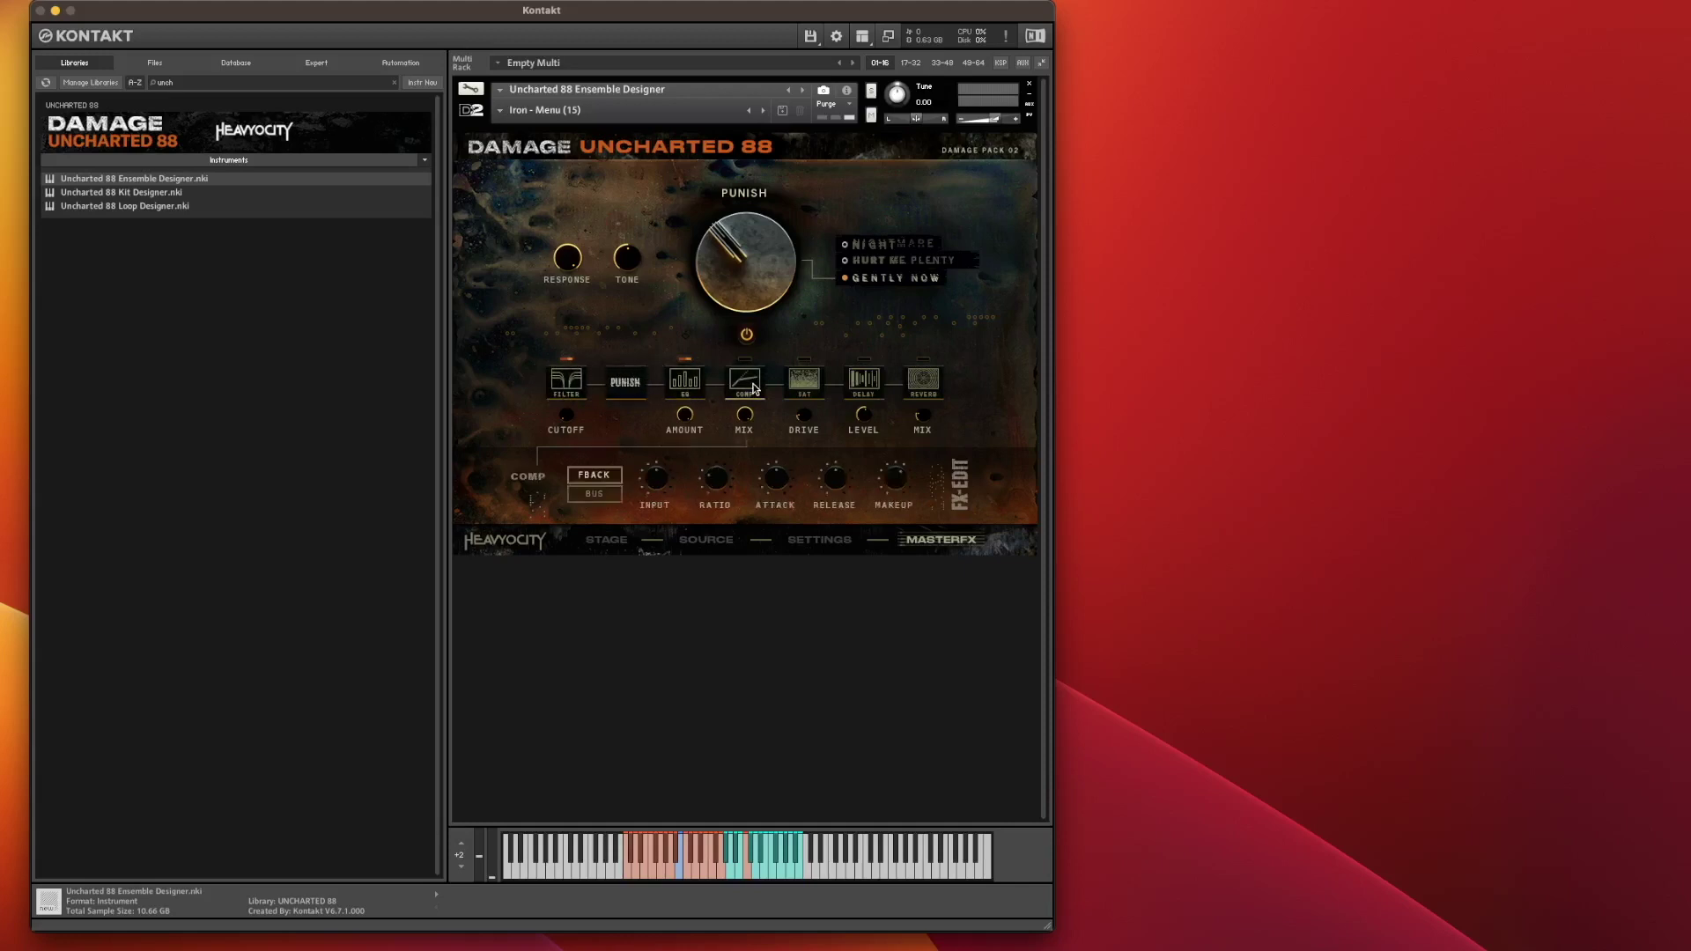
left_click(807, 378)
left_click(861, 384)
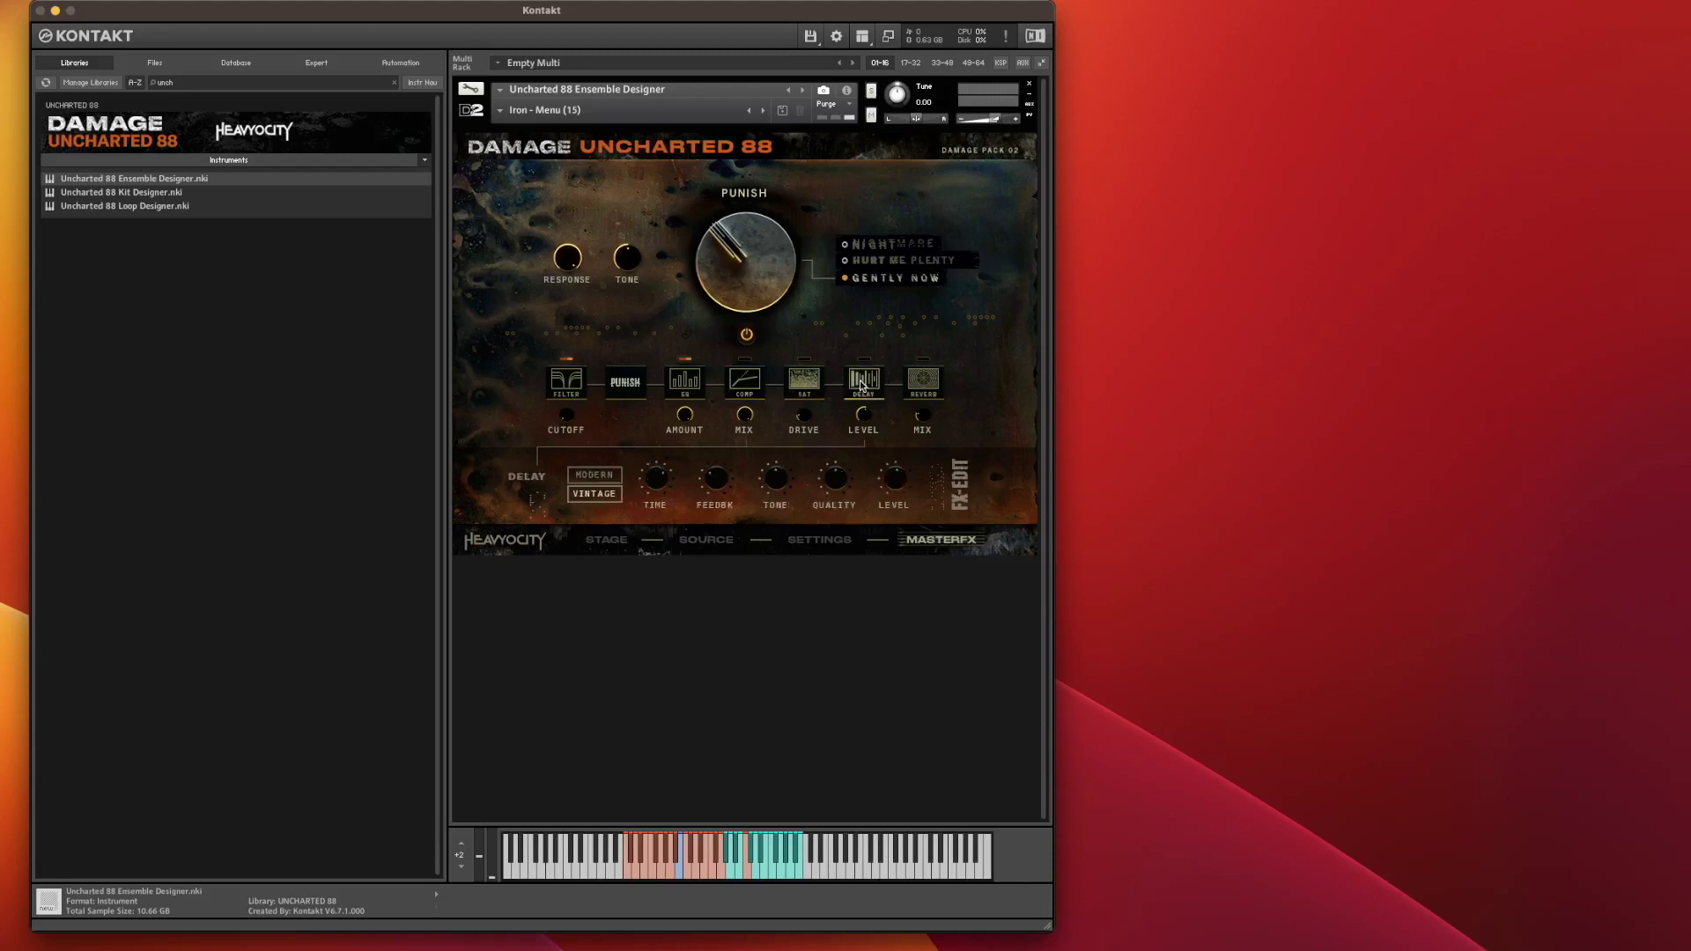
left_click(923, 384)
left_click(870, 380)
Step: Reduce the Punish amount from 35 to 27
mouse_move(740, 260)
left_click_drag(740, 260, 772, 88)
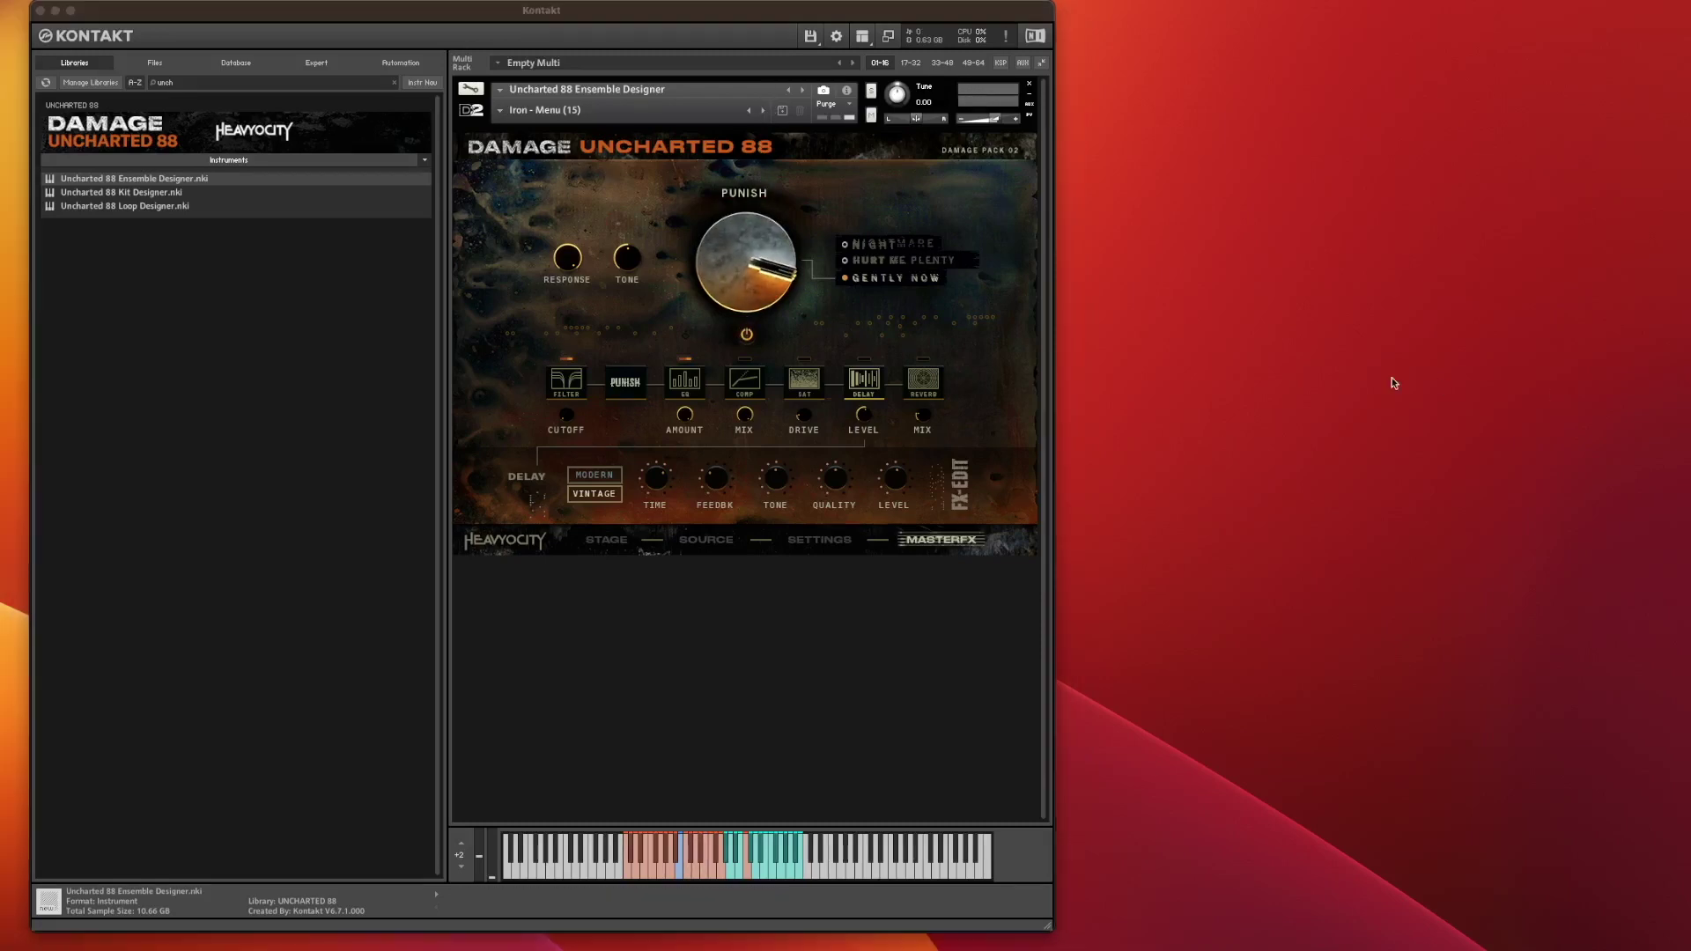
left_click(847, 264)
Step: Set Punish to Hurt Me Plenty at 100, then Nightmare at 43, and make the amount learn a MIDI CC
left_click(846, 262)
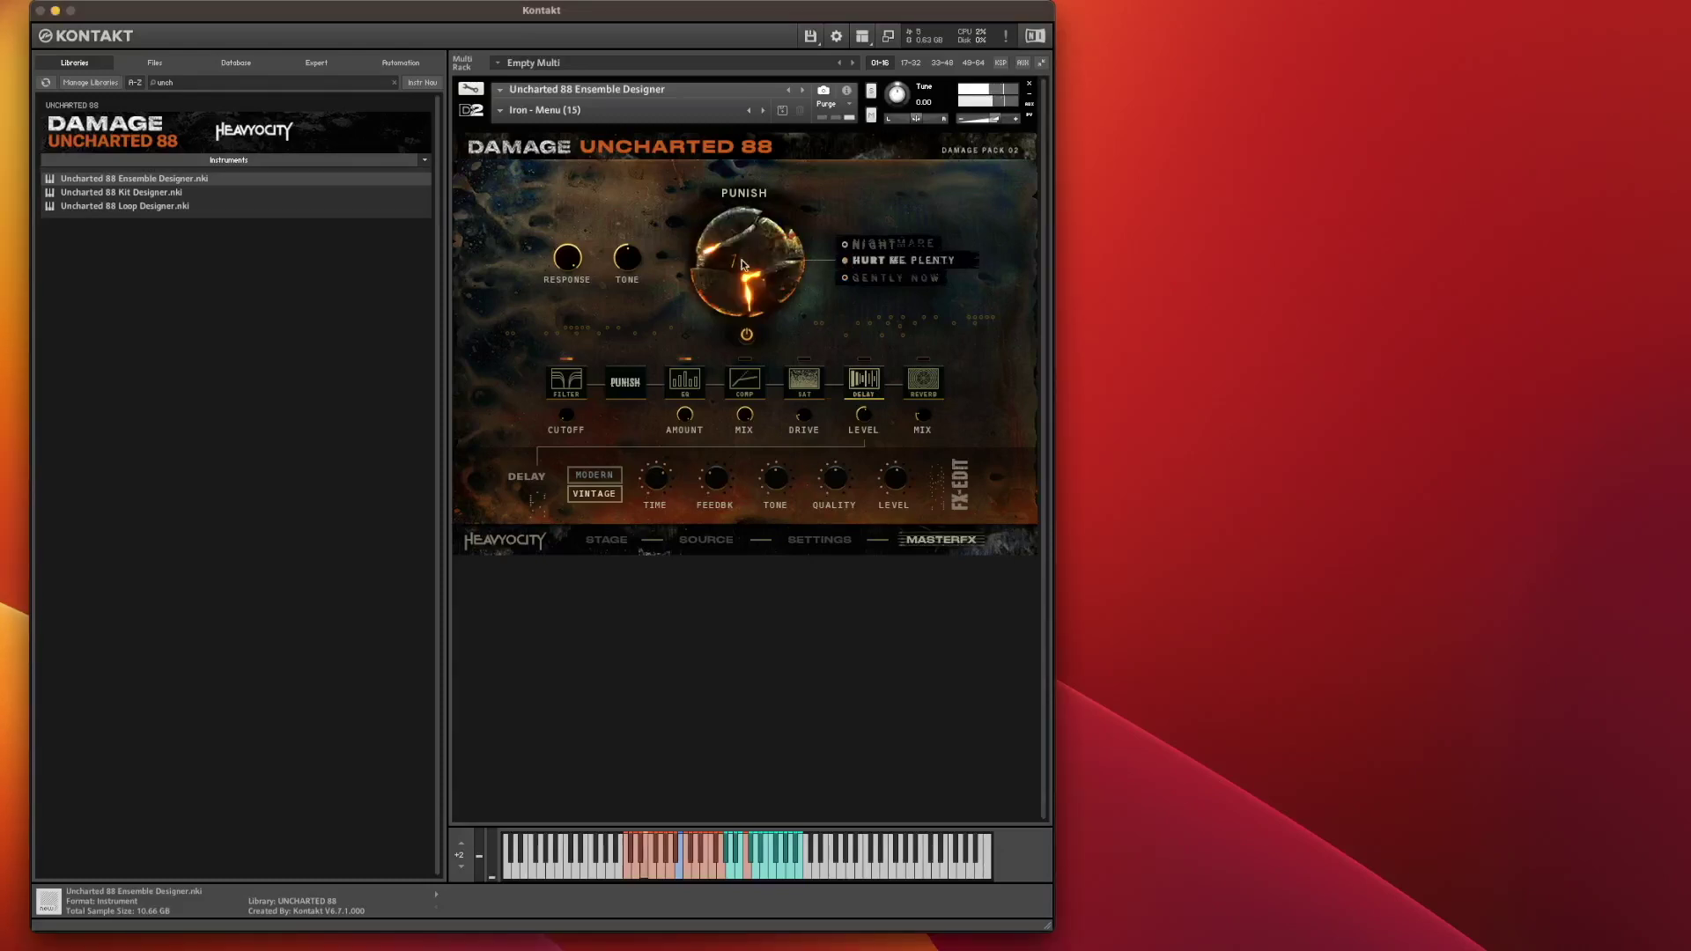
left_click_drag(742, 264, 747, 236)
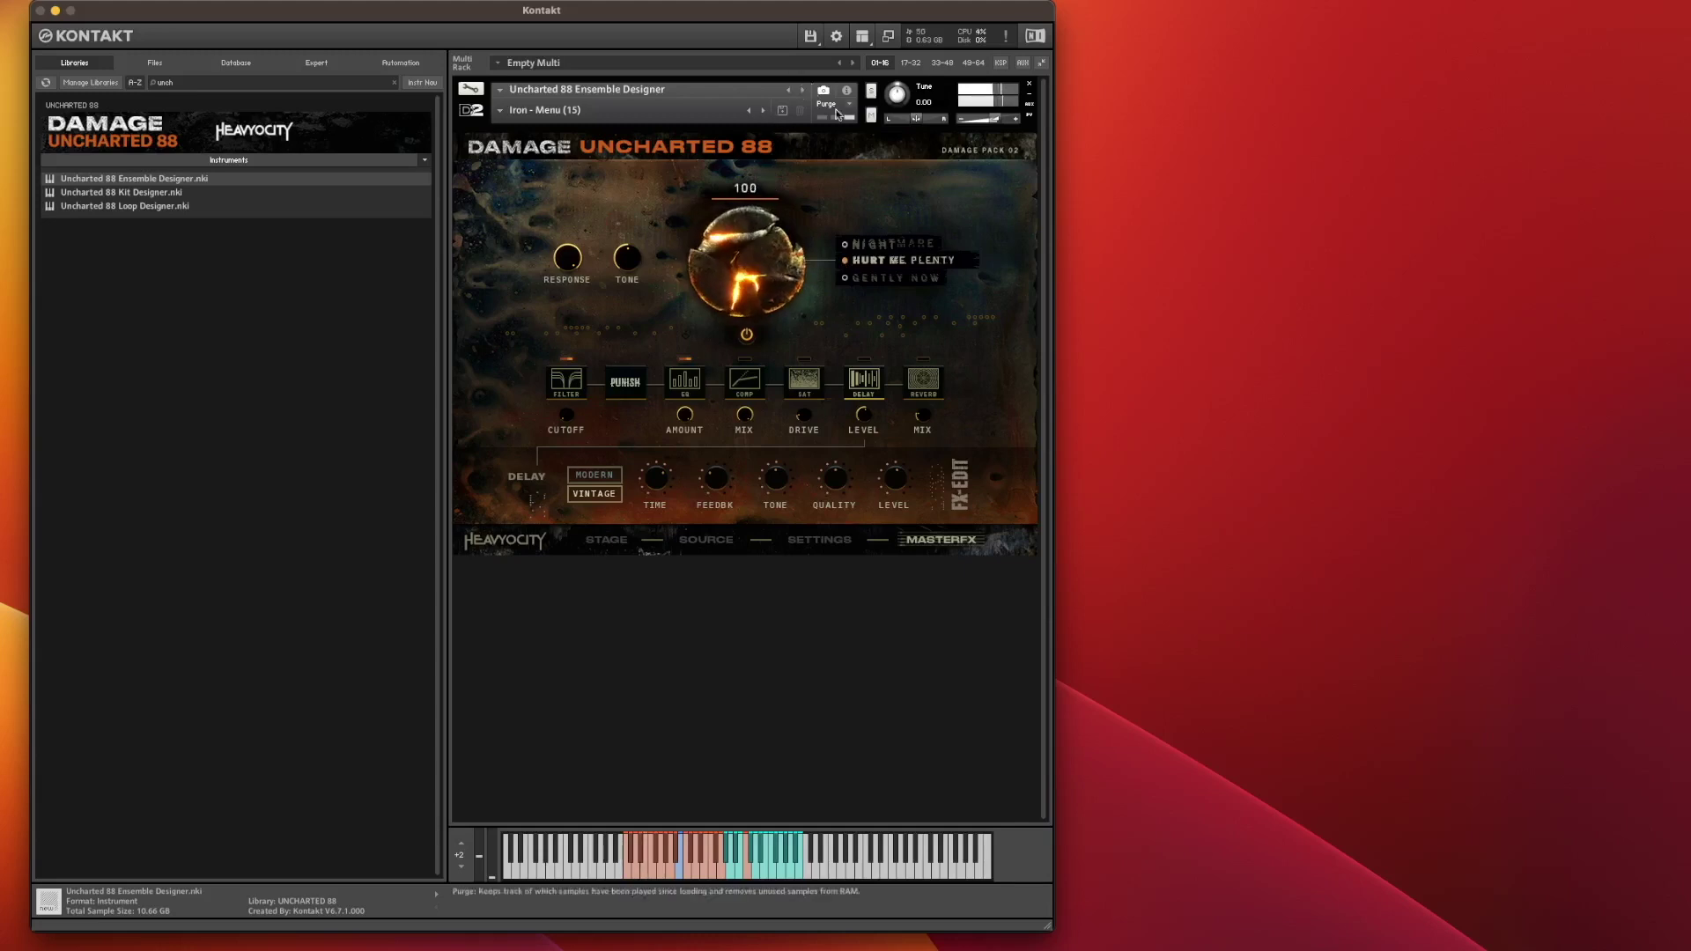
left_click(844, 247)
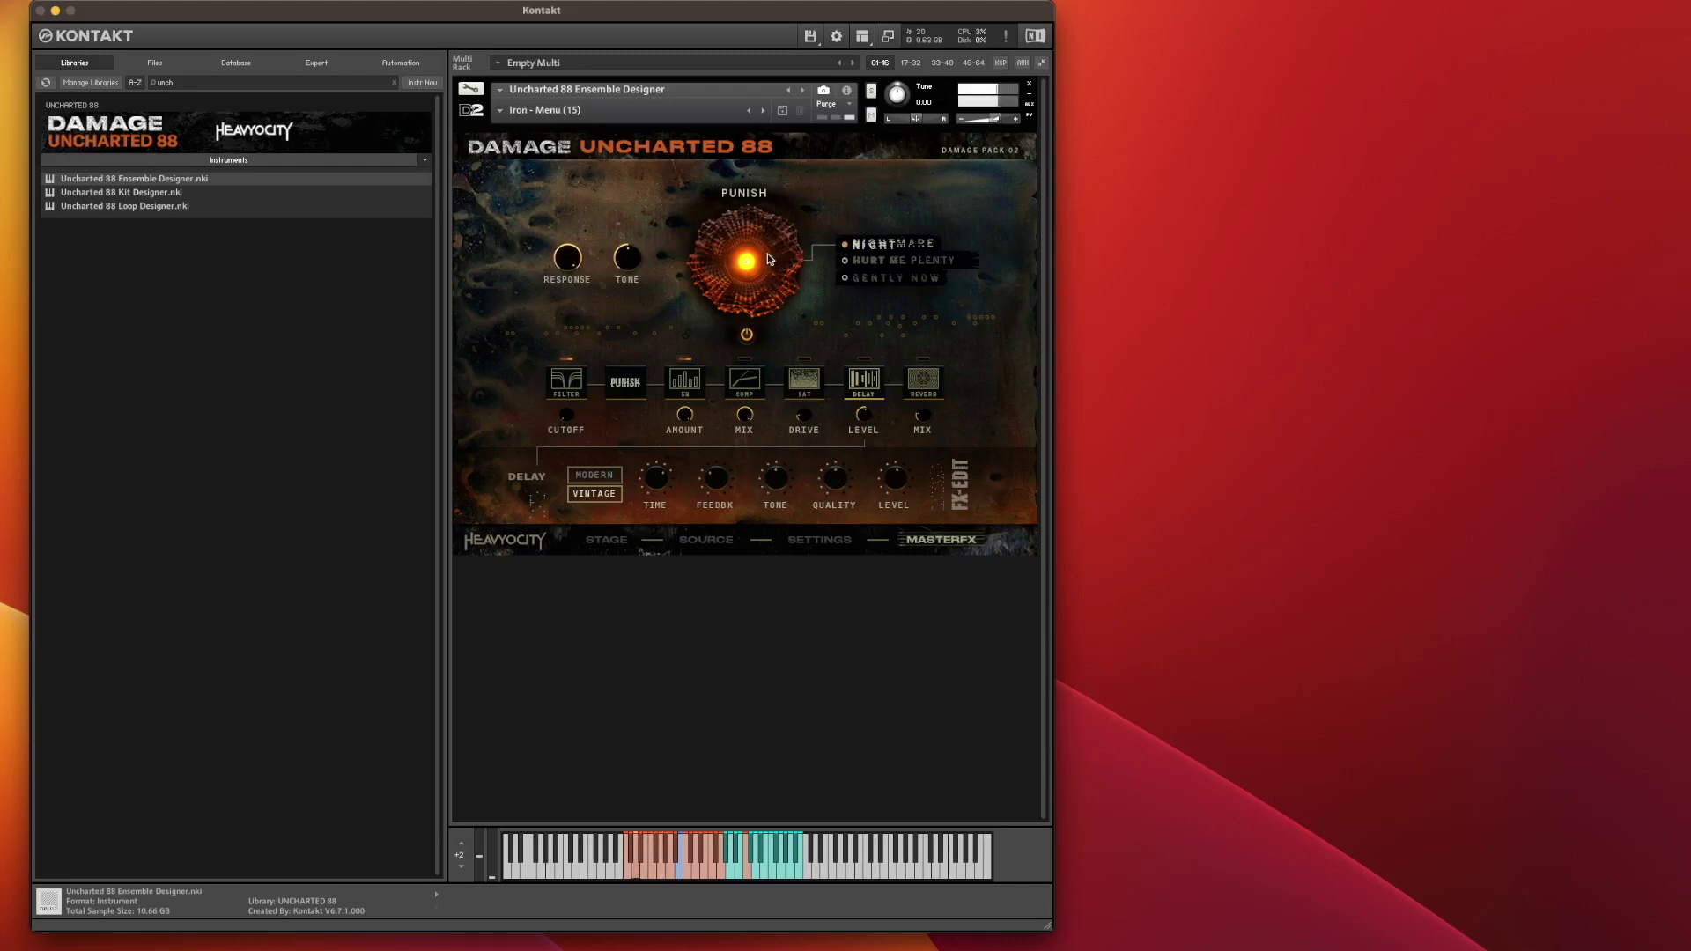
left_click_drag(766, 257, 710, 622)
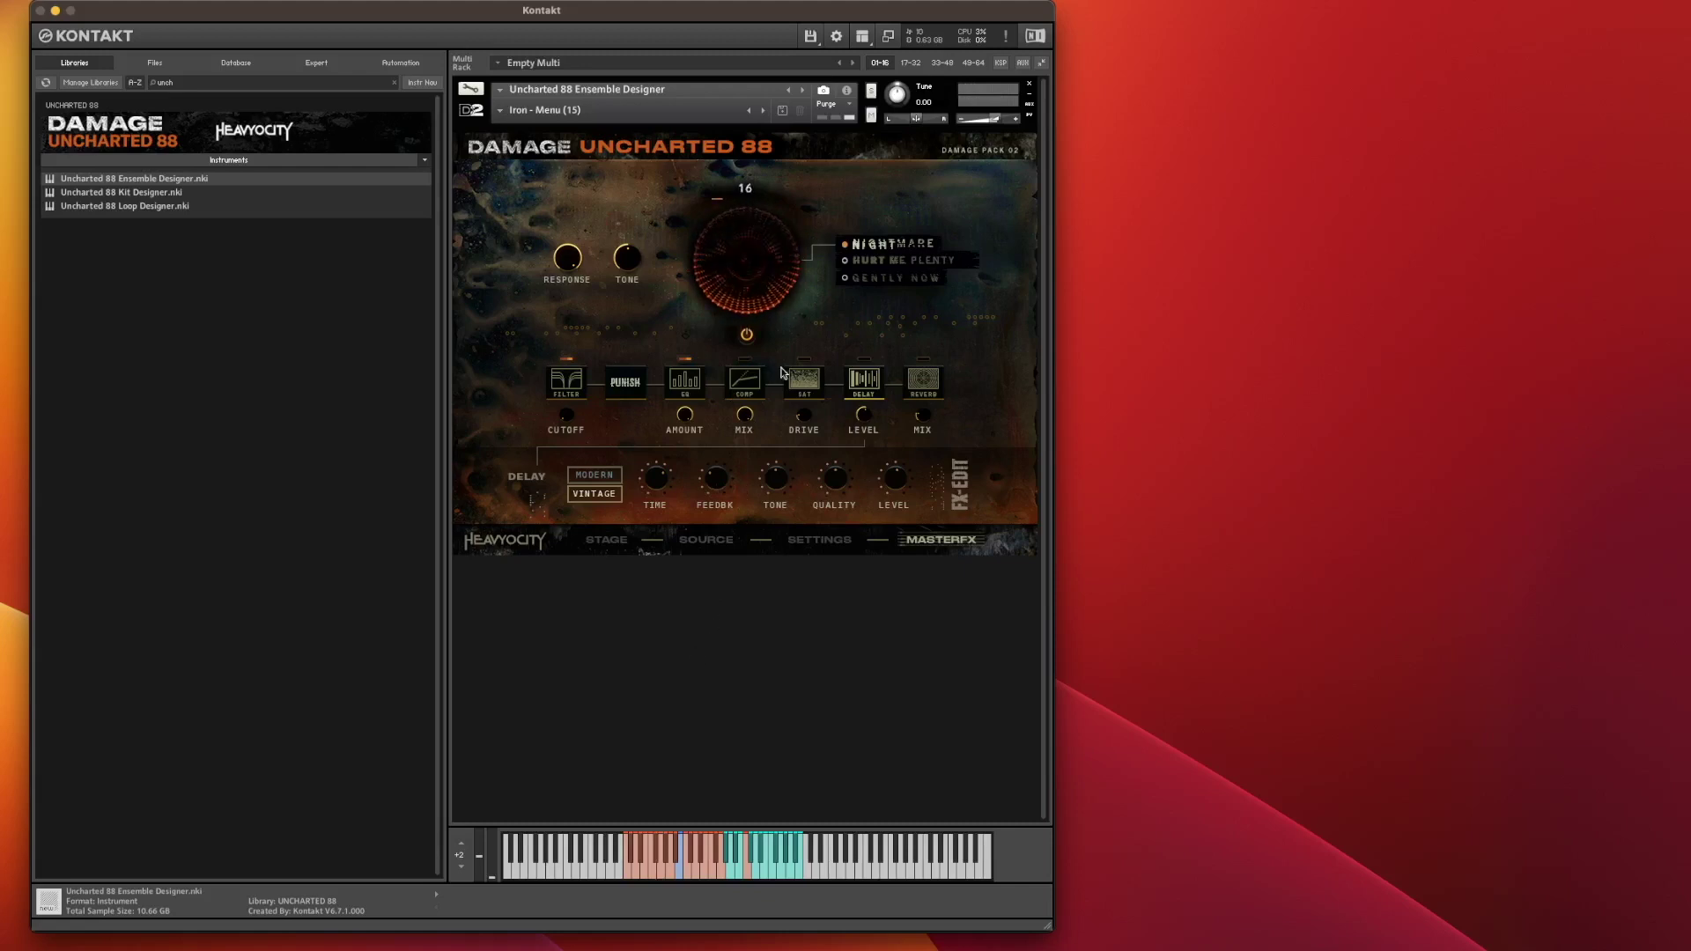
right_click(754, 268)
left_click(798, 278)
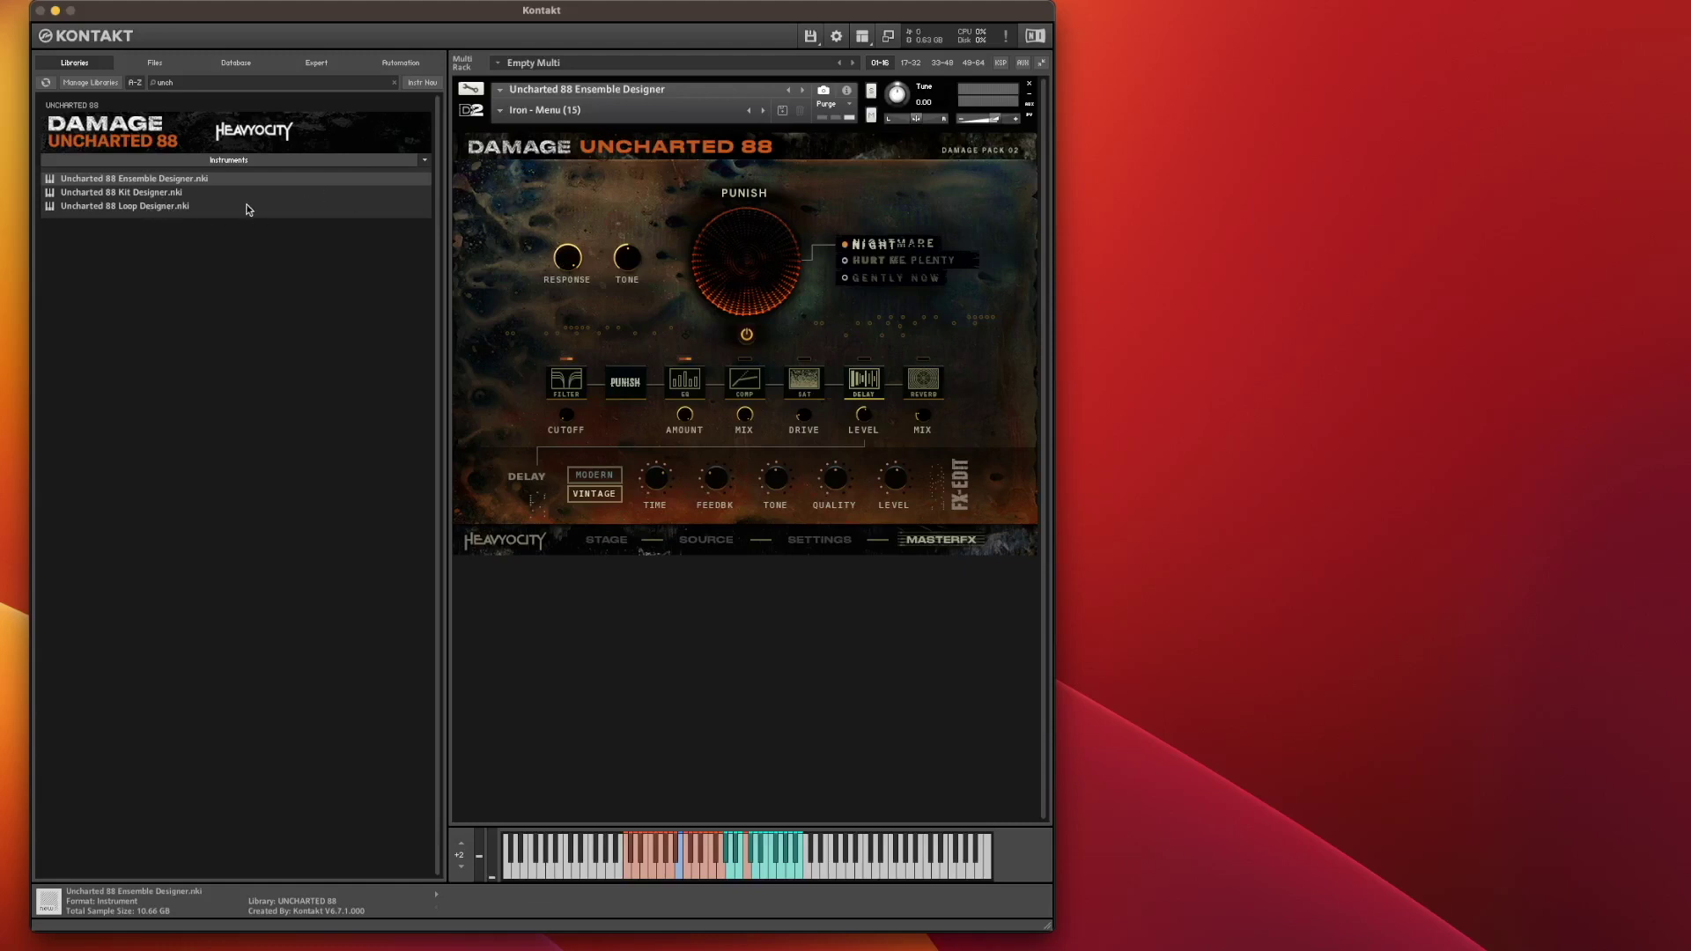
Step: Replace the loaded instrument with Kit Designer.nki from the library
left_click(89, 193)
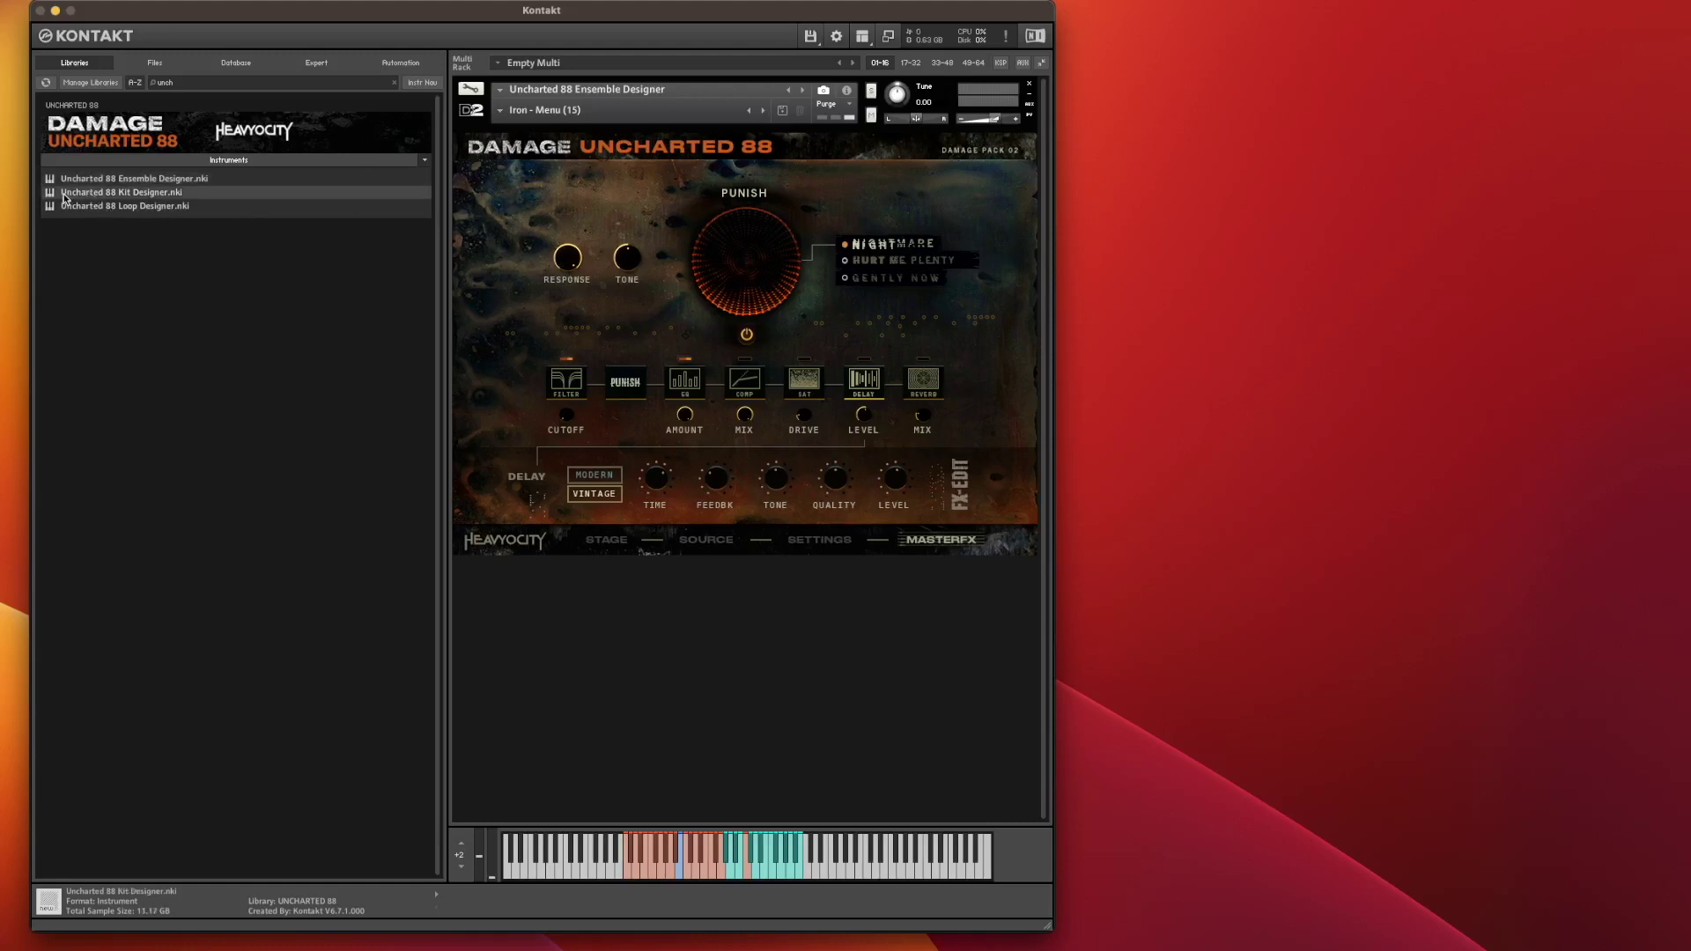
left_click_drag(71, 196, 503, 220)
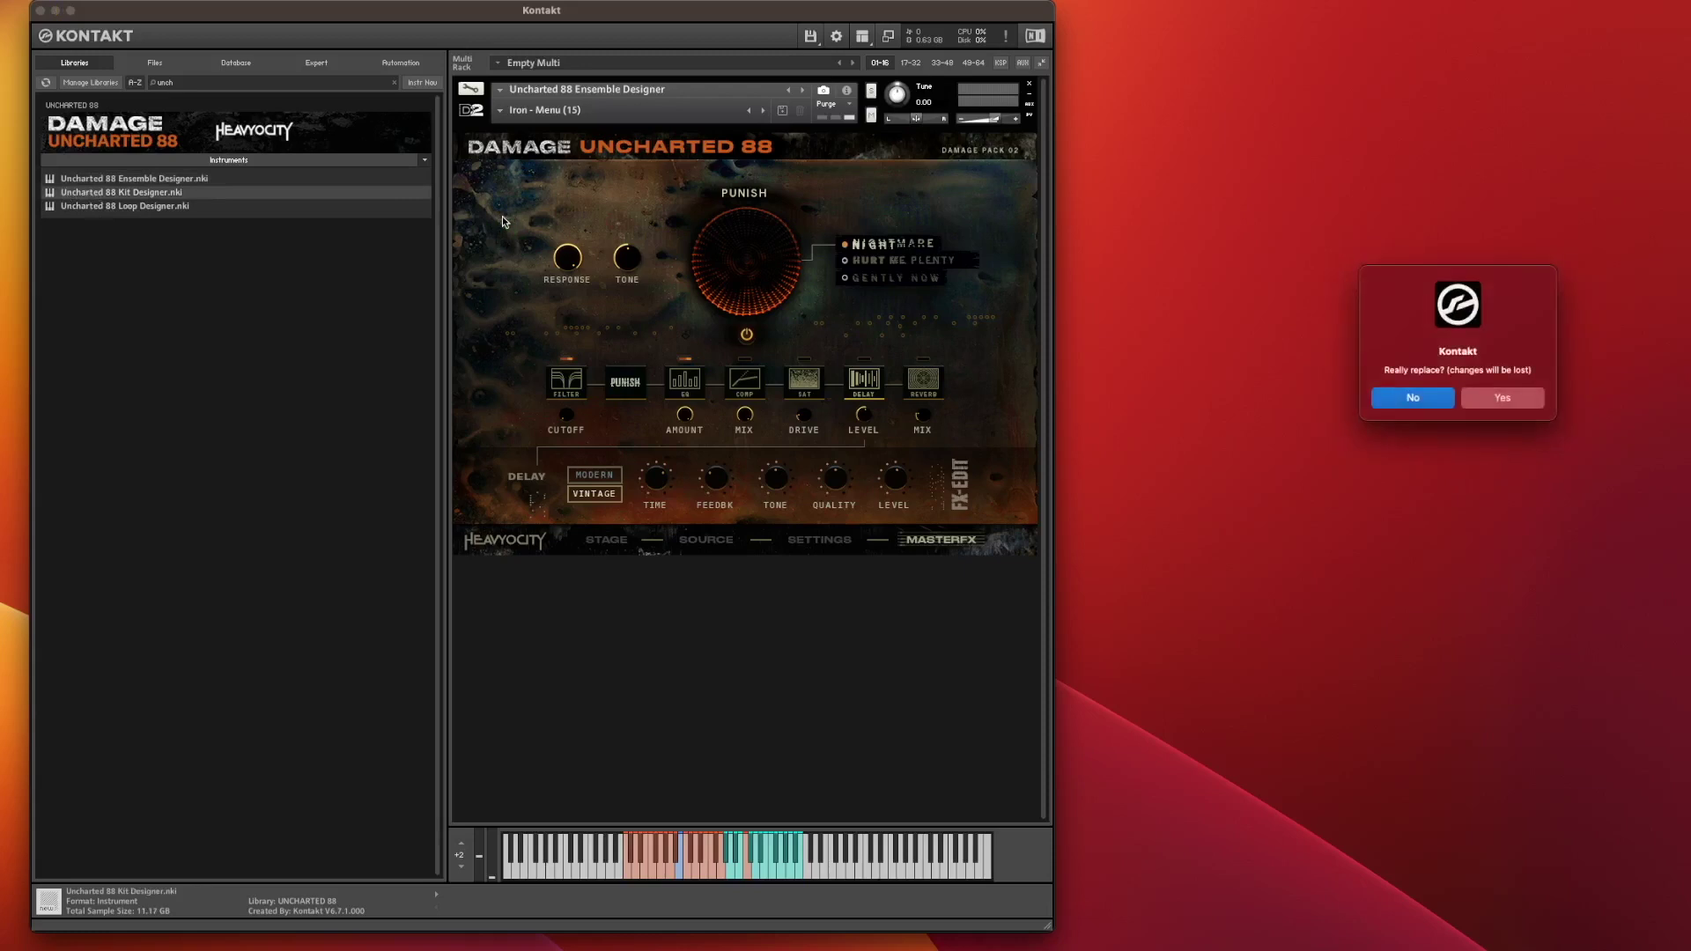
left_click(1515, 404)
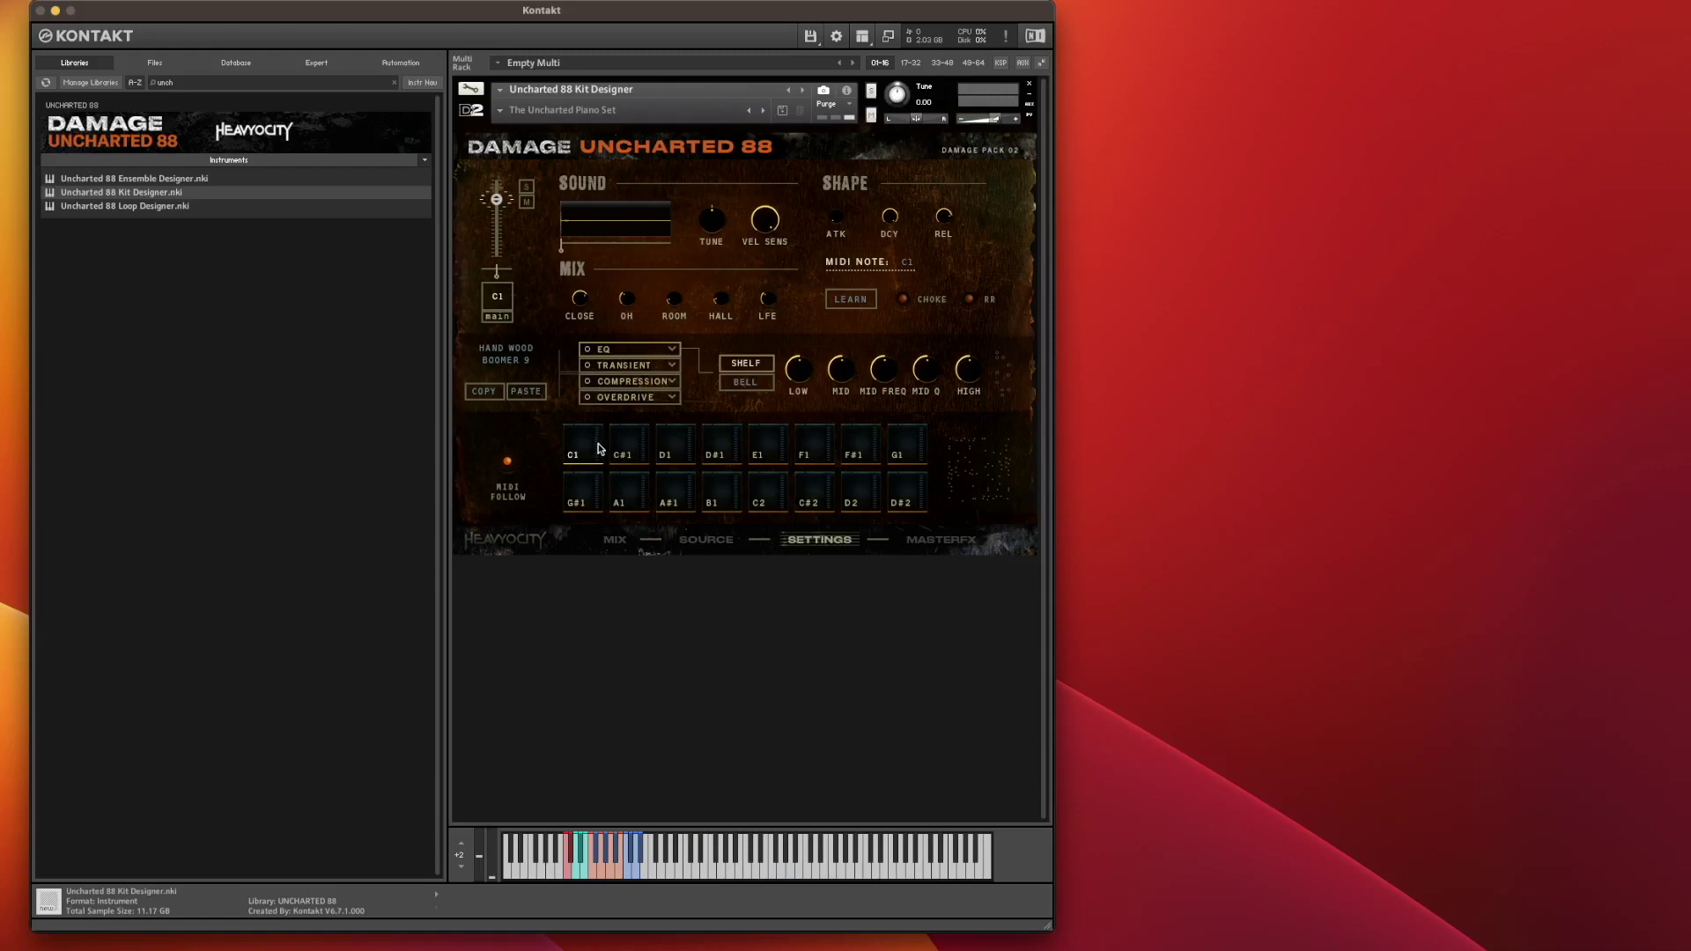
Step: Load The Survivalist snapshot in Kit Designer
left_click(516, 111)
left_click(528, 110)
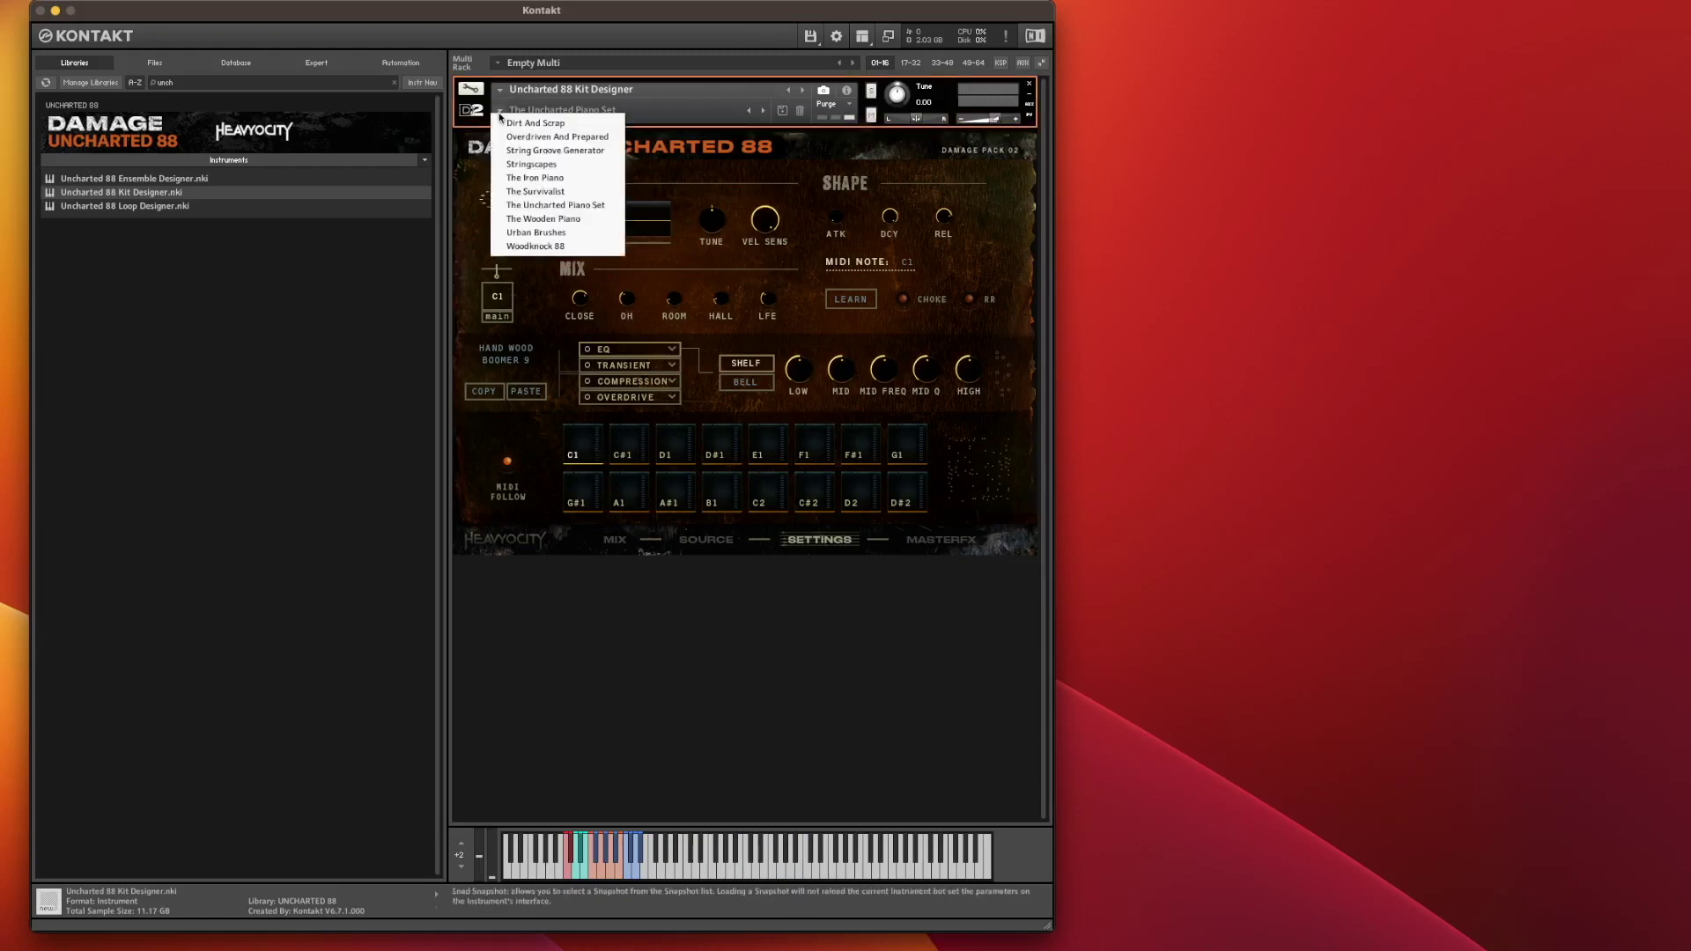
left_click(564, 192)
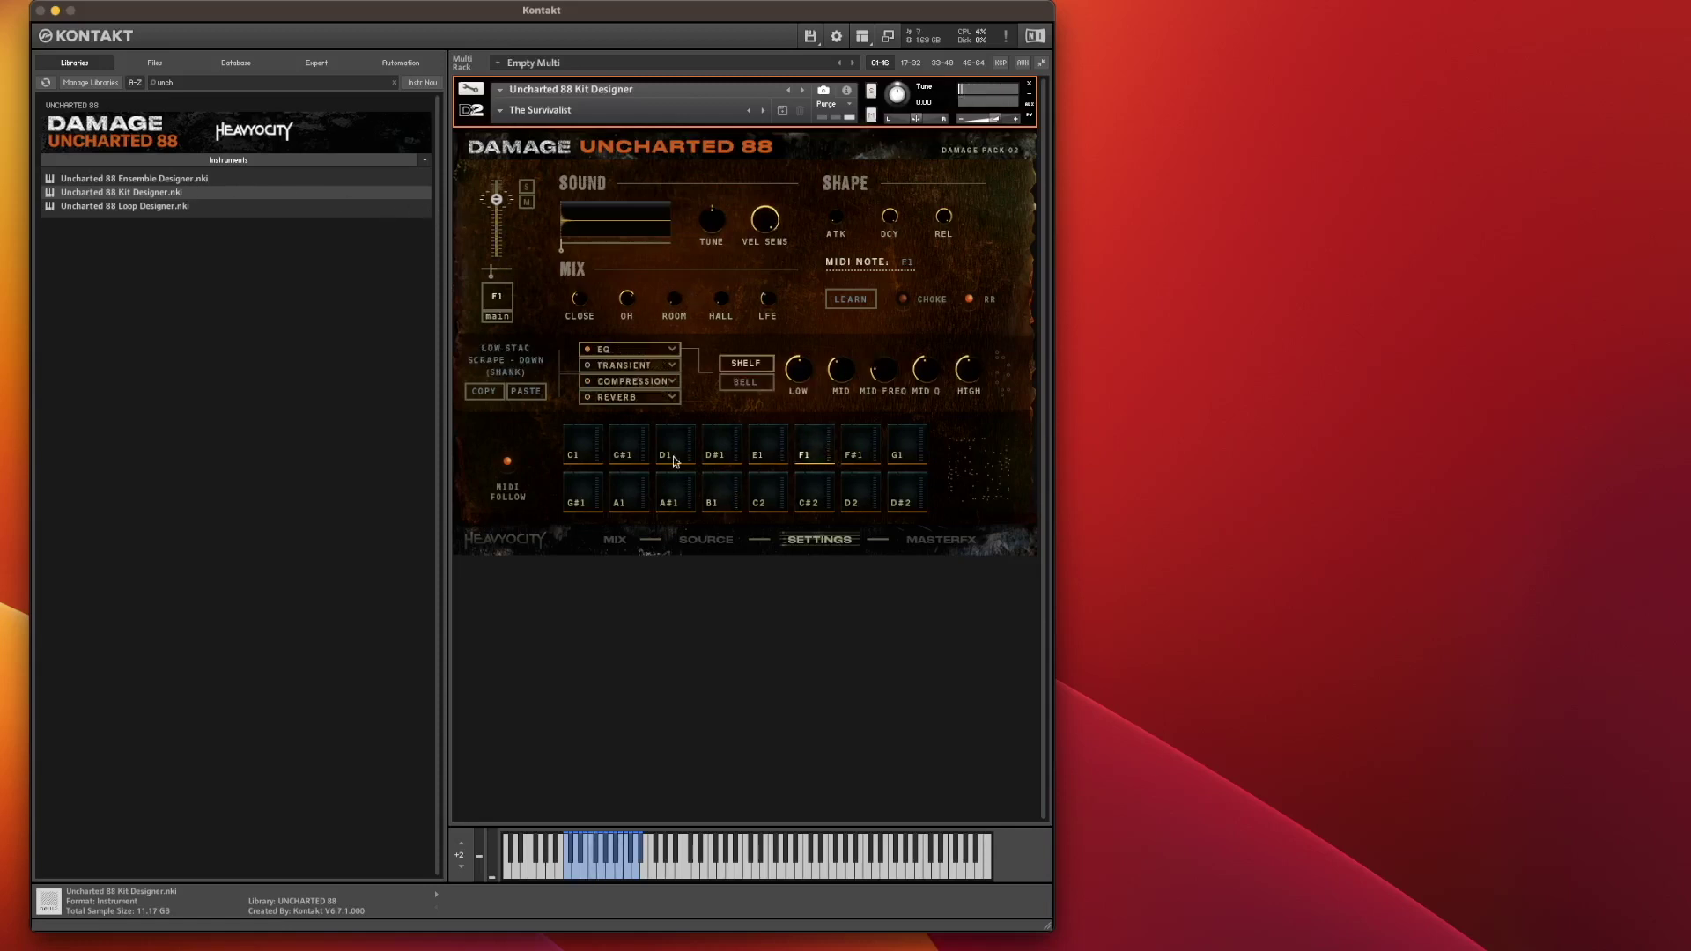
Step: On pad B1's mix page, replace Compression with Reverb in the fourth effect slot
left_click(615, 539)
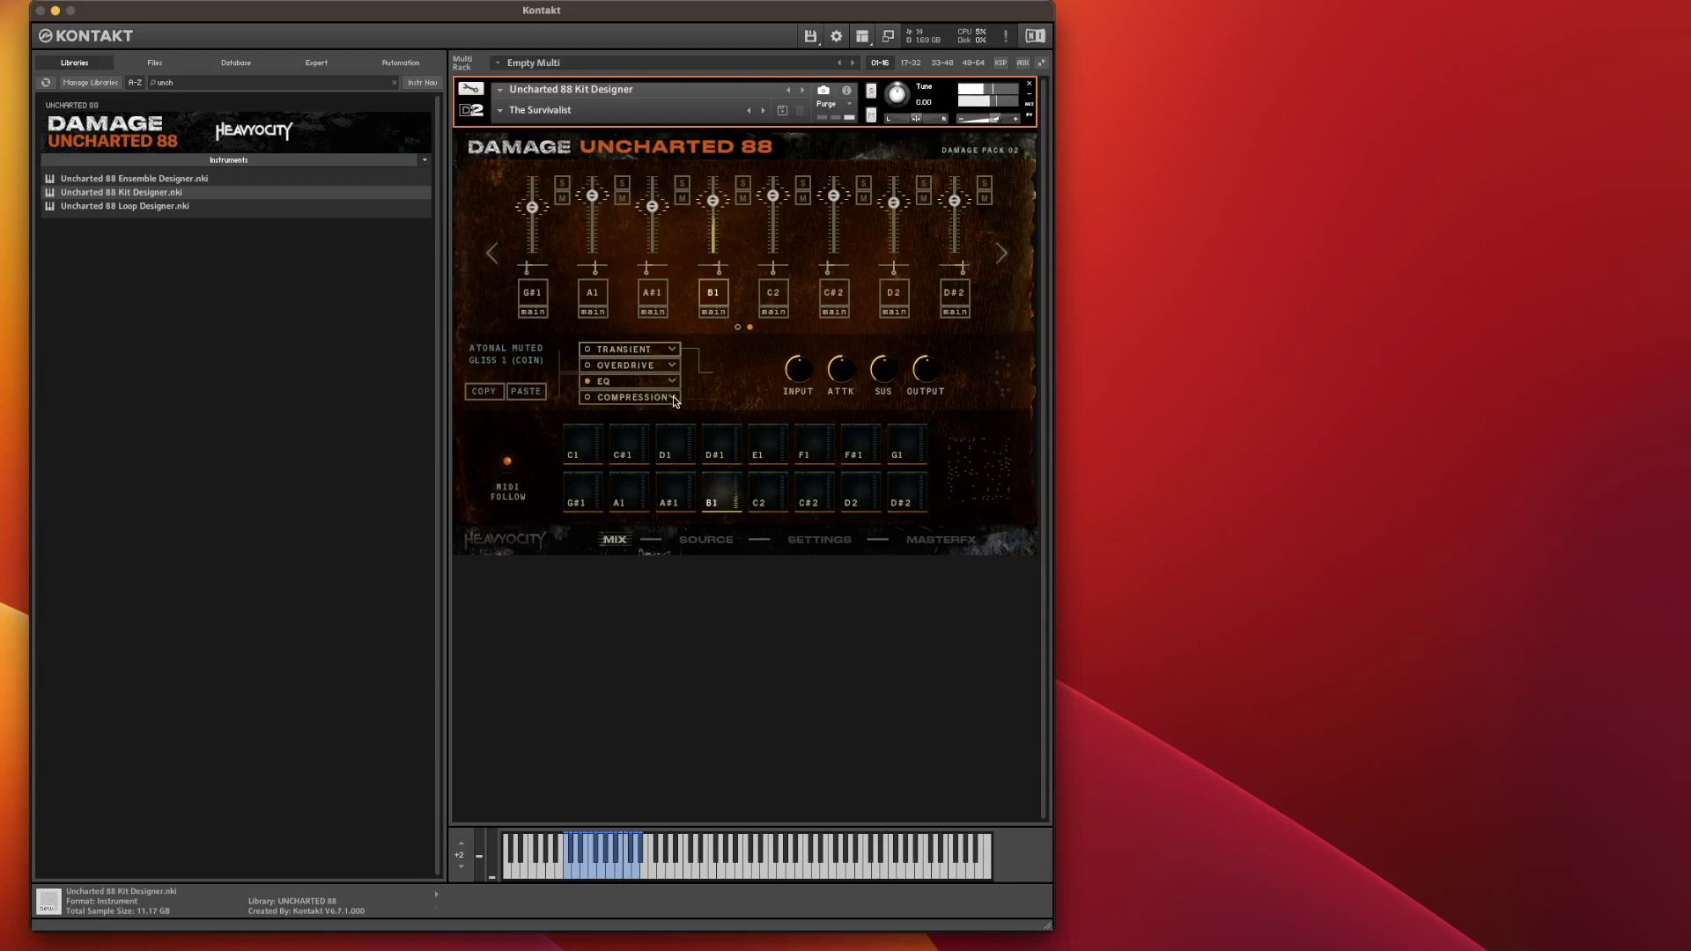
left_click(675, 402)
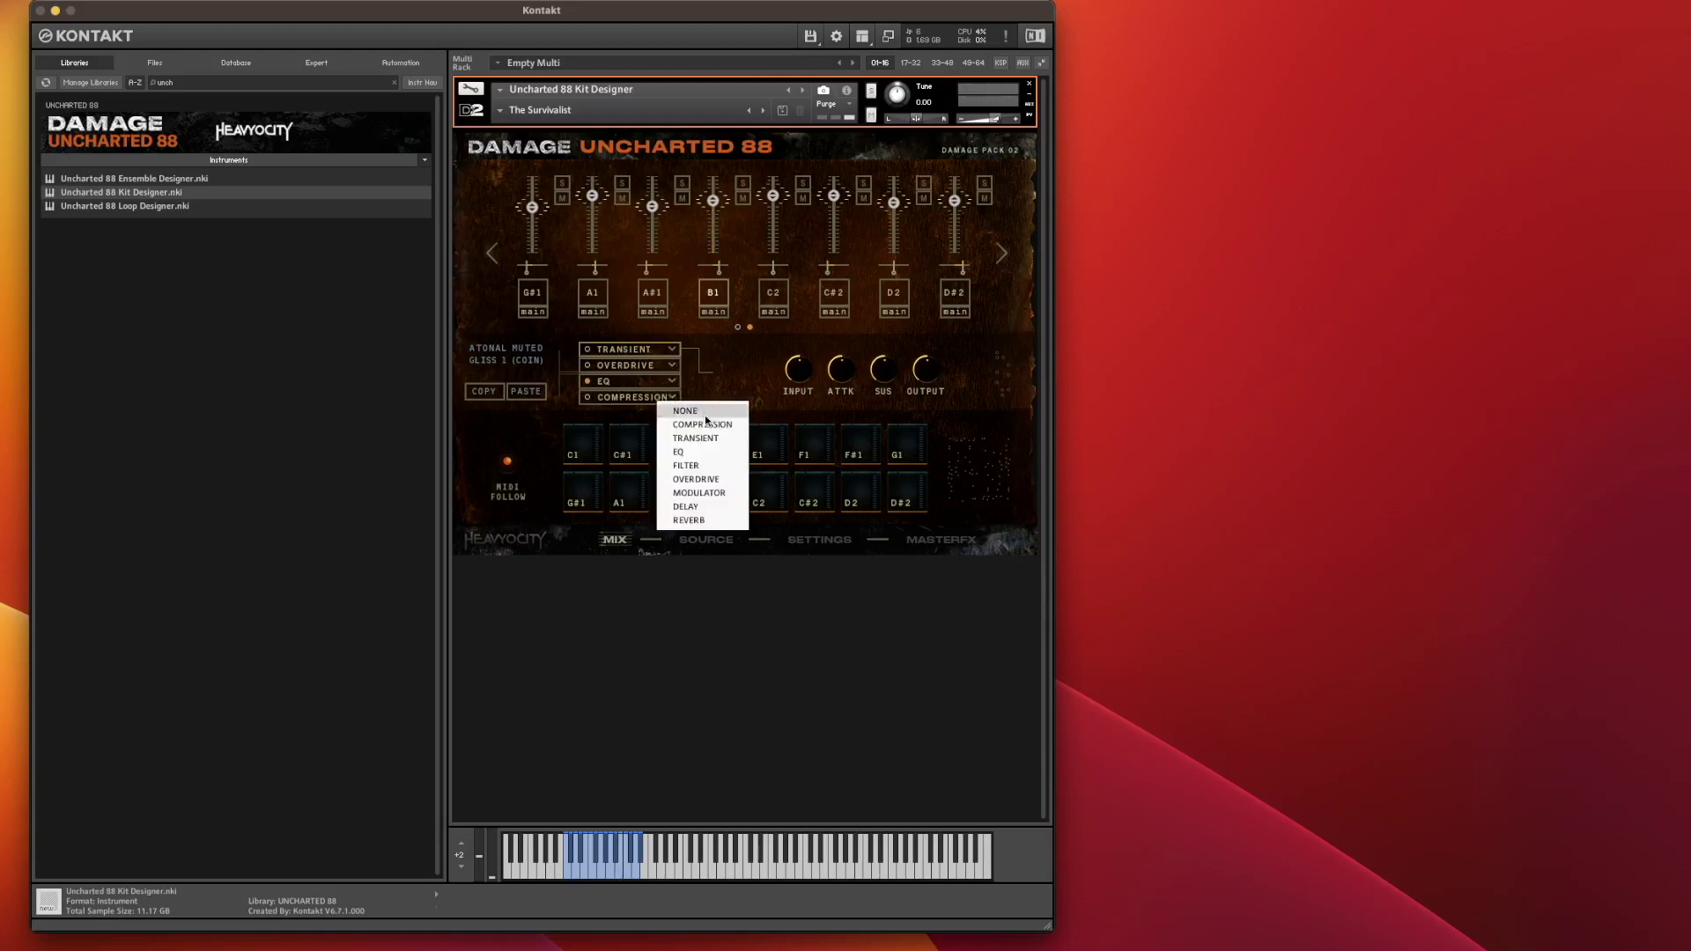
left_click(700, 522)
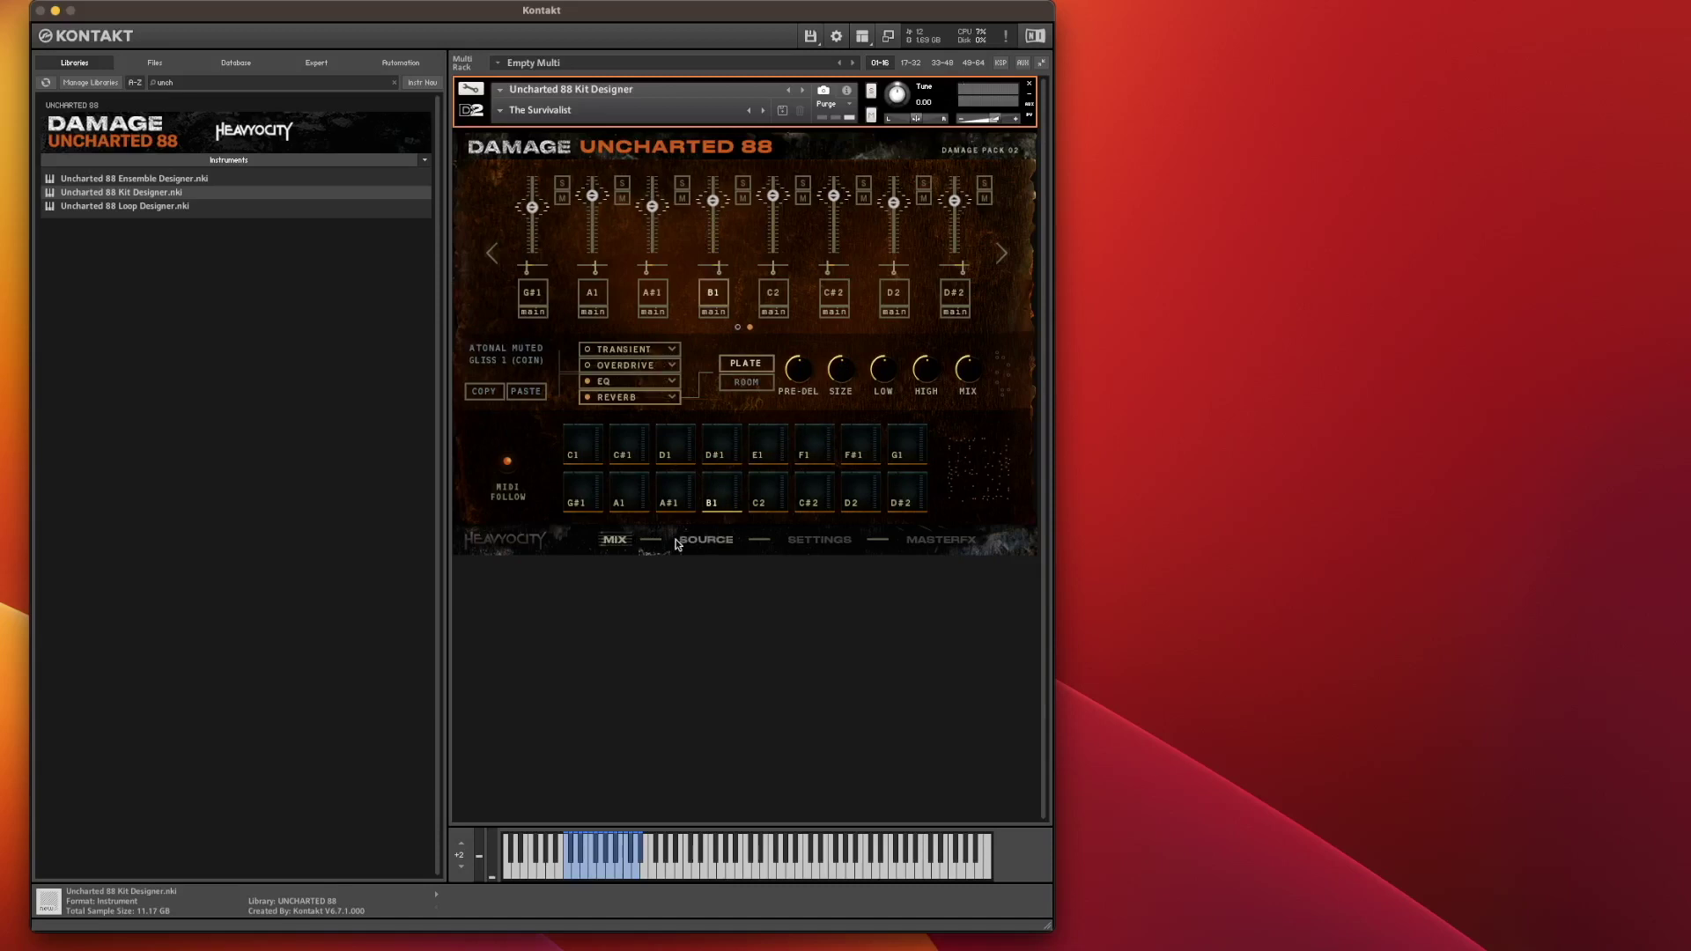
left_click(706, 540)
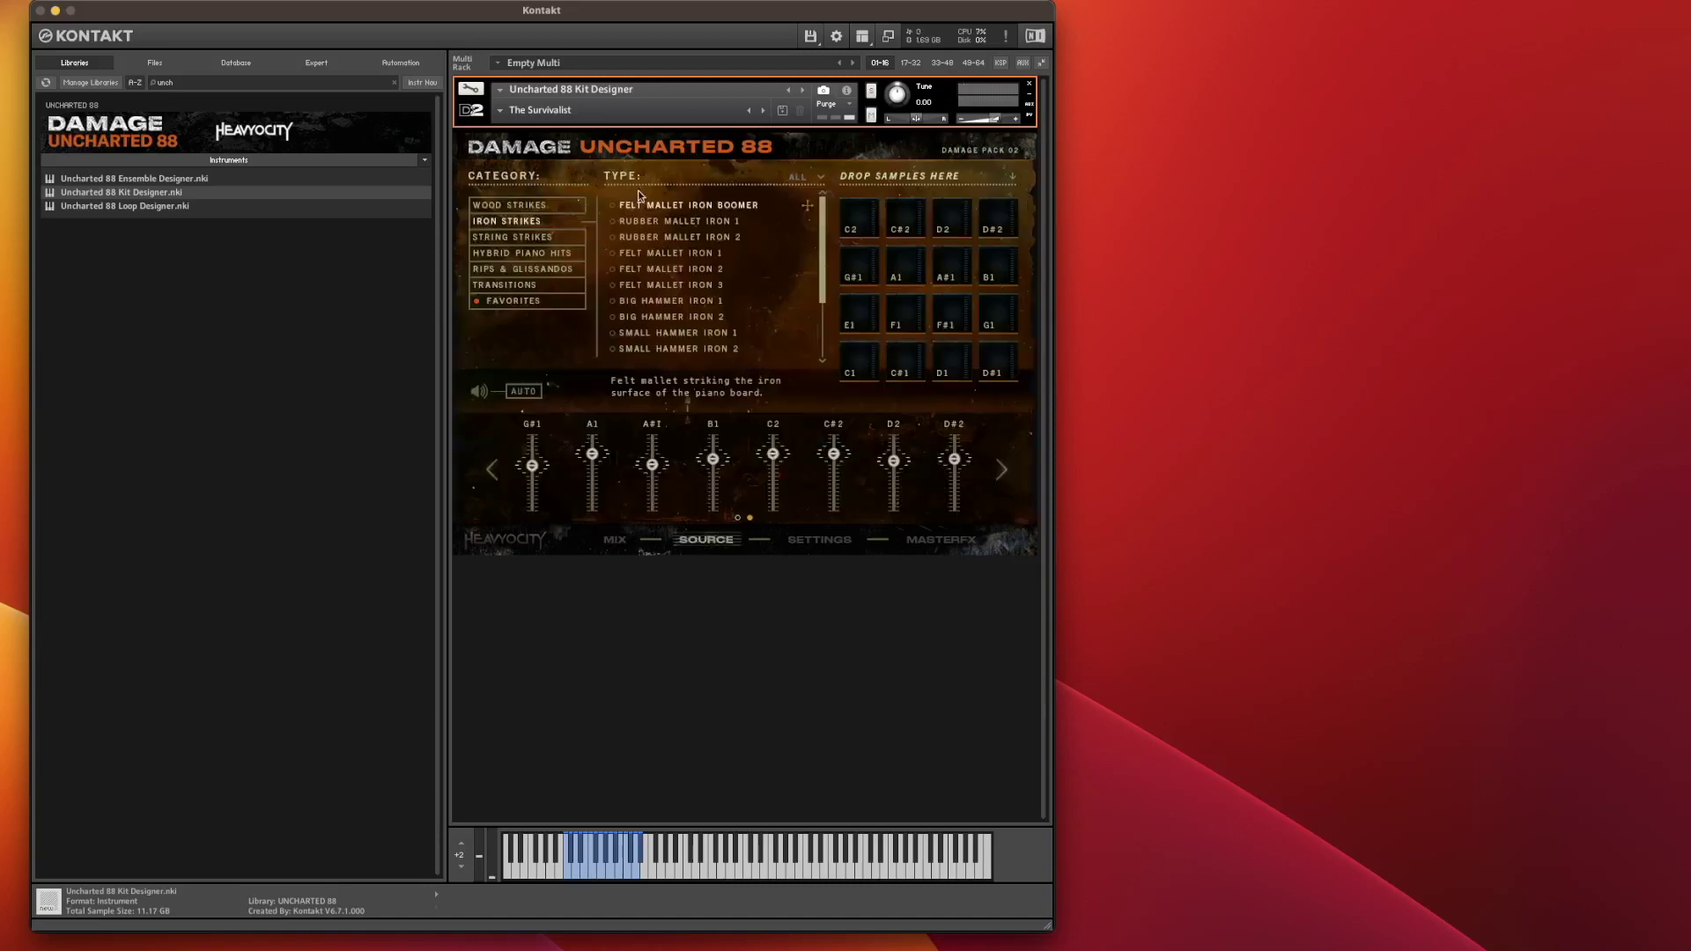
Step: Assign STACCATO STRING STAB (BRUSHES) from STRING STRIKES to the C2 pad and audition it
left_click(542, 209)
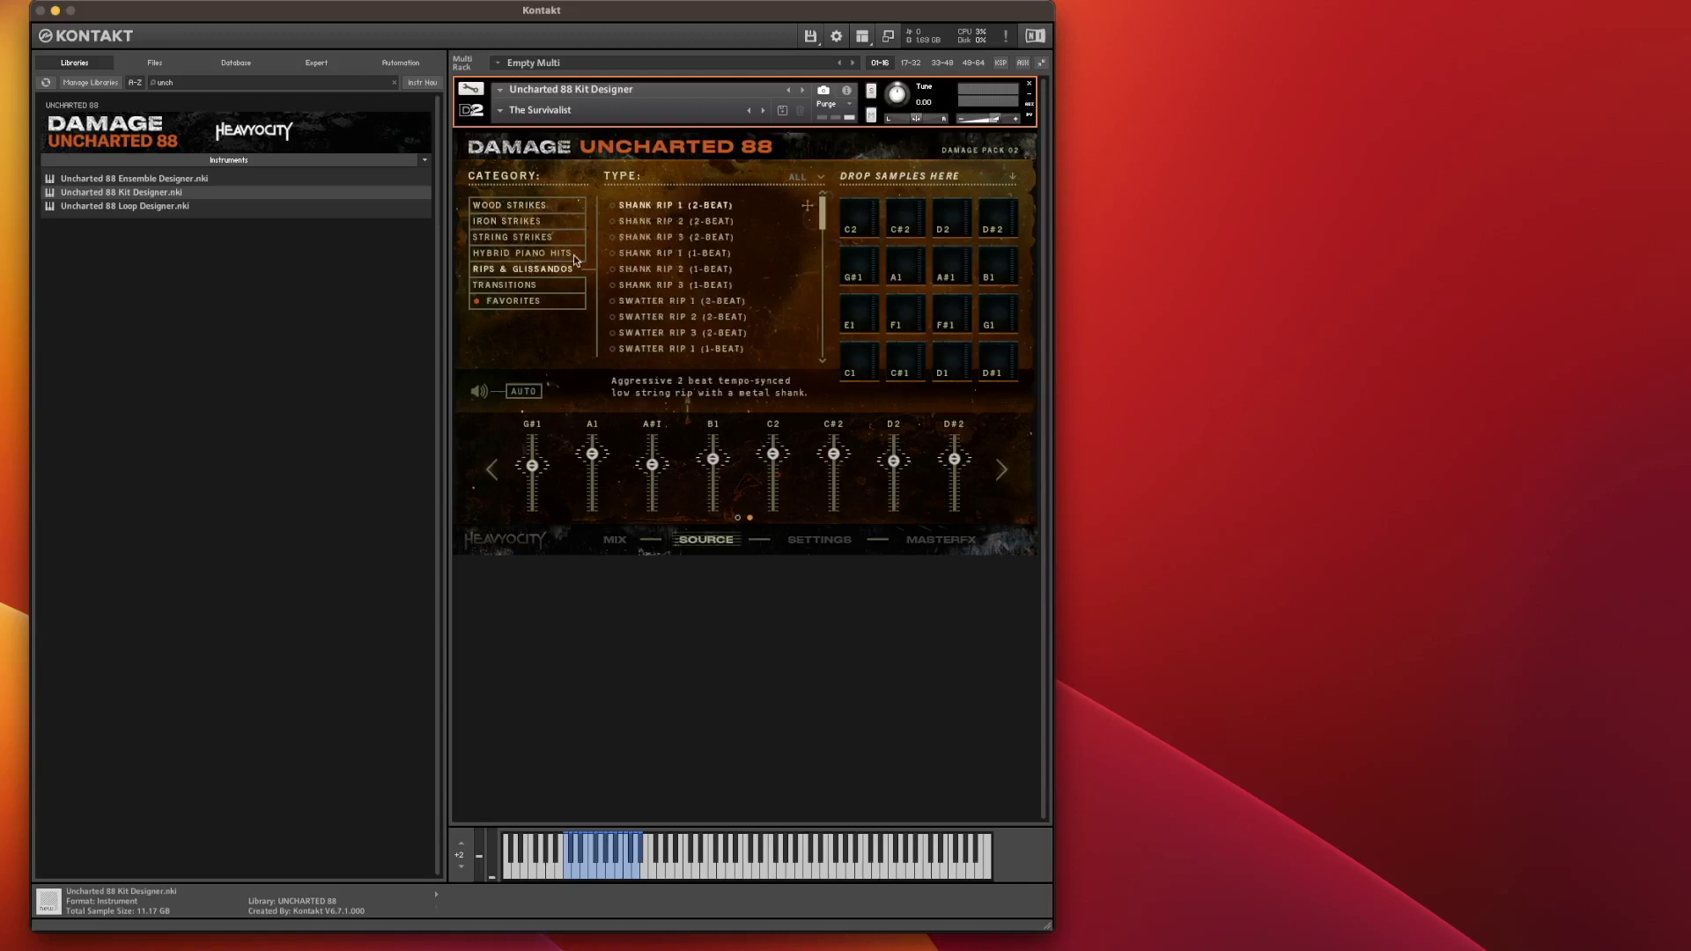
left_click(552, 237)
left_click(699, 271)
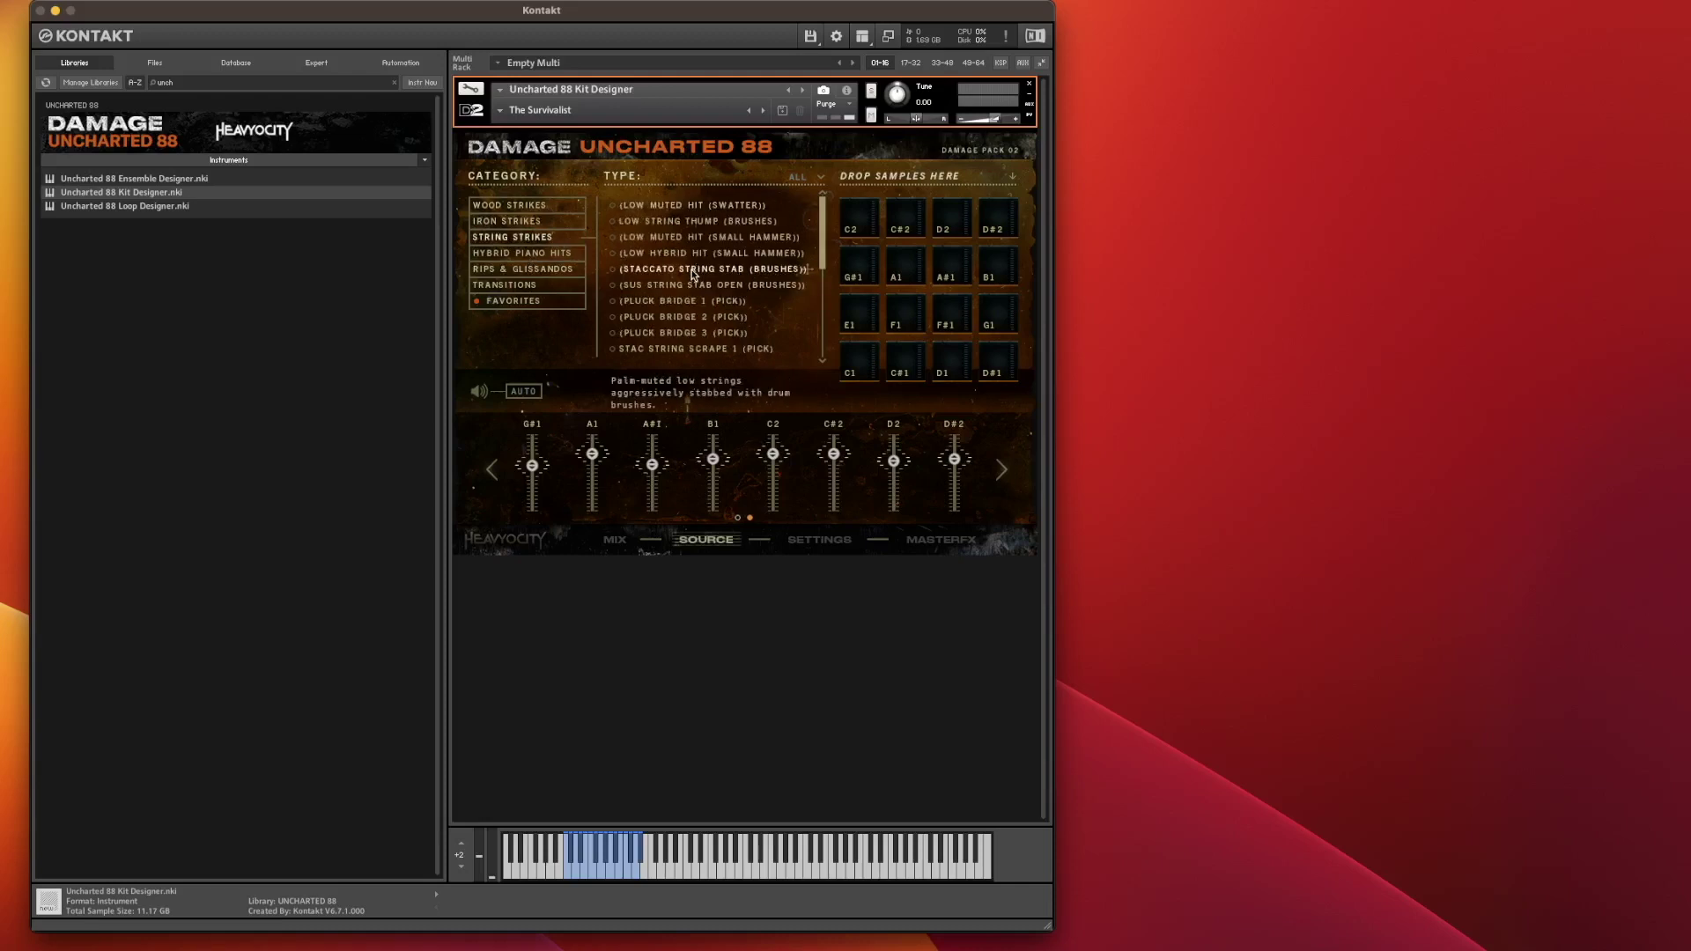
mouse_move(693, 274)
left_mouse_down()
mouse_move(863, 251)
mouse_move(862, 215)
left_mouse_up()
left_click(862, 214)
Step: Preview Sus String Stab Open, Low Muted Hit, Pluck Bridge 2 and 3, and Stac String Scrape 1
left_click(666, 287)
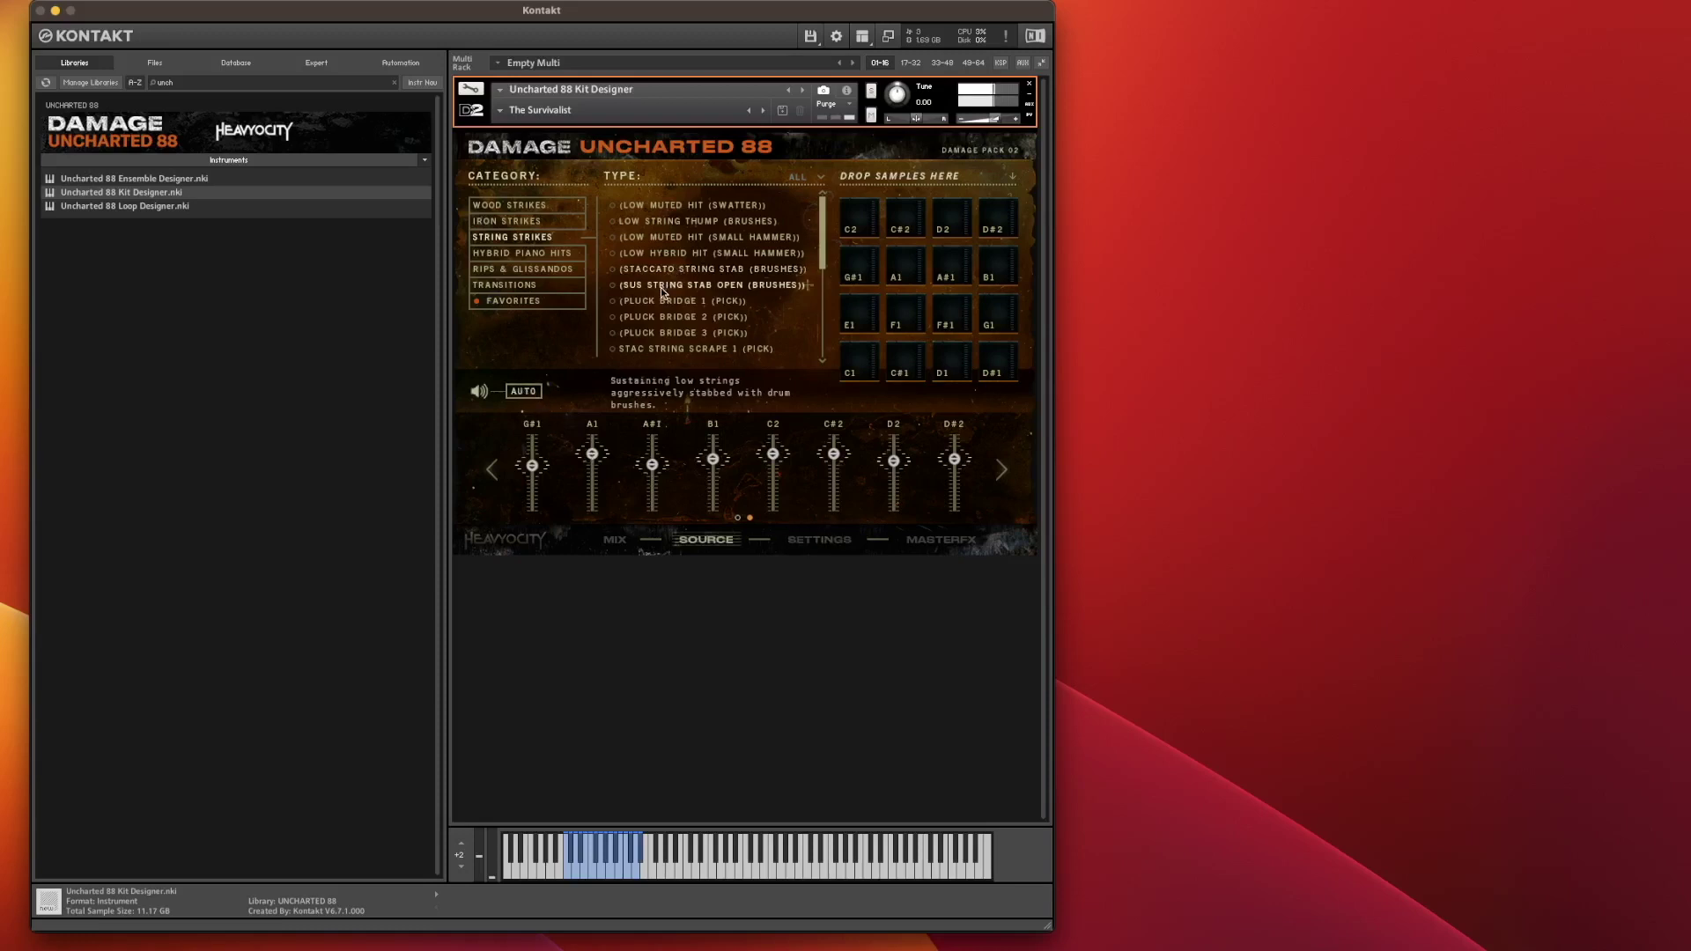
left_click(693, 207)
left_click(714, 317)
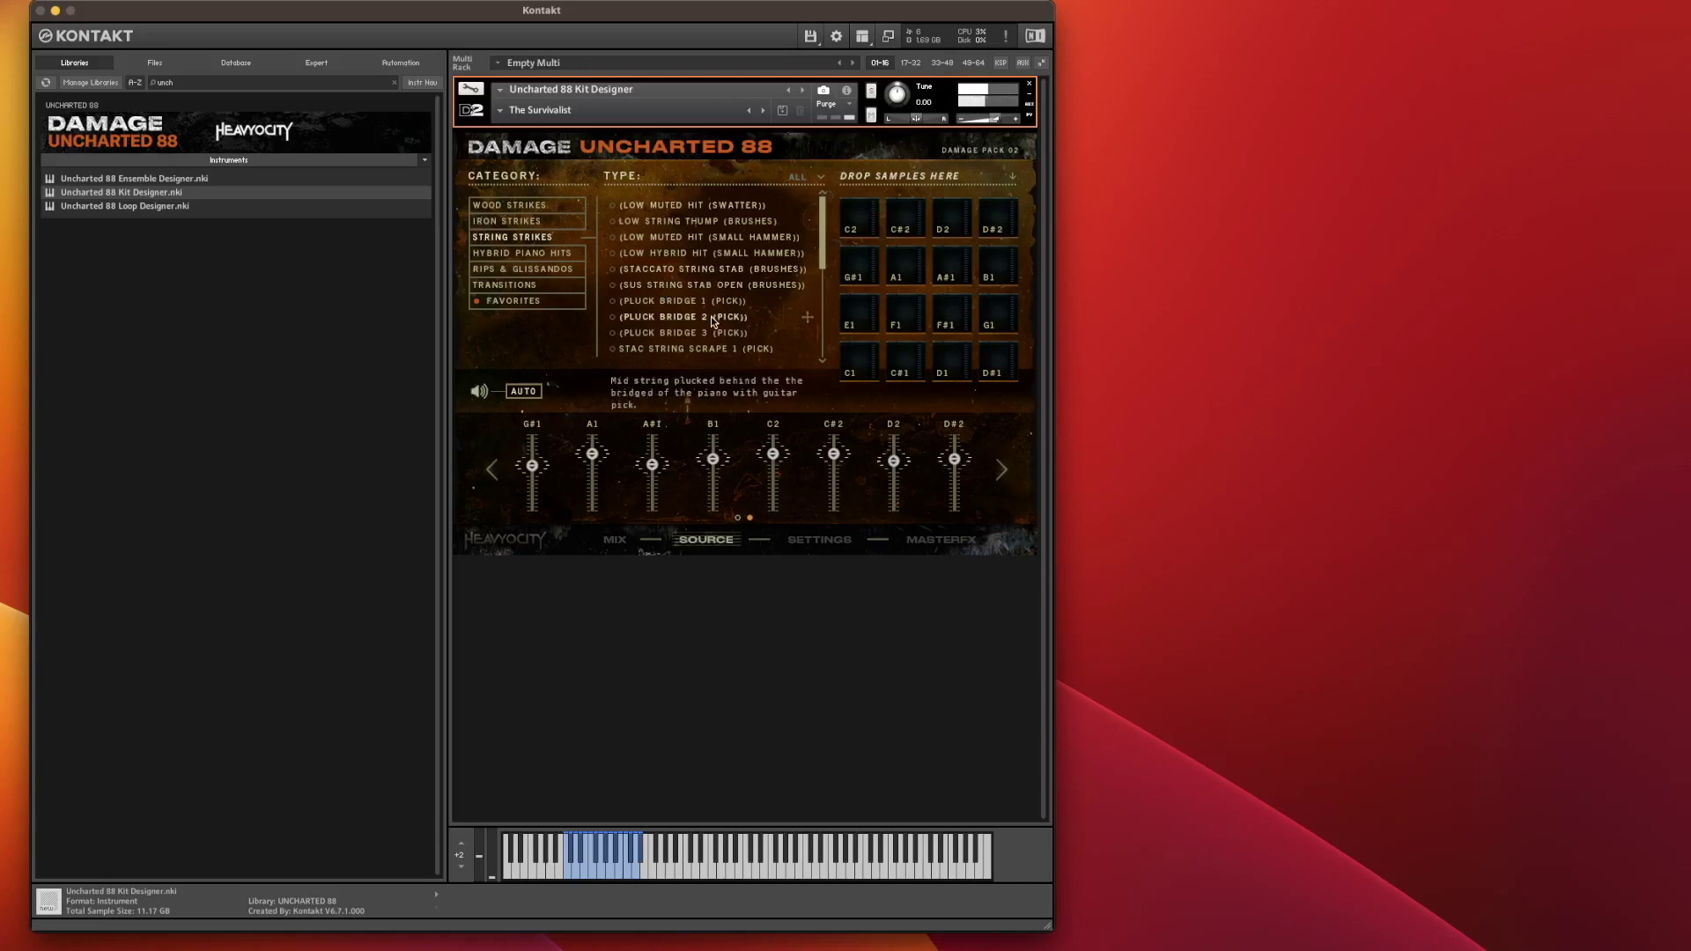
left_click(712, 335)
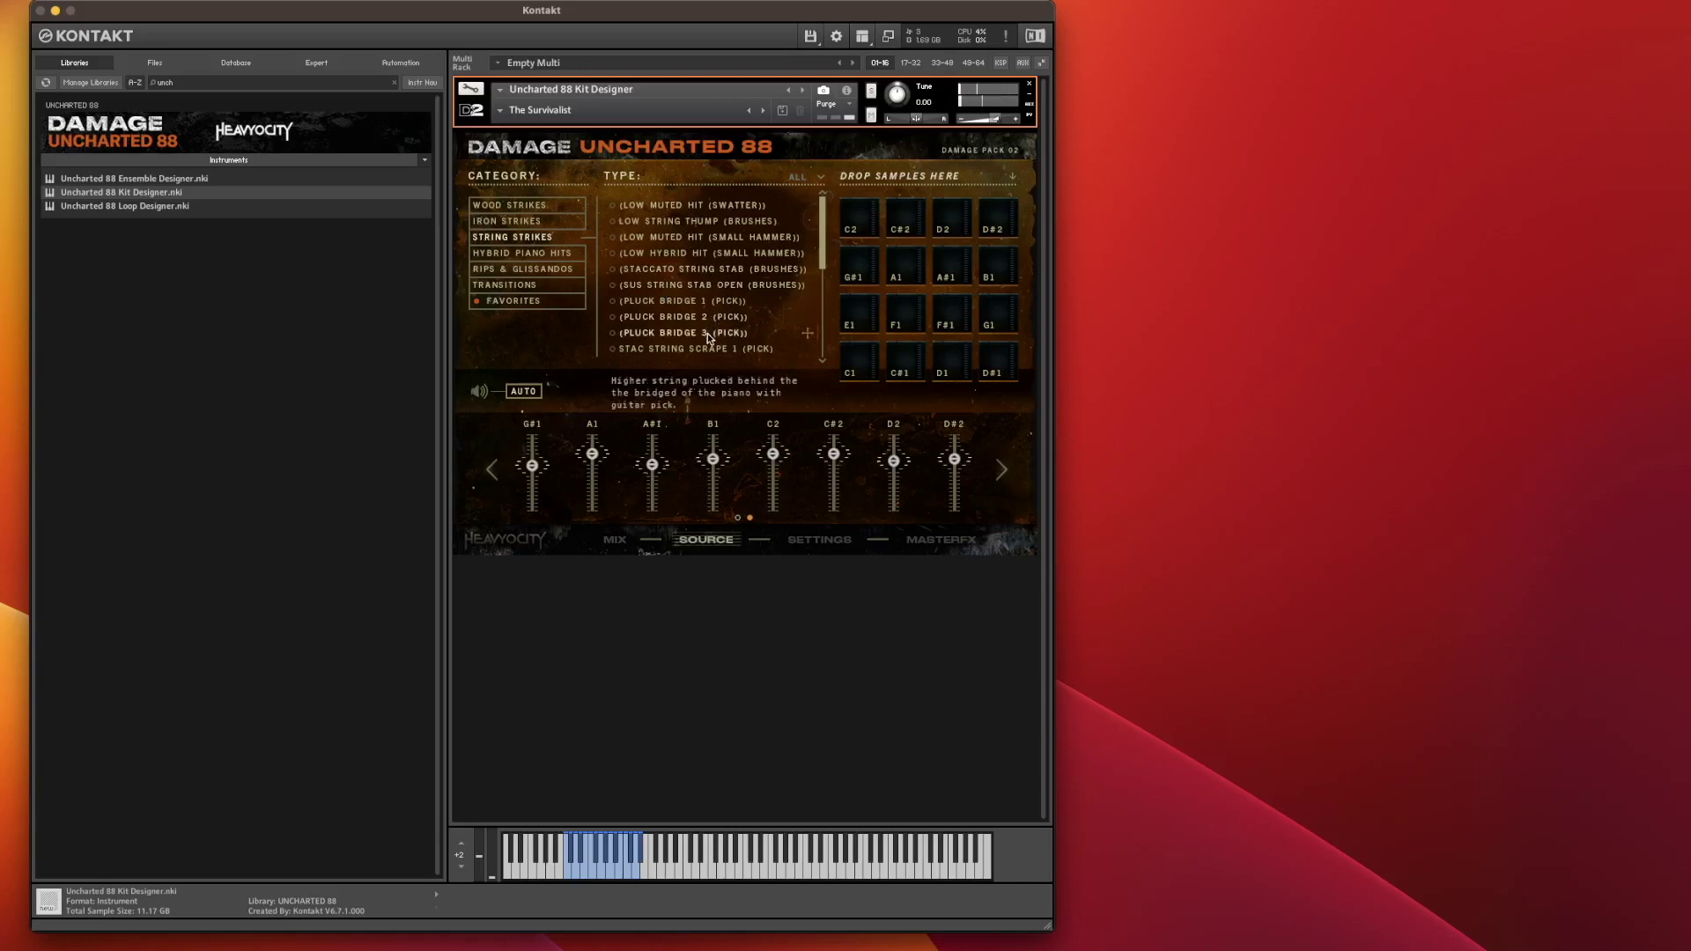
left_click(727, 350)
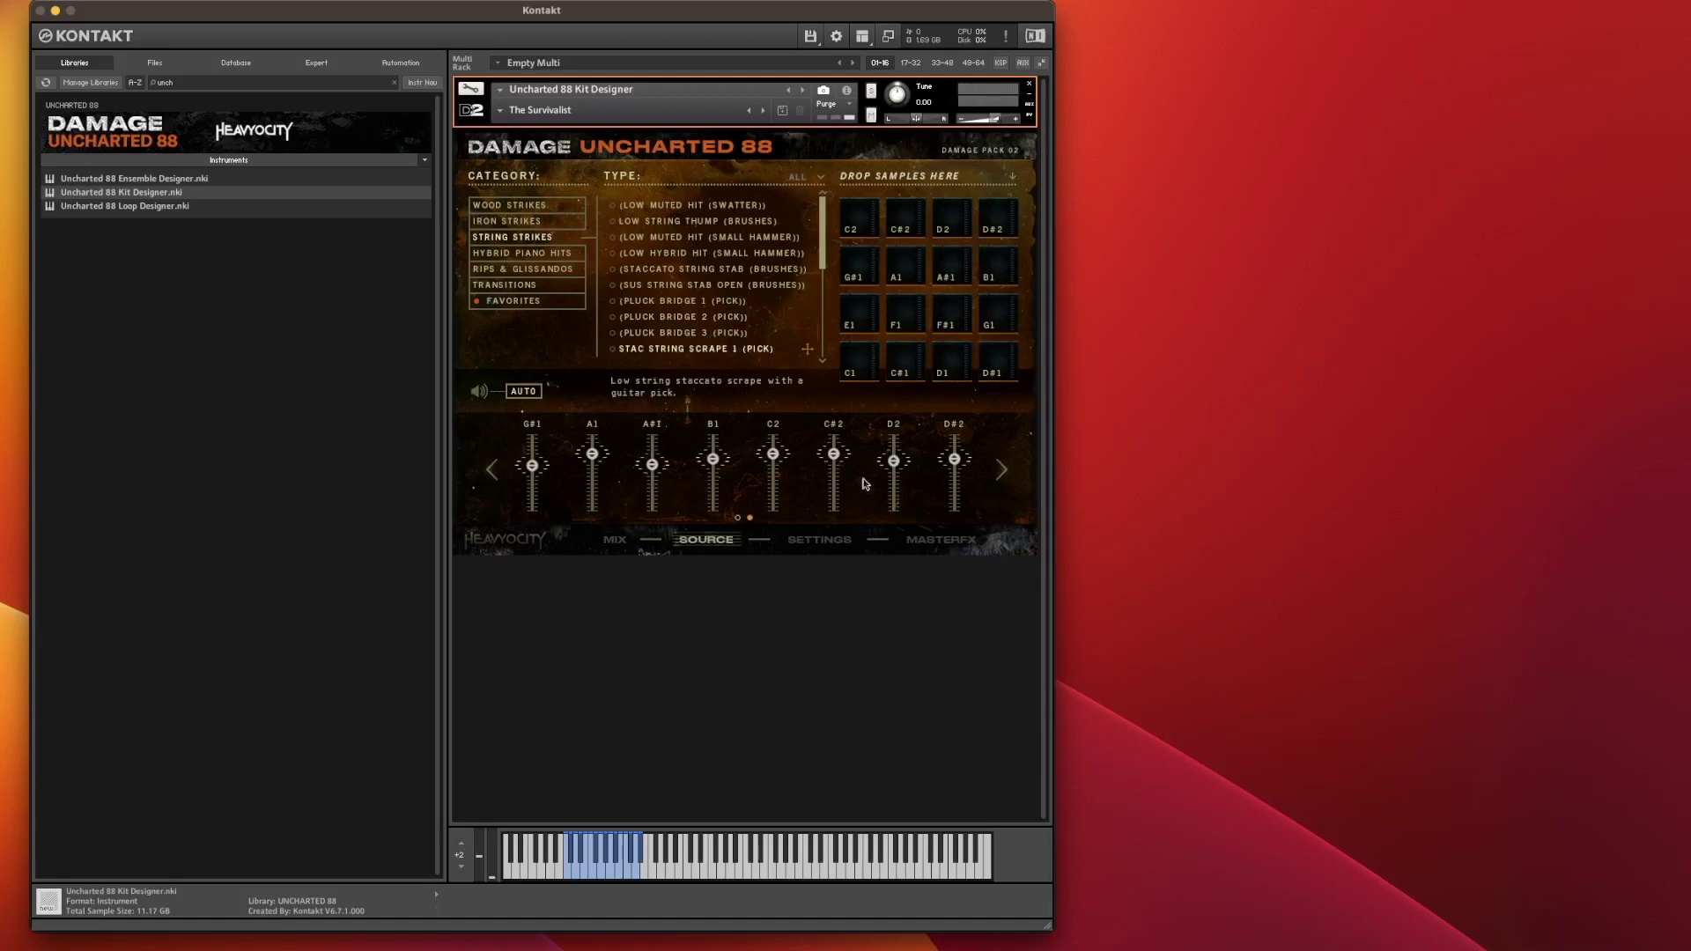
left_click(818, 542)
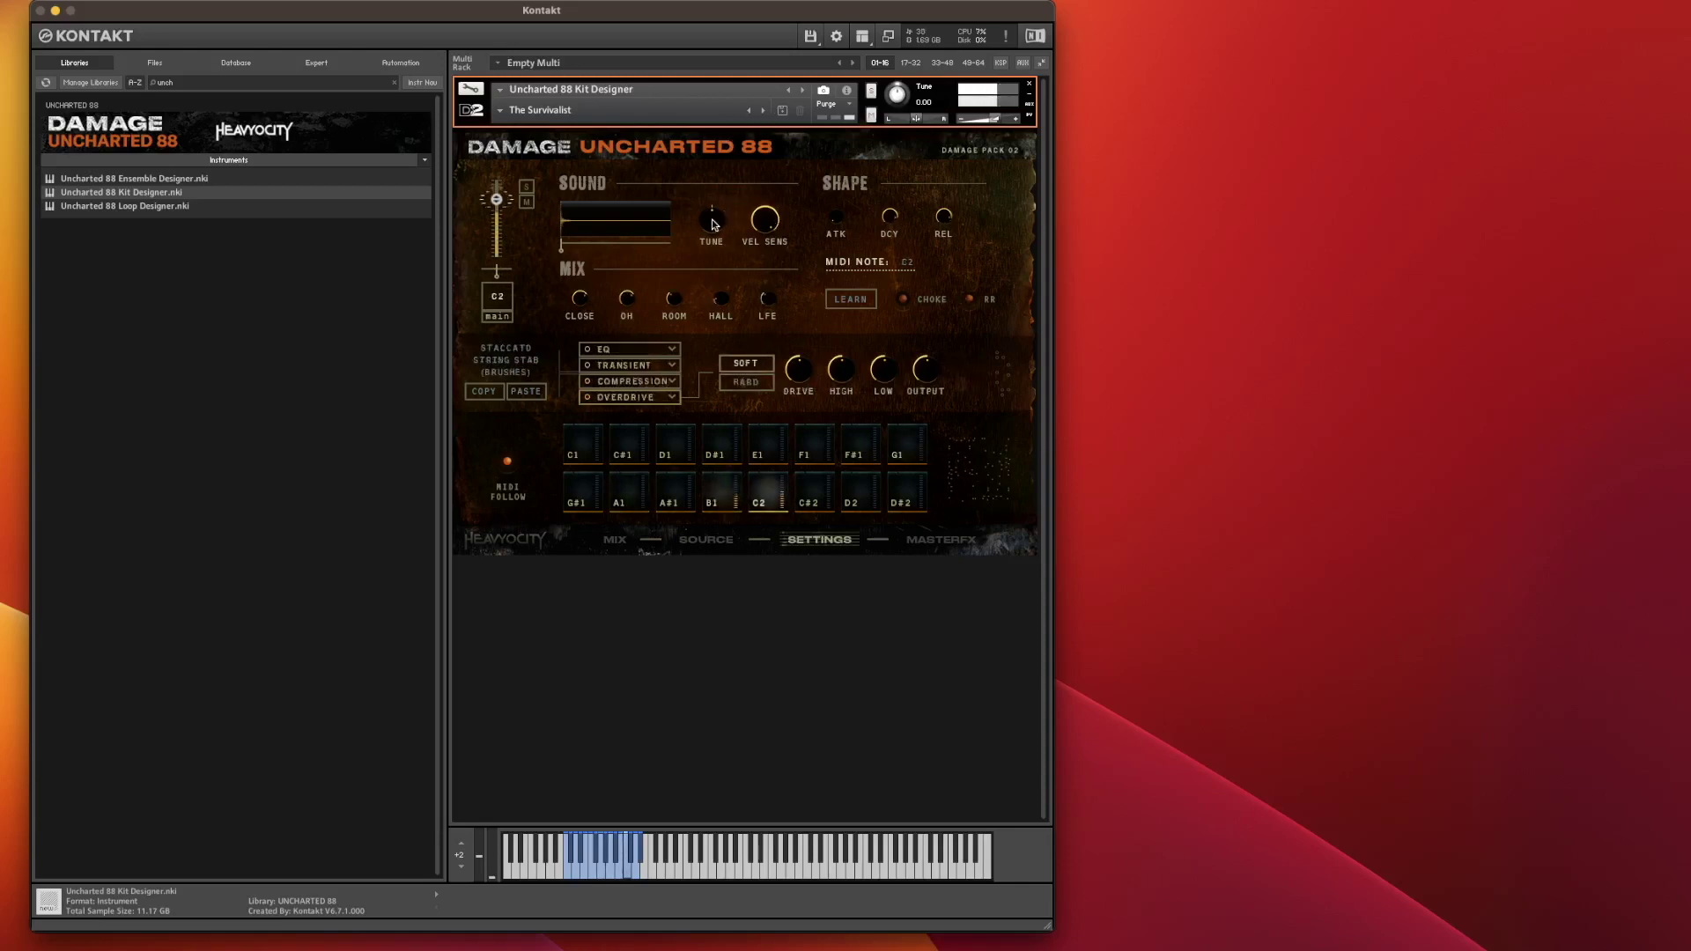
Step: Fine-tune the C2 pad's tuning and set its velocity sensitivity to 0%
left_click_drag(714, 223, 709, 235)
left_click_drag(712, 220, 744, 115)
left_click_drag(729, 182, 727, 216)
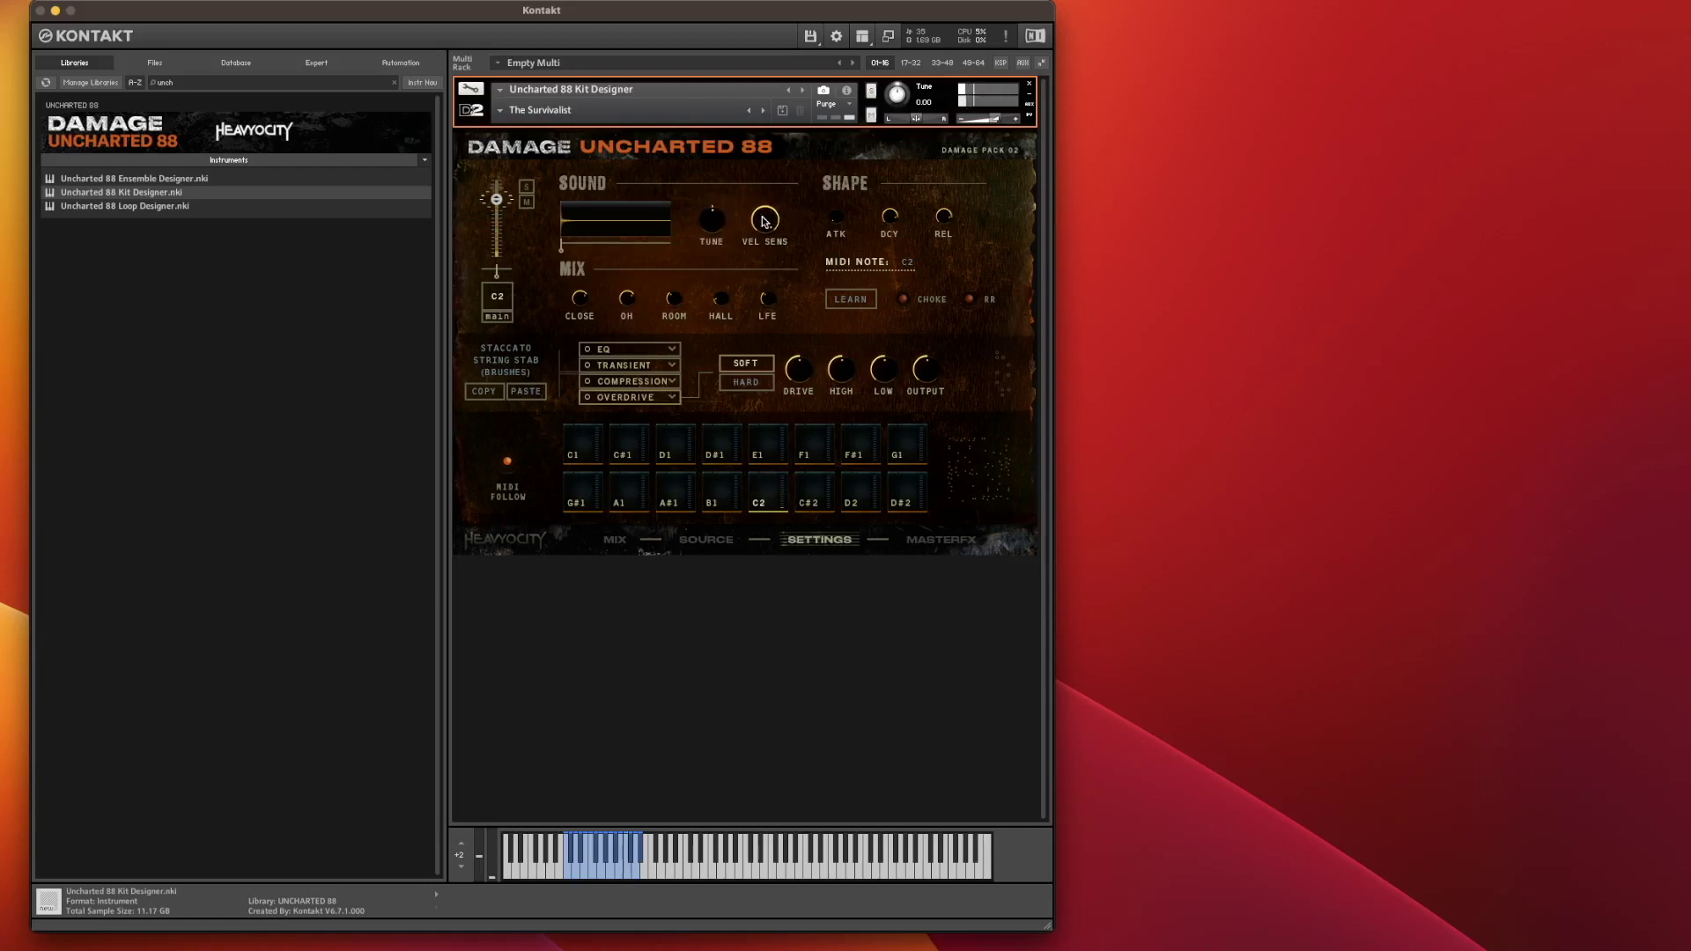
left_click_drag(766, 222, 767, 564)
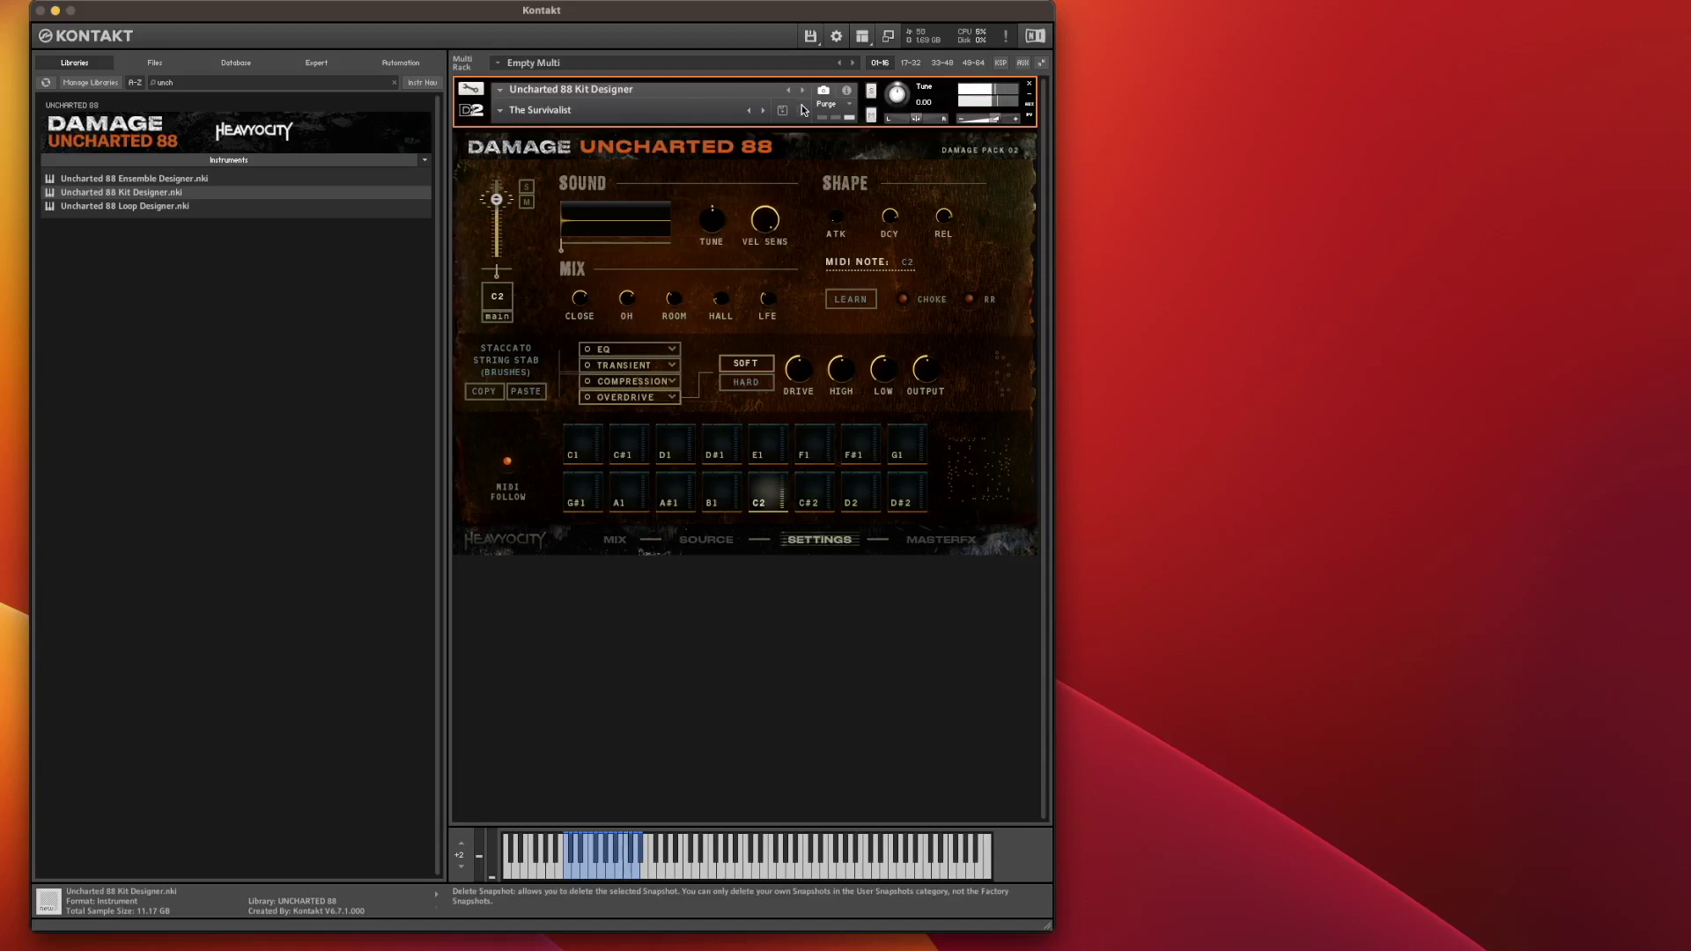
Step: Set the pad's attack to 14.8 ms and step its MIDI note down to B1
mouse_move(841, 205)
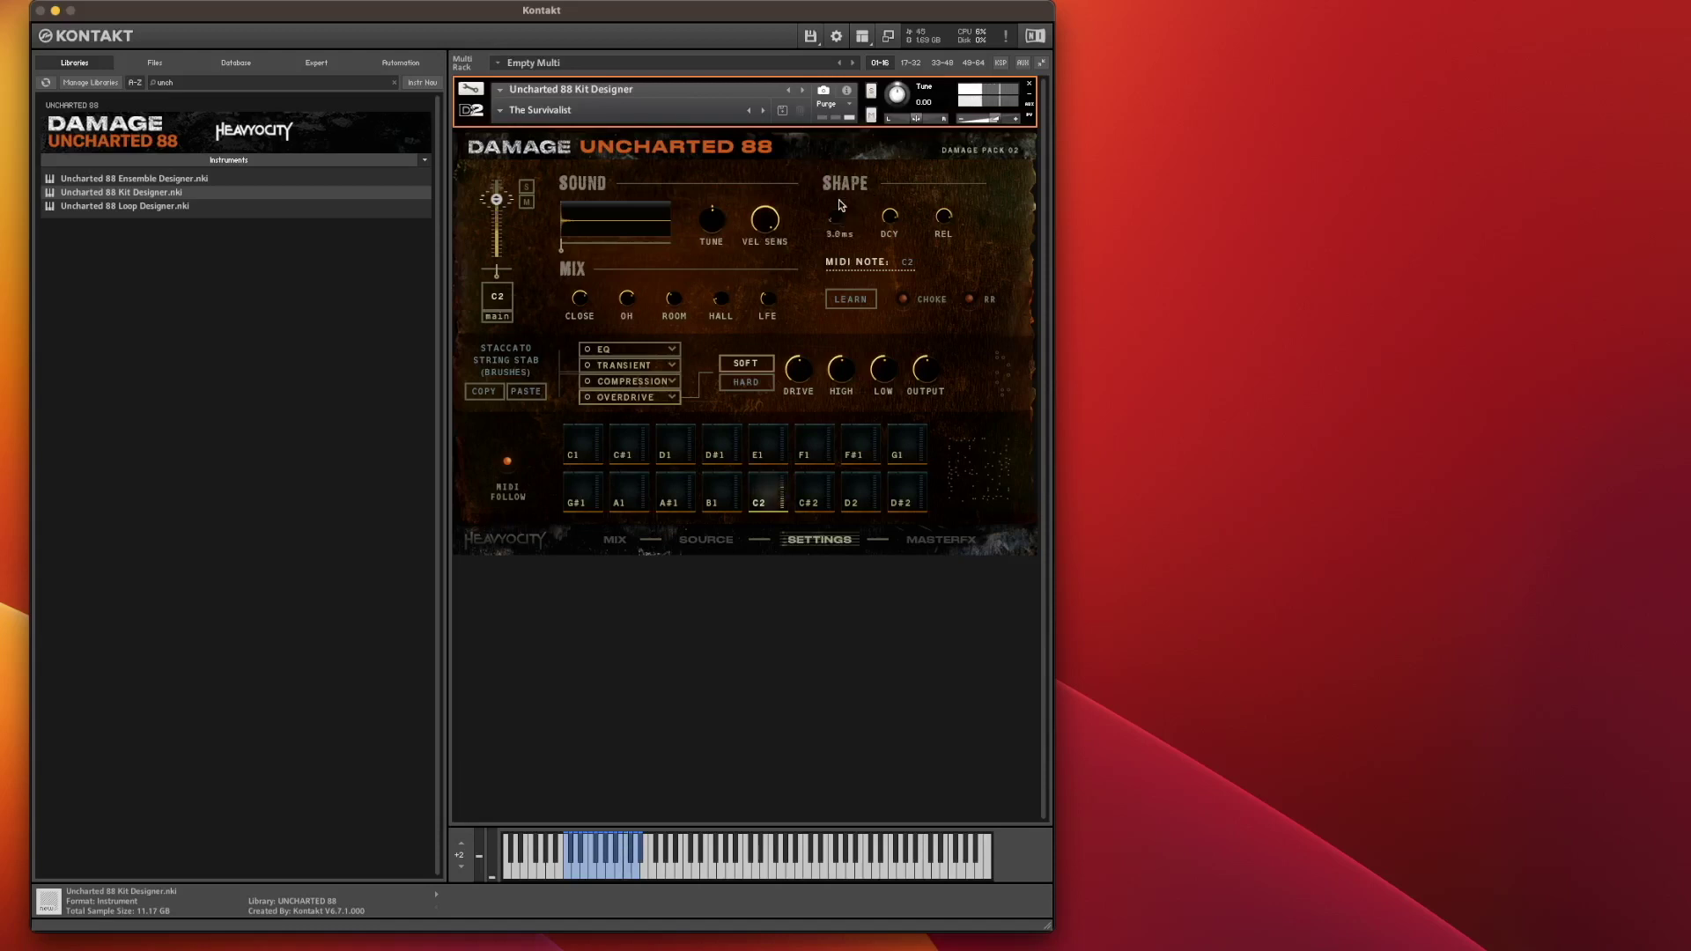
mouse_move(841, 205)
left_mouse_down()
mouse_move(843, 127)
mouse_move(843, 183)
left_mouse_up()
left_click_drag(837, 215, 840, 223)
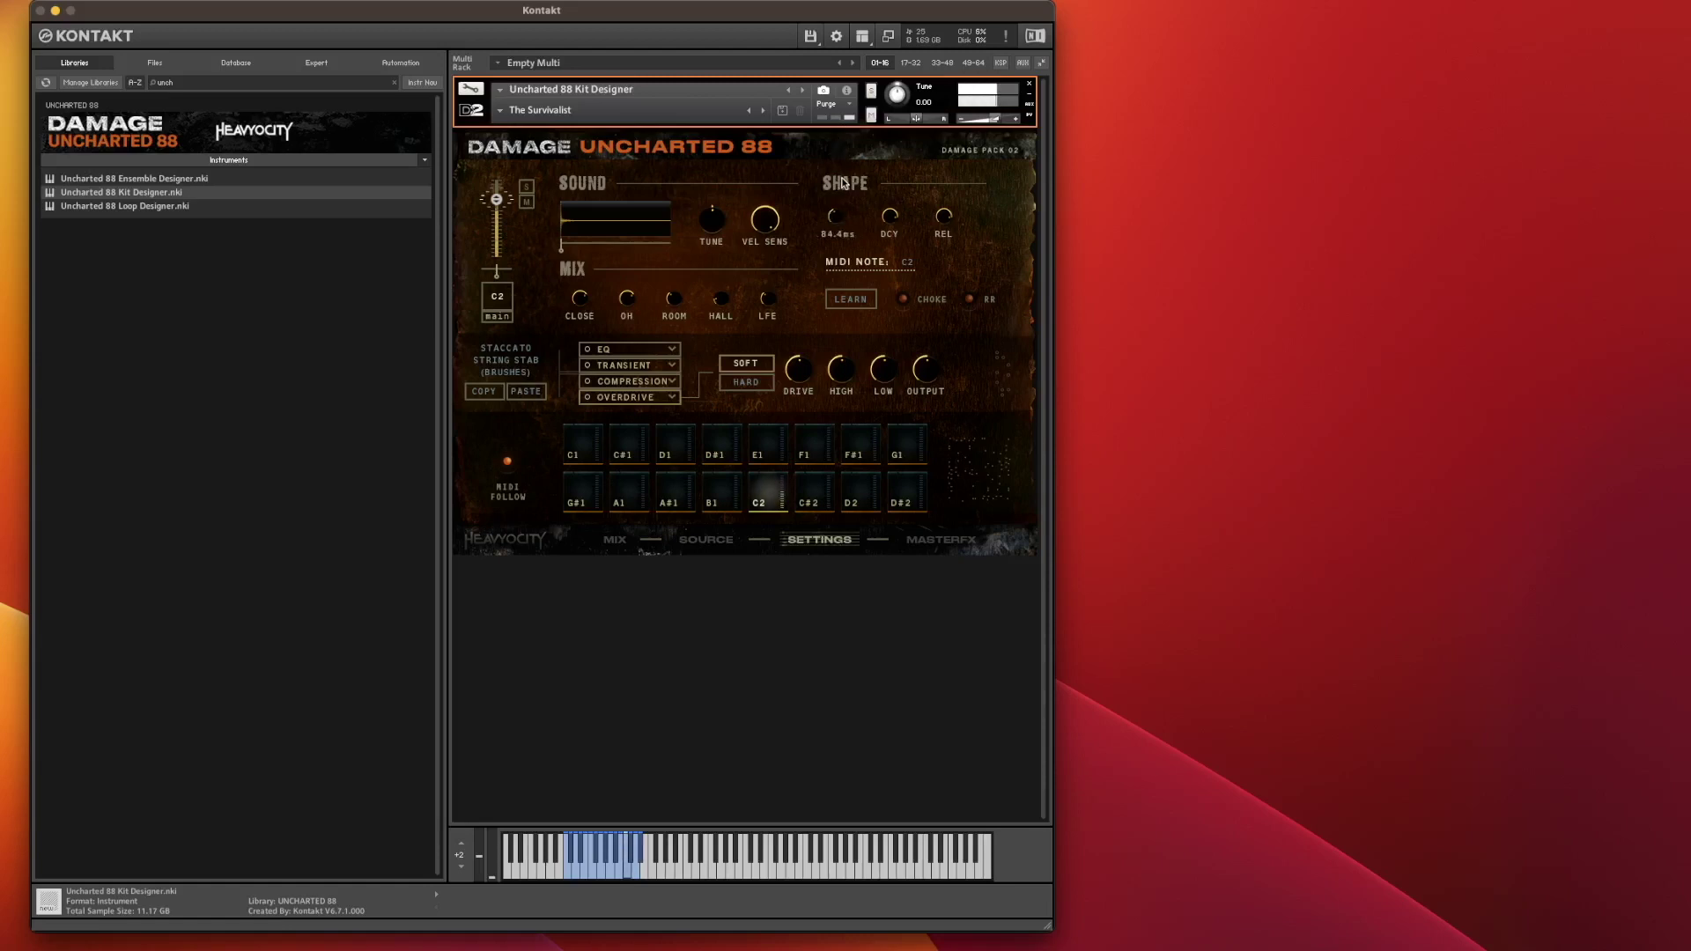
left_click(917, 265)
Step: Scroll the pad's MIDI note value up to E3
scroll(919, 267, "up", 8)
scroll(918, 267, "up", 8)
scroll(919, 267, "up", 1)
scroll(913, 264, "up", 1)
scroll(914, 264, "down", 1)
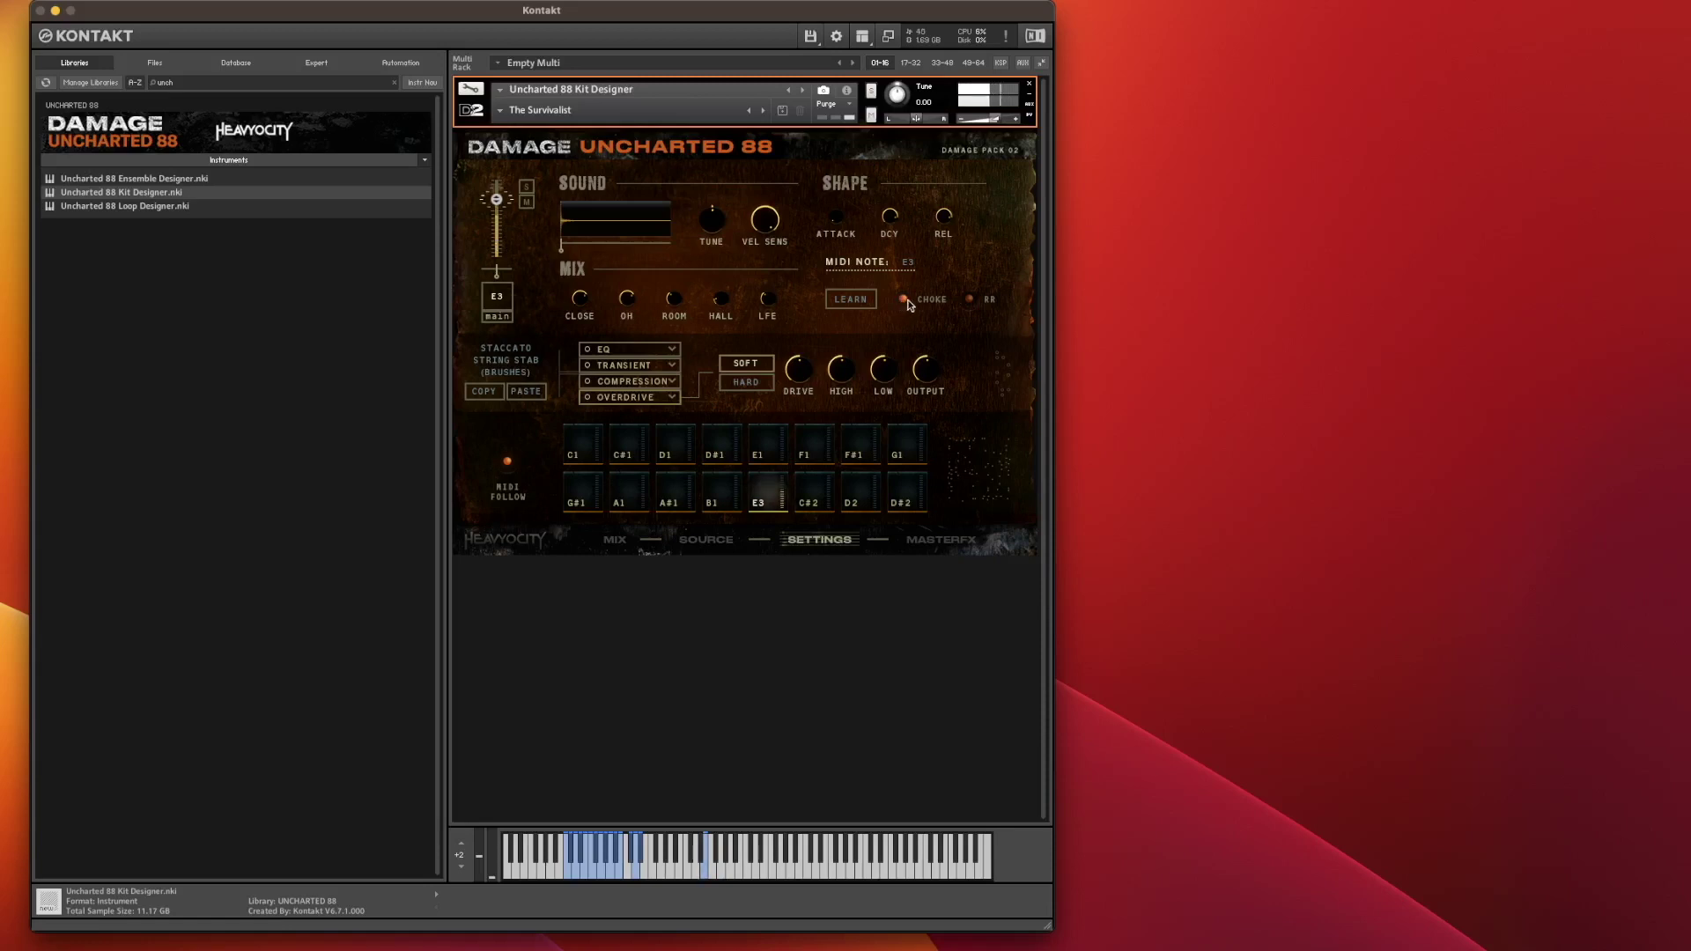
Step: Turn round-robin on and choke off for the pad, then show the Master FX page
left_click(968, 299)
left_click(904, 300)
left_click(973, 542)
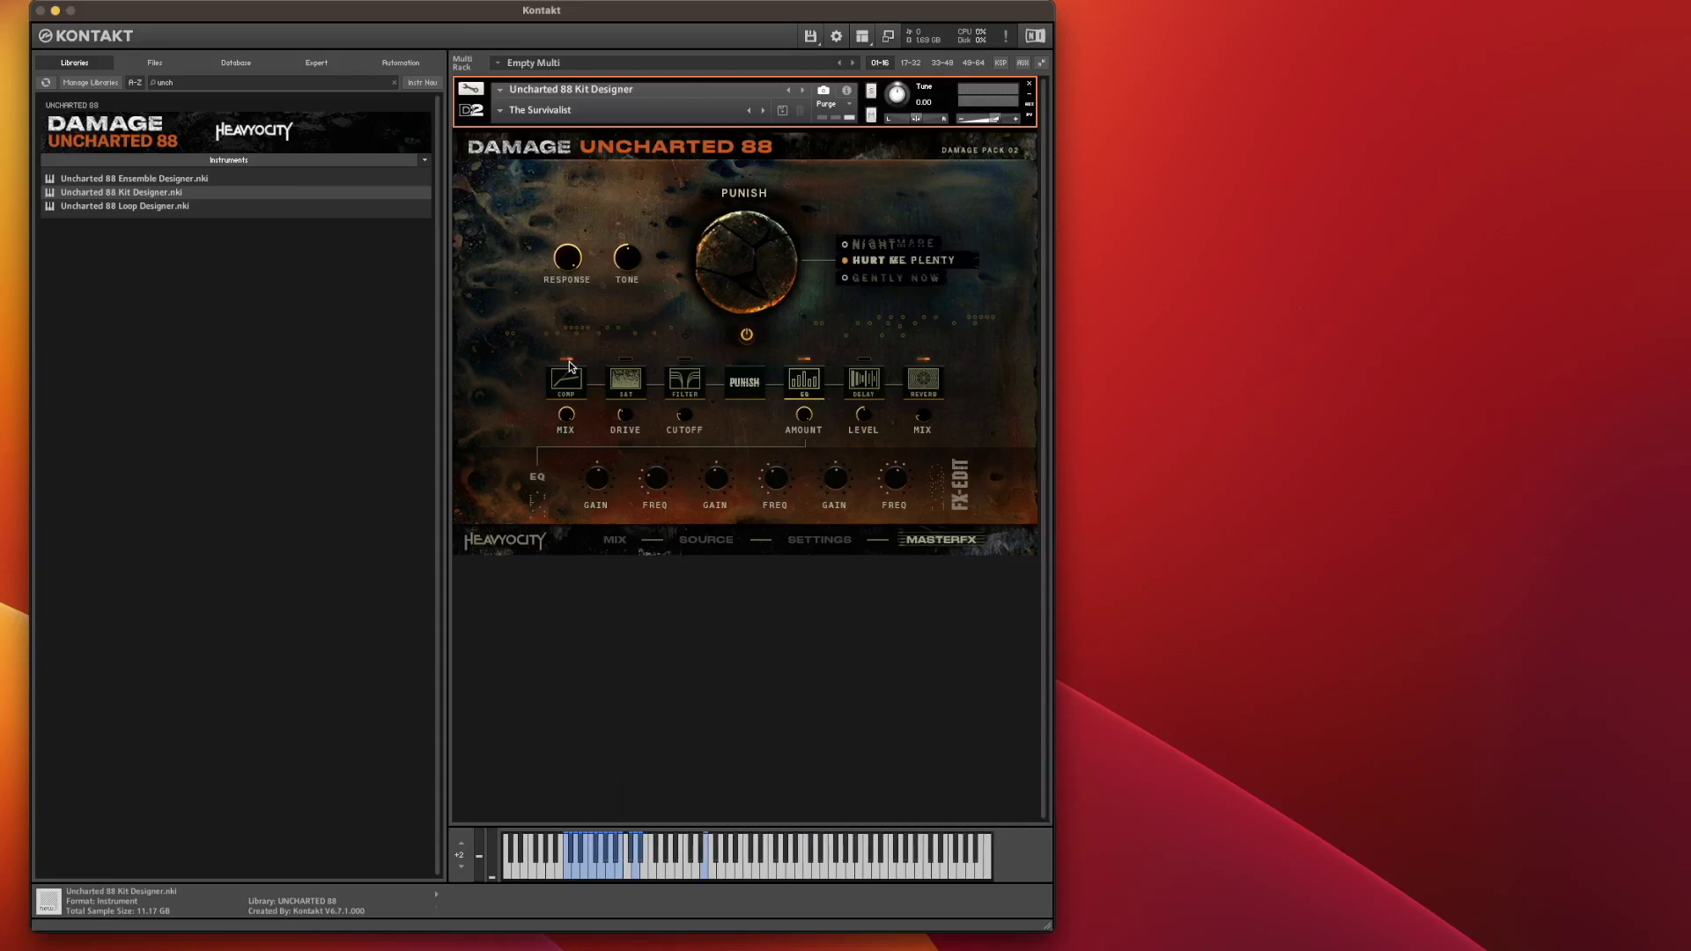
Step: Drag Uncharted 88 Loop Designer onto the rack instrument and confirm replacing the Kit Designer
left_click(82, 205)
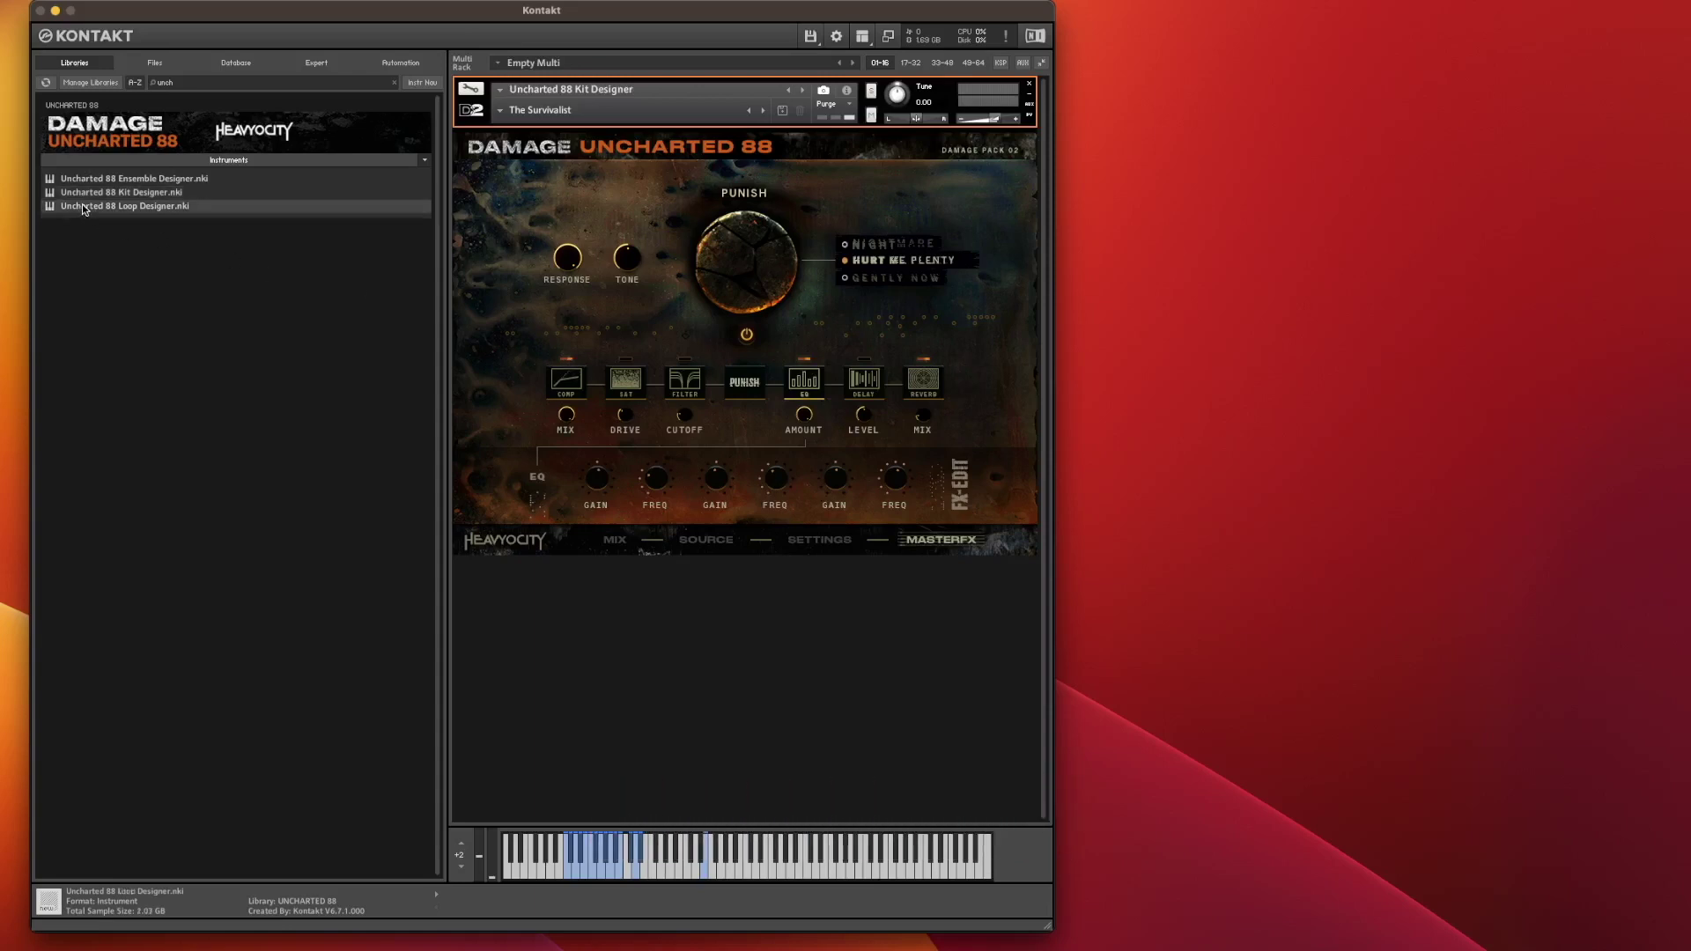
left_click_drag(319, 214, 537, 240)
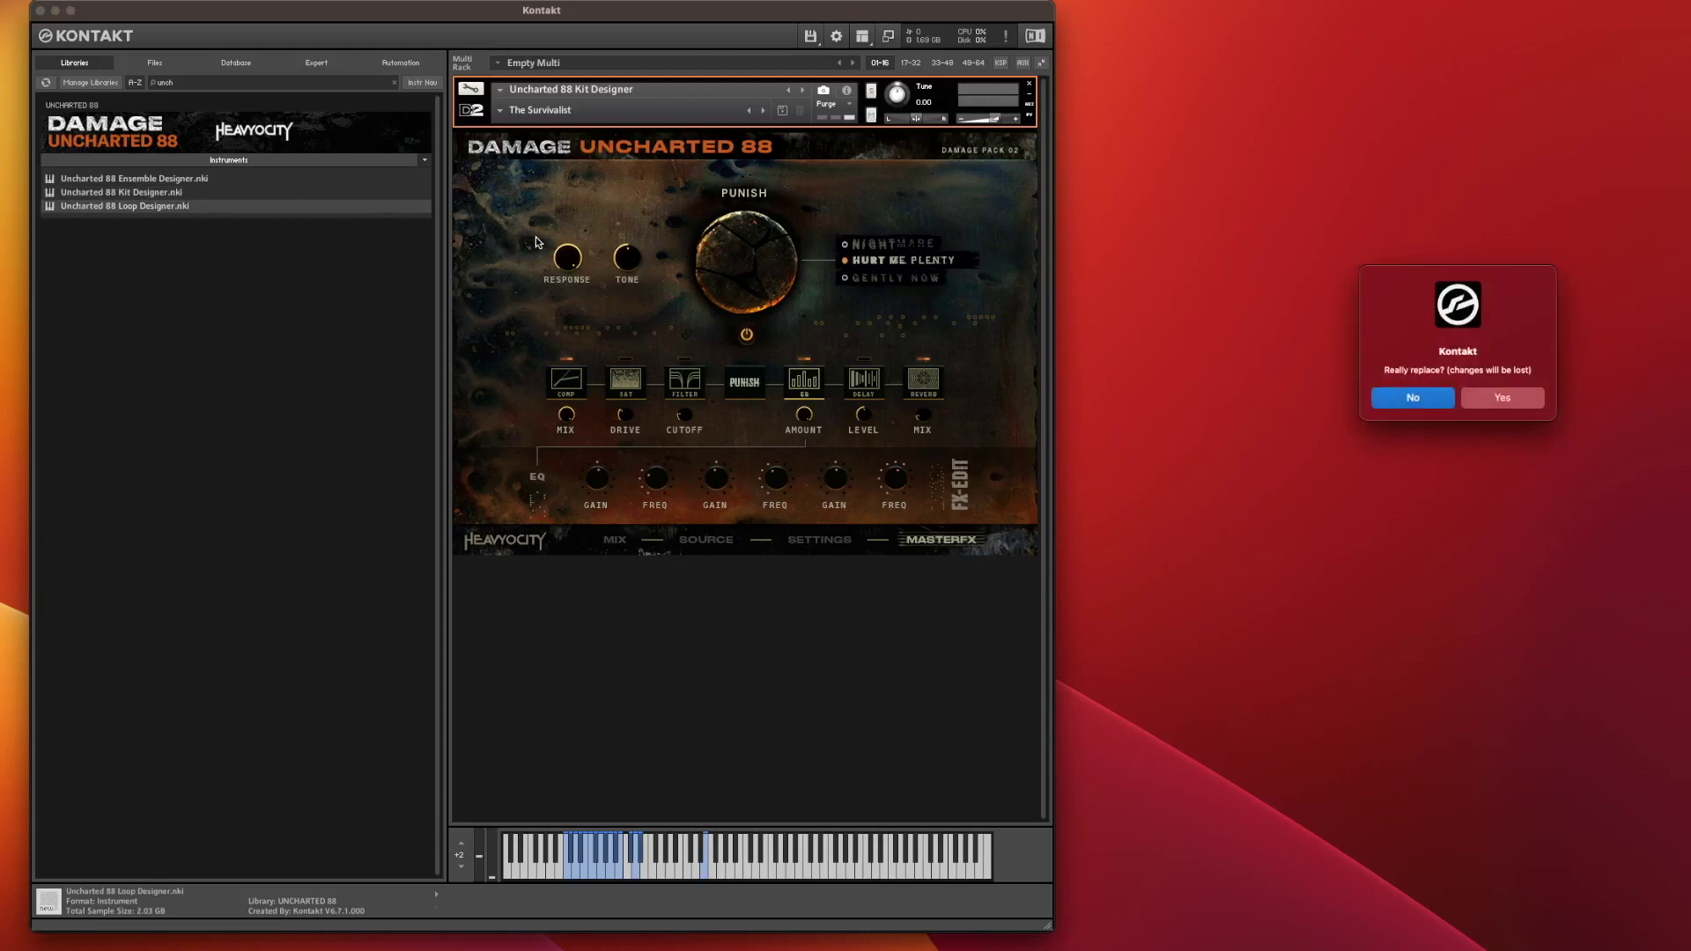
left_click(1522, 406)
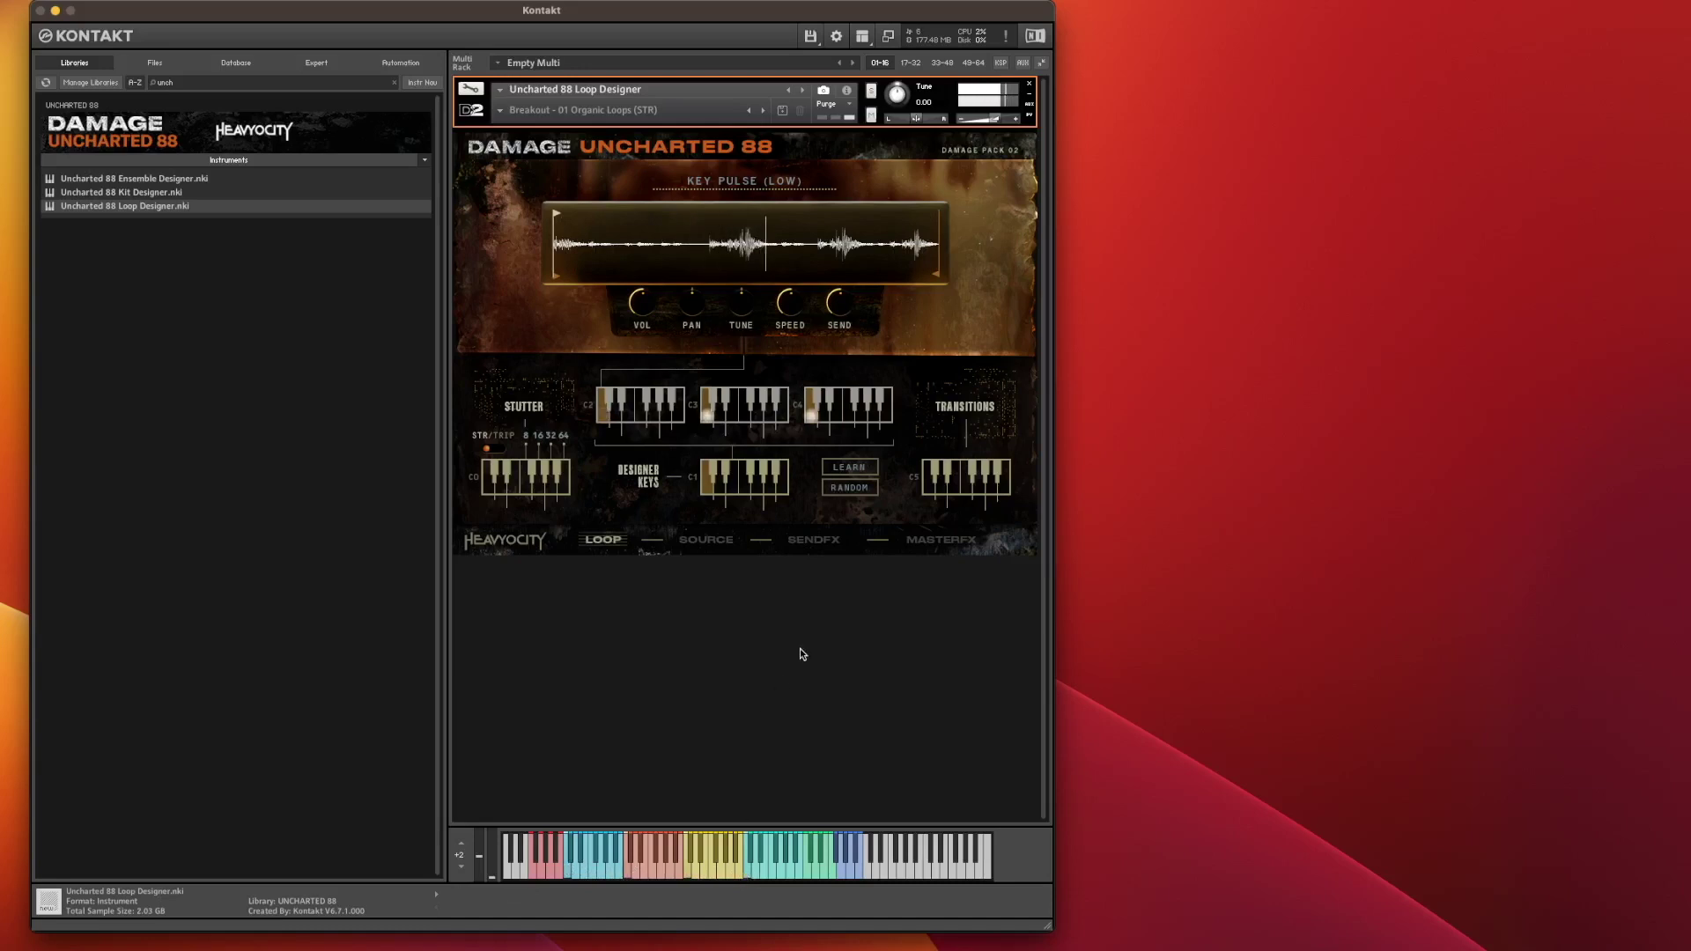
Step: Switch the Loop Designer to the OPPORTUNITY KNOCKS (LOW) loop
left_click(756, 425)
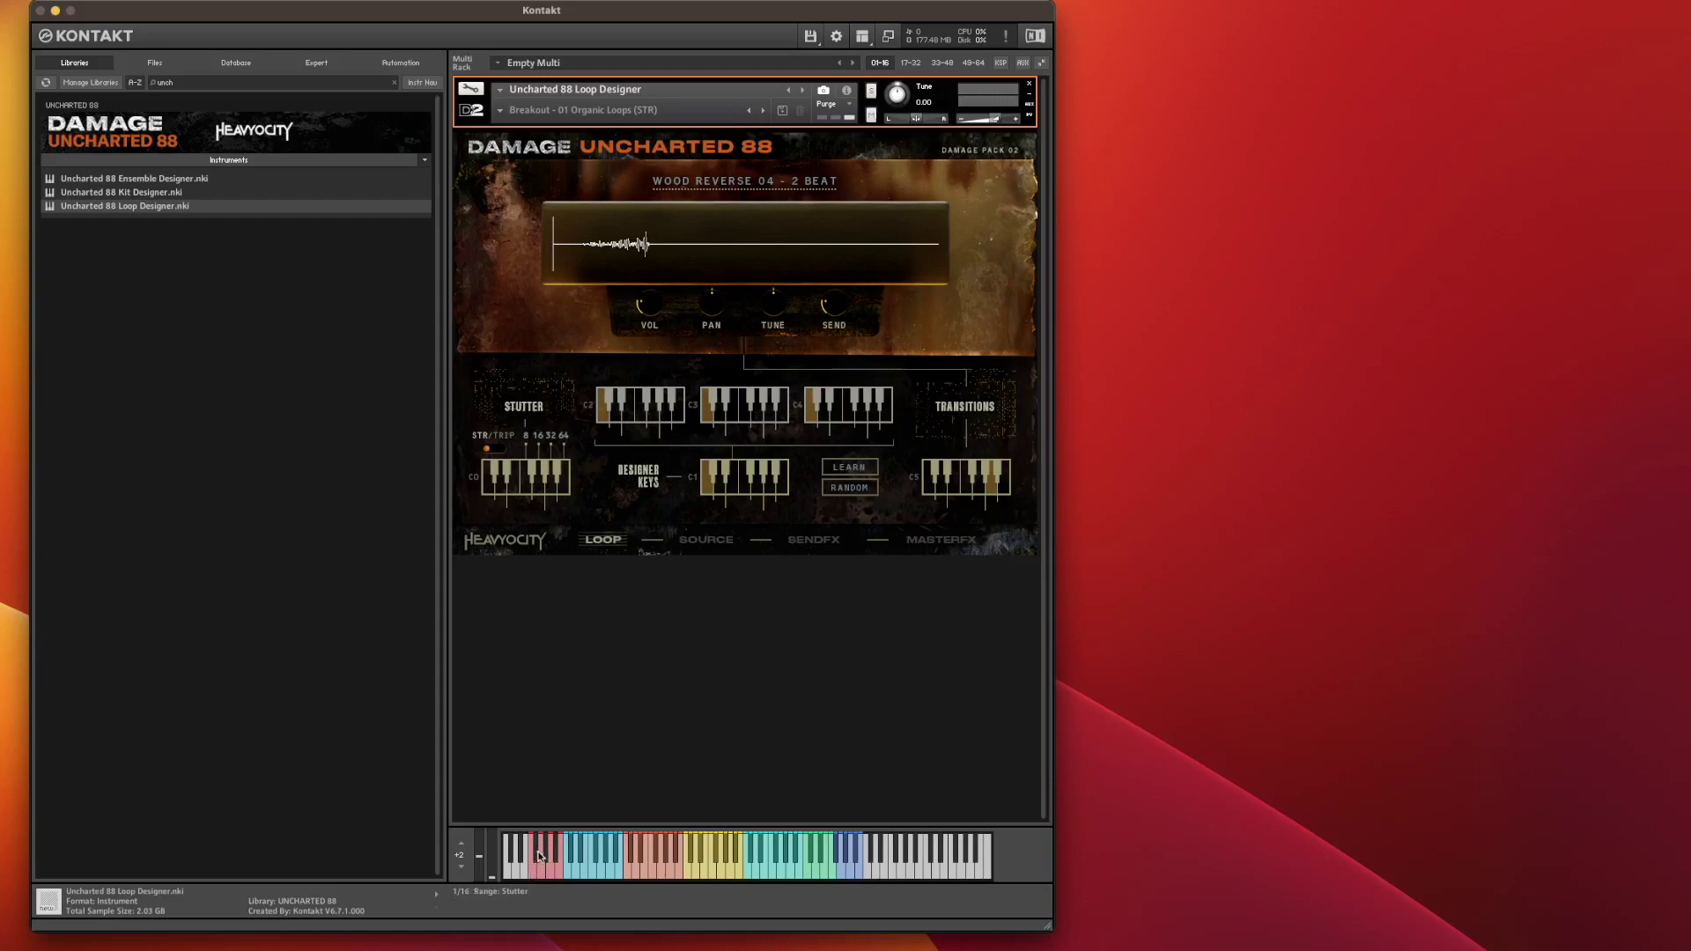
Step: Bring up the Loop Designer's Source page with its loop categories
left_click(708, 543)
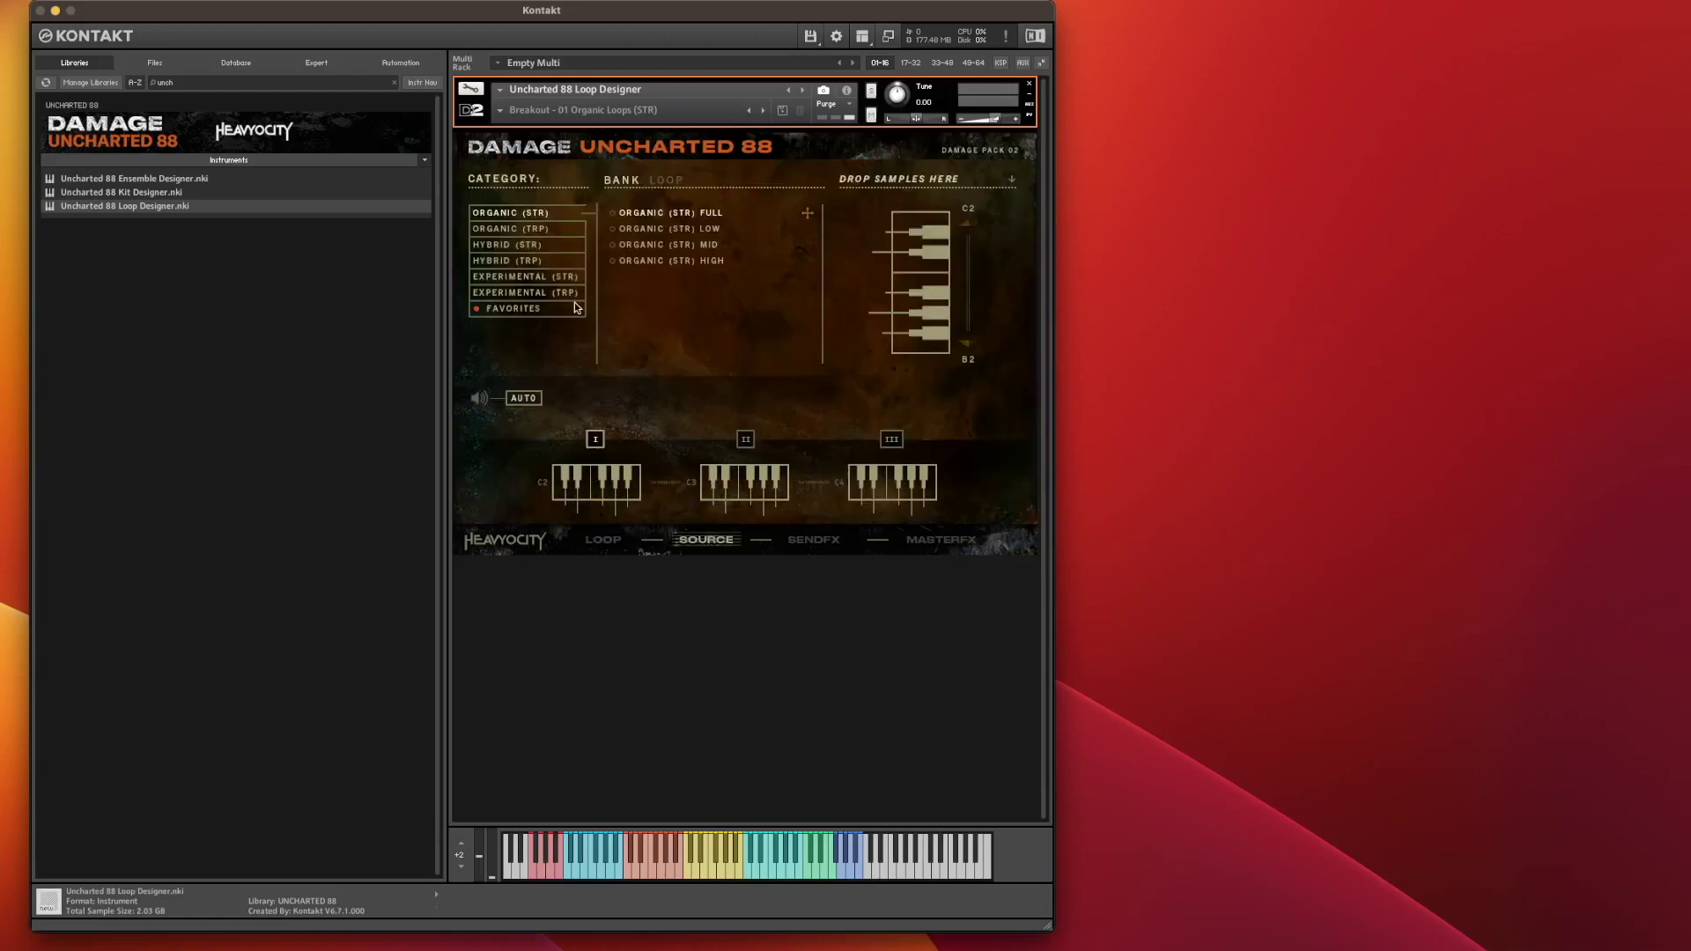
Step: Try the HYBRID (TRP) MID bank, then select the EXPERIMENTAL (STR) category
left_click(496, 262)
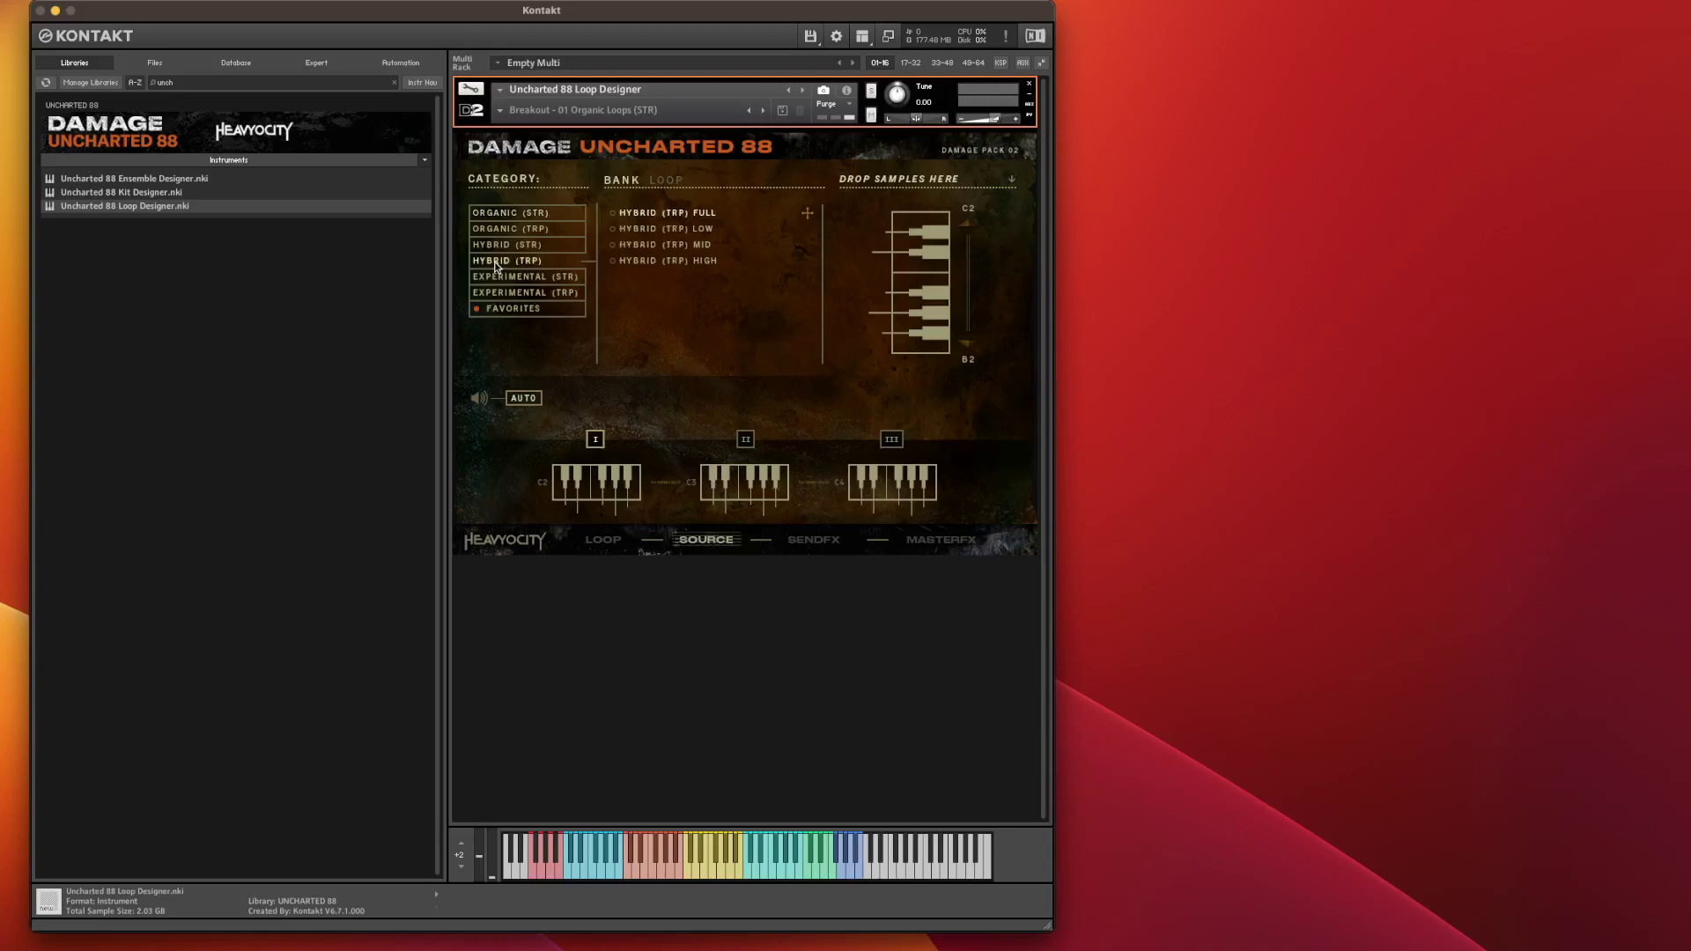
left_click(682, 248)
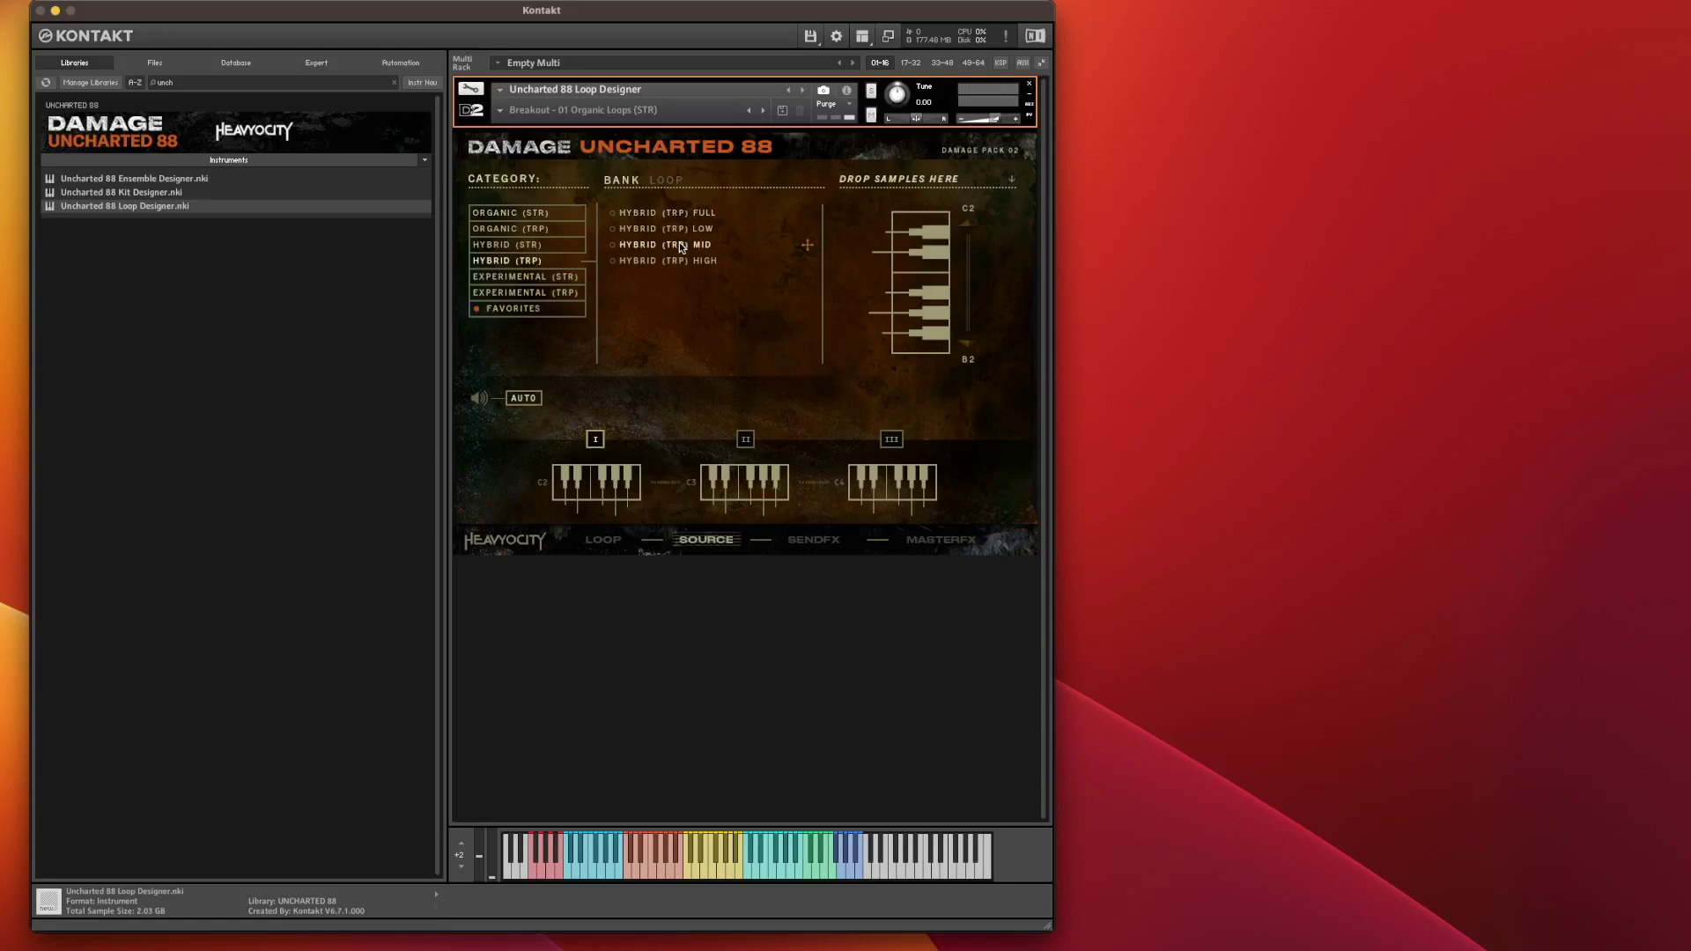
left_click(518, 278)
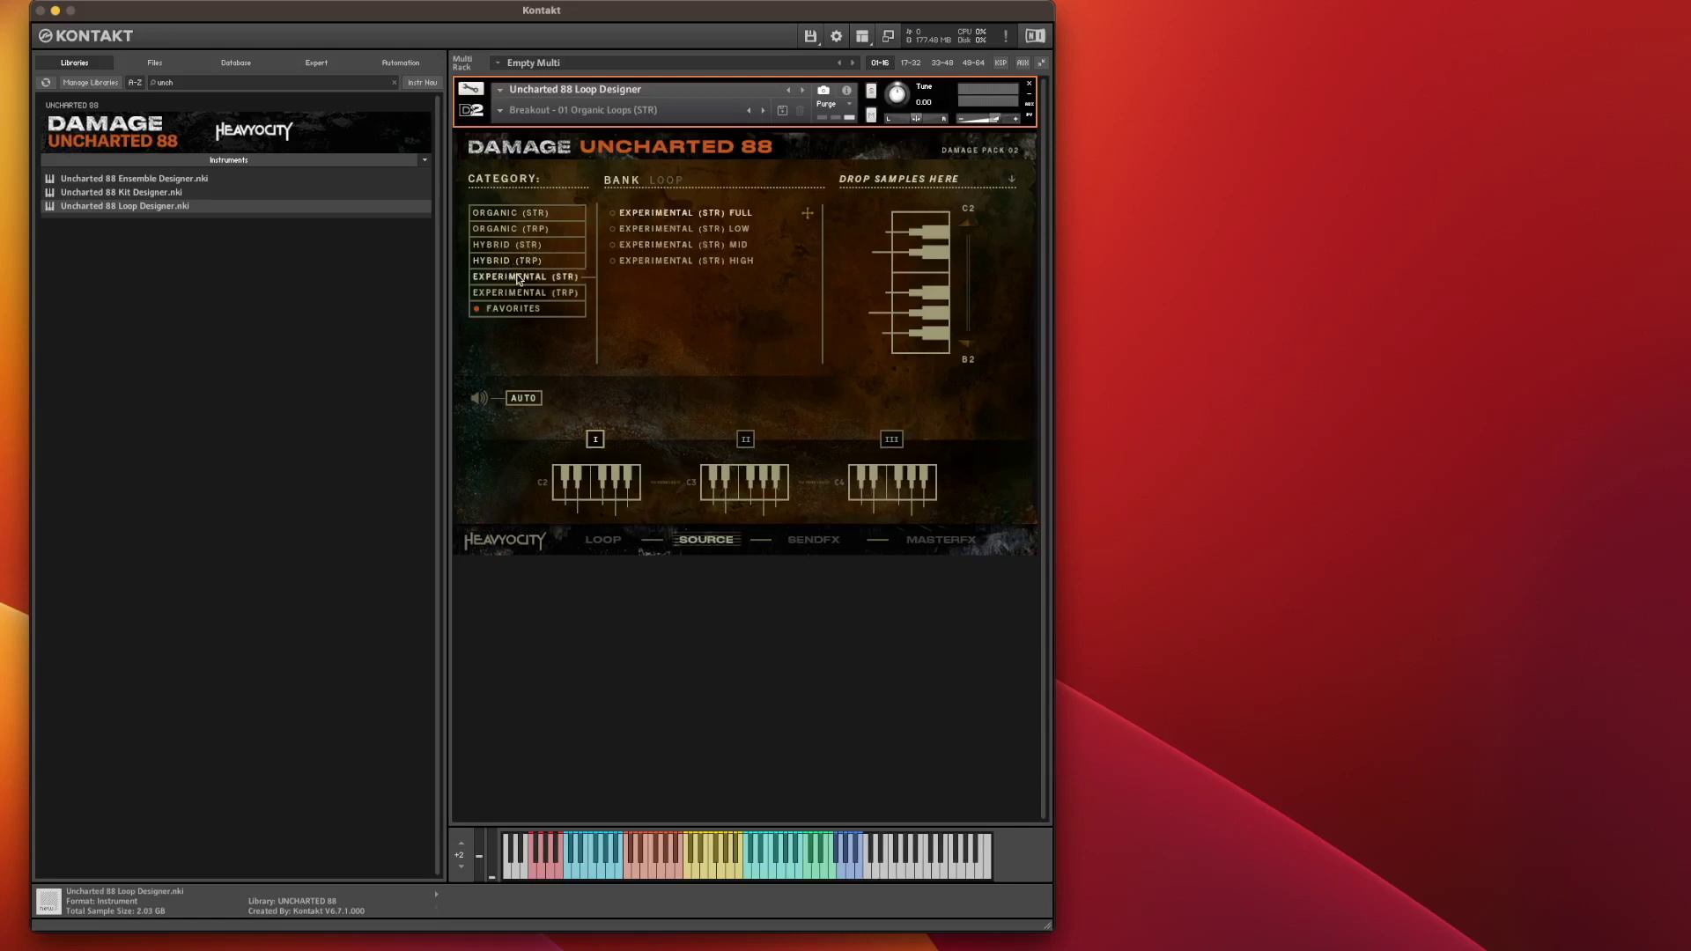
Step: Audition the EXPERIMENTAL (STR) MID and LOW banks, toggling automatic preview on and off
left_click(523, 401)
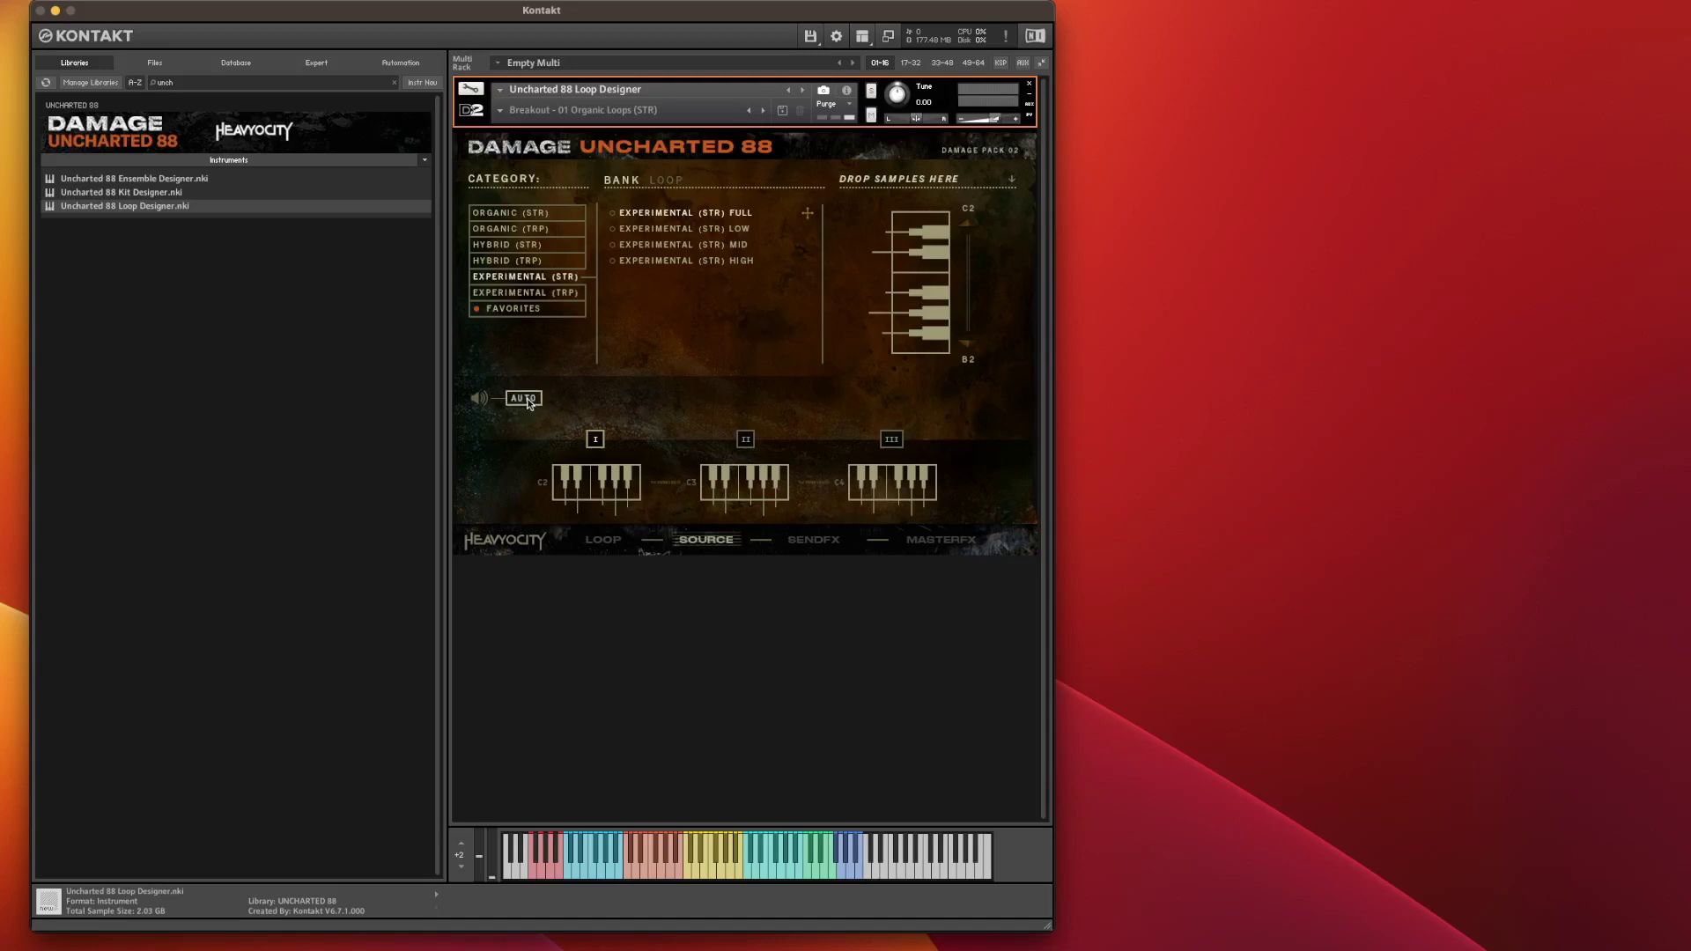
left_click(684, 245)
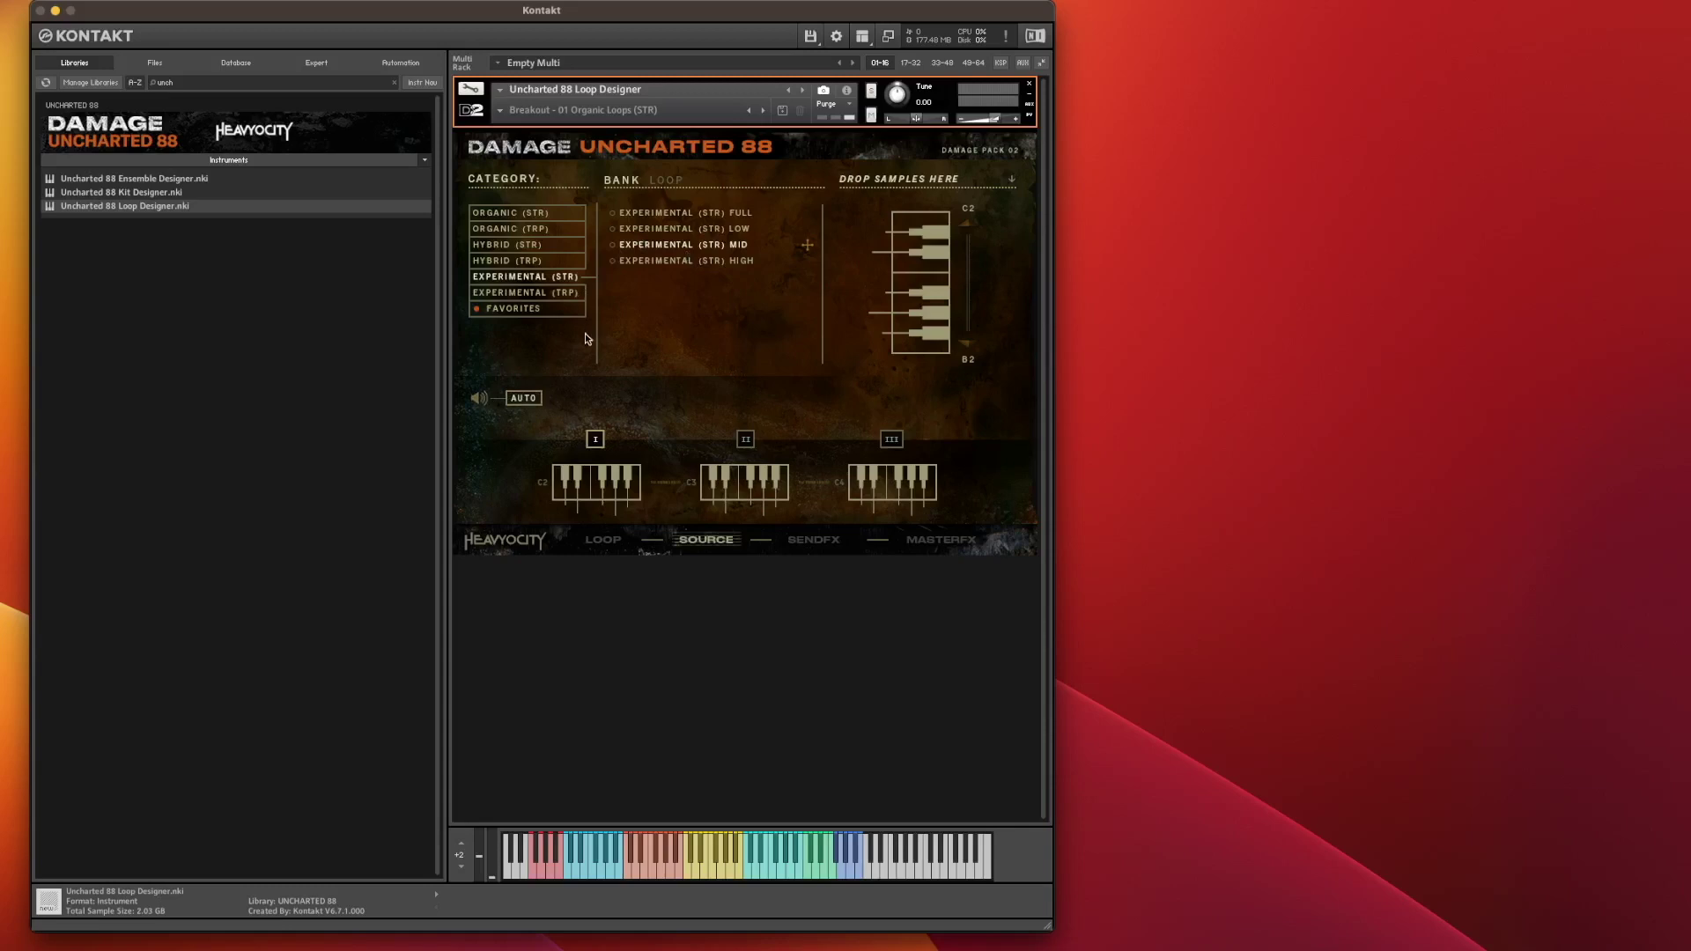
left_click(532, 406)
left_click_drag(680, 234, 740, 235)
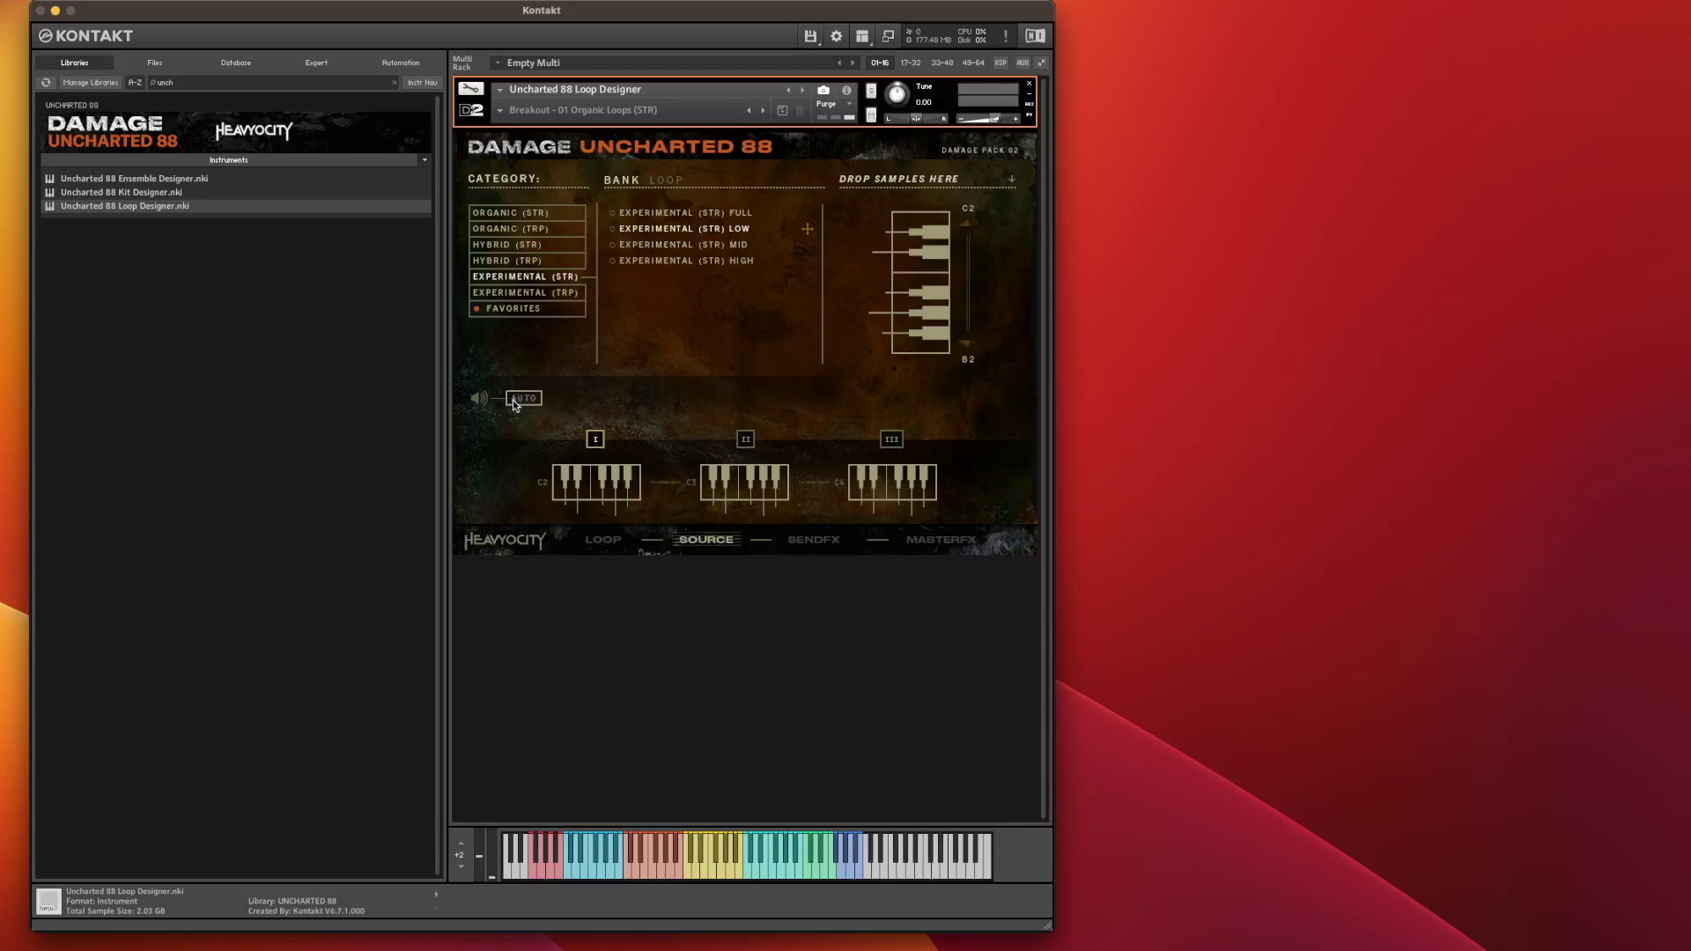
left_click(653, 248)
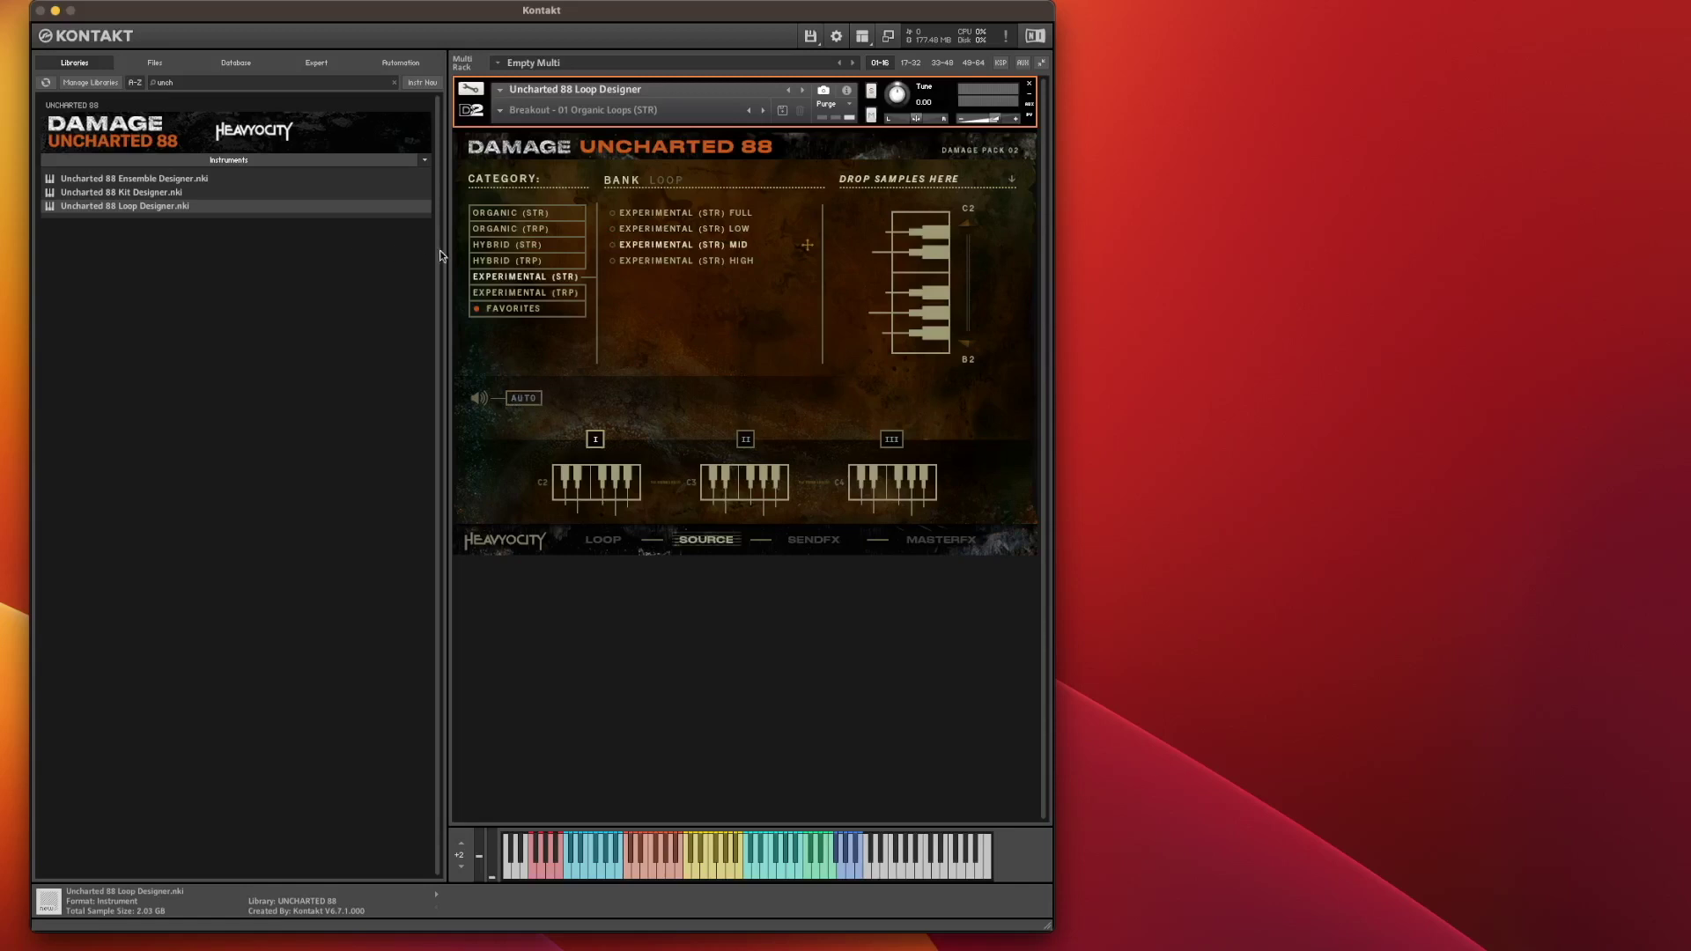
Step: Audition the HYBRID (STR) MID and LOW banks
left_click(510, 244)
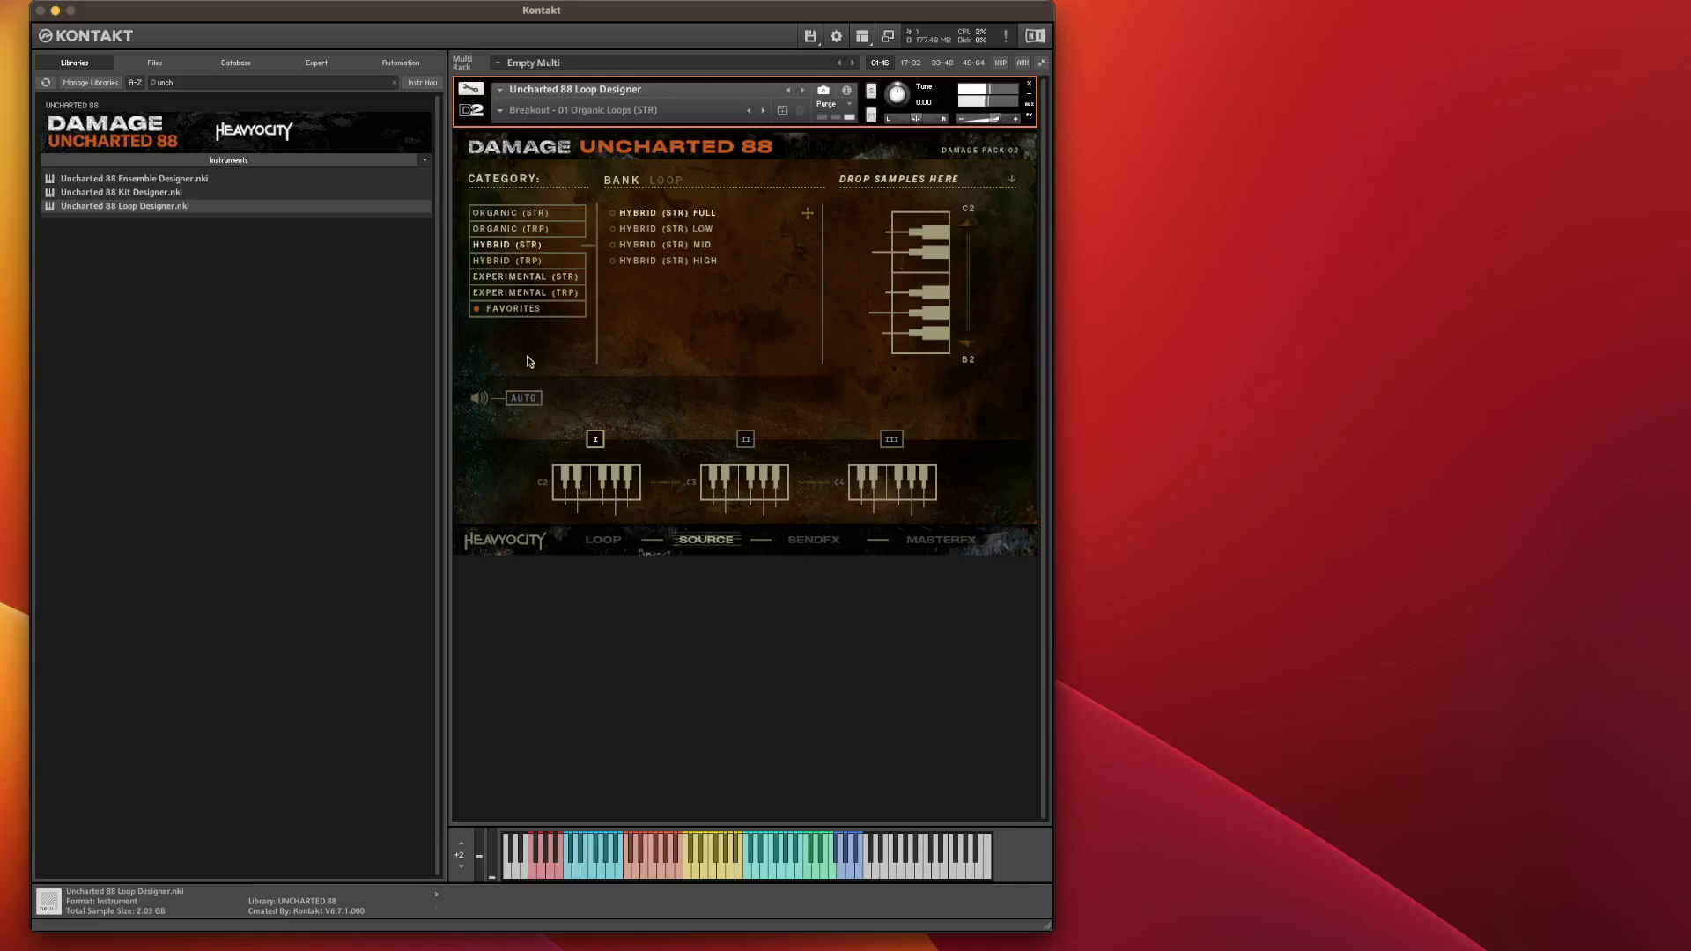
left_click(665, 244)
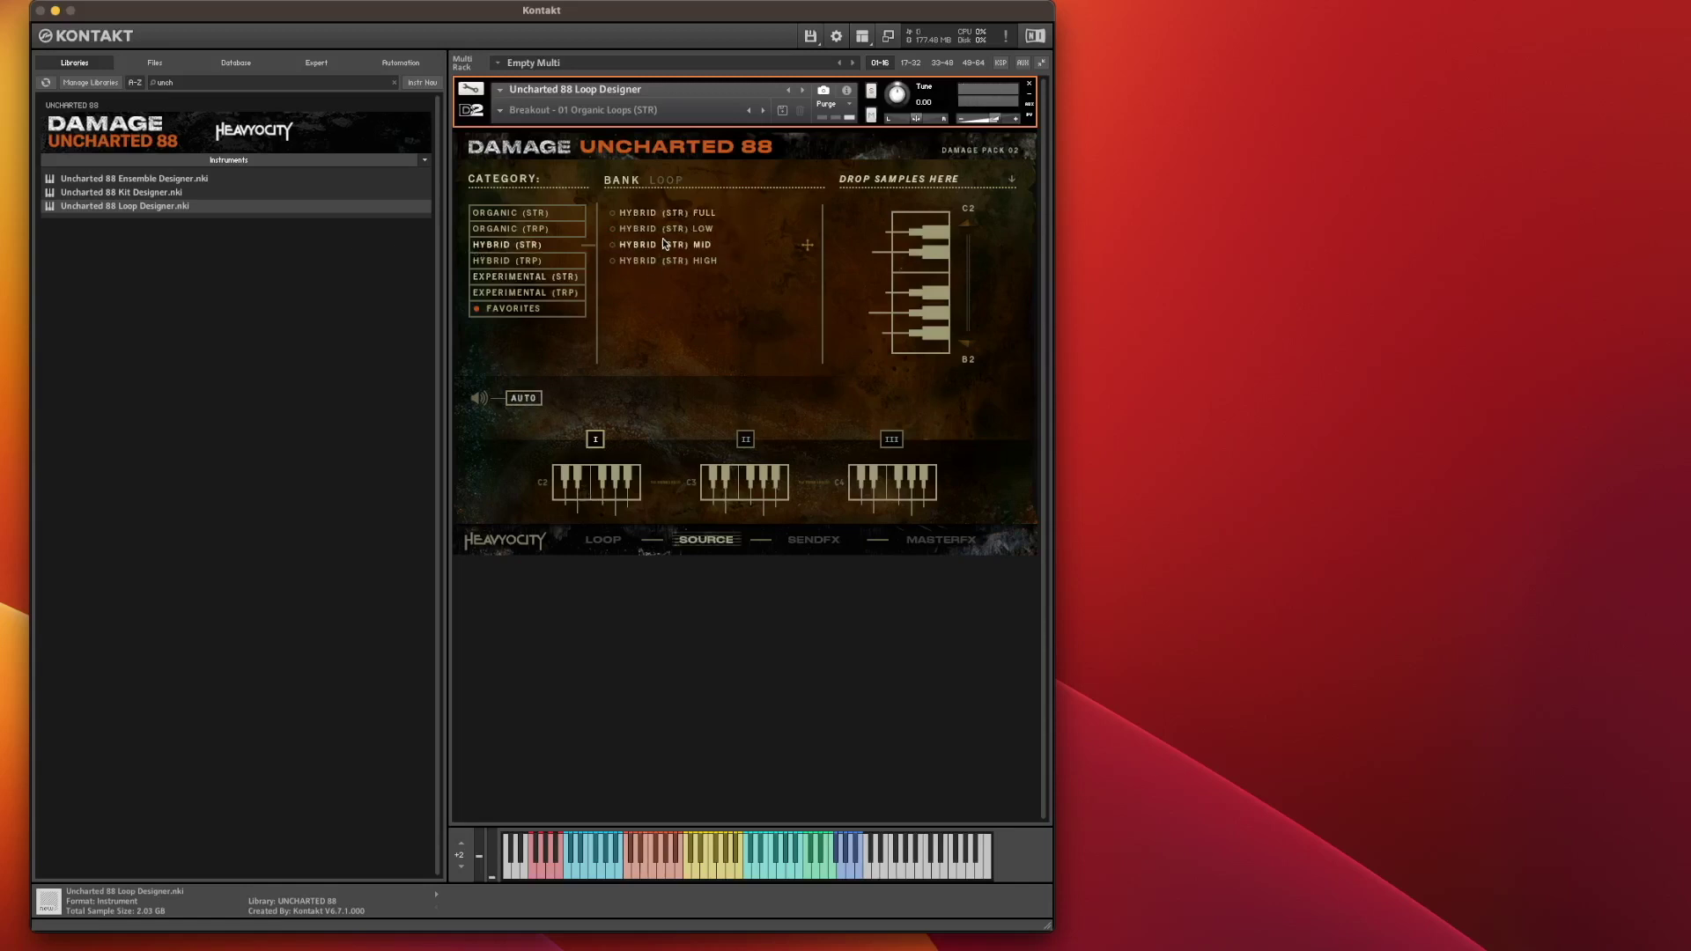
left_click(478, 401)
left_click(716, 227)
Step: List individual loops and choose TICKING TACKING after trying KNOCK ALONG and SLIDING UPHILL
left_click(667, 180)
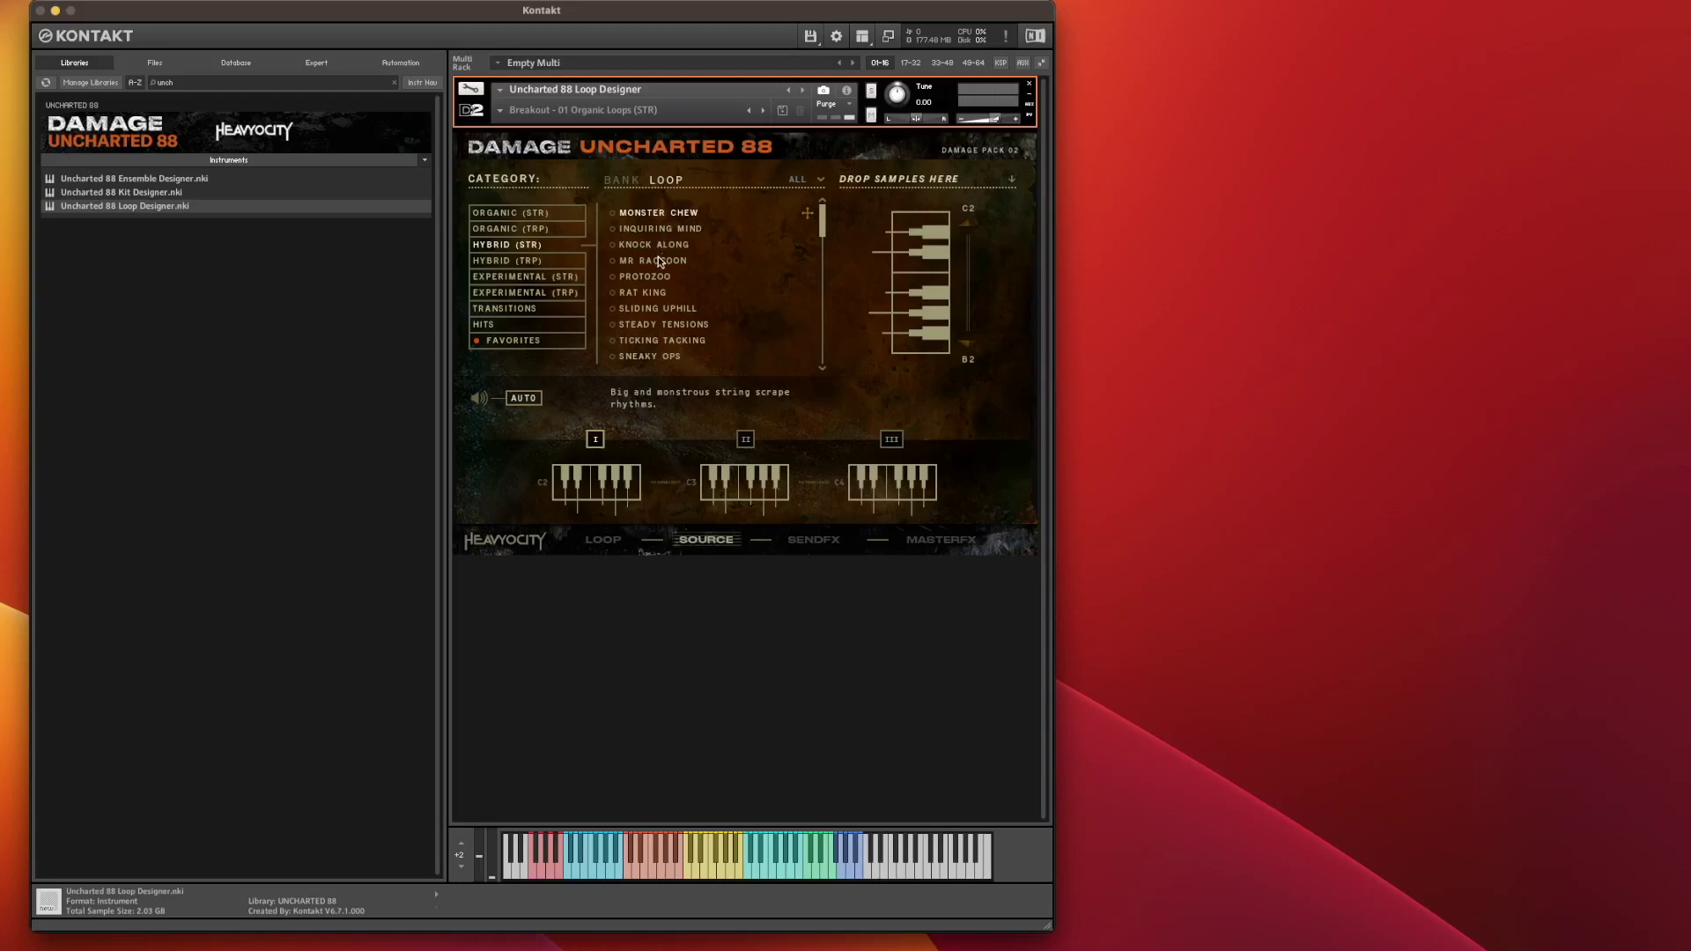
left_click(625, 181)
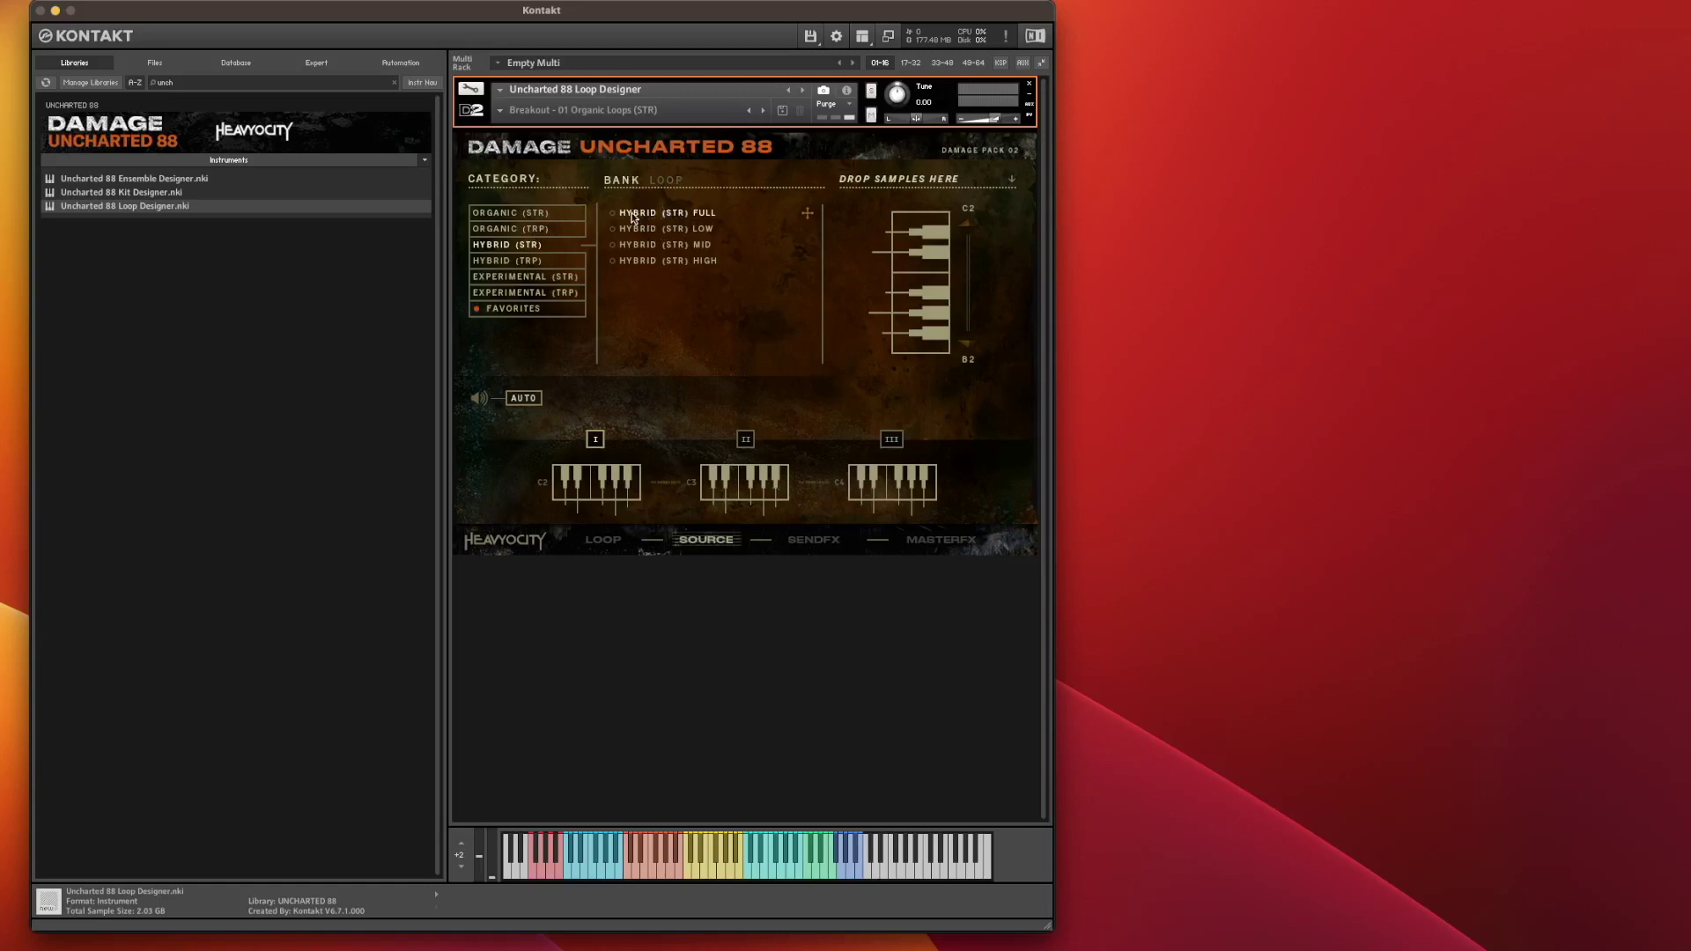
left_click(673, 181)
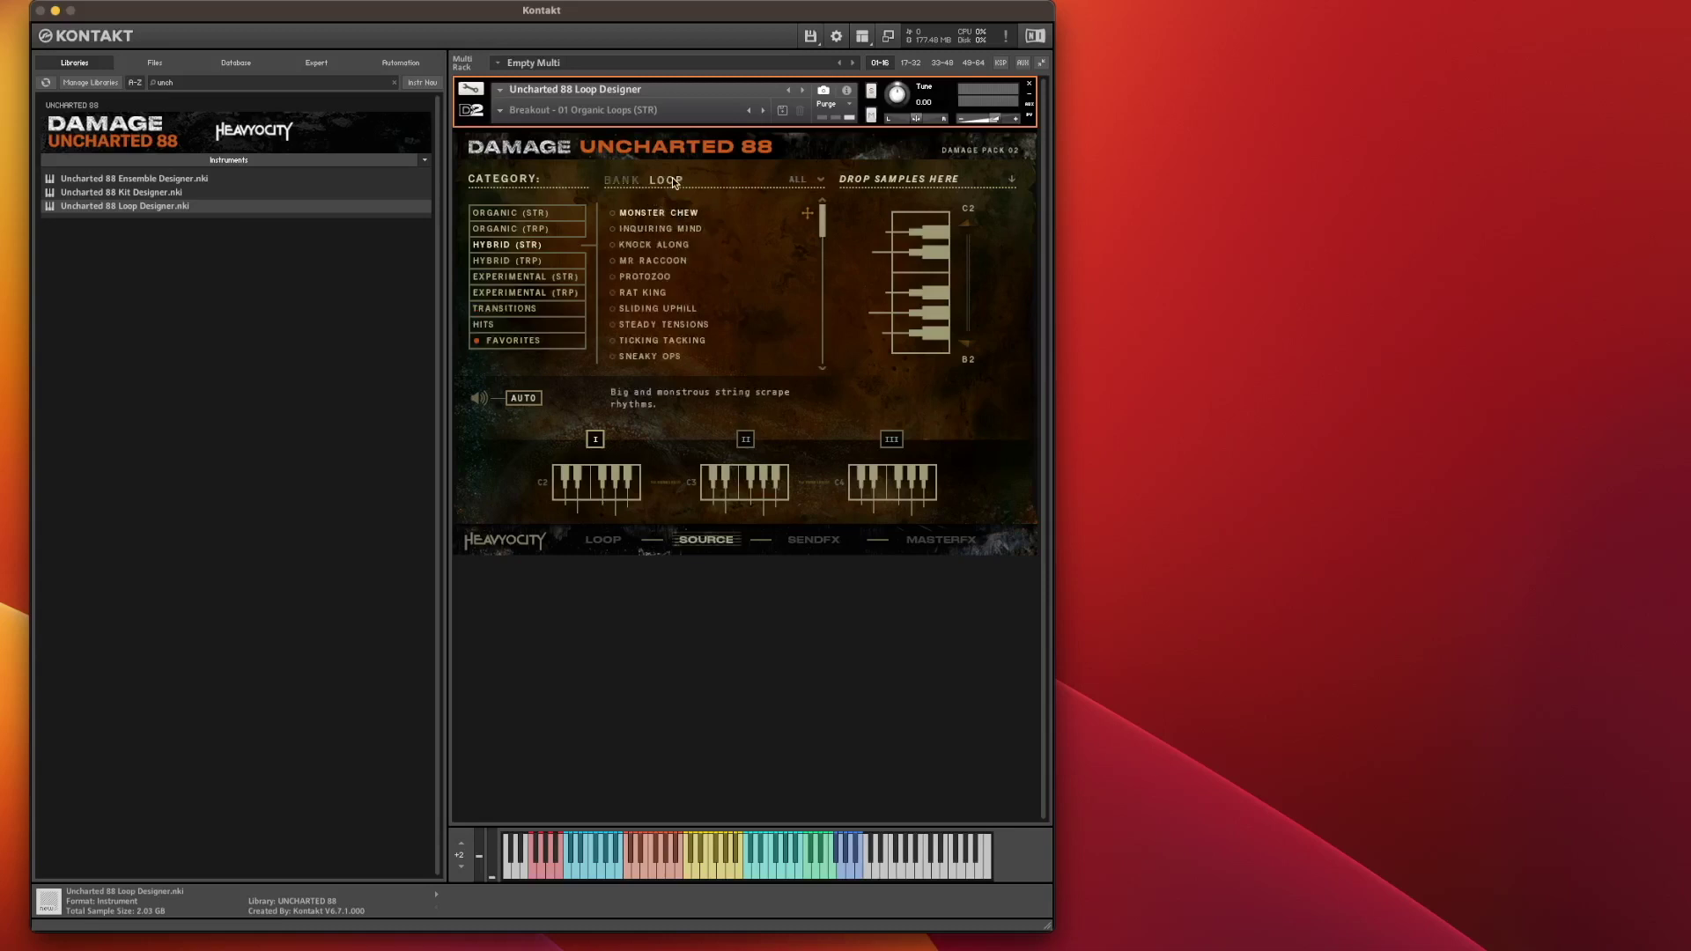
left_click(672, 242)
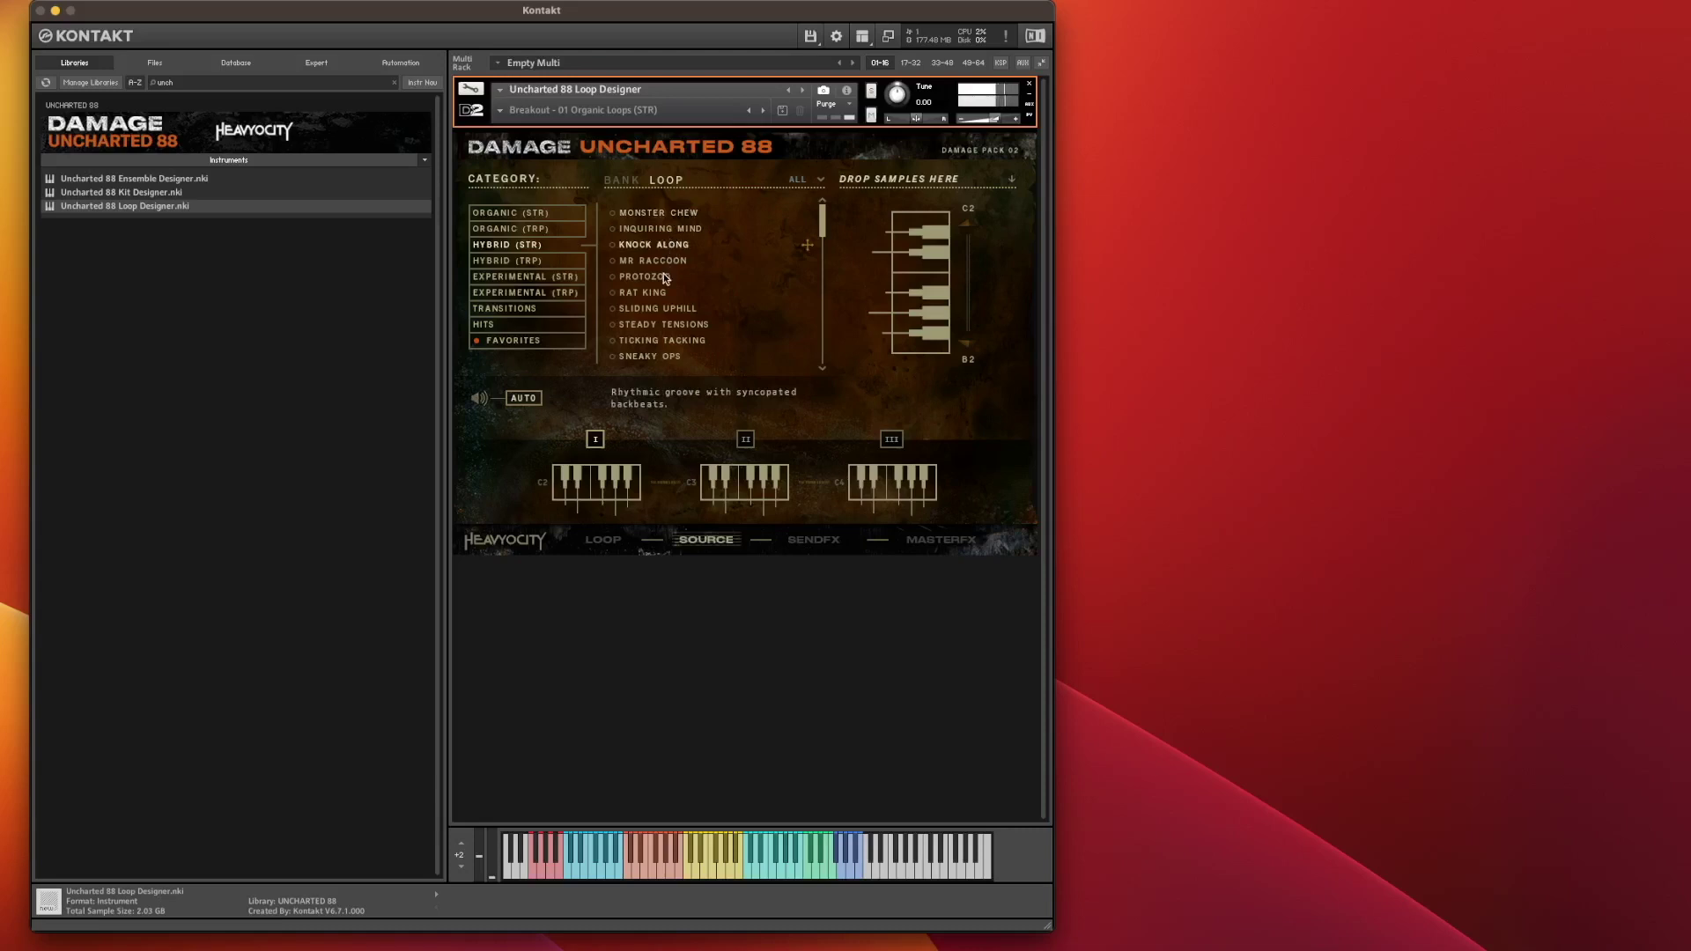
left_click(653, 309)
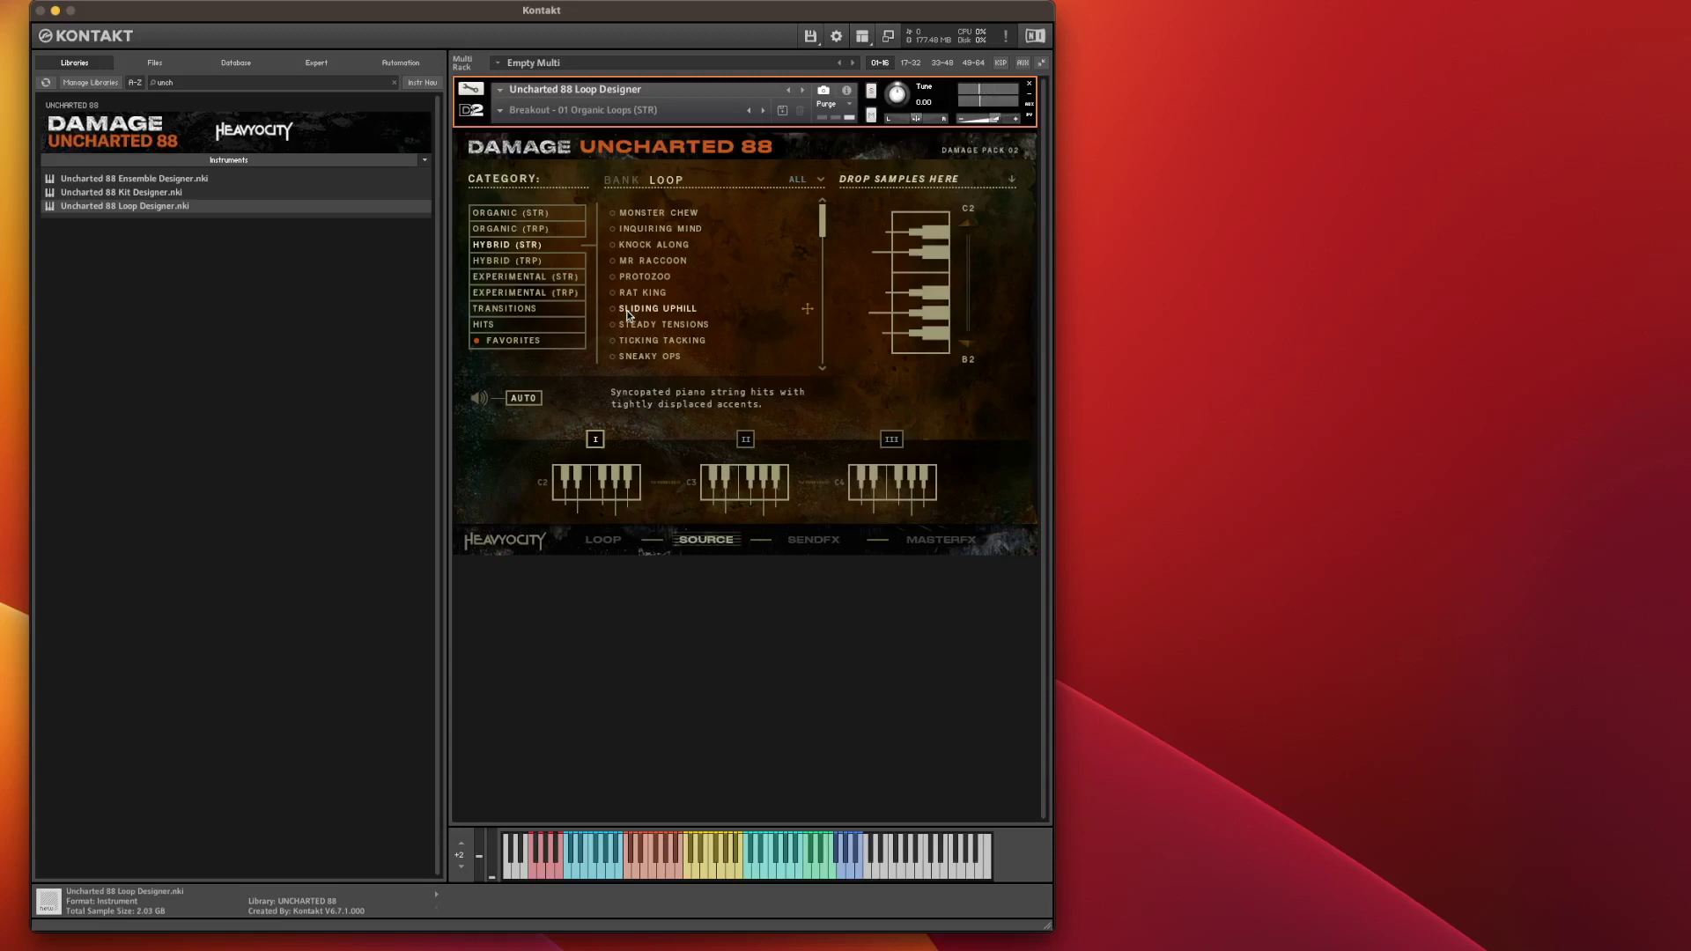
left_click(653, 342)
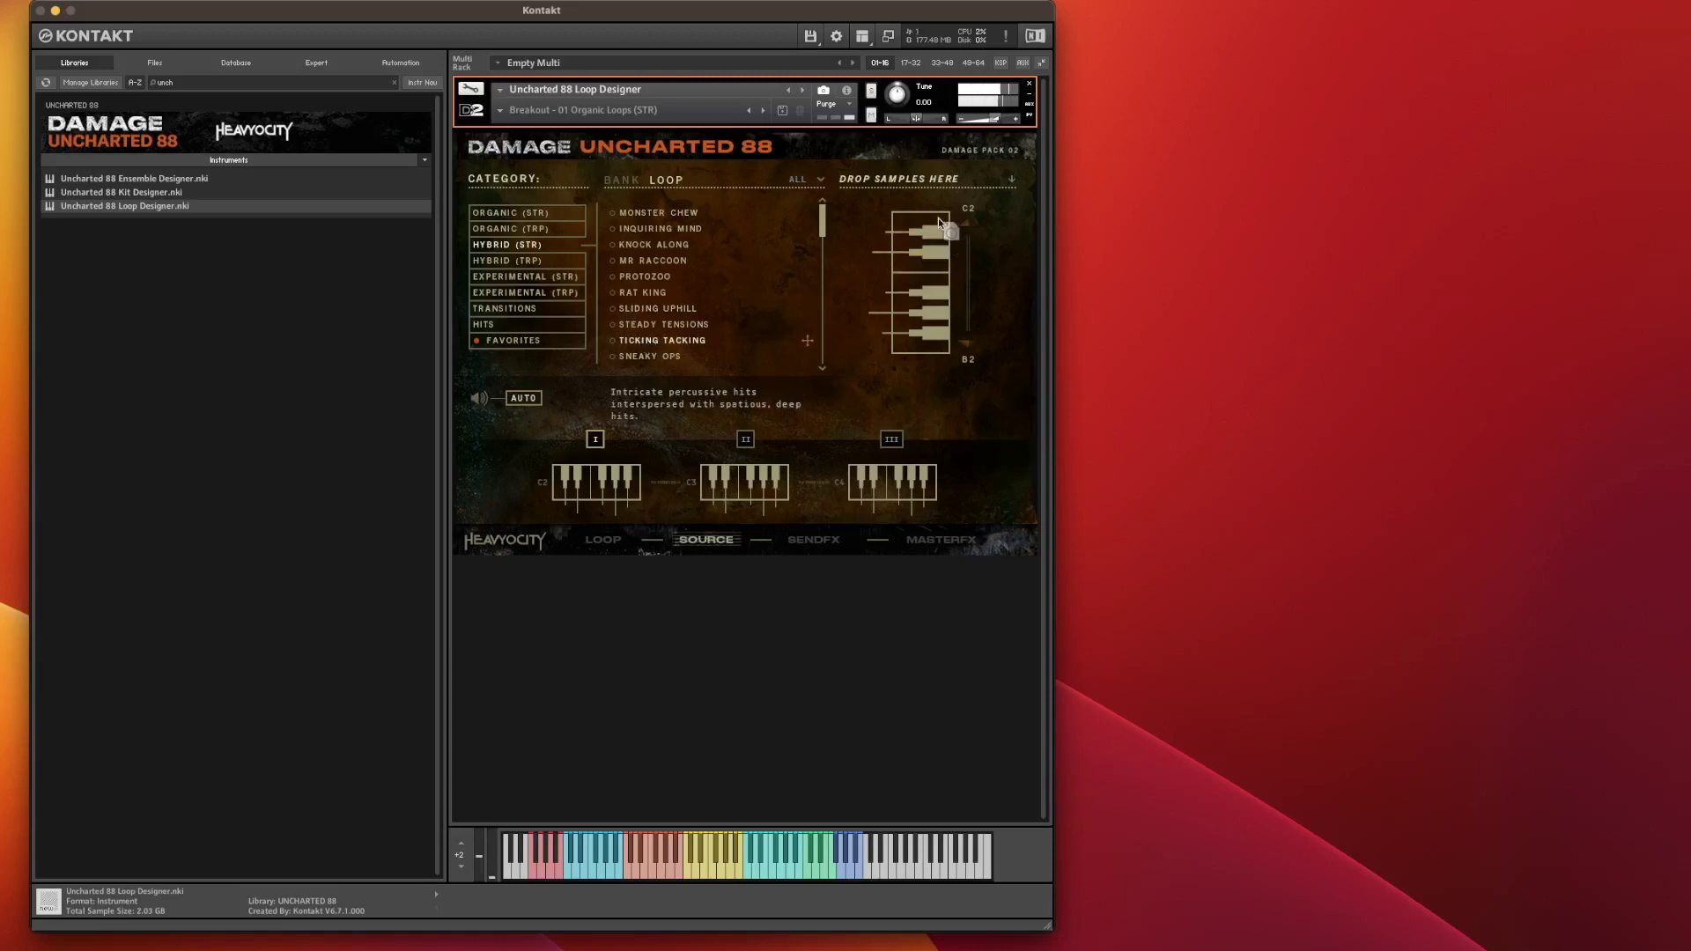
left_click(899, 223)
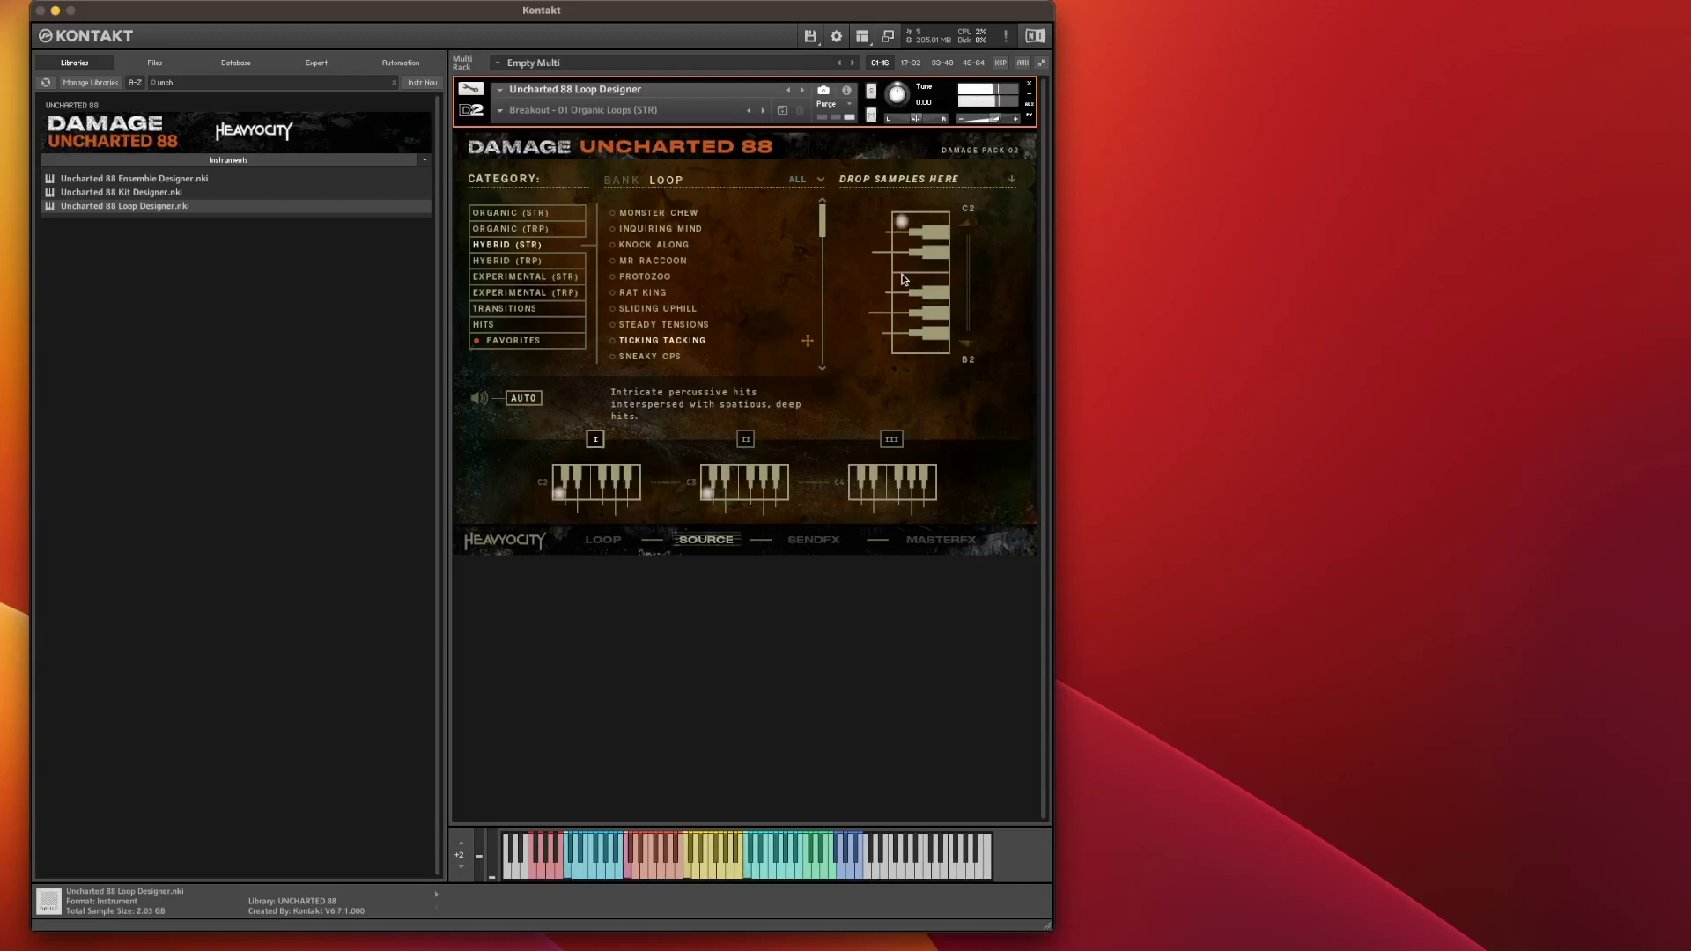
left_click(819, 544)
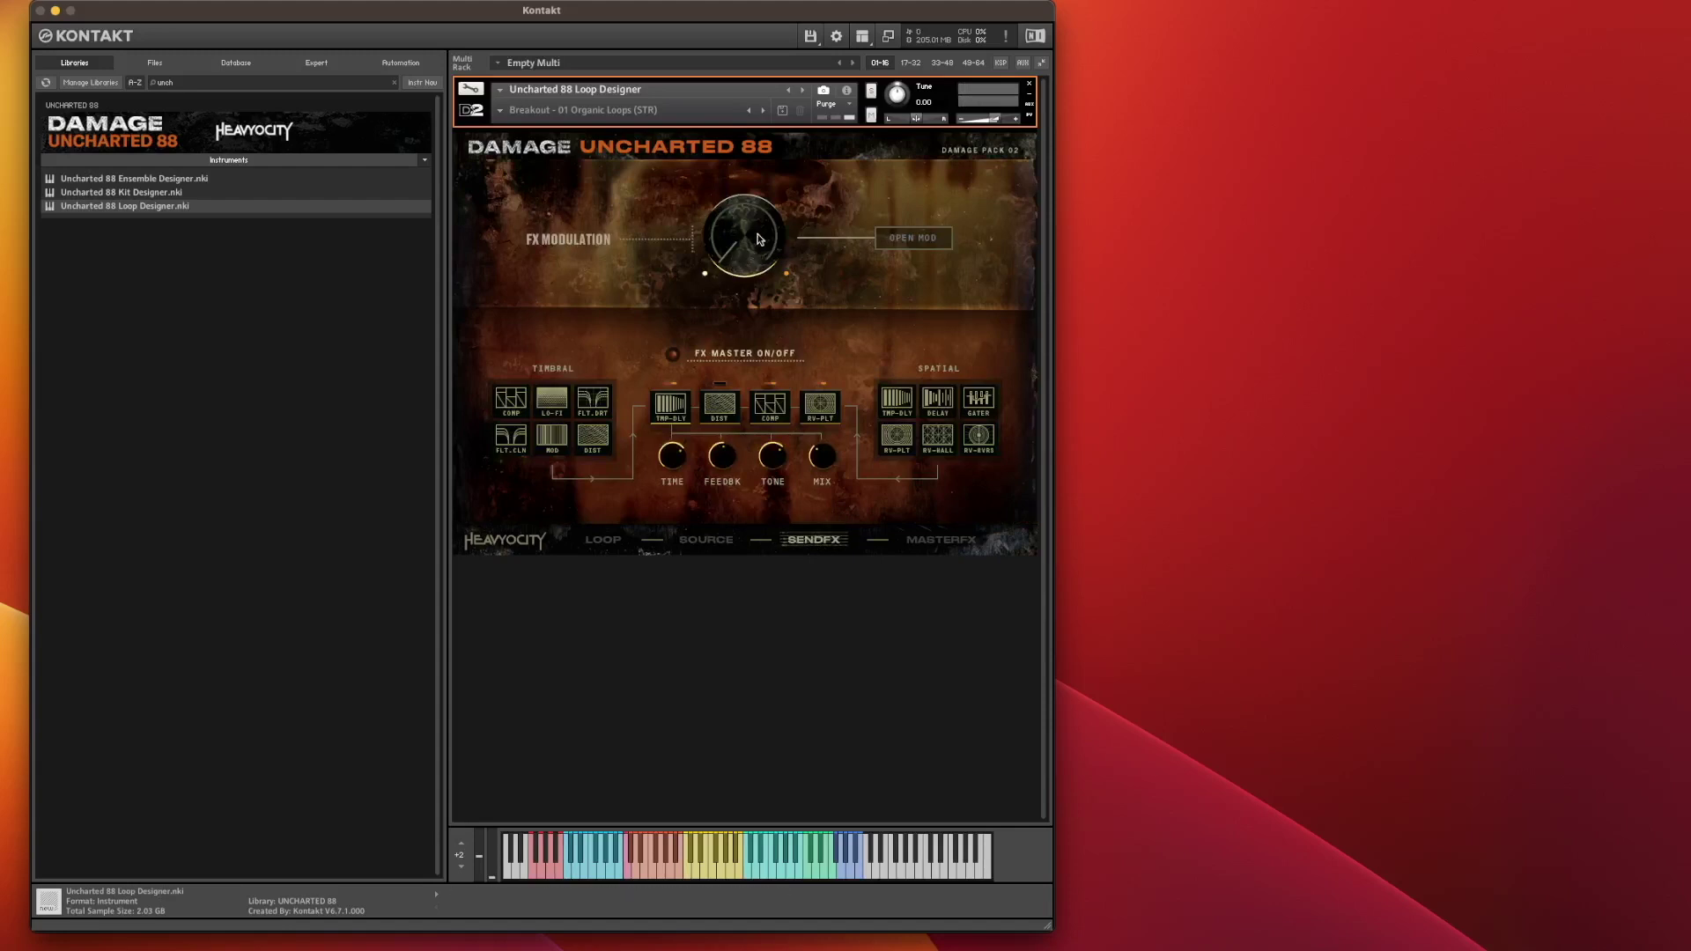
Step: Turn up the FX modulation amount and raise the effect mix to 82.7%
left_click_drag(761, 240, 757, 322)
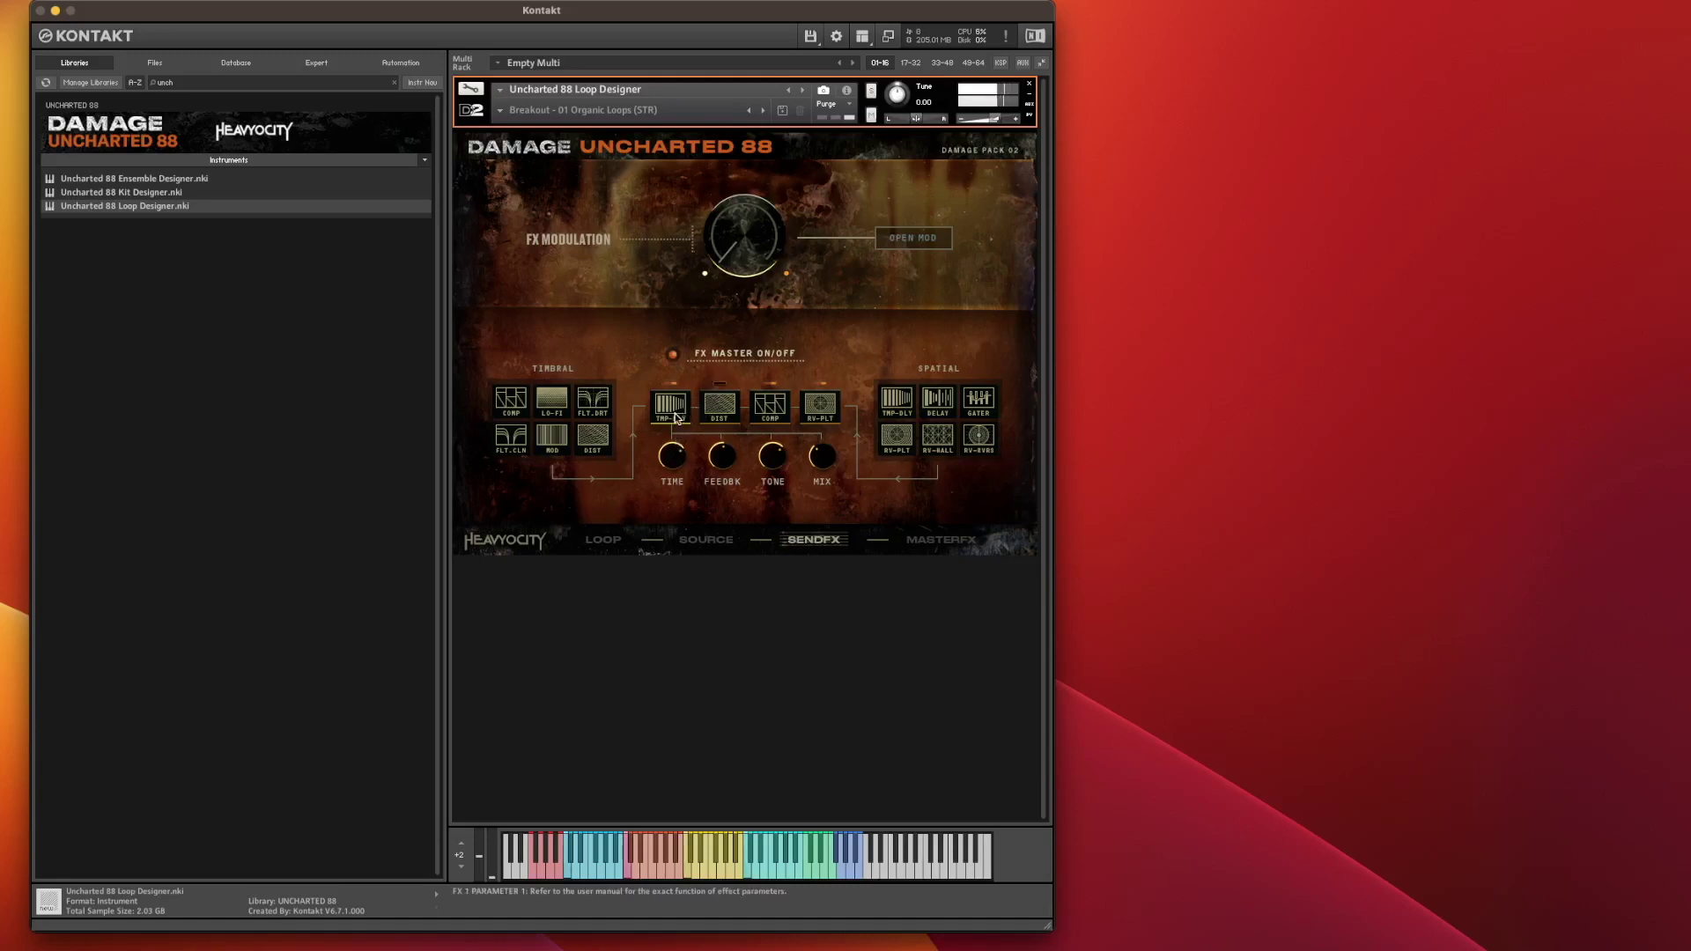
mouse_move(819, 453)
left_click_drag(820, 454, 835, 398)
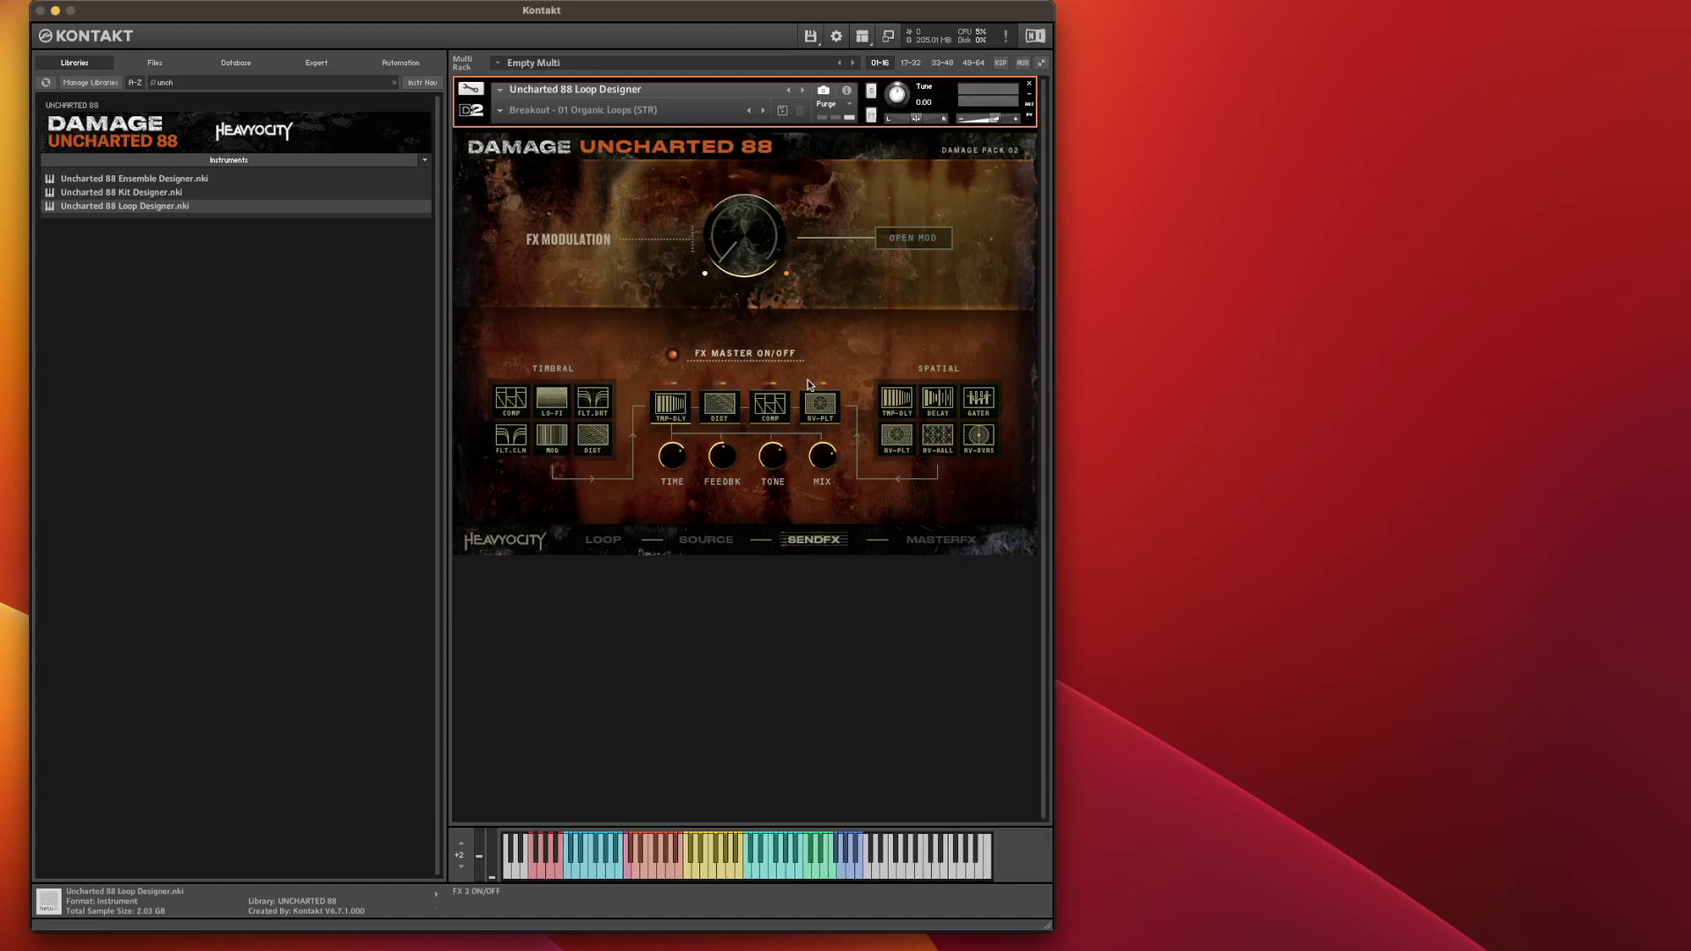
left_click_drag(824, 466, 831, 402)
Step: On the distortion effect, lower and then raise the FX modulation amount again
left_click(723, 415)
left_click_drag(747, 266, 745, 229)
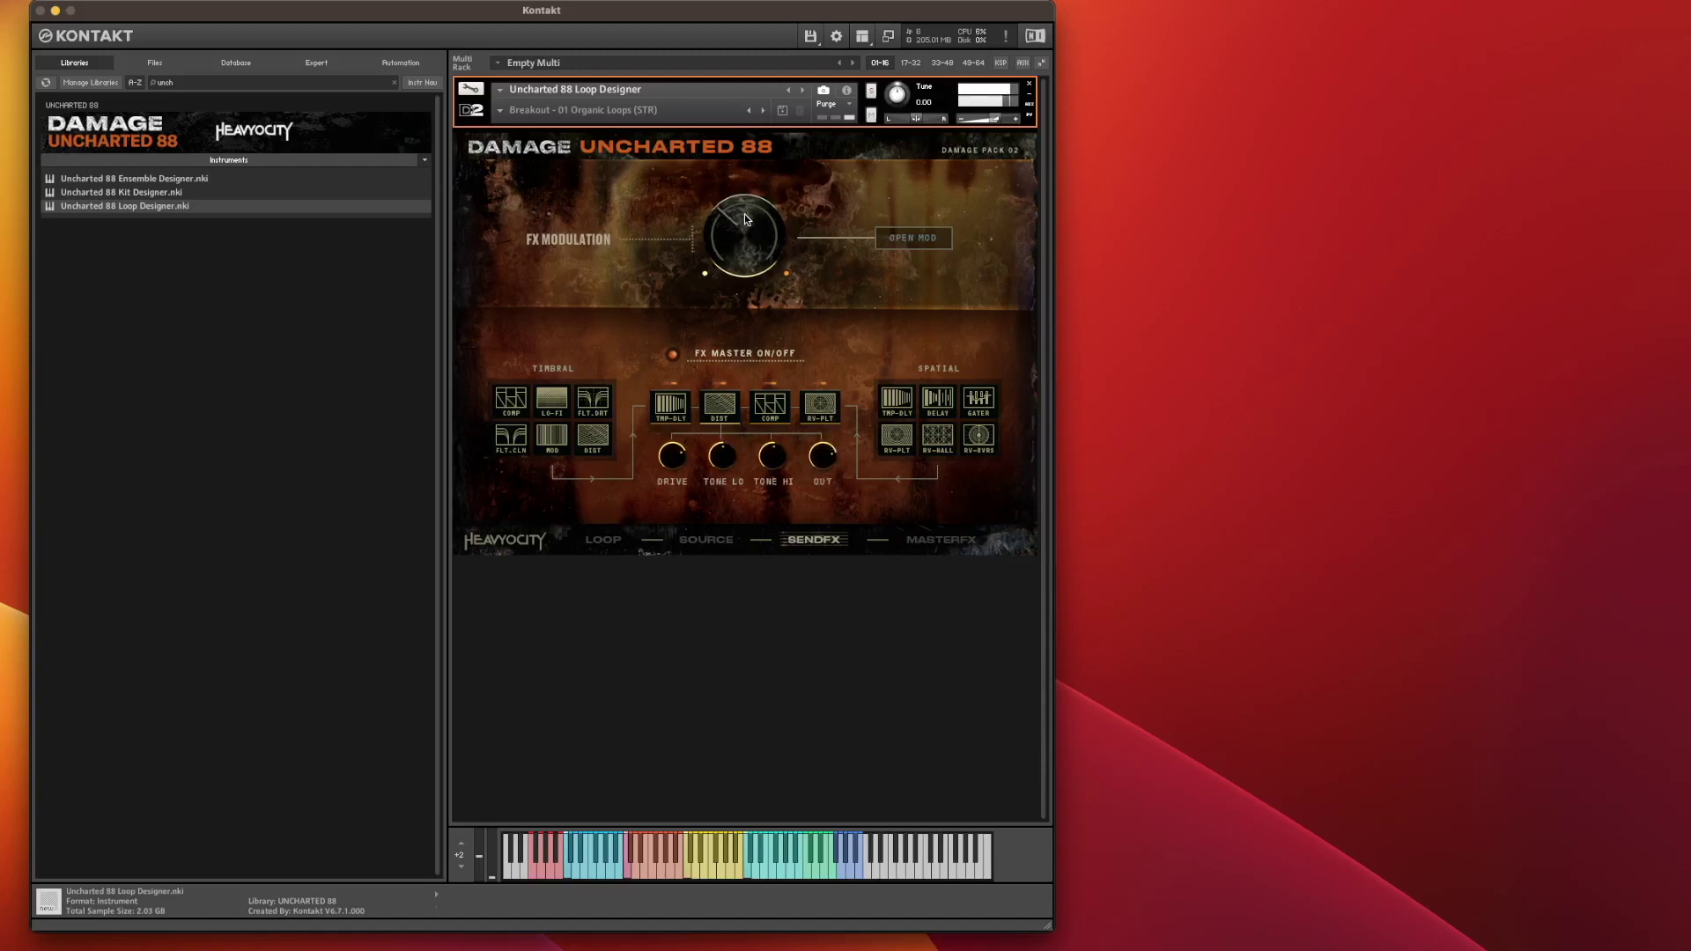
left_click_drag(745, 218, 745, 235)
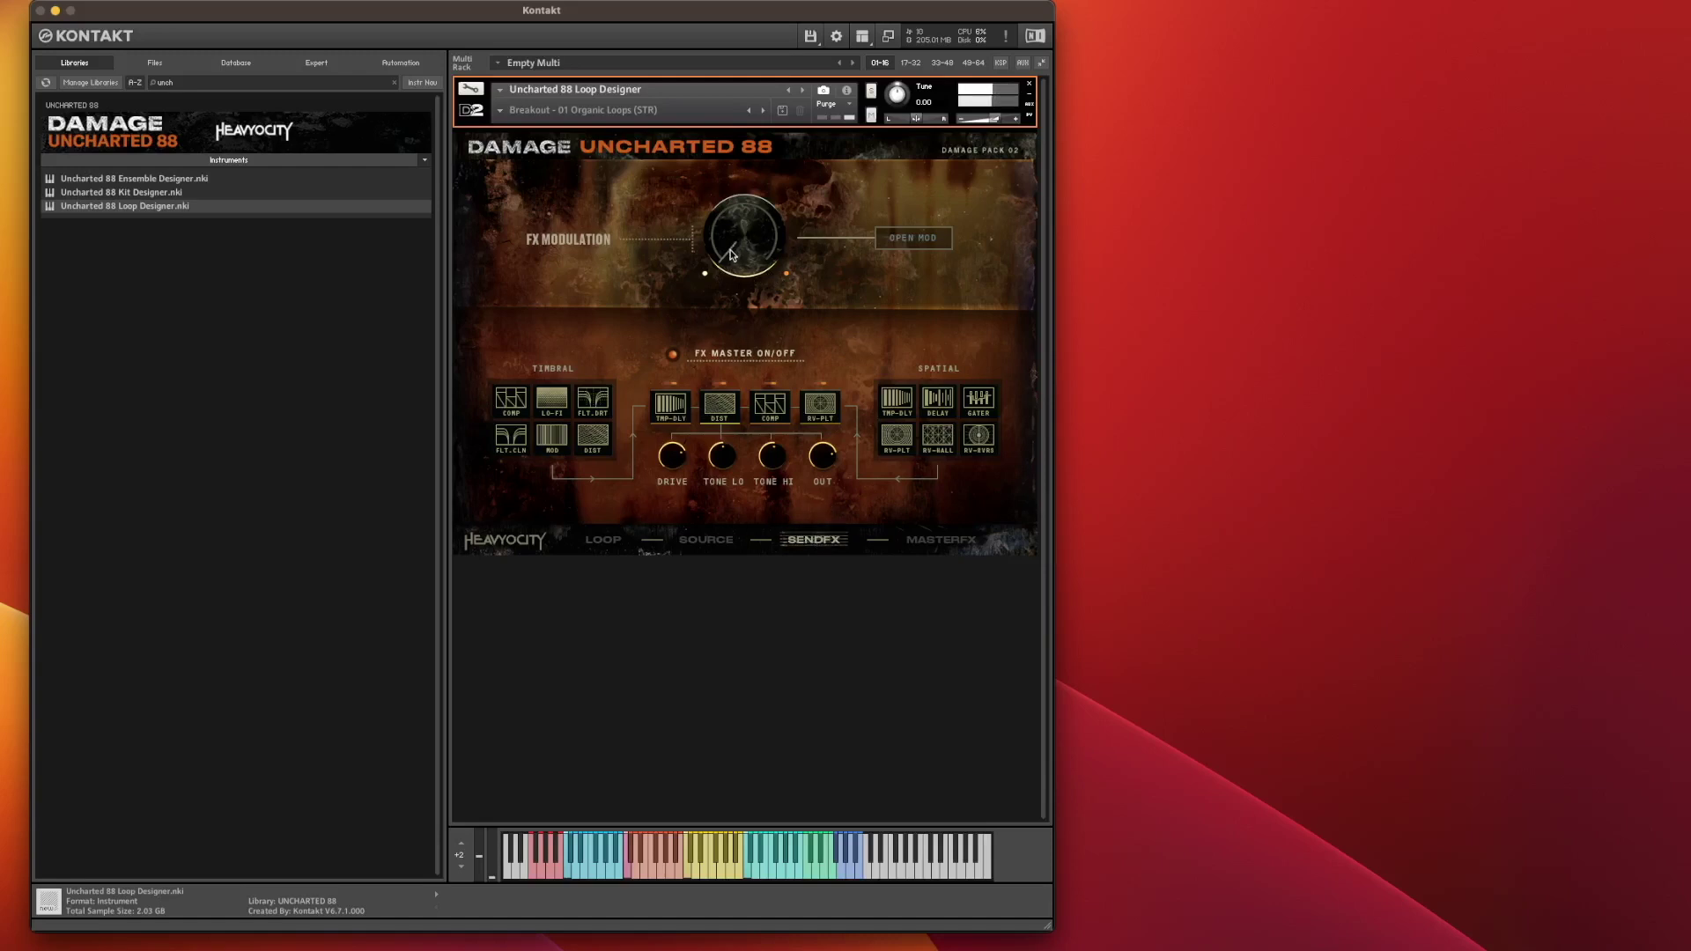
left_click_drag(735, 255, 737, 339)
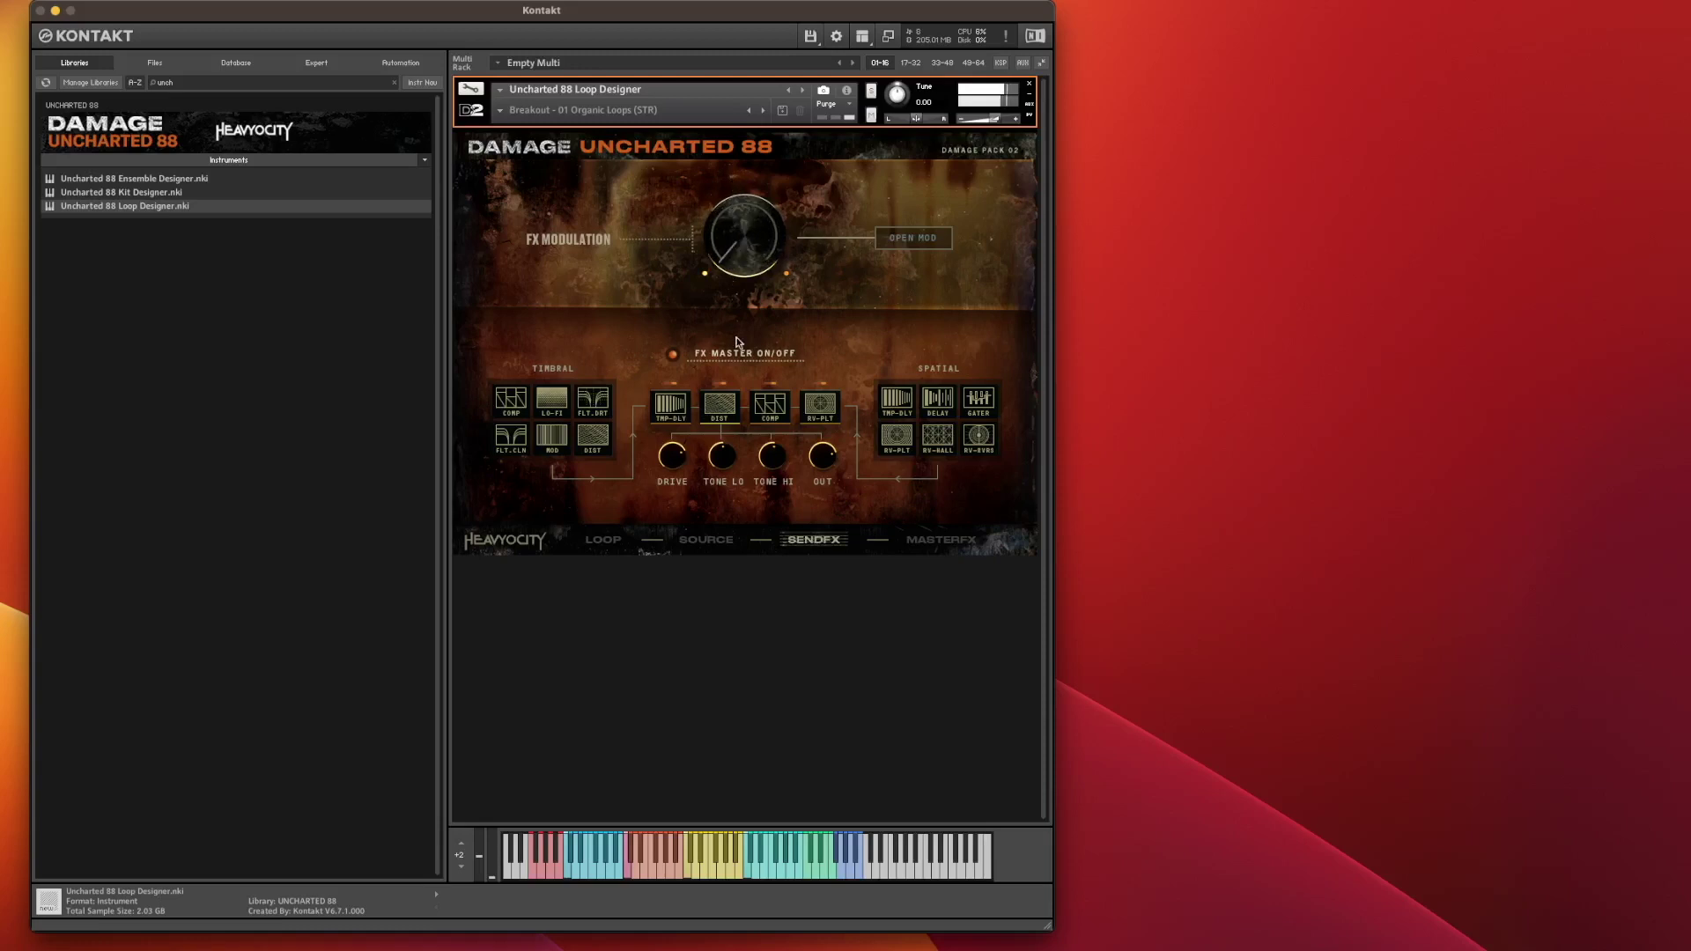
Step: Open the FX modulation step sequencer and switch the modulation on
left_click(916, 240)
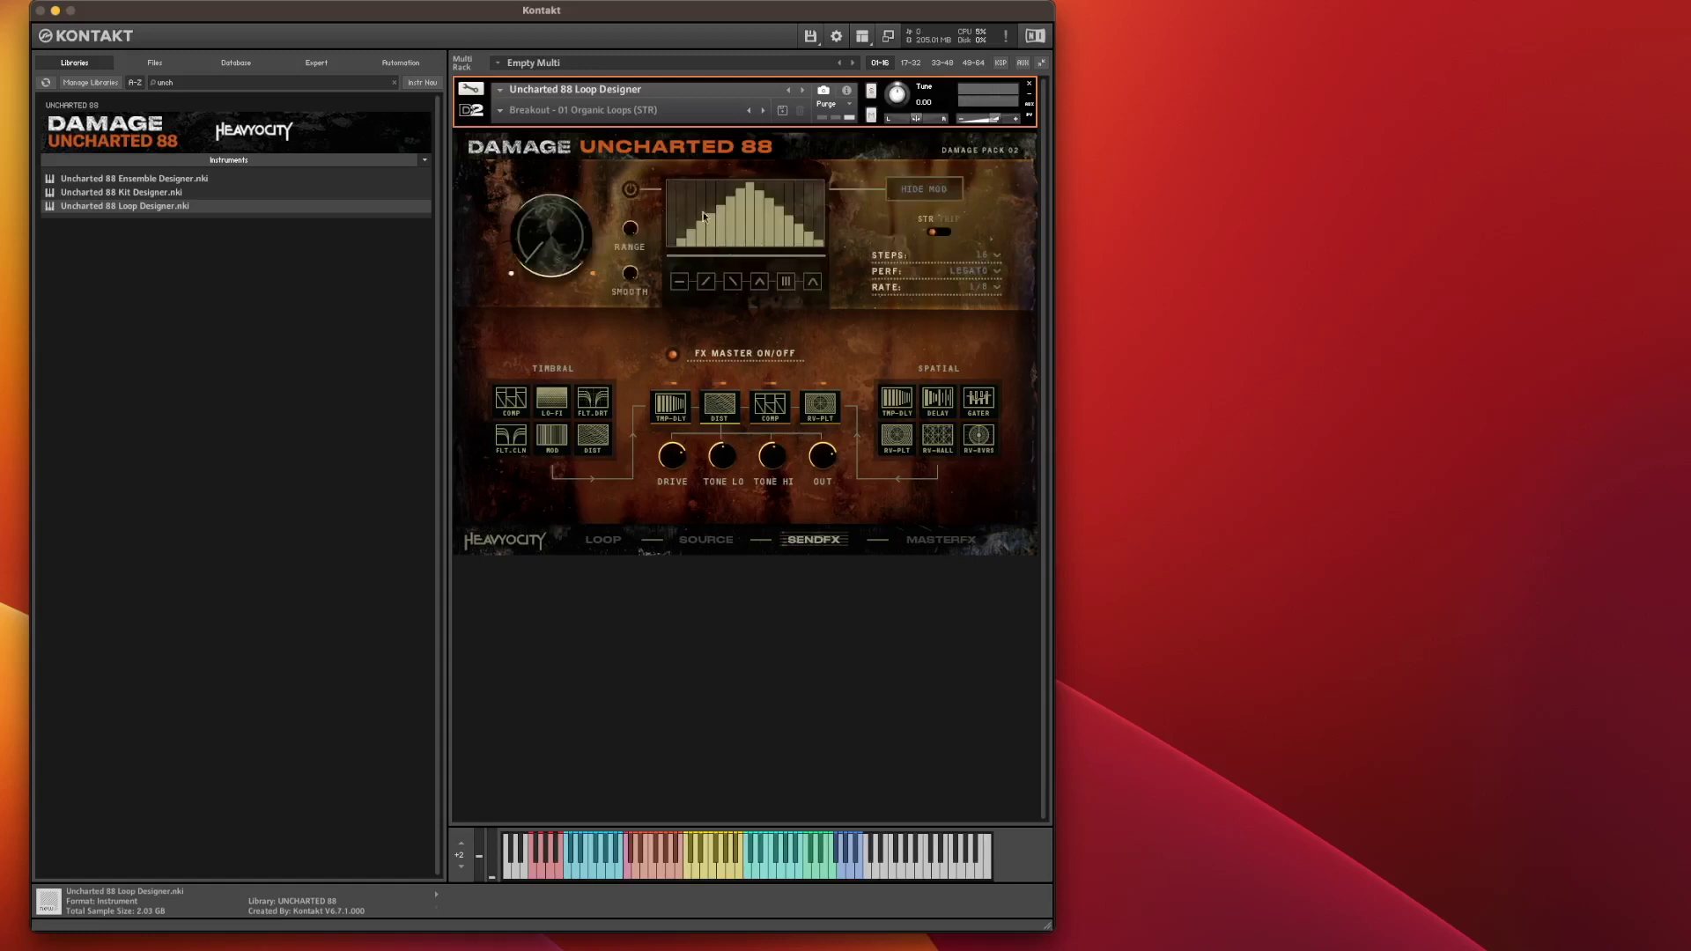
left_click(890, 185)
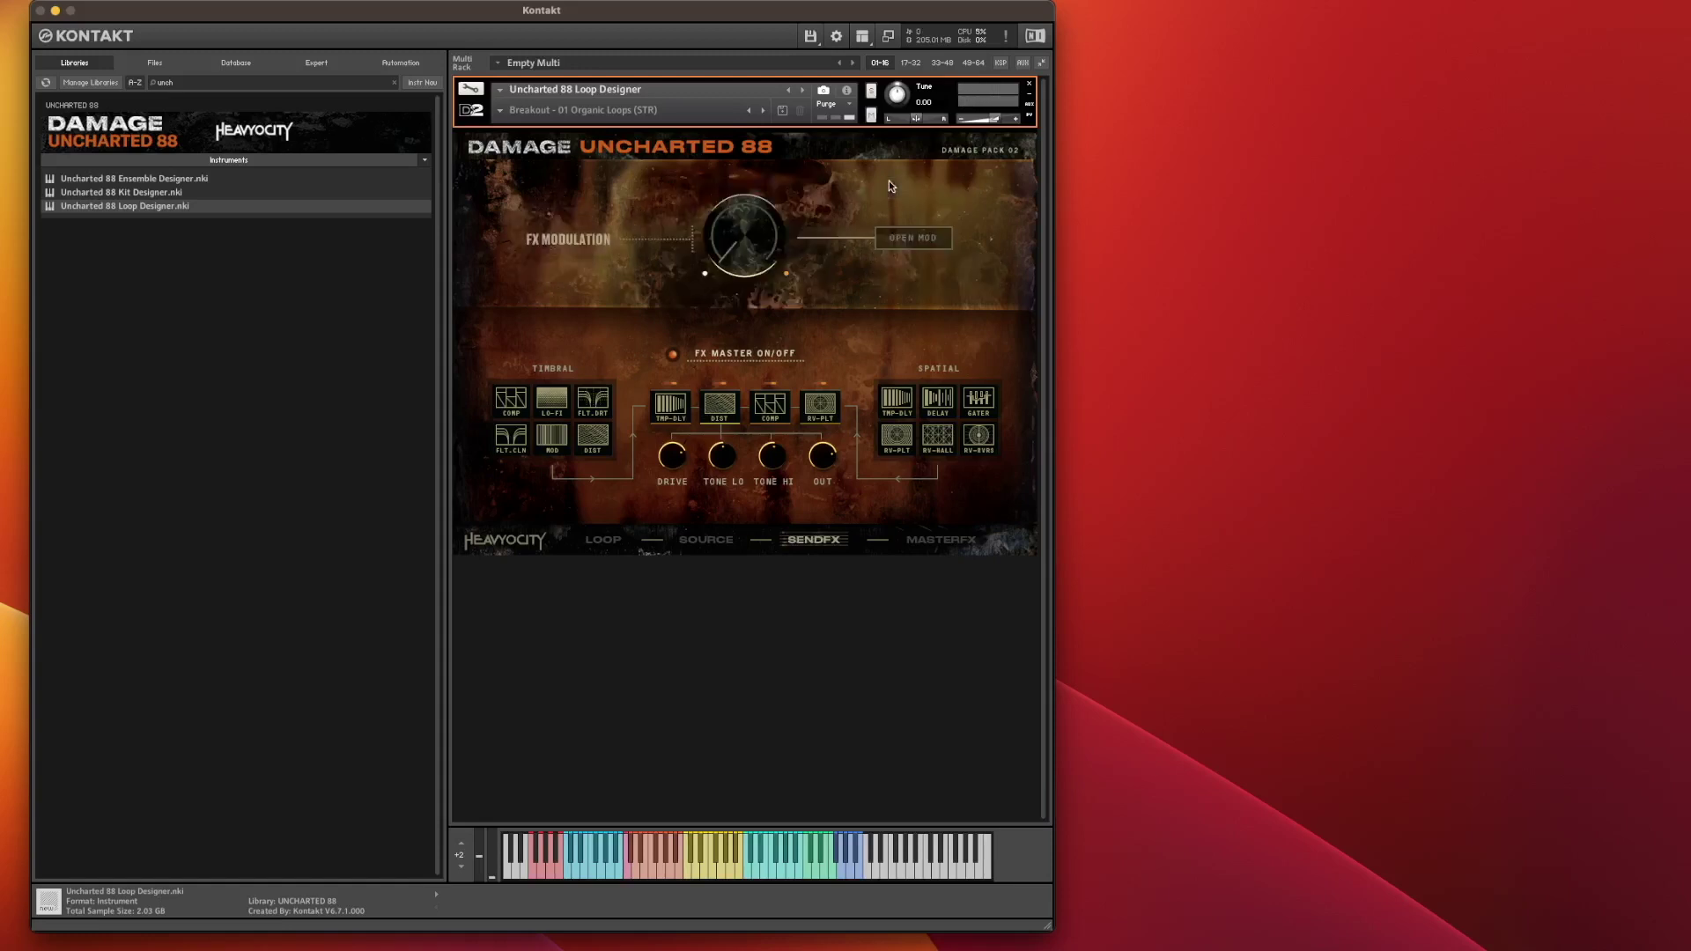
left_click(918, 240)
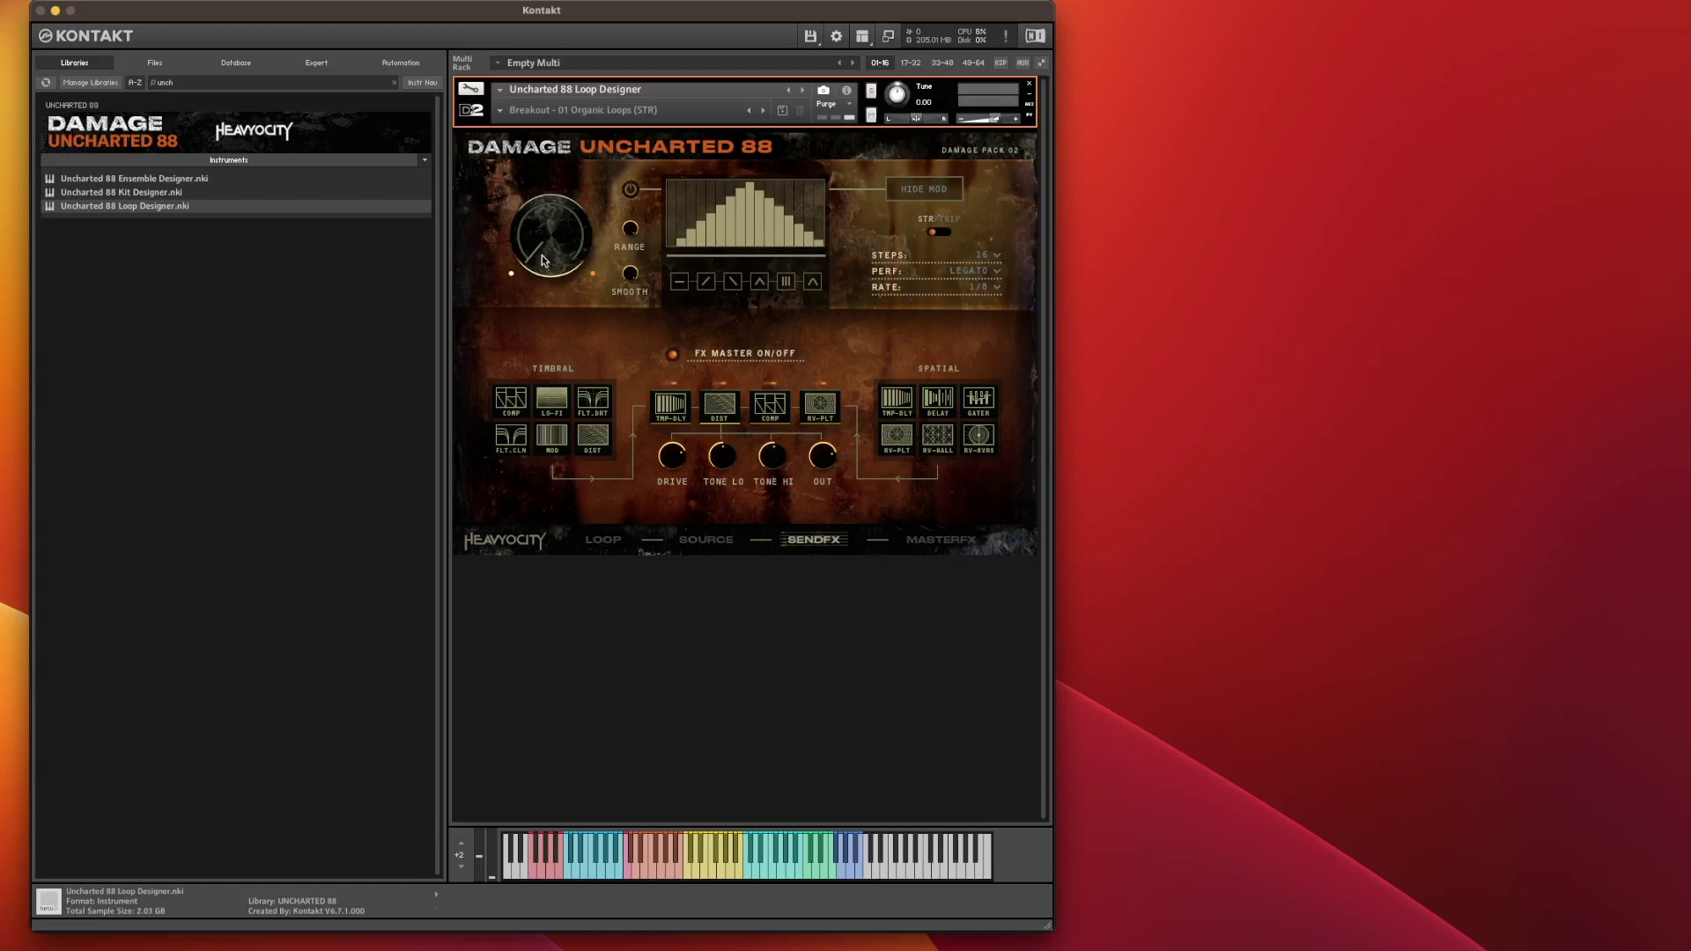
left_click(630, 190)
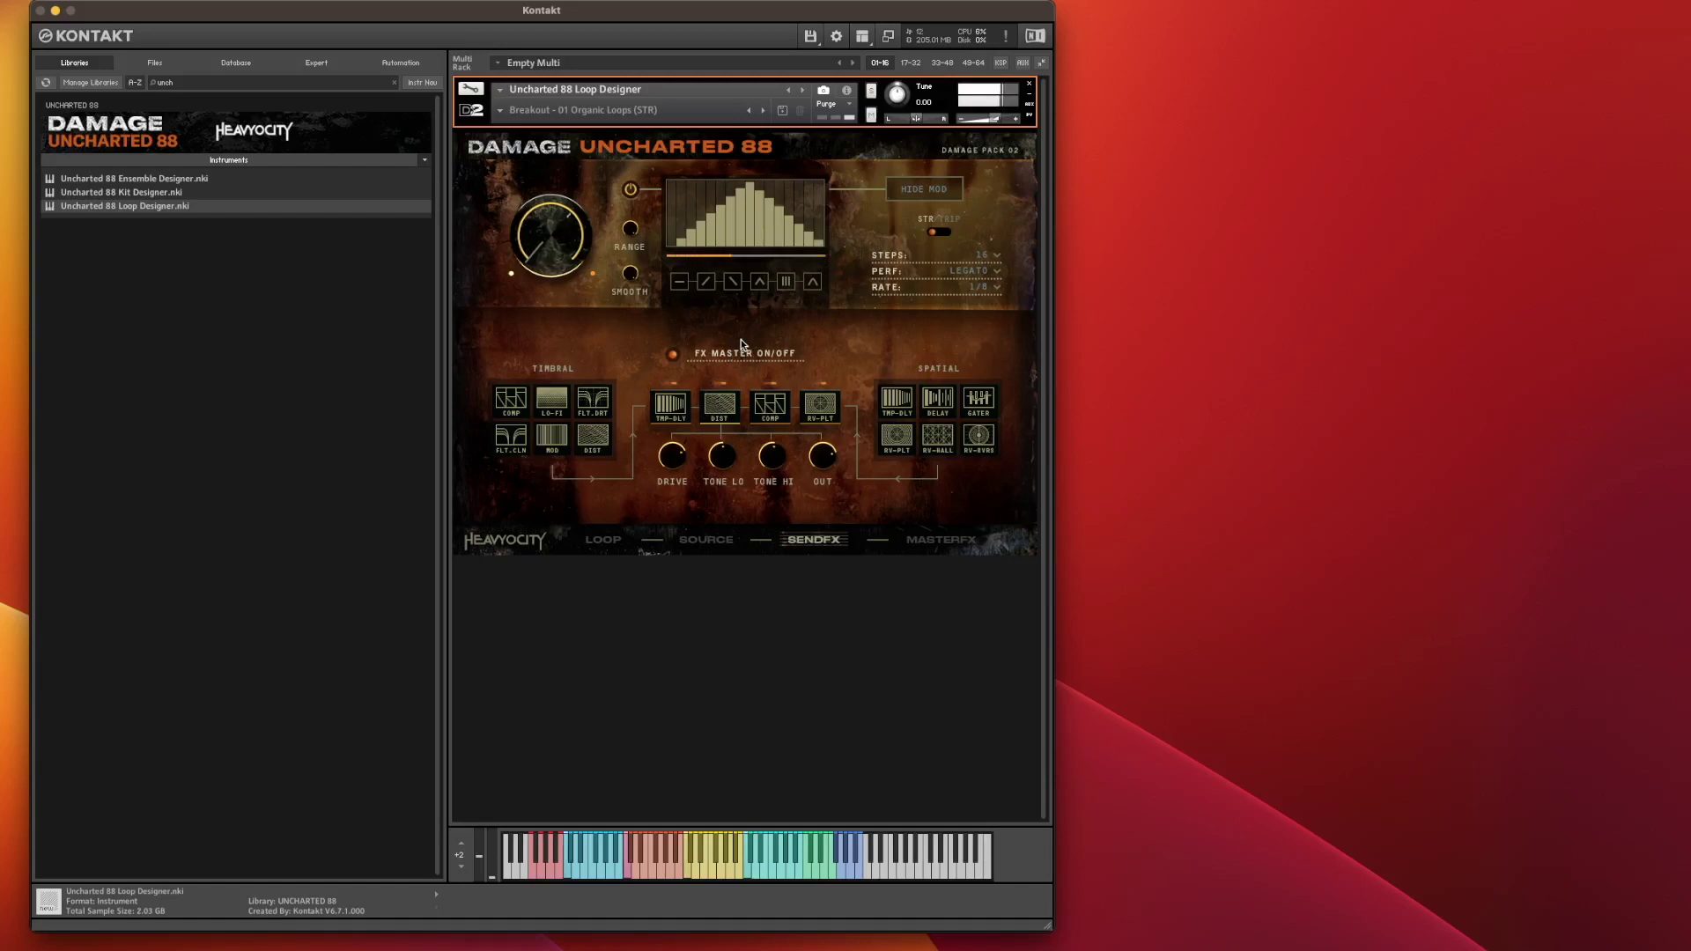
Step: Fill the sequencer with Comb, then replace it with two descending ramps (Ramp Down x2)
left_click(787, 281)
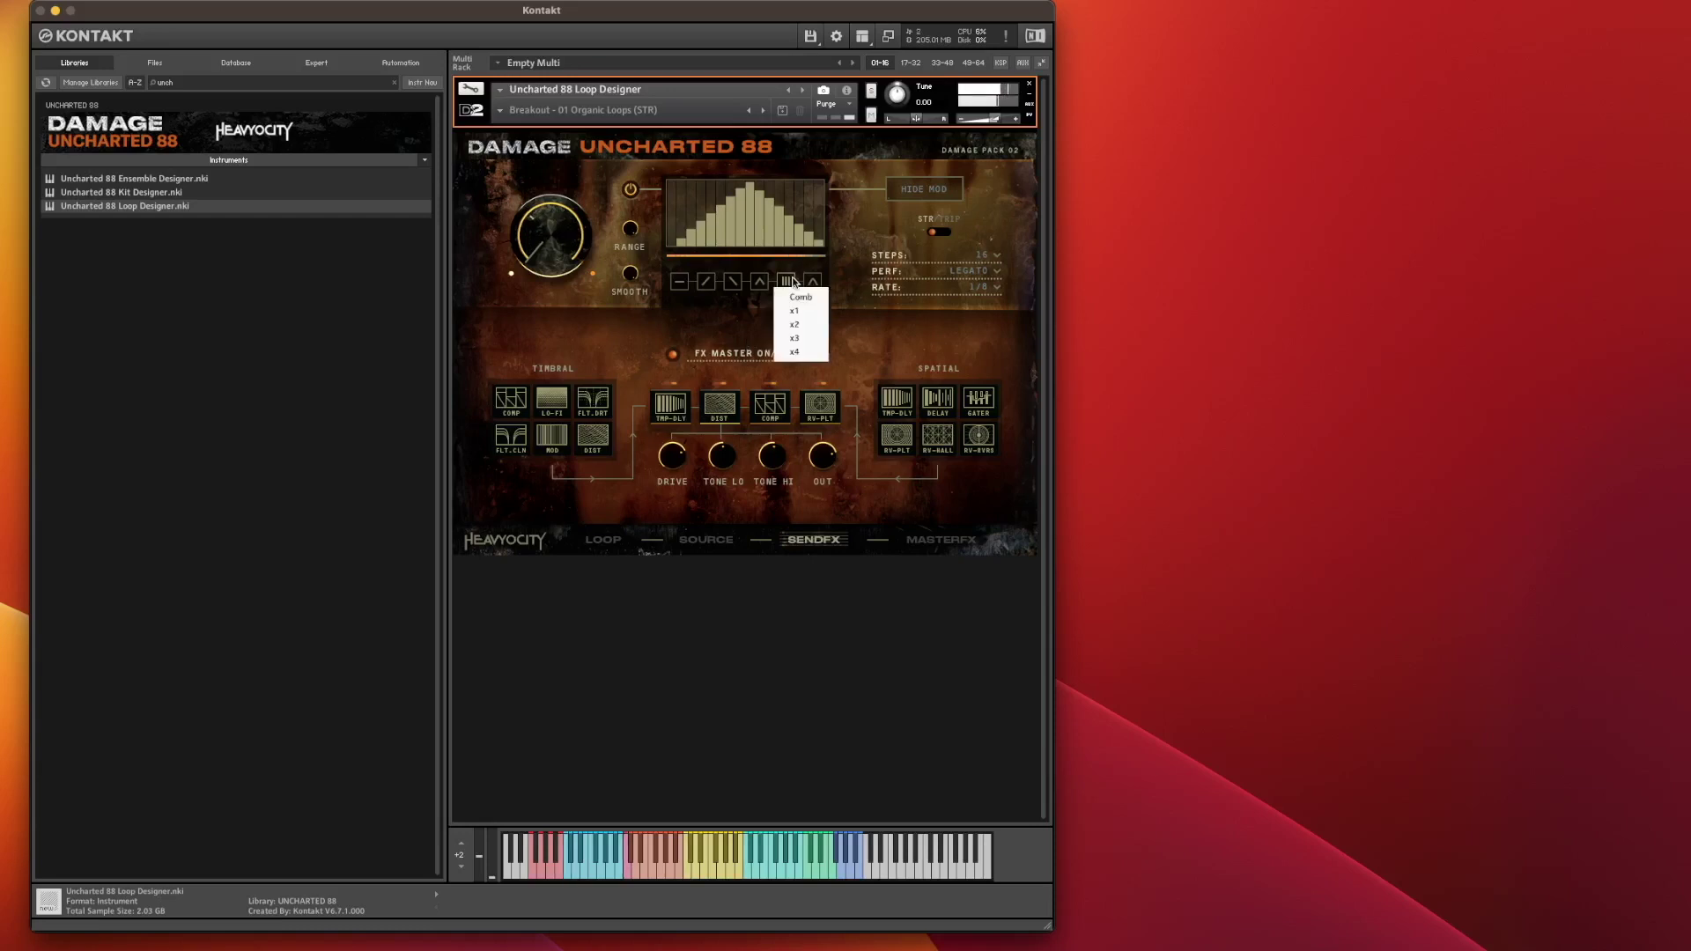
left_click(803, 297)
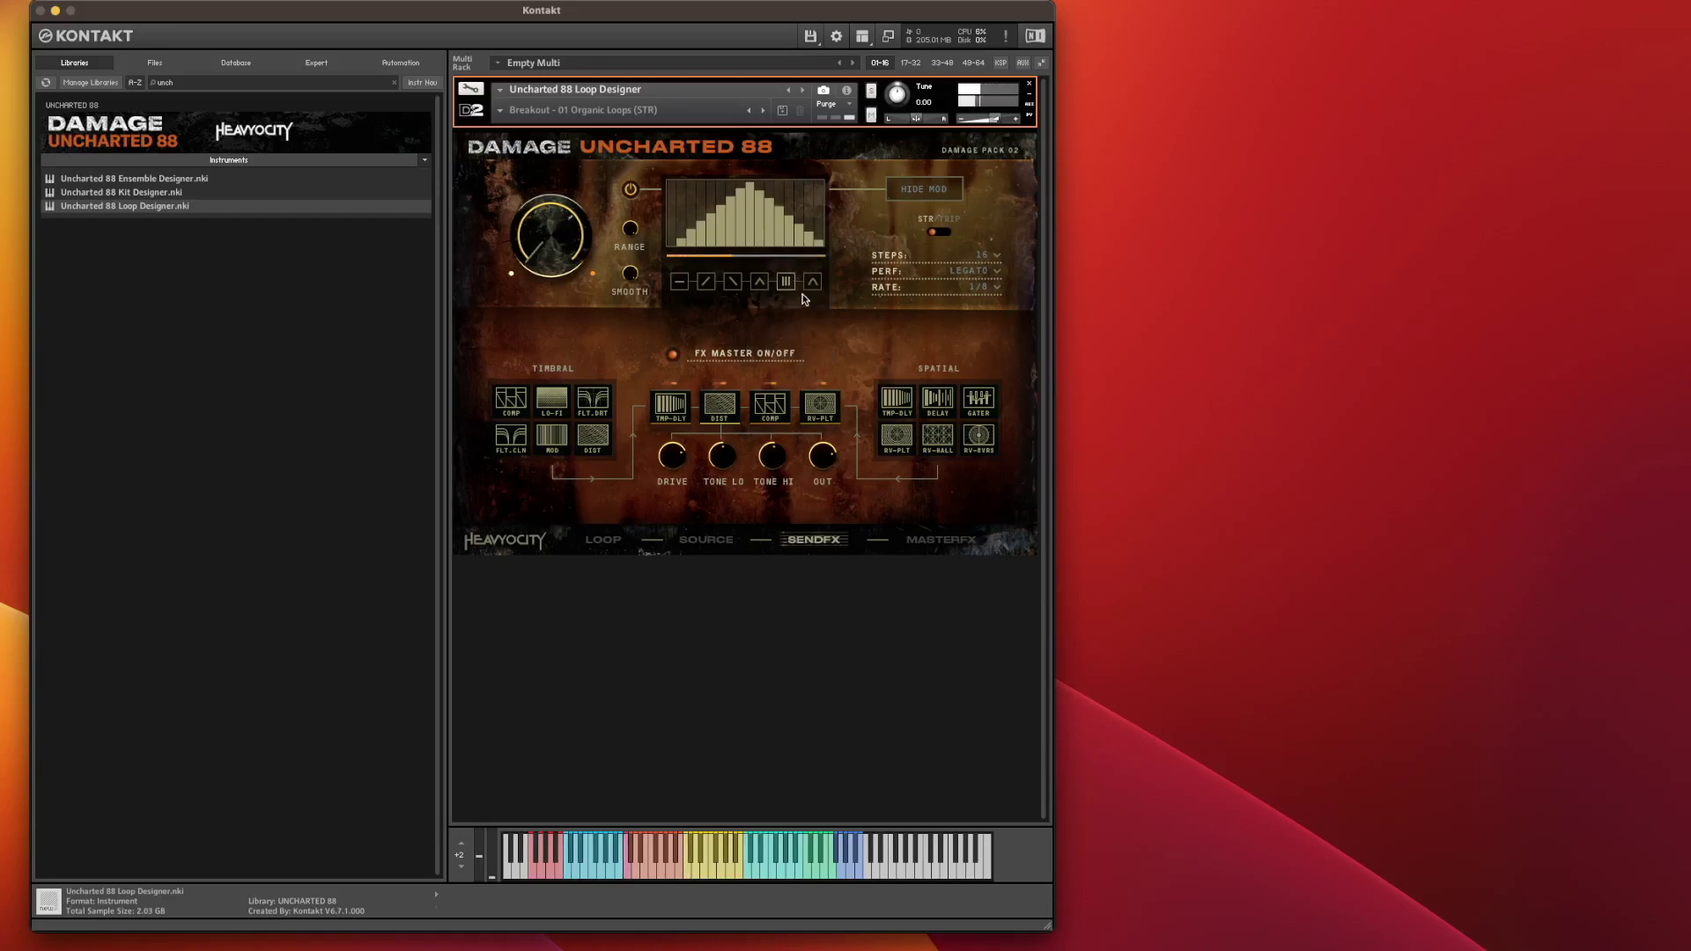
left_click(785, 283)
left_click(796, 298)
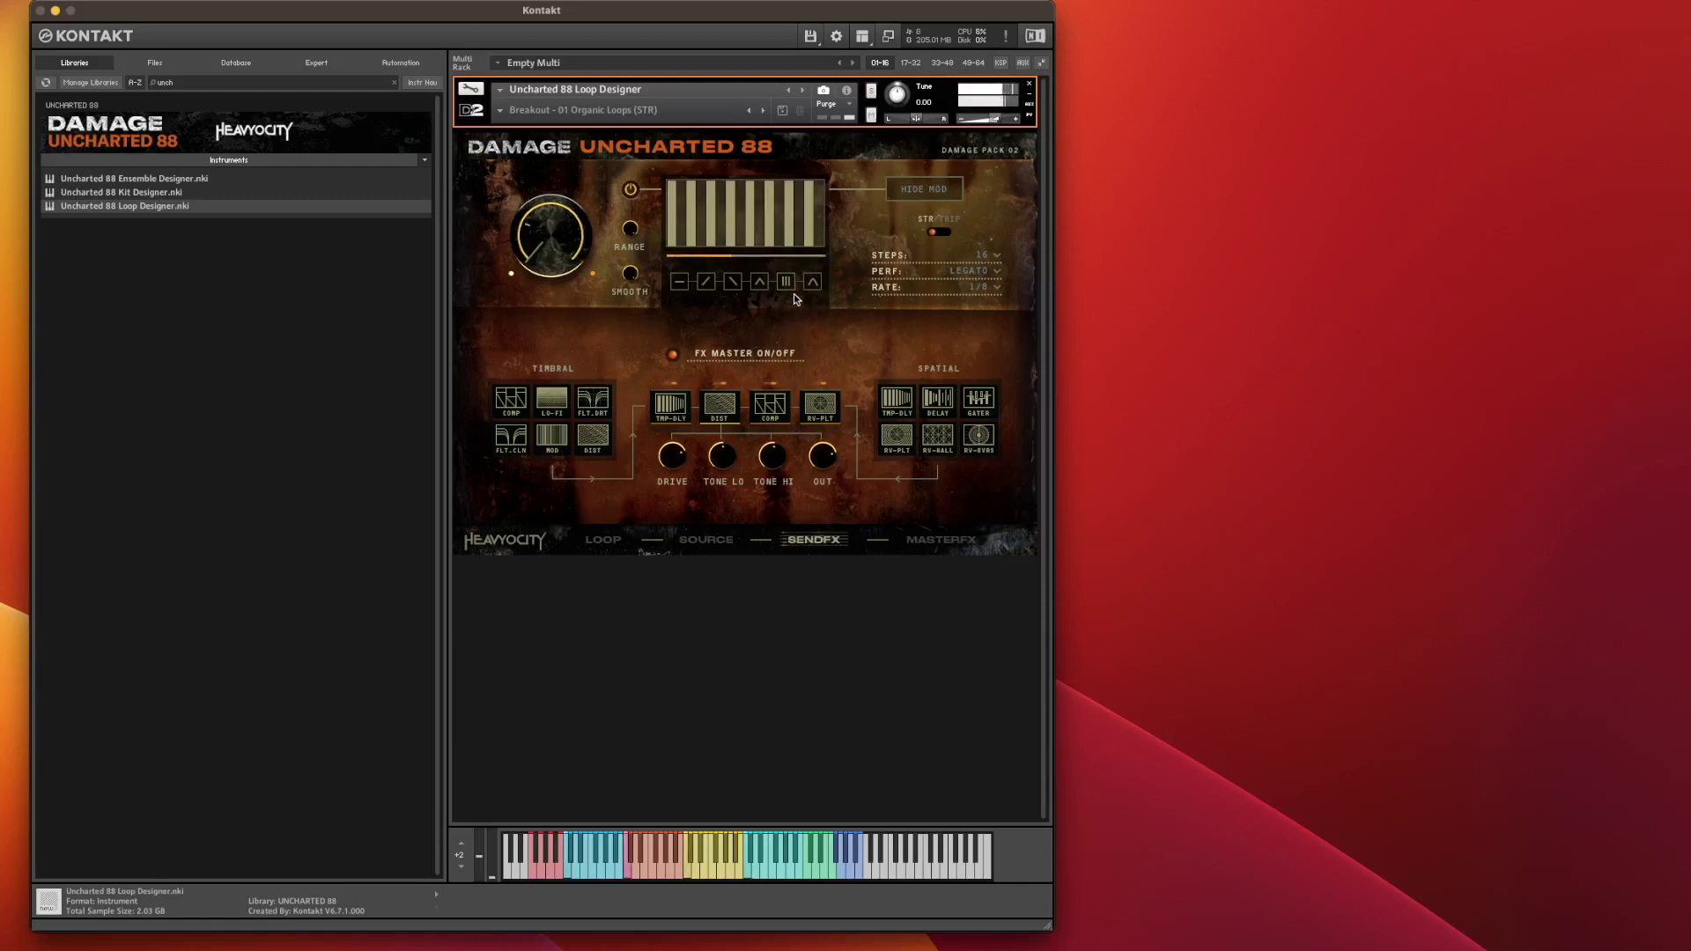
left_click(788, 284)
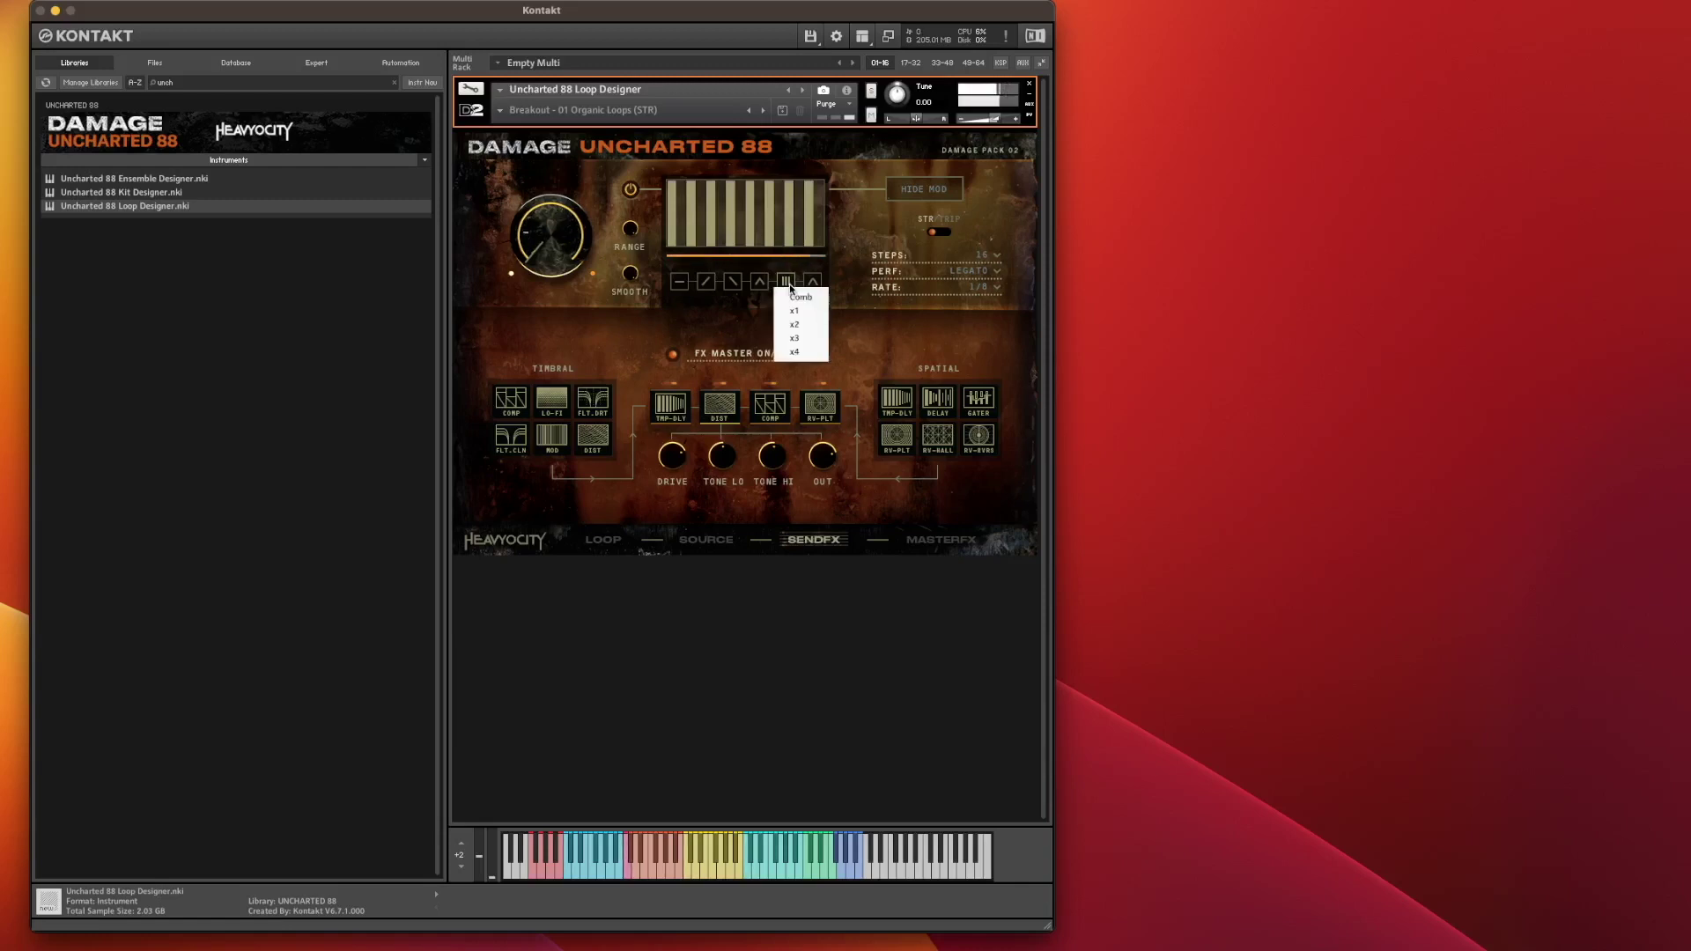
left_click(736, 284)
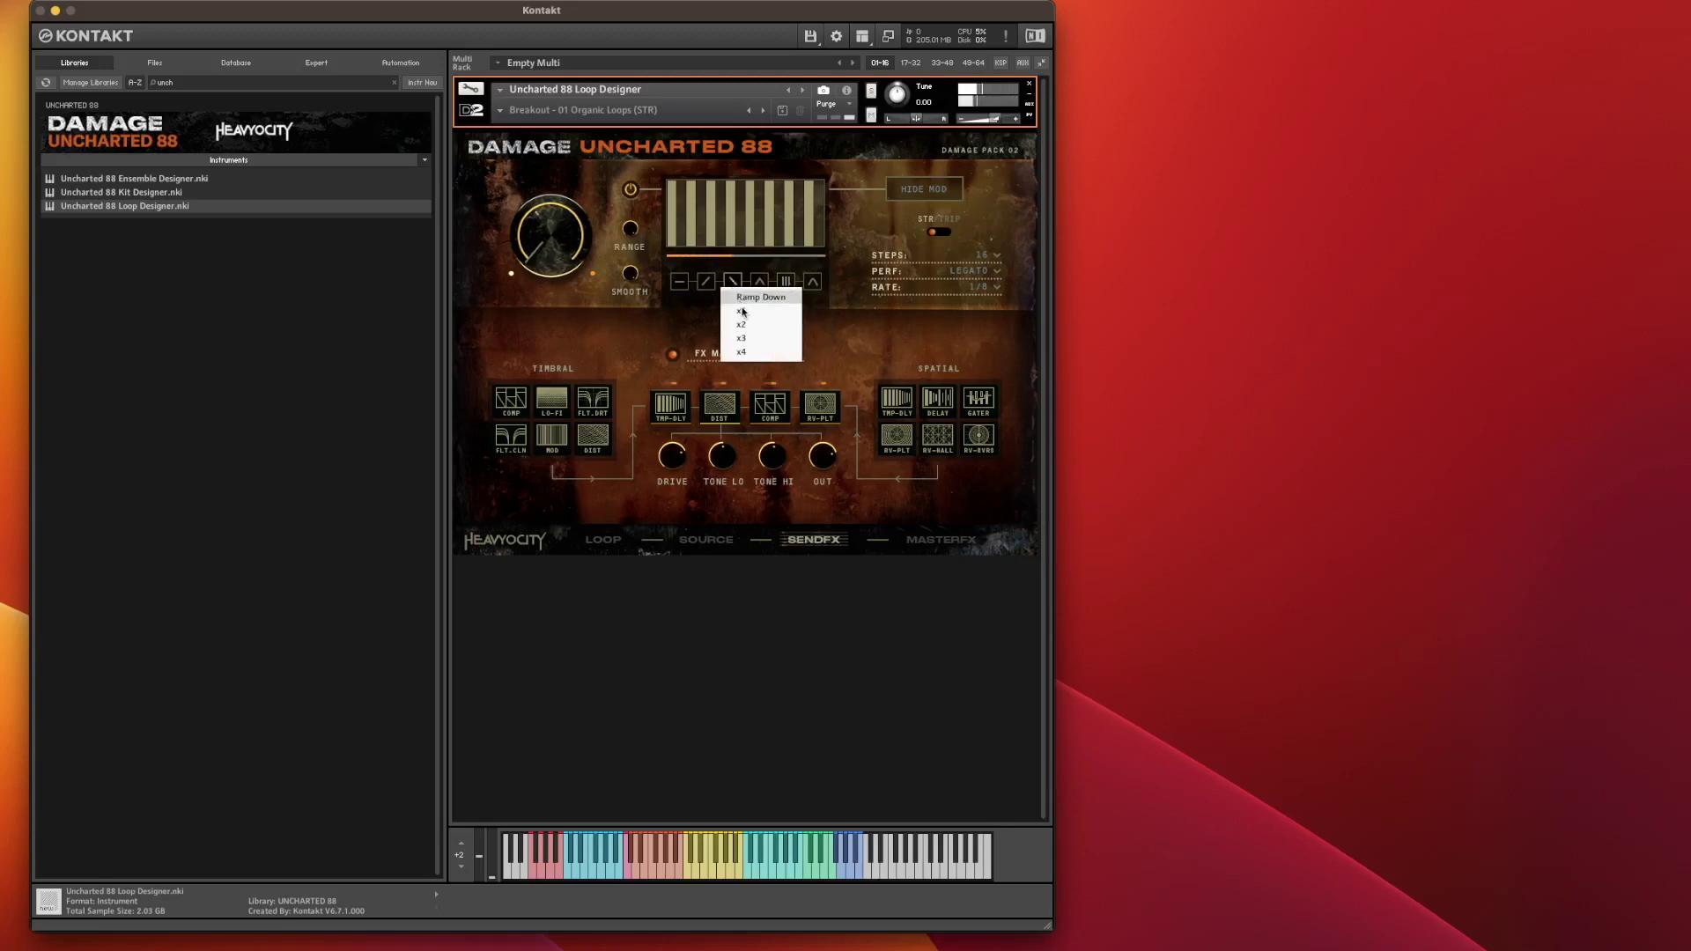
left_click(744, 330)
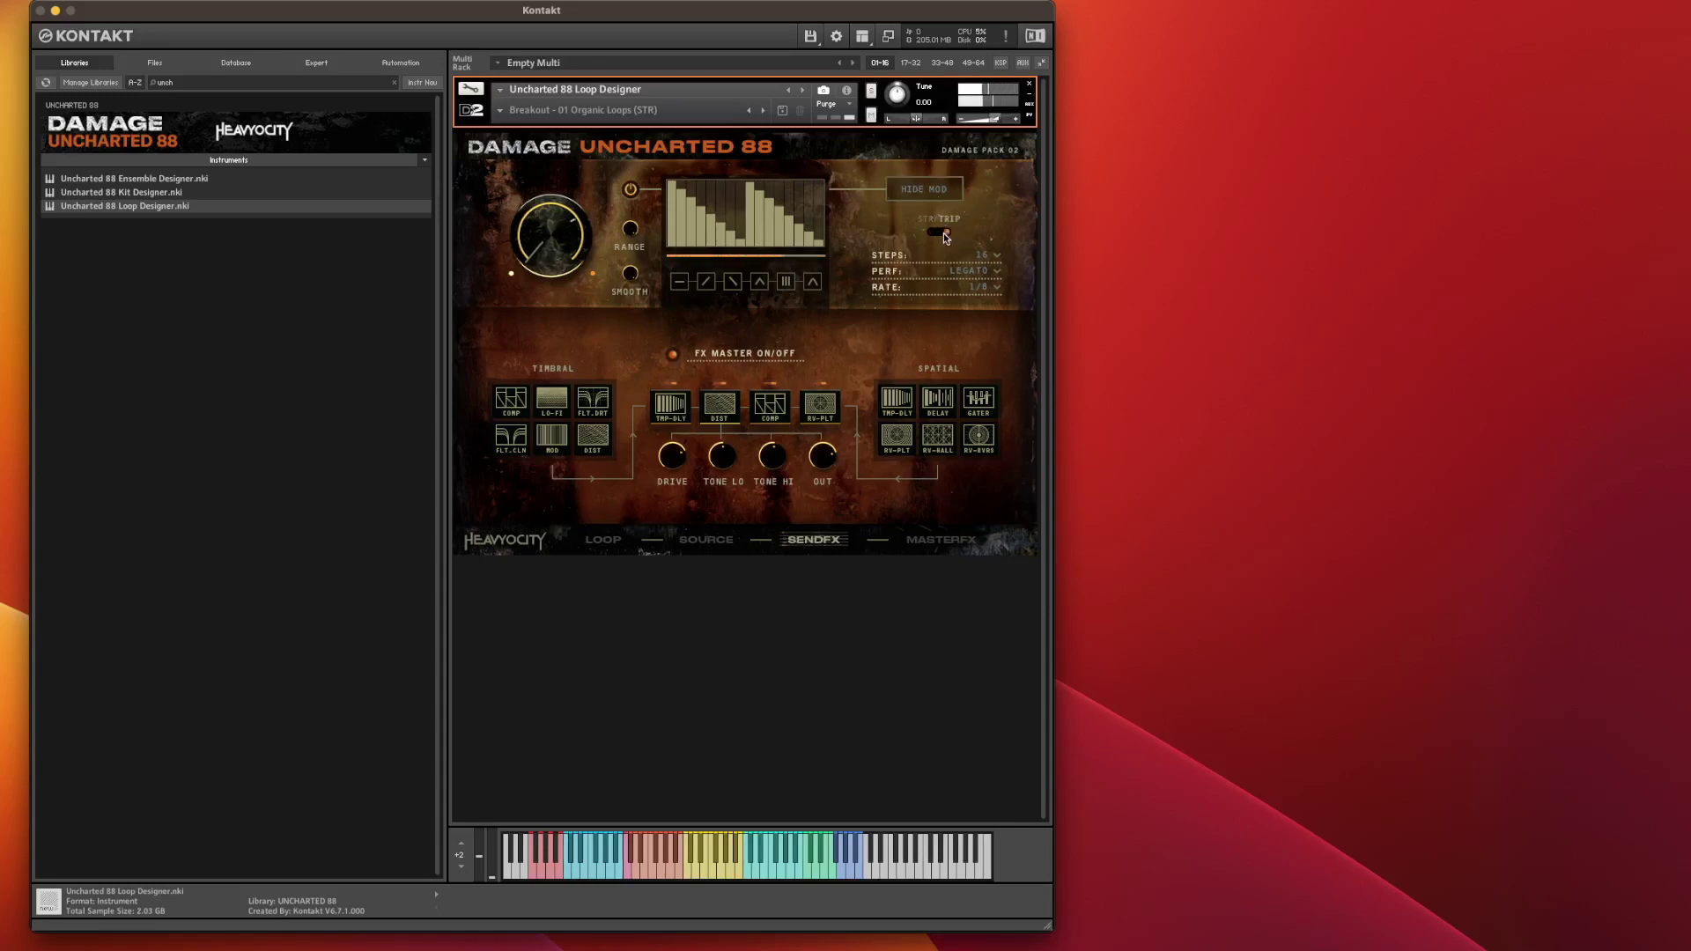
Step: Keep the sequencer performance mode on LEGATO and collapse the modulation panel
left_click(992, 274)
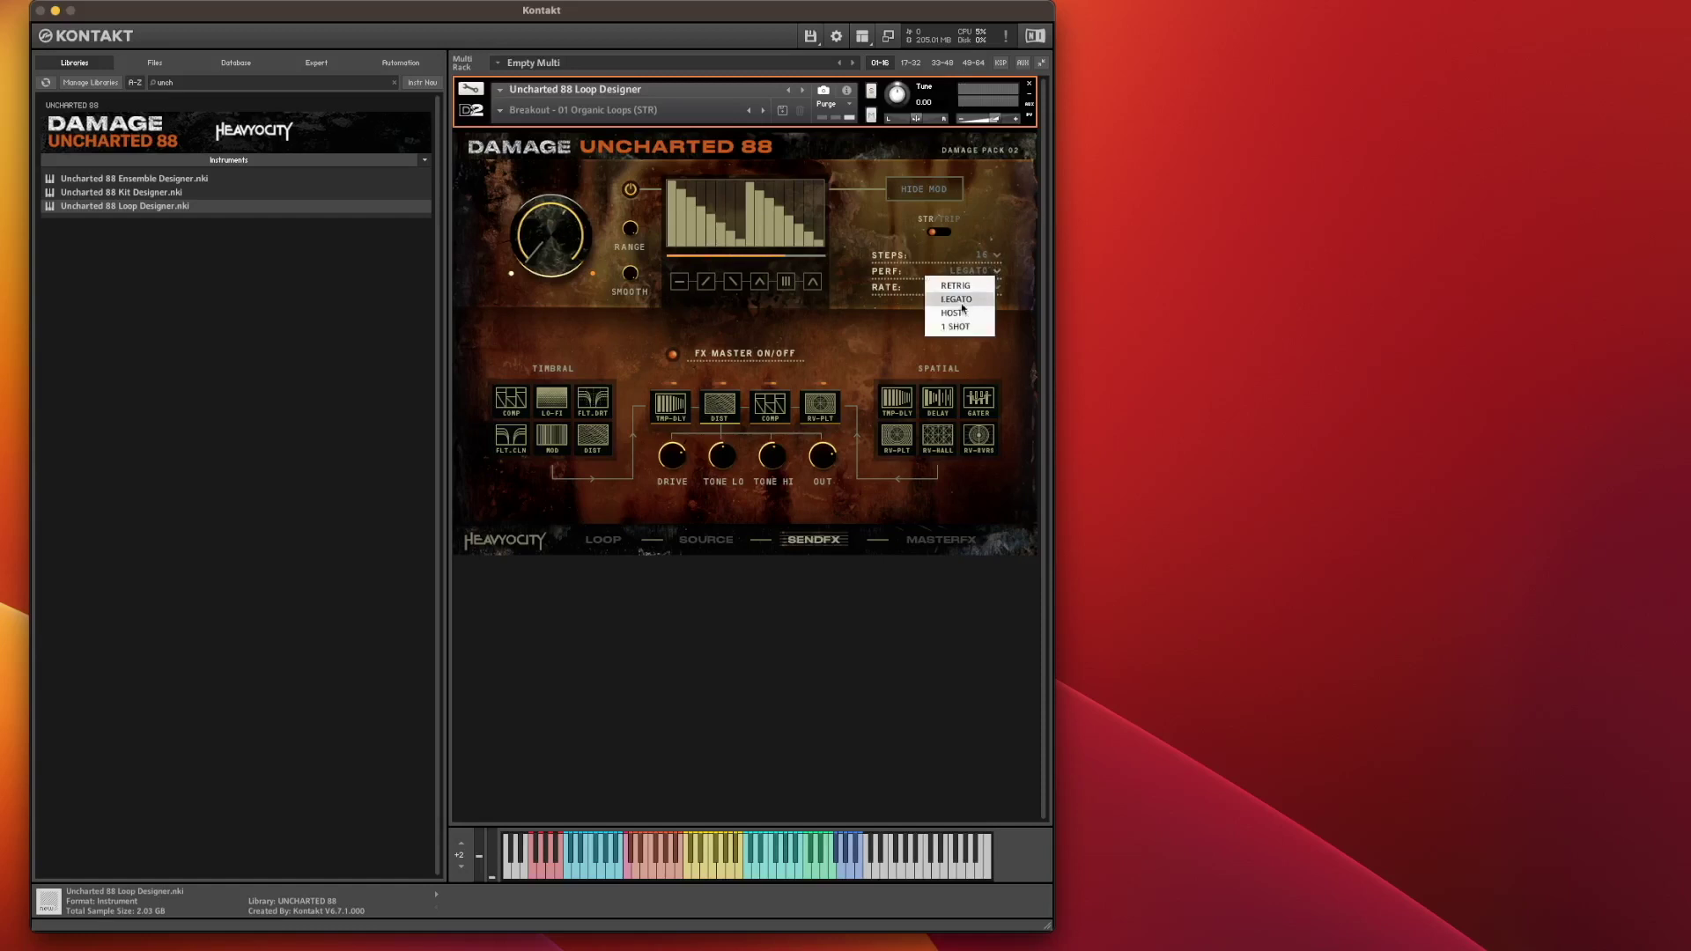
left_click(955, 265)
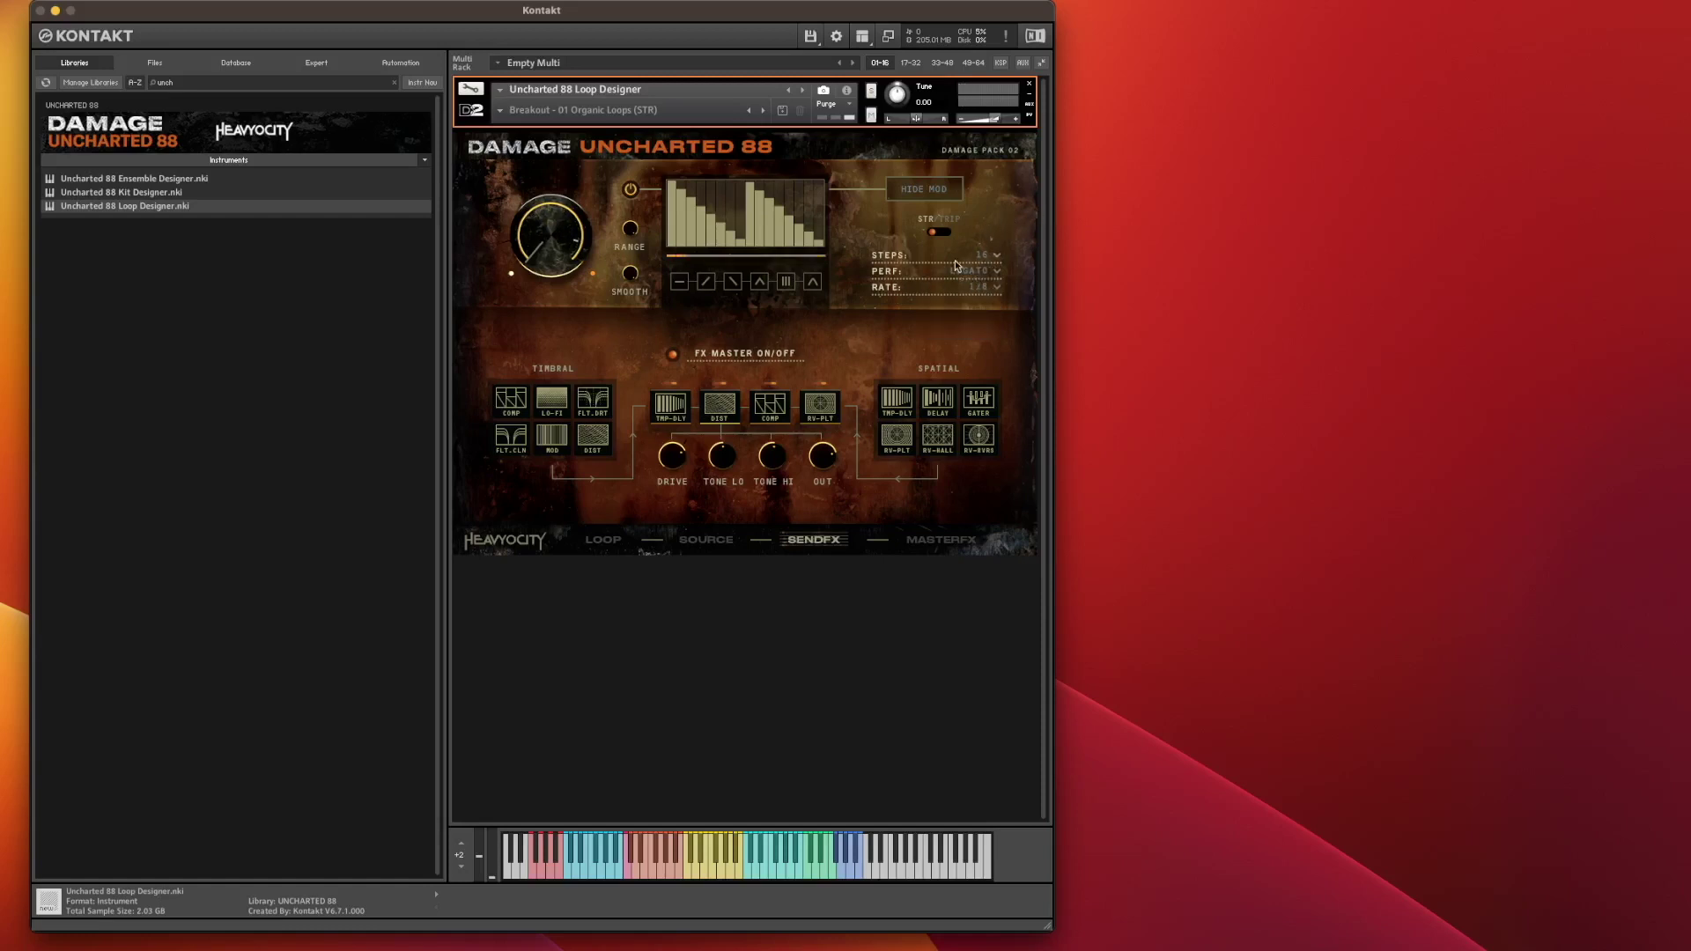
left_click(924, 191)
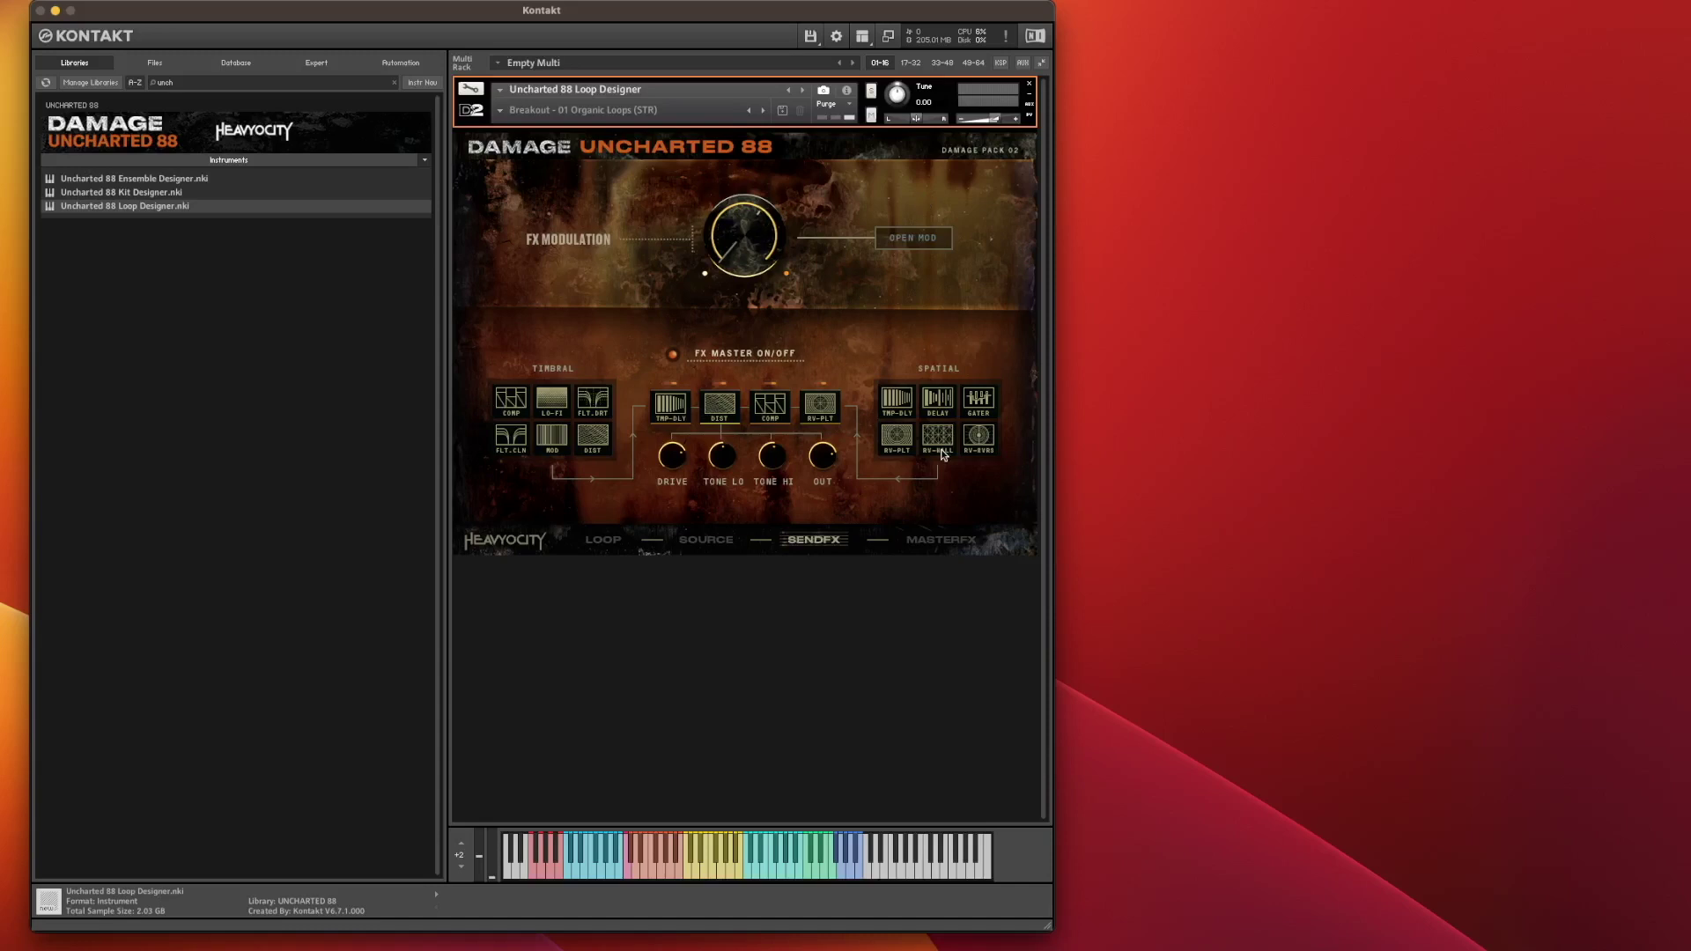
Step: Show the Master FX page and check the Punish knob's MIDI automation menu before dismissing it
left_click(957, 544)
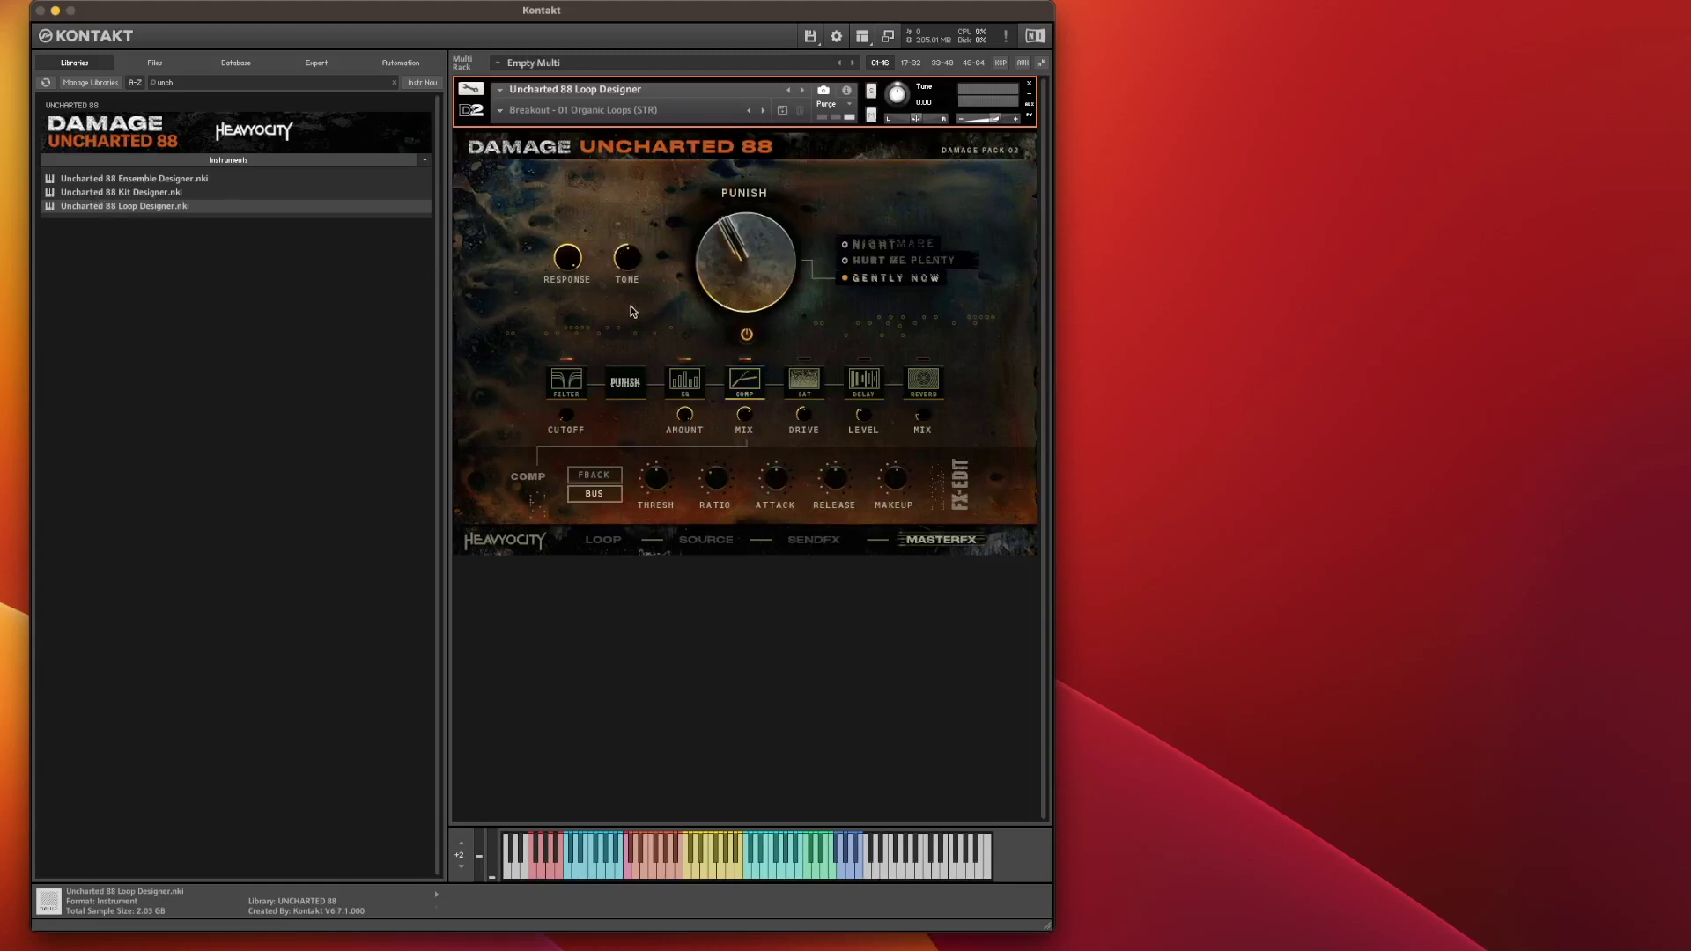
right_click(747, 256)
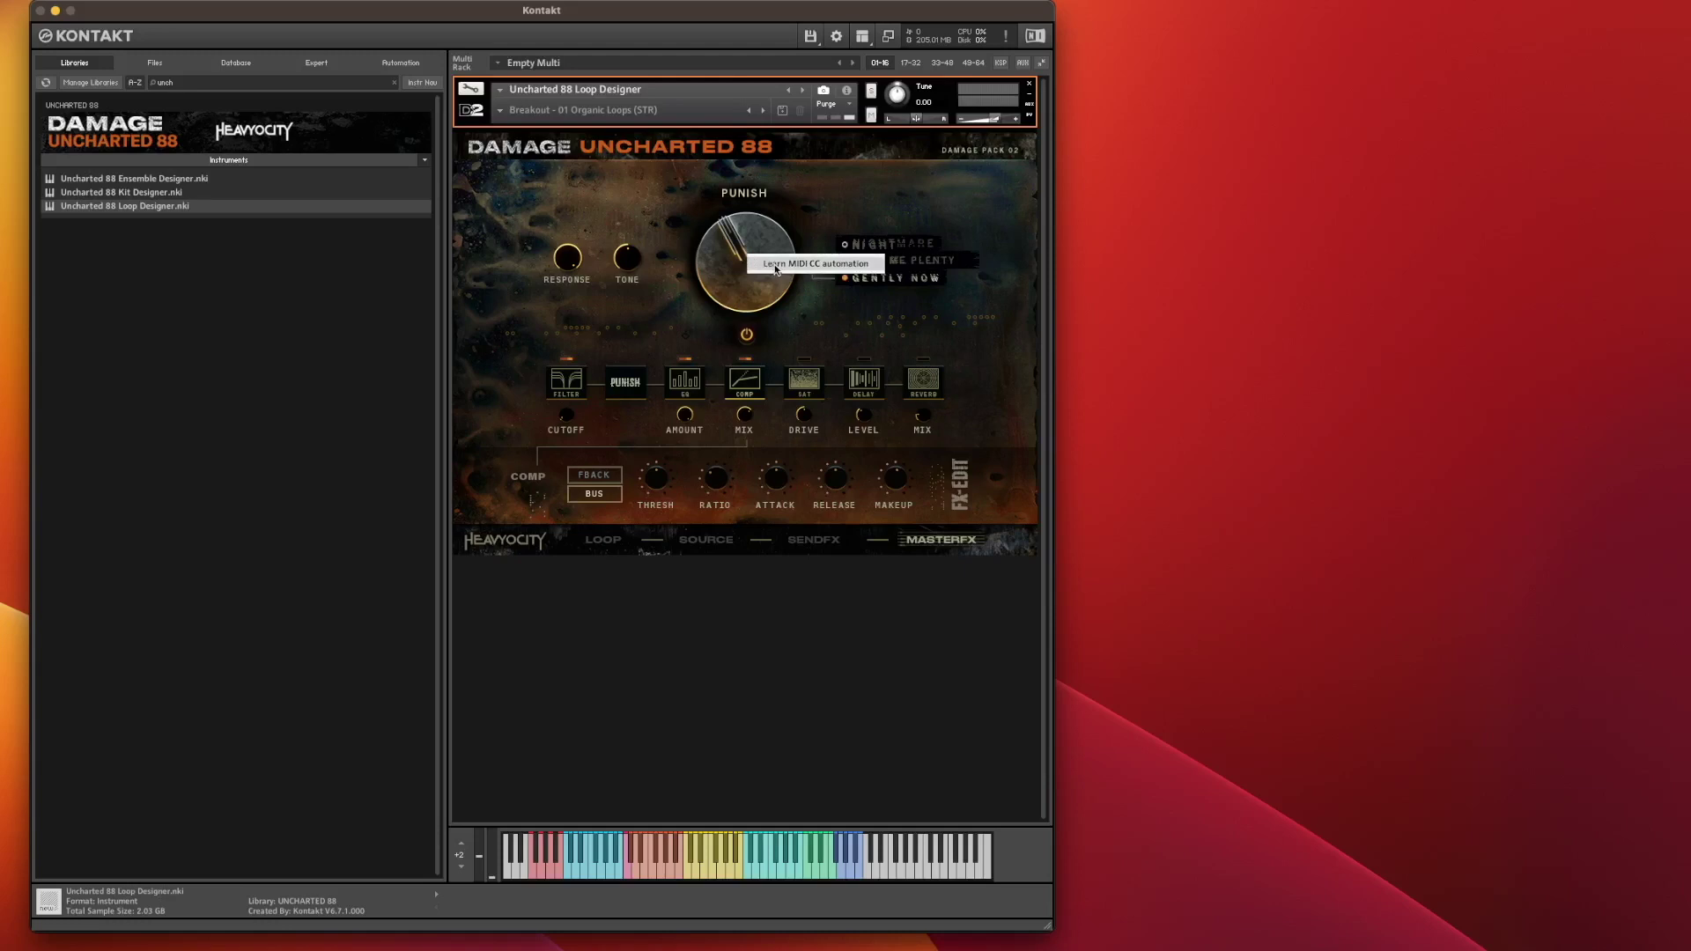
left_click(776, 266)
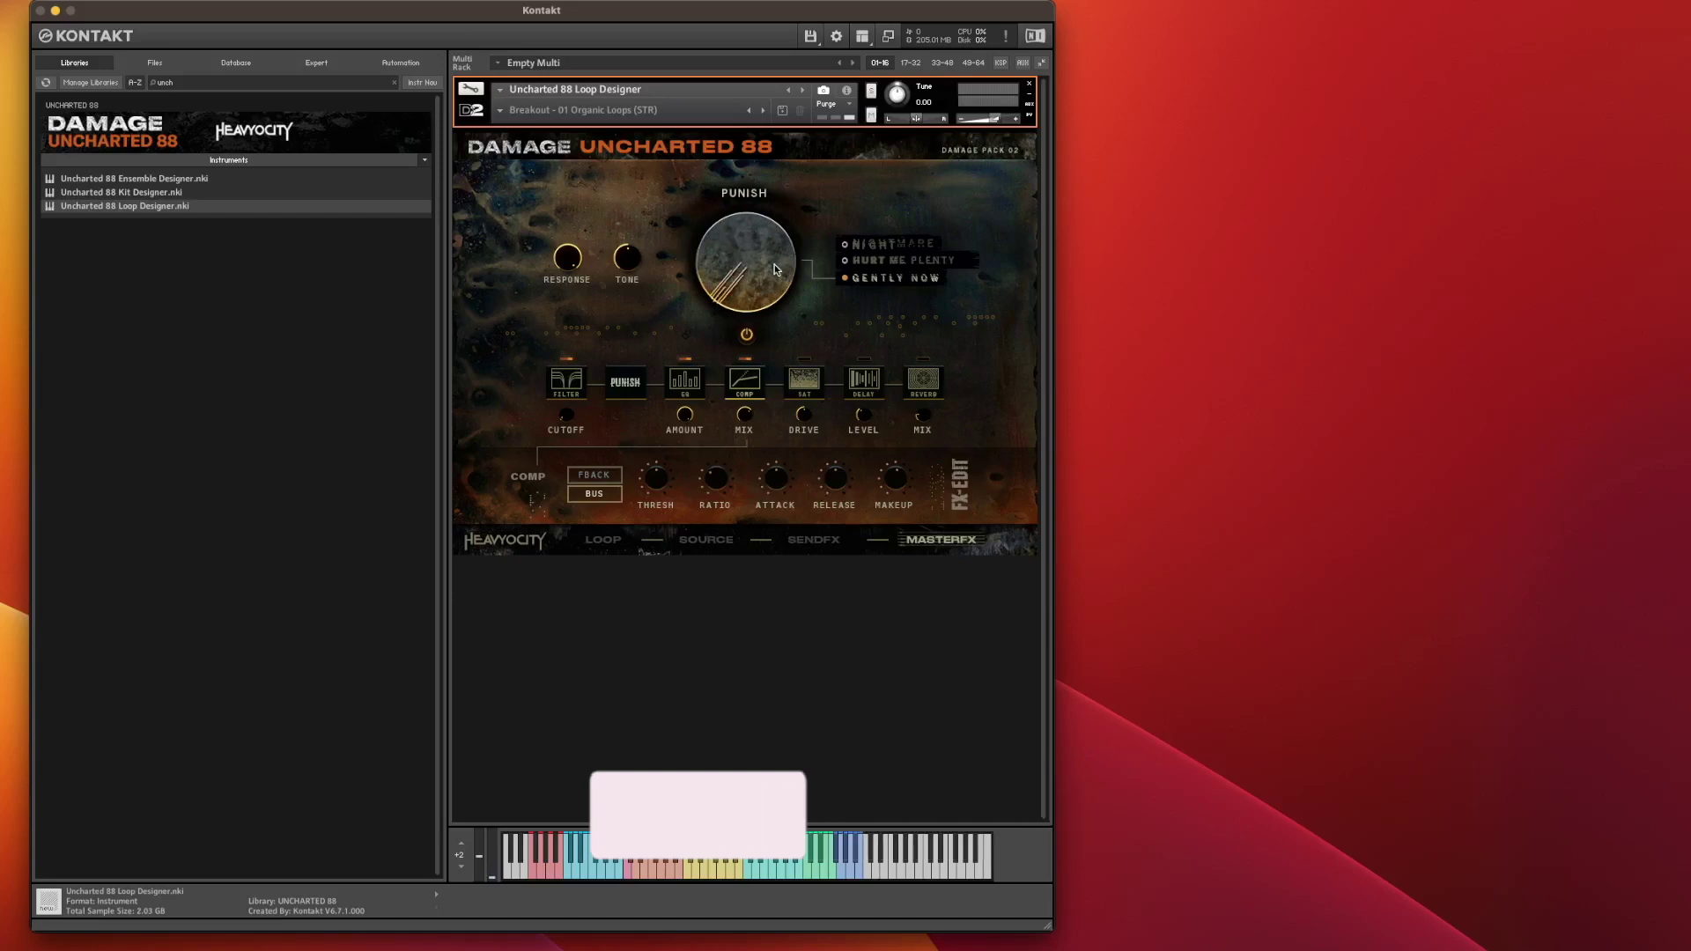
Step: Select Uncharted 88 Ensemble Designer.nki to view its 10.66 GB instrument details
left_click(129, 180)
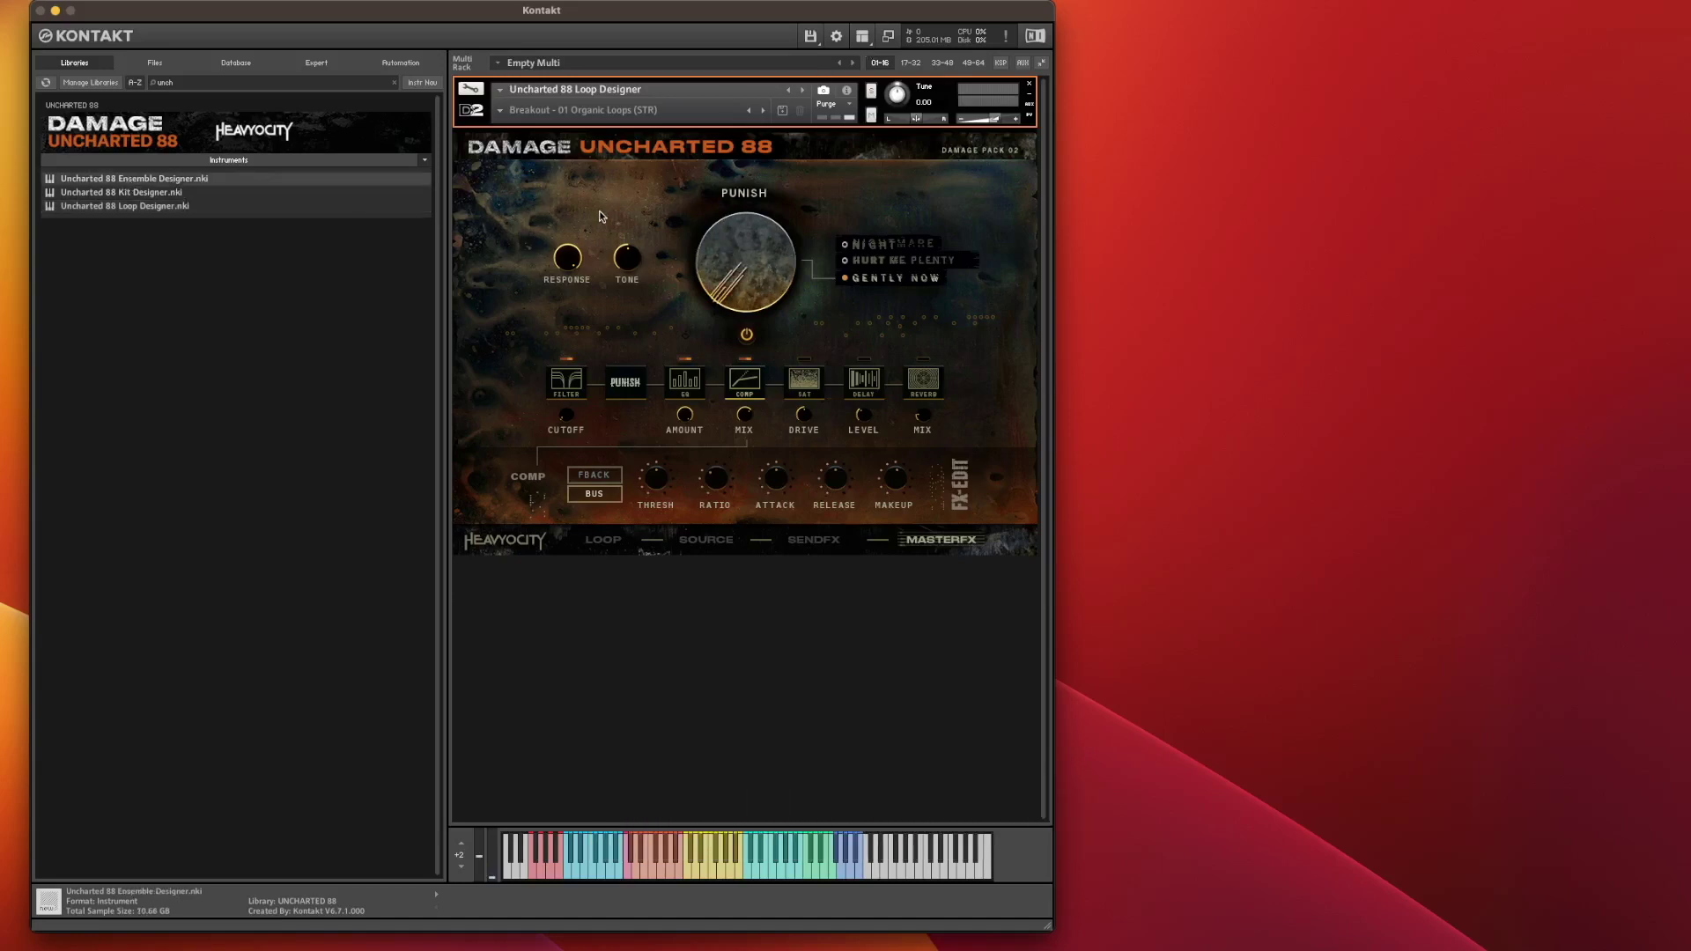